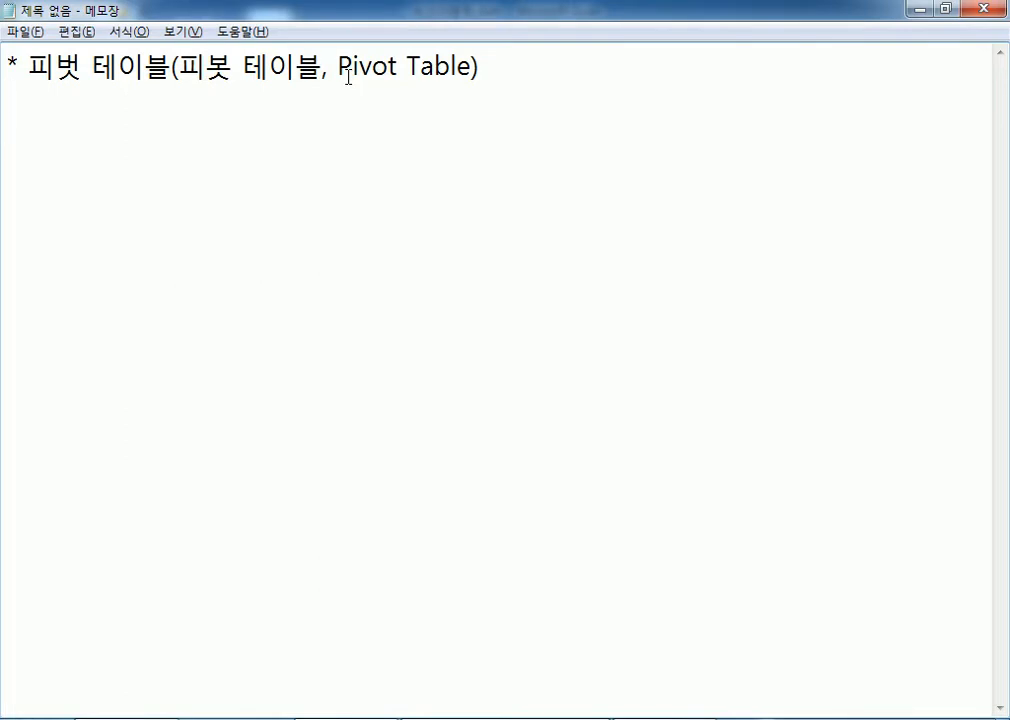
# - Add the note "중심축을 기준으로 회전" below the pivot table heading
pyautogui.write('wndtl')
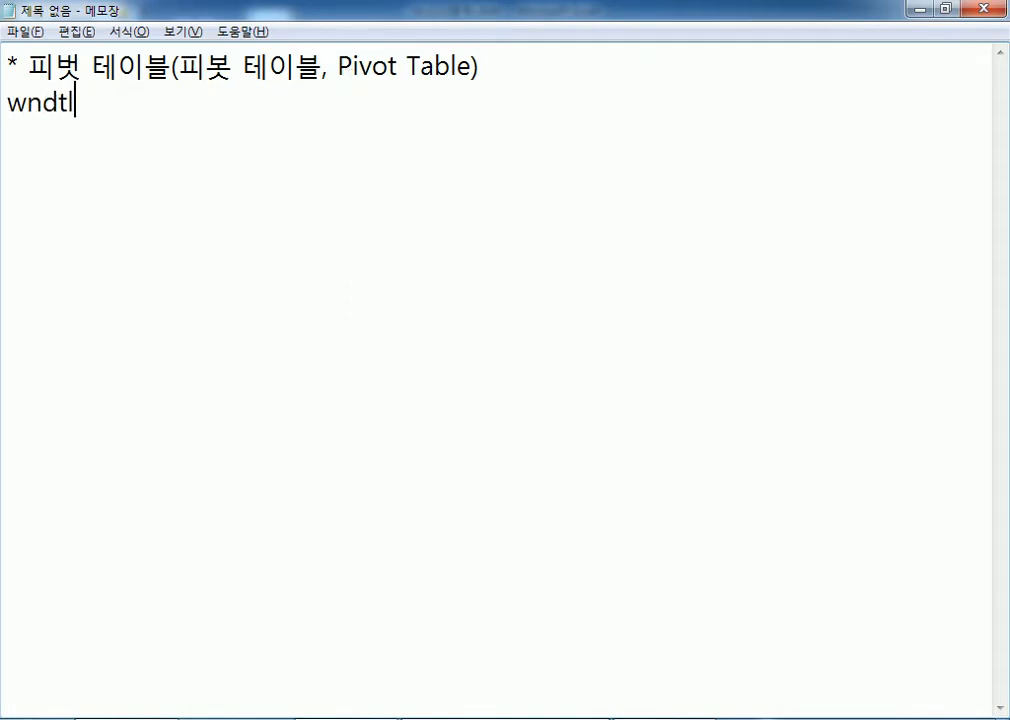
pyautogui.hotkey('shift', 'Home')
pyautogui.press('Hangul')
pyautogui.write('중')
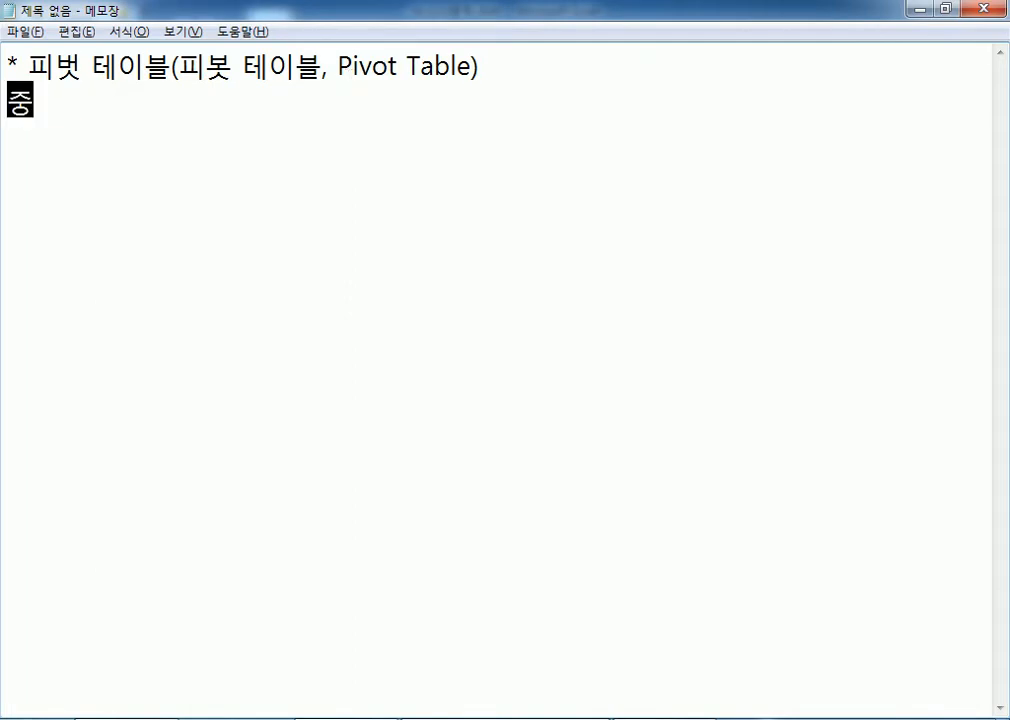
pyautogui.write('심축을 기준')
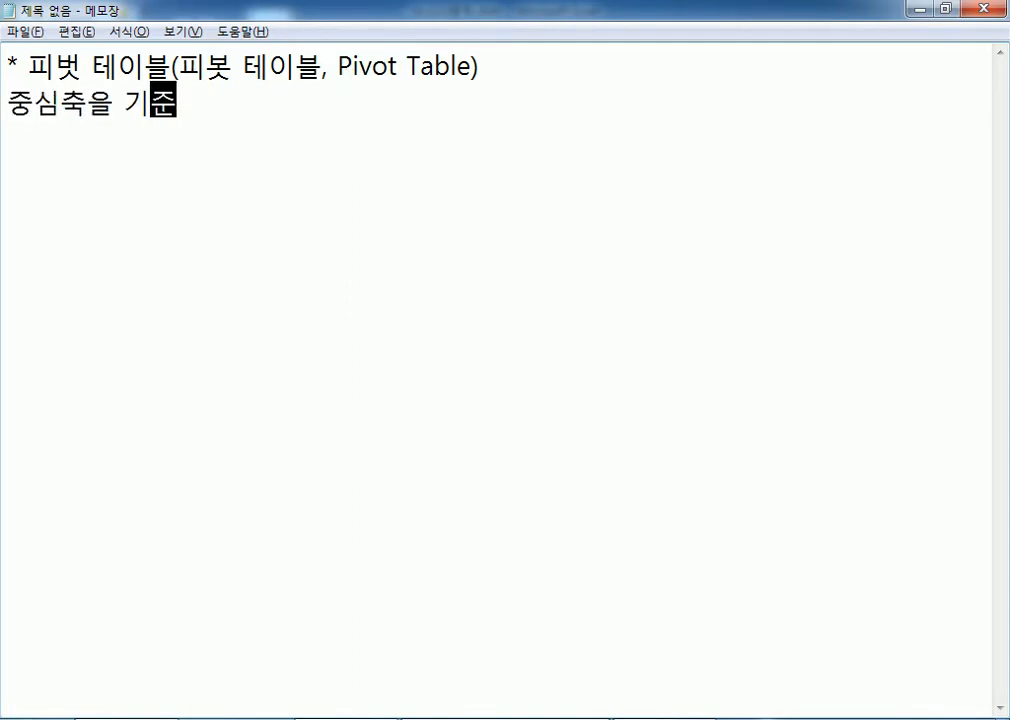
pyautogui.write('으로 회전')
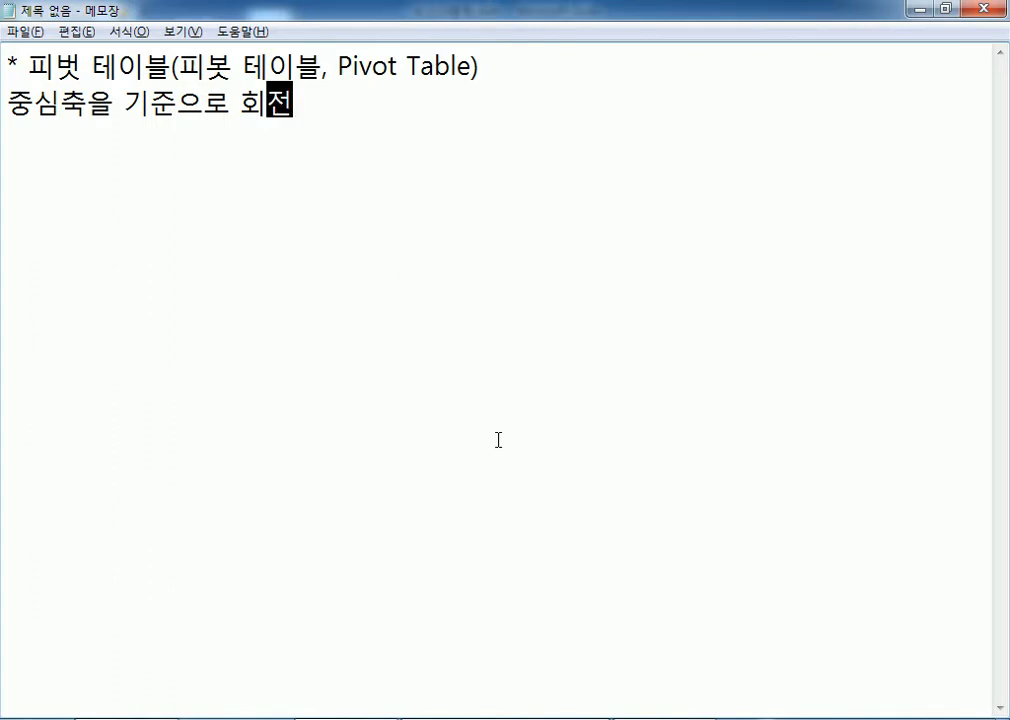
pyautogui.click(481, 366)
pyautogui.press('Return')
pyautogui.press('Return')
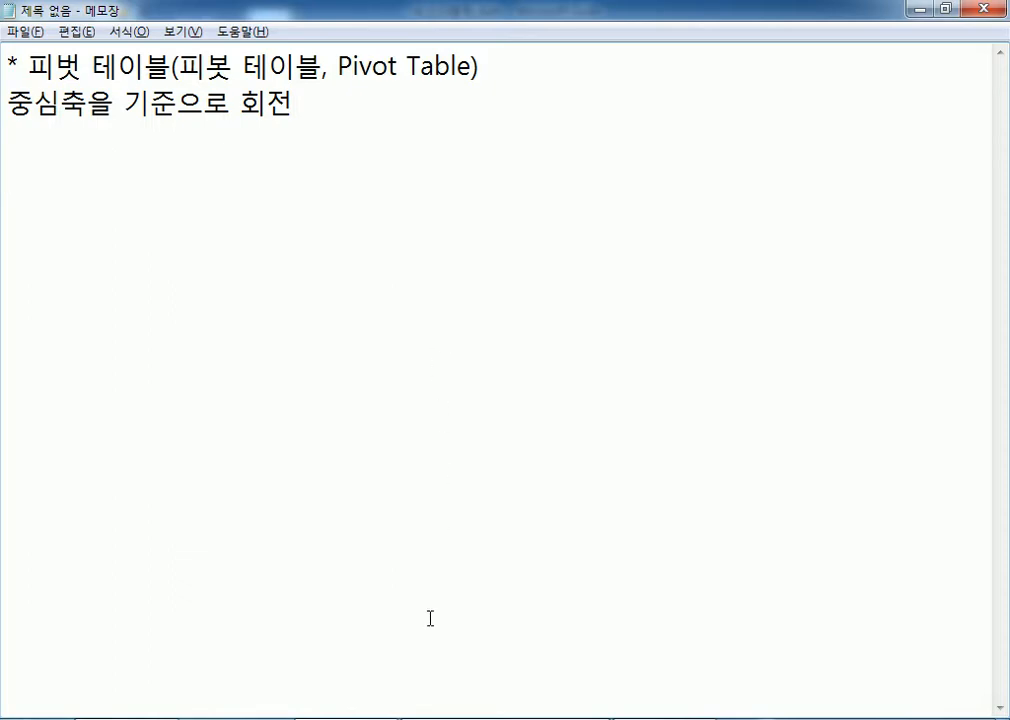
# - Switch to the 섹션09문제 workbook in Excel and open the top of the 무작정따라하기 sheet
pyautogui.hotkey('alt', 'Tab')
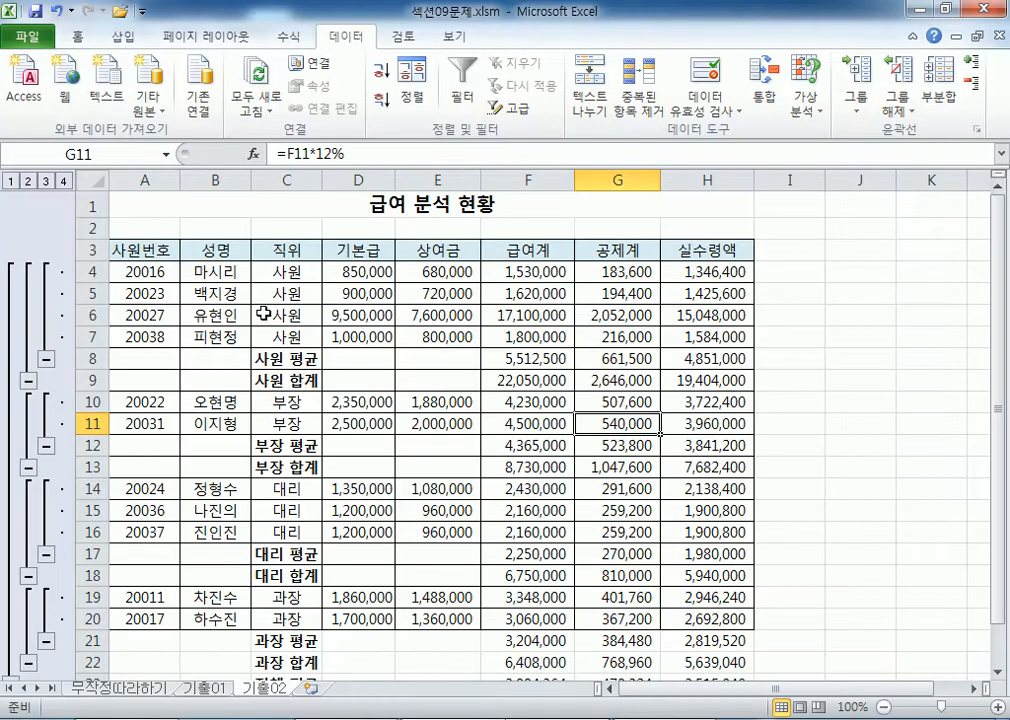
pyautogui.click(300, 270)
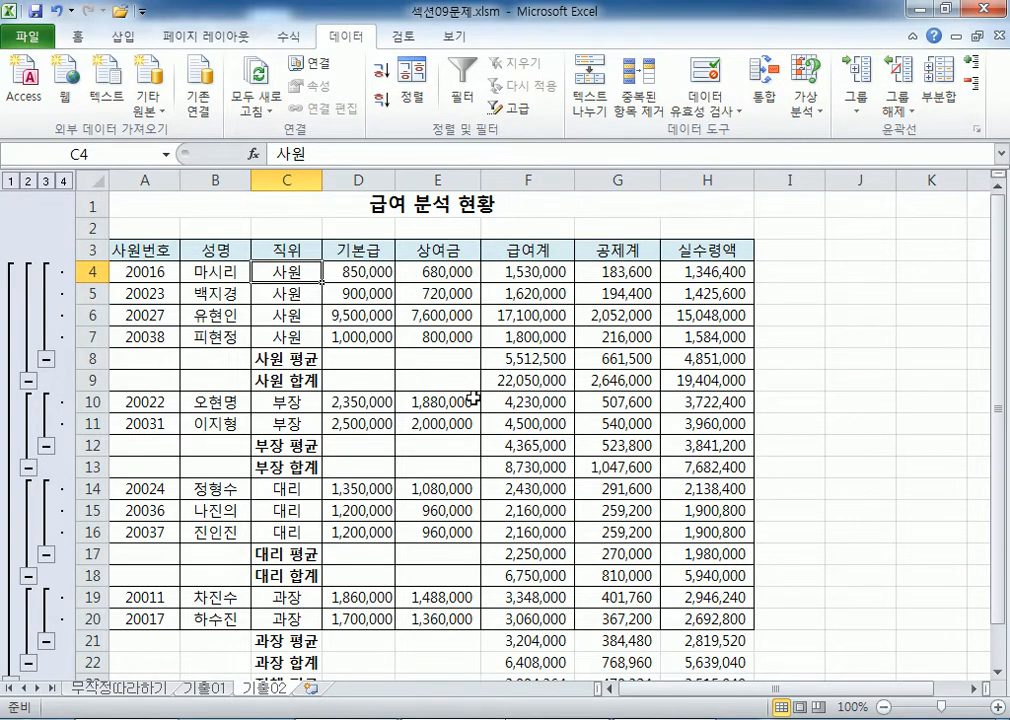
pyautogui.click(200, 690)
pyautogui.click(163, 690)
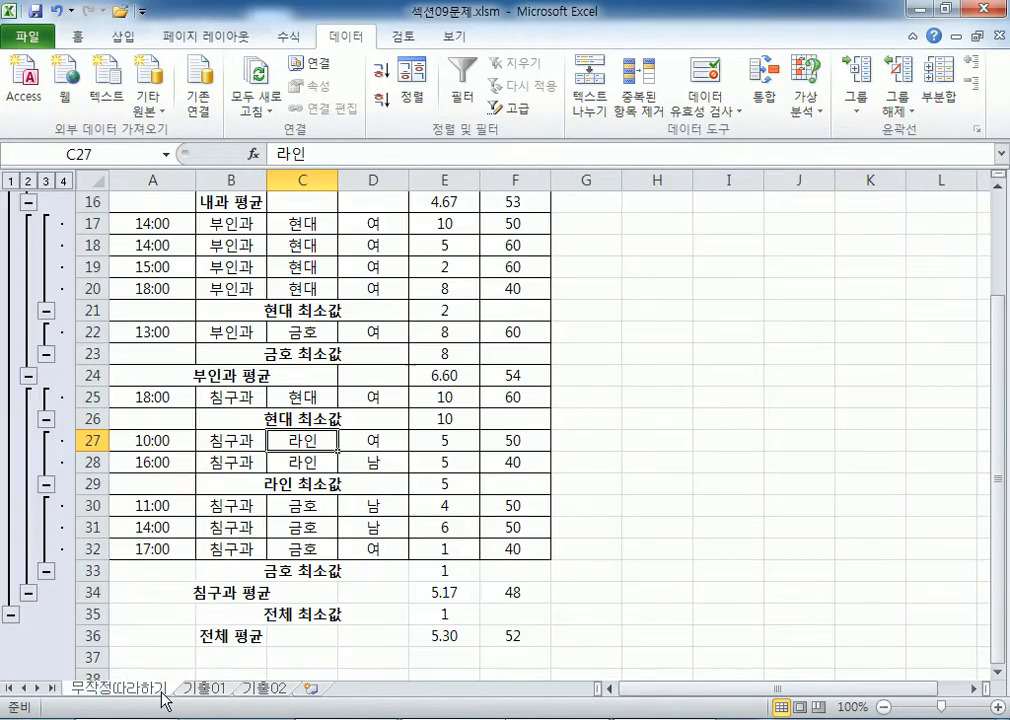
pyautogui.scroll(5, 222, 300)
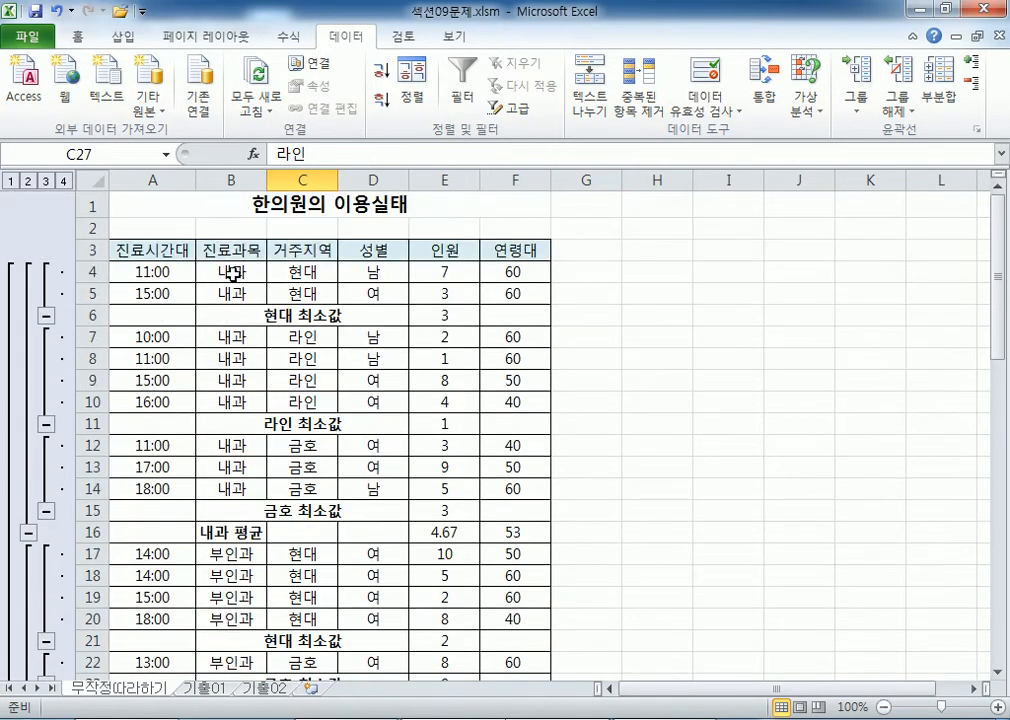
pyautogui.moveTo(231, 255); pyautogui.dragTo(260, 397)
pyautogui.moveTo(298, 272); pyautogui.dragTo(293, 400)
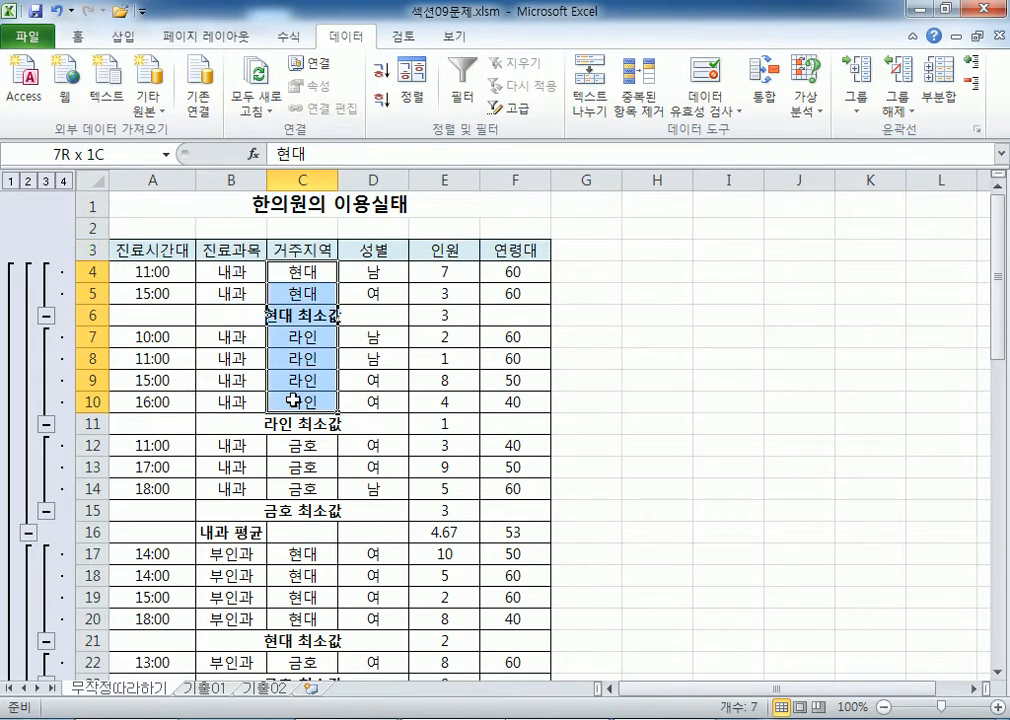
pyautogui.click(293, 382)
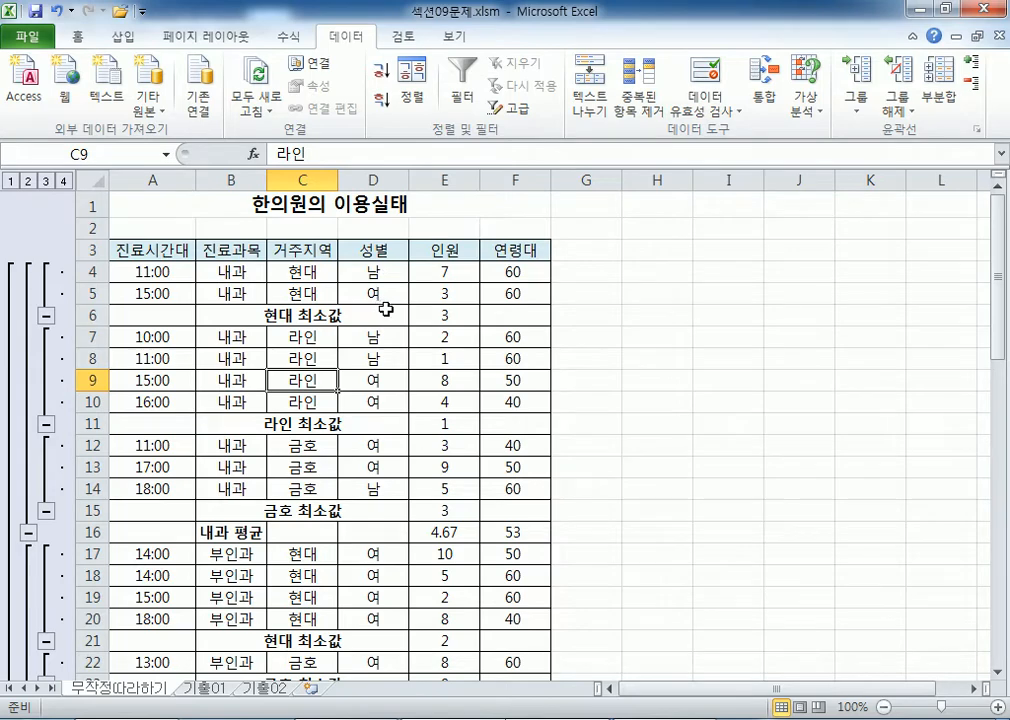
pyautogui.click(945, 97)
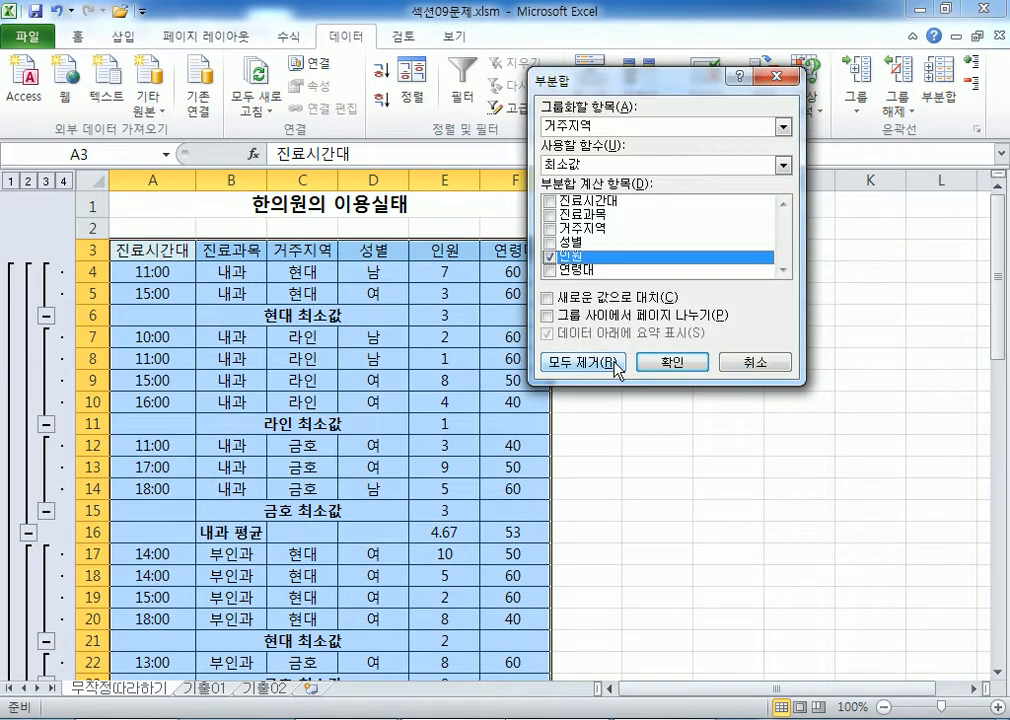
pyautogui.click(730, 366)
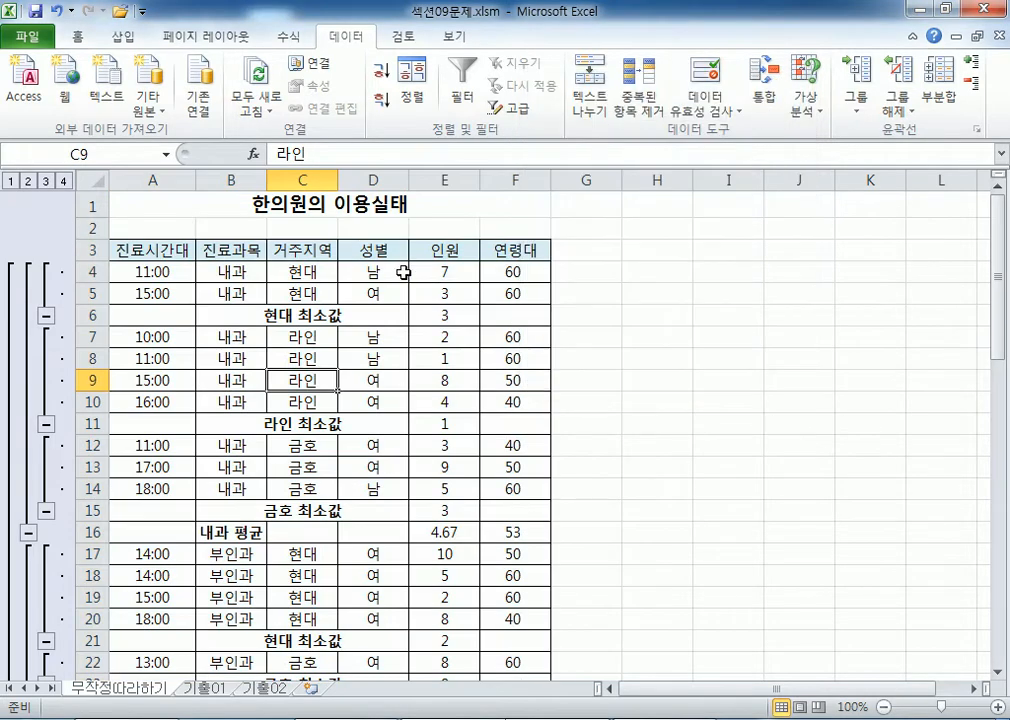
pyautogui.click(970, 85)
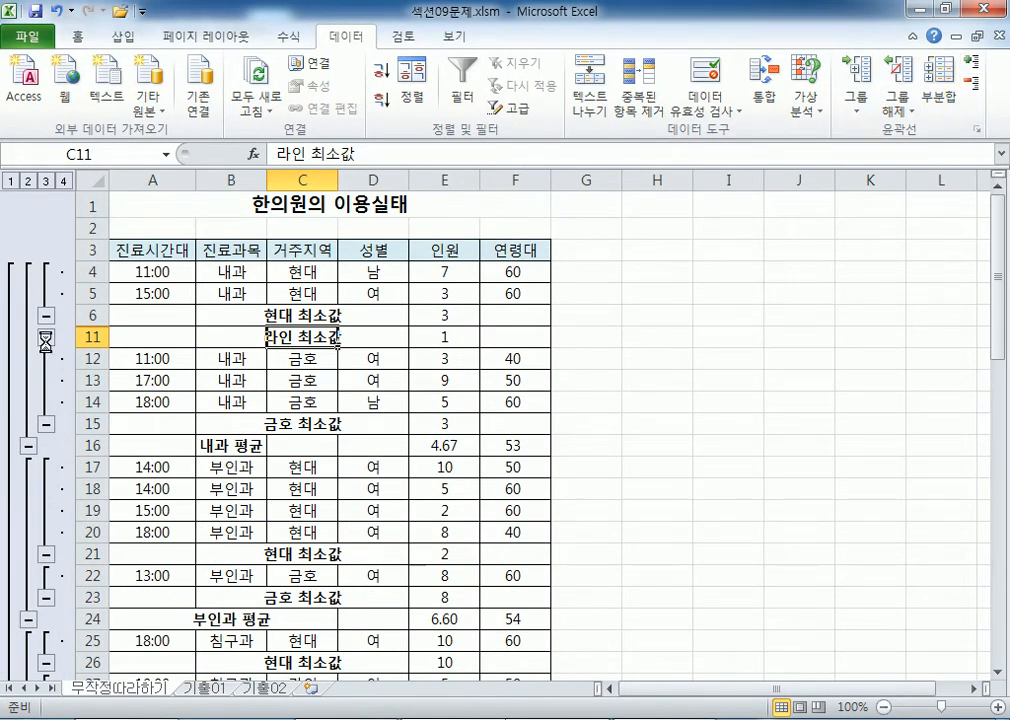
pyautogui.click(46, 337)
# - Remove all subtotals from the clinic usage table and sort it by 성별 in ascending order
pyautogui.click(945, 97)
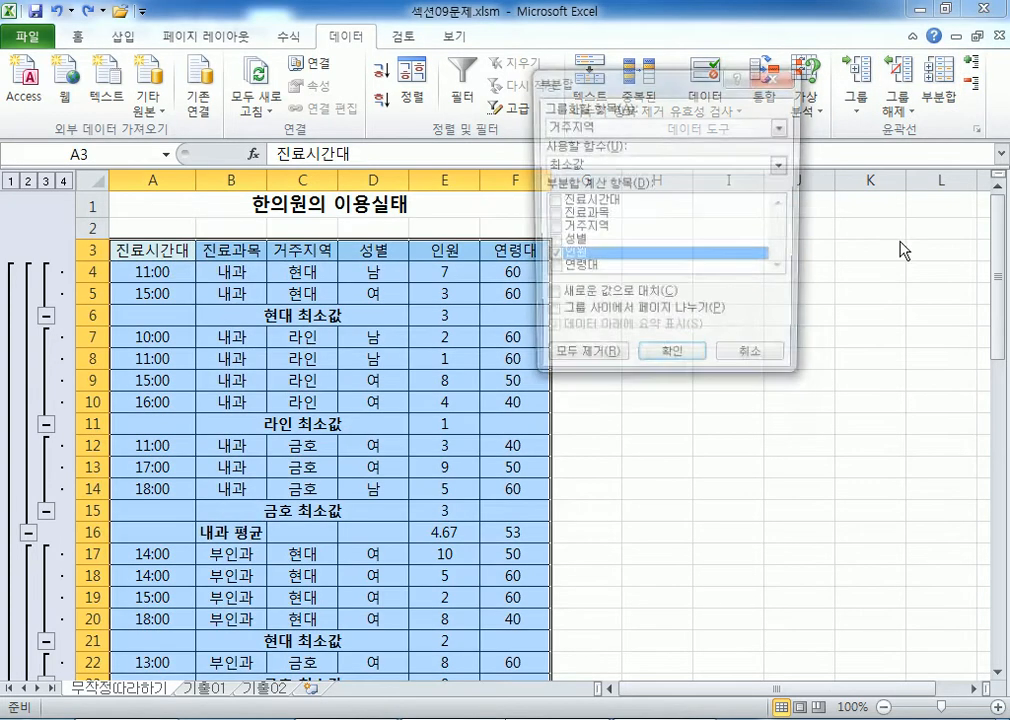
pyautogui.click(591, 361)
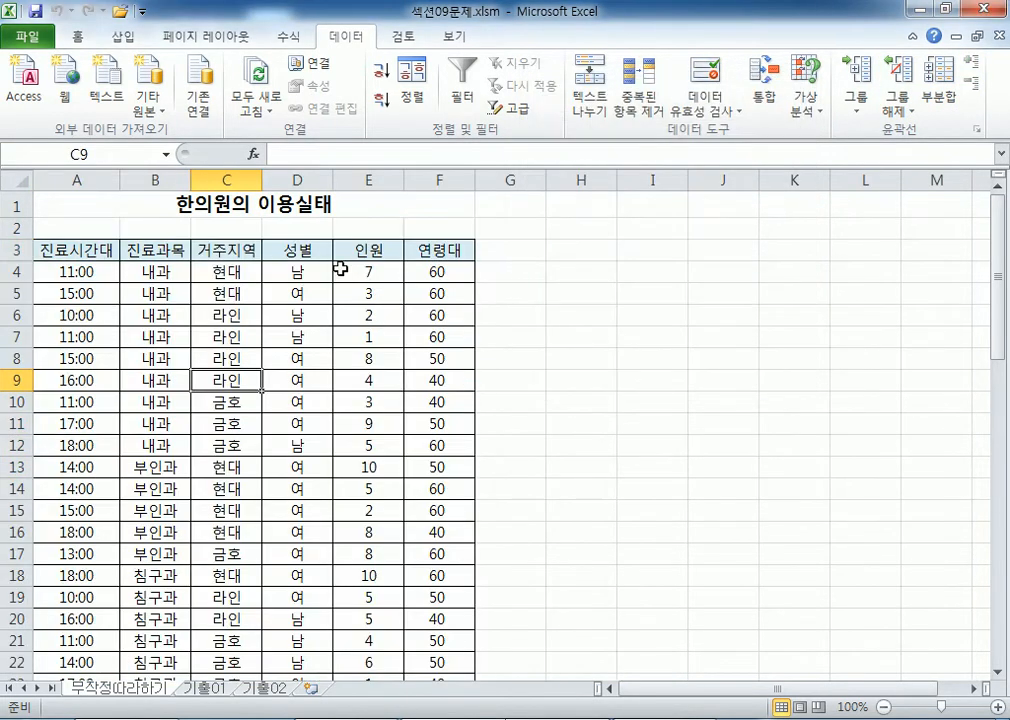
pyautogui.click(299, 268)
pyautogui.click(381, 72)
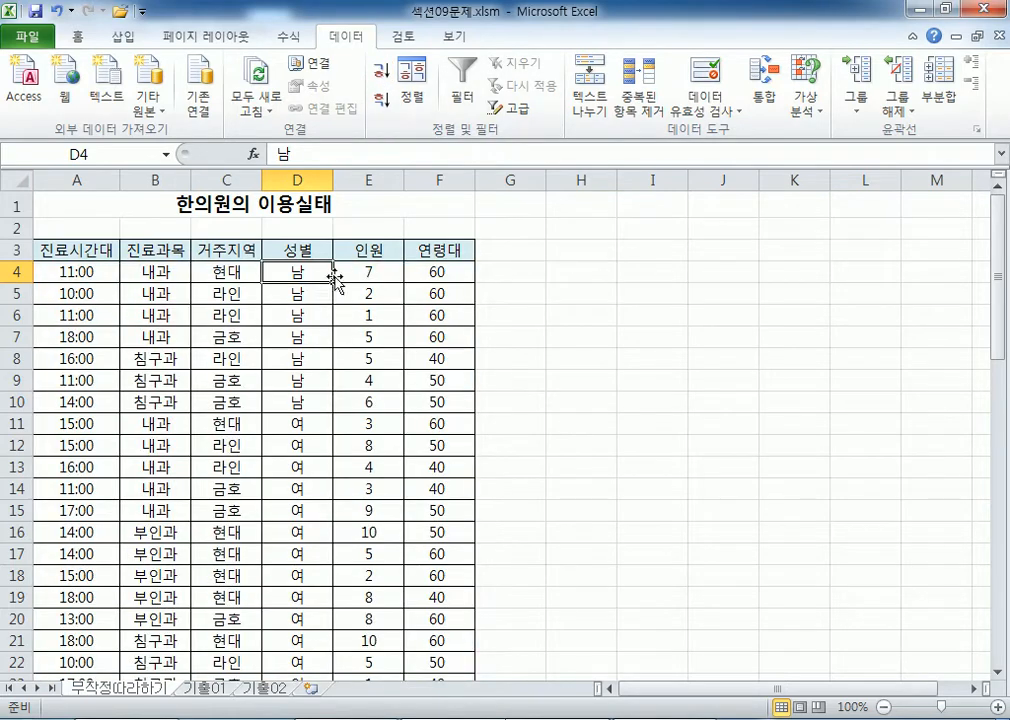
pyautogui.scroll(-4, 313, 433)
pyautogui.scroll(4, 313, 435)
# - Add subtotals to the clinic table grouped by 성별, using the 평균 function on 인원 and 연령대
pyautogui.click(940, 100)
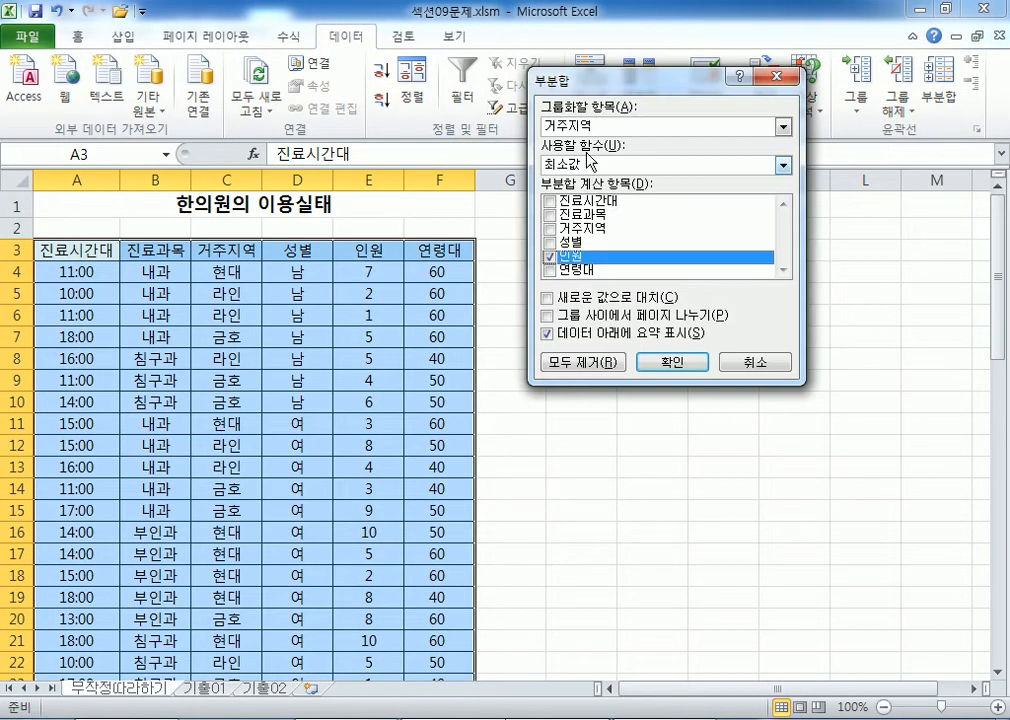
pyautogui.click(783, 126)
pyautogui.click(565, 177)
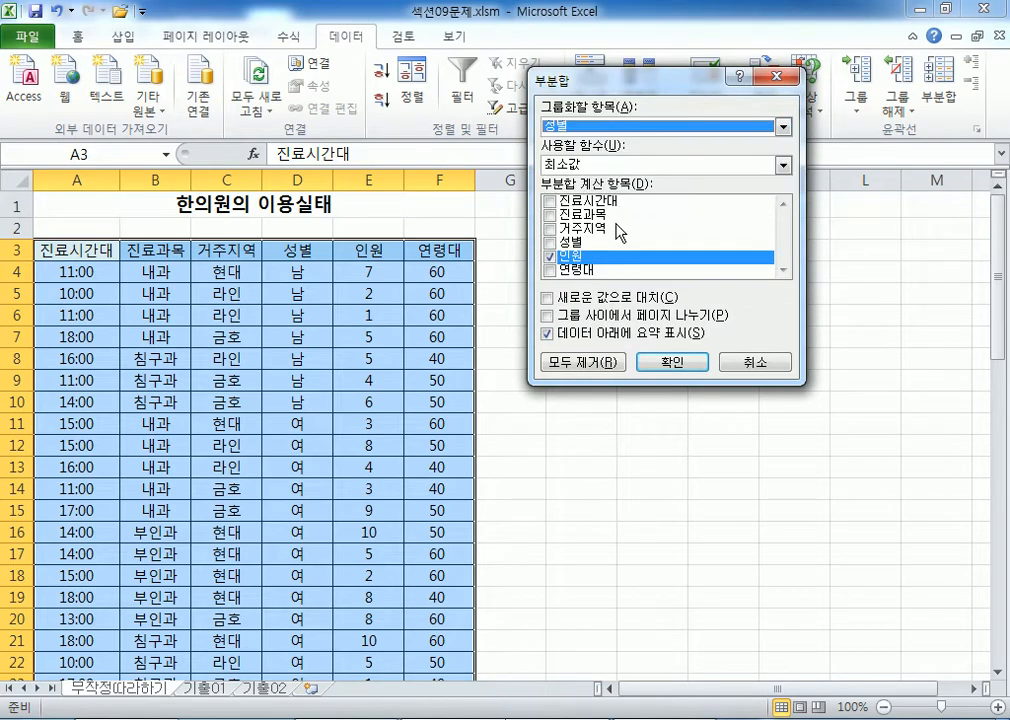
pyautogui.click(550, 270)
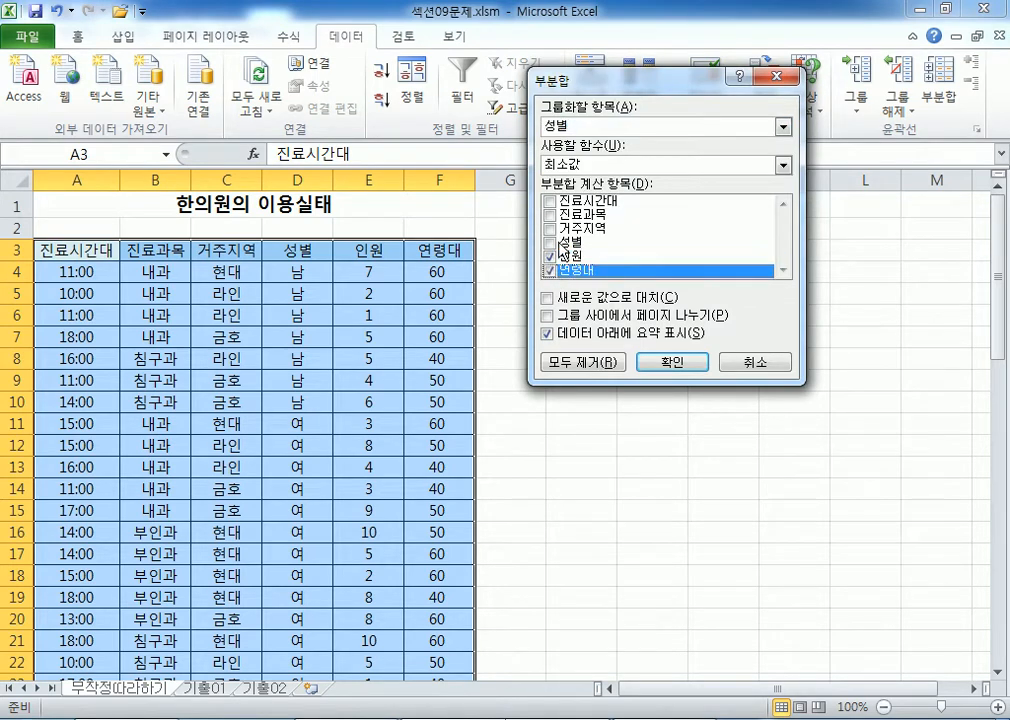
pyautogui.click(593, 167)
pyautogui.click(558, 201)
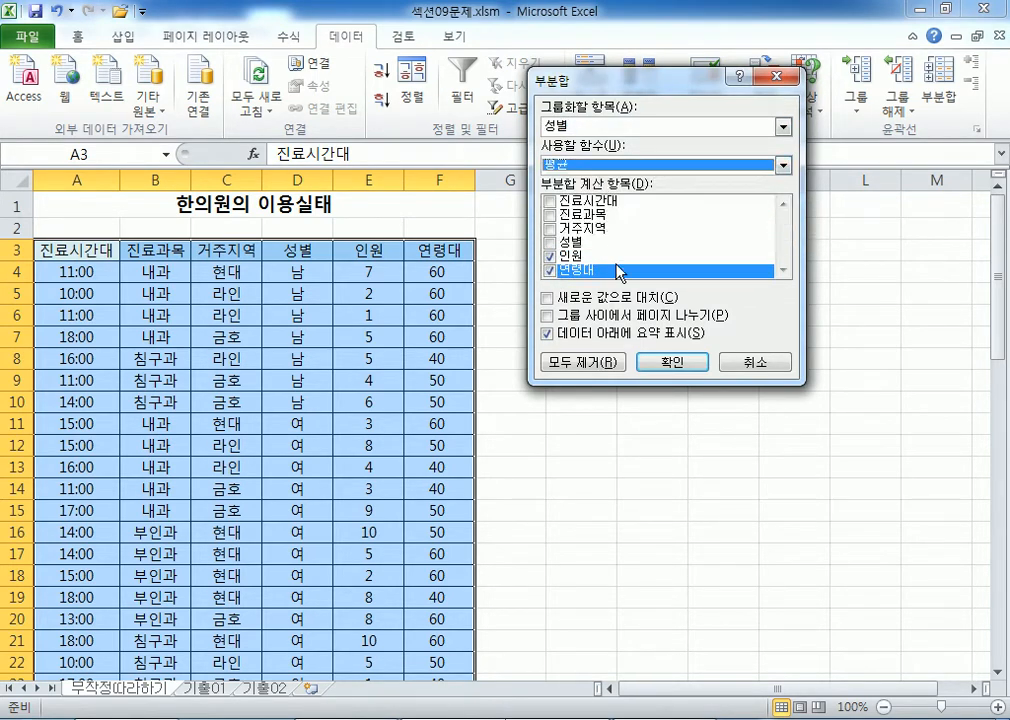
pyautogui.click(671, 362)
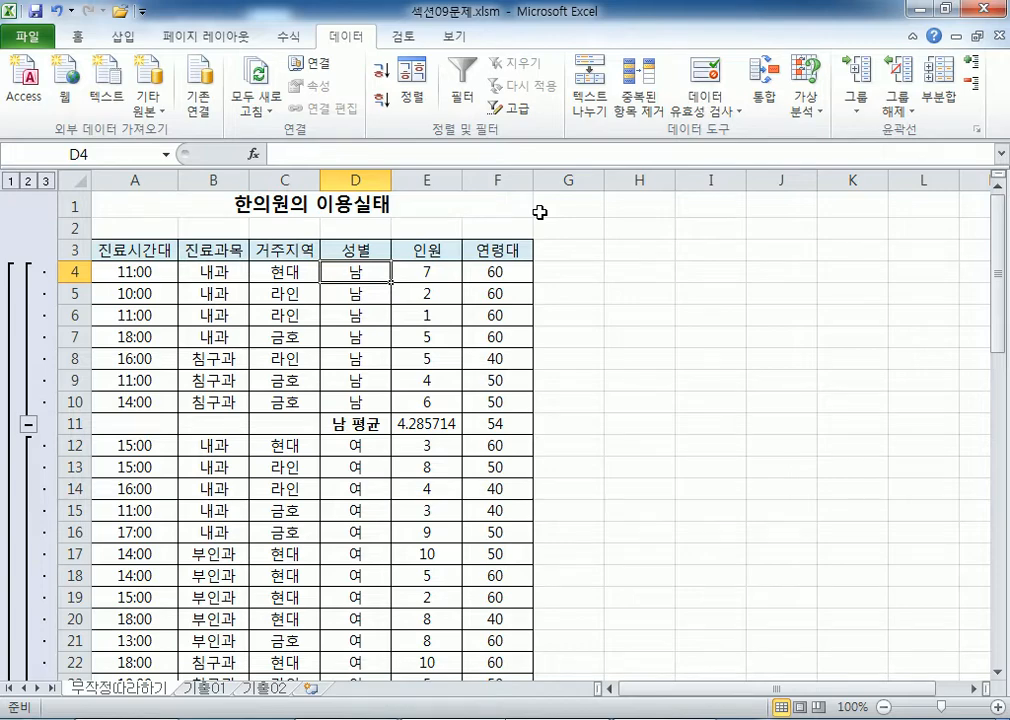
pyautogui.scroll(-4, 383, 394)
pyautogui.scroll(3, 362, 416)
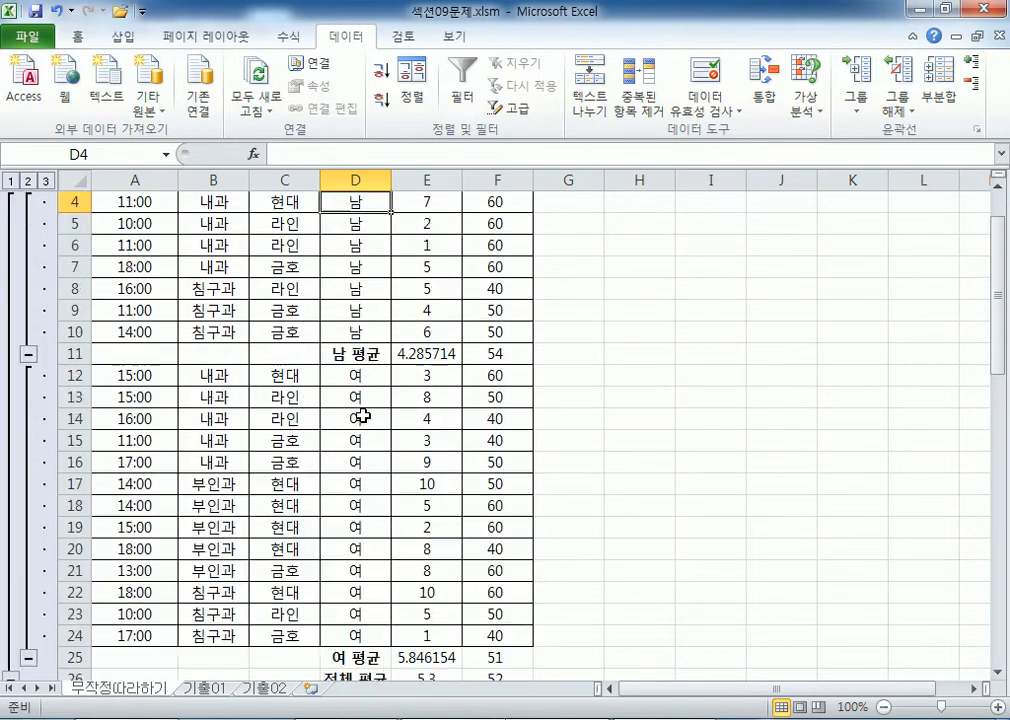
pyautogui.scroll(1, 362, 416)
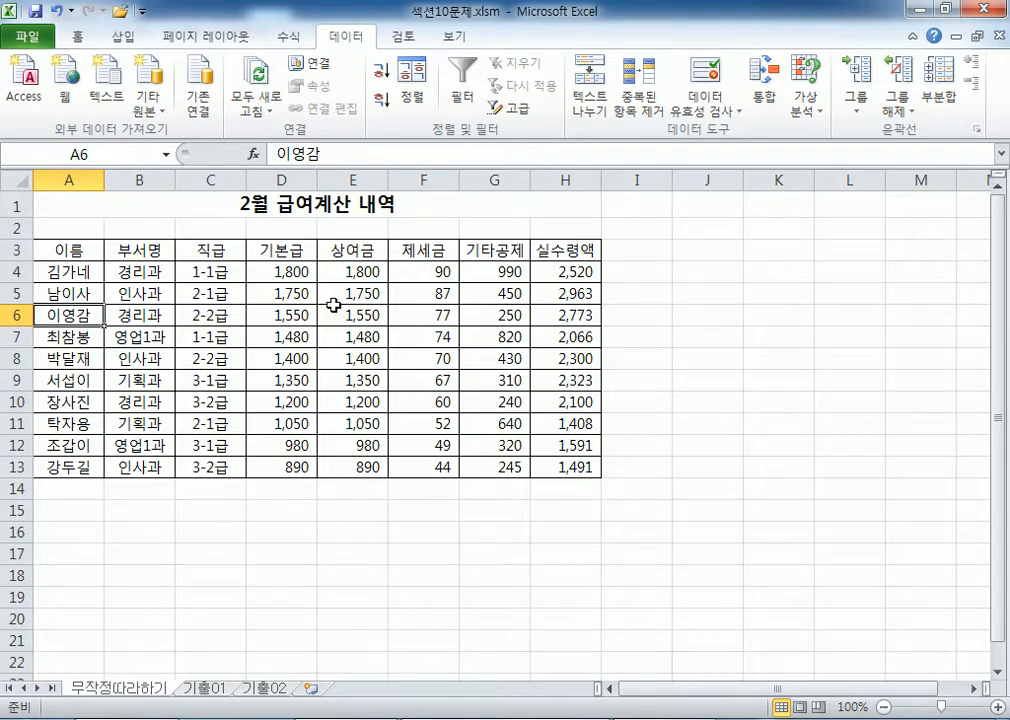
# - Try deleting blank row 2 between the title and the salary table, select the table, and undo the deletion
pyautogui.moveTo(99, 249); pyautogui.dragTo(554, 464)
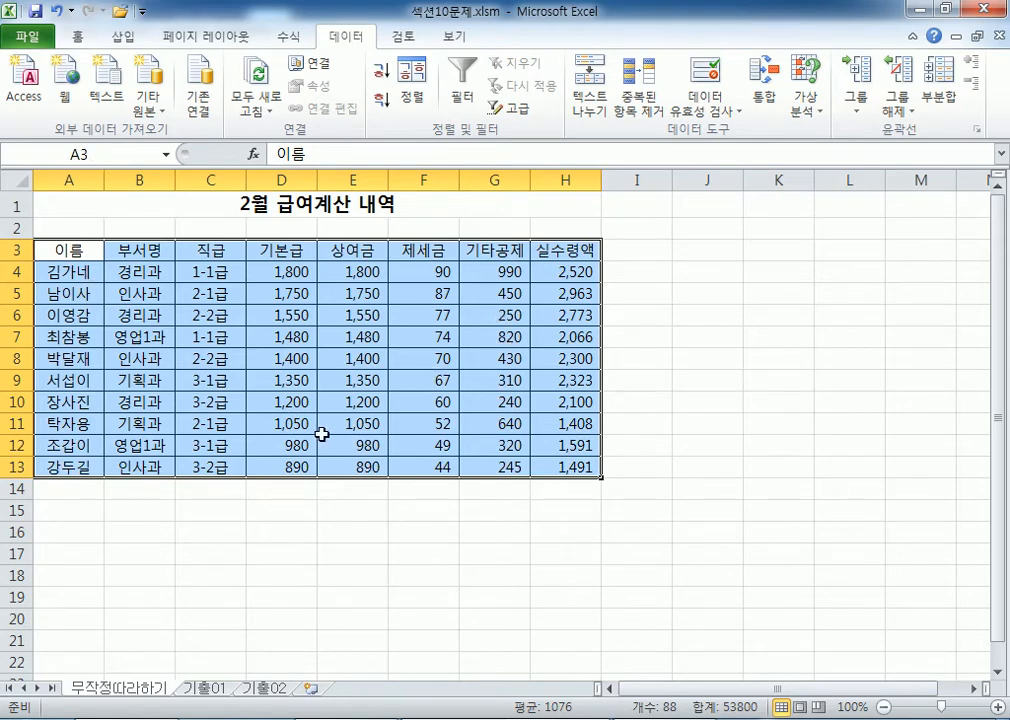
pyautogui.click(194, 357)
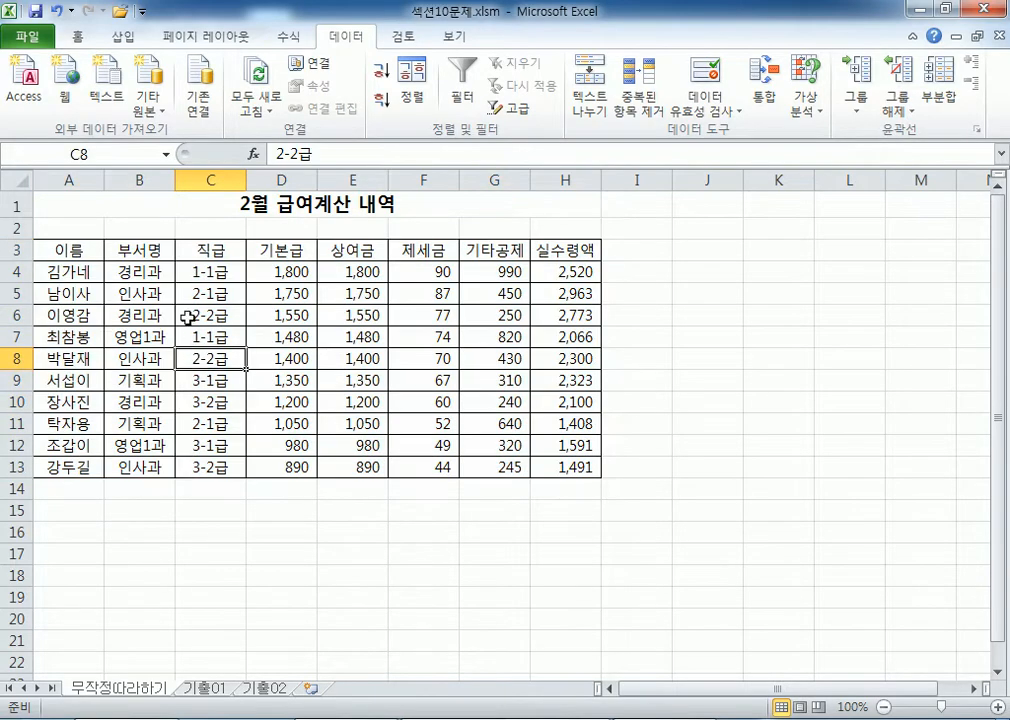
pyautogui.rightClick(16, 228)
pyautogui.click(80, 388)
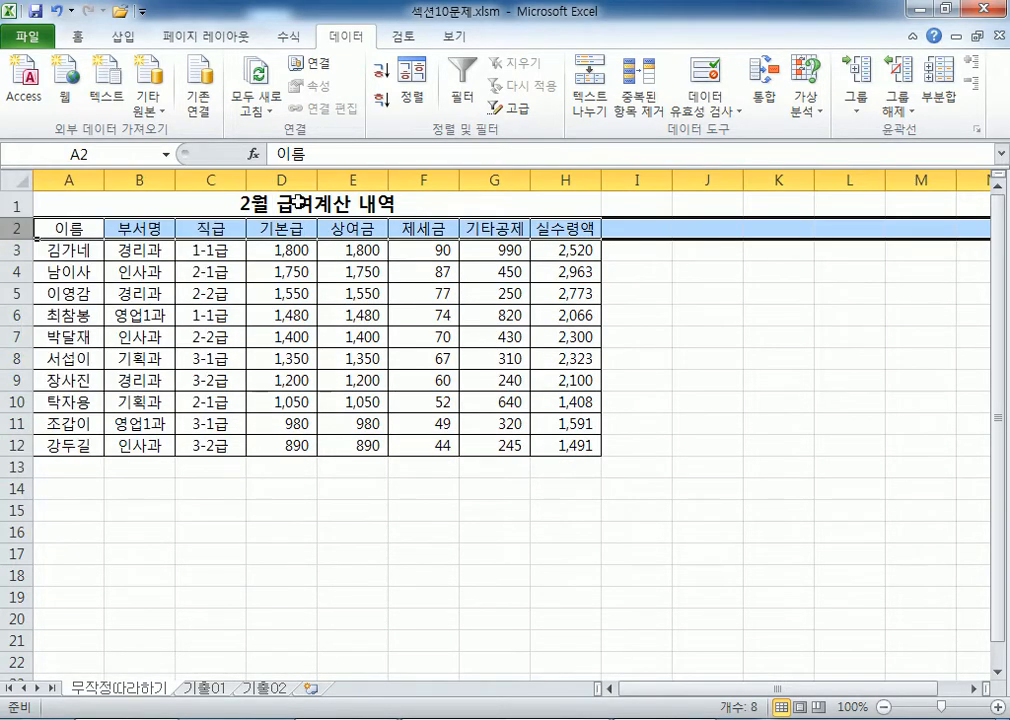
pyautogui.press('Up')
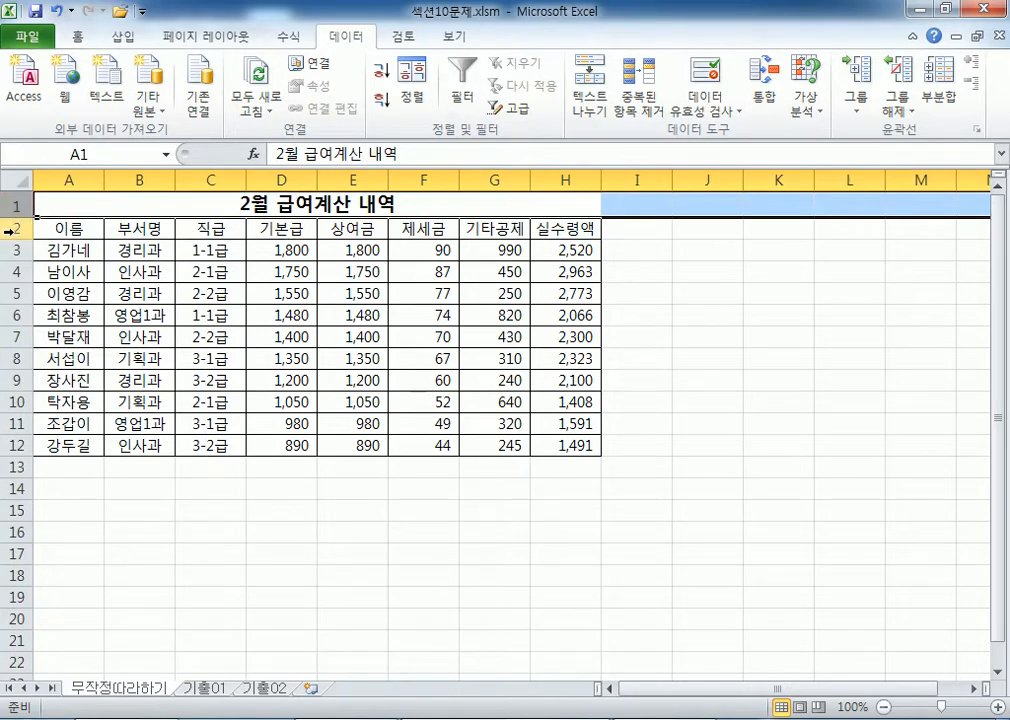
pyautogui.moveTo(16, 228); pyautogui.dragTo(50, 402)
pyautogui.click(141, 224)
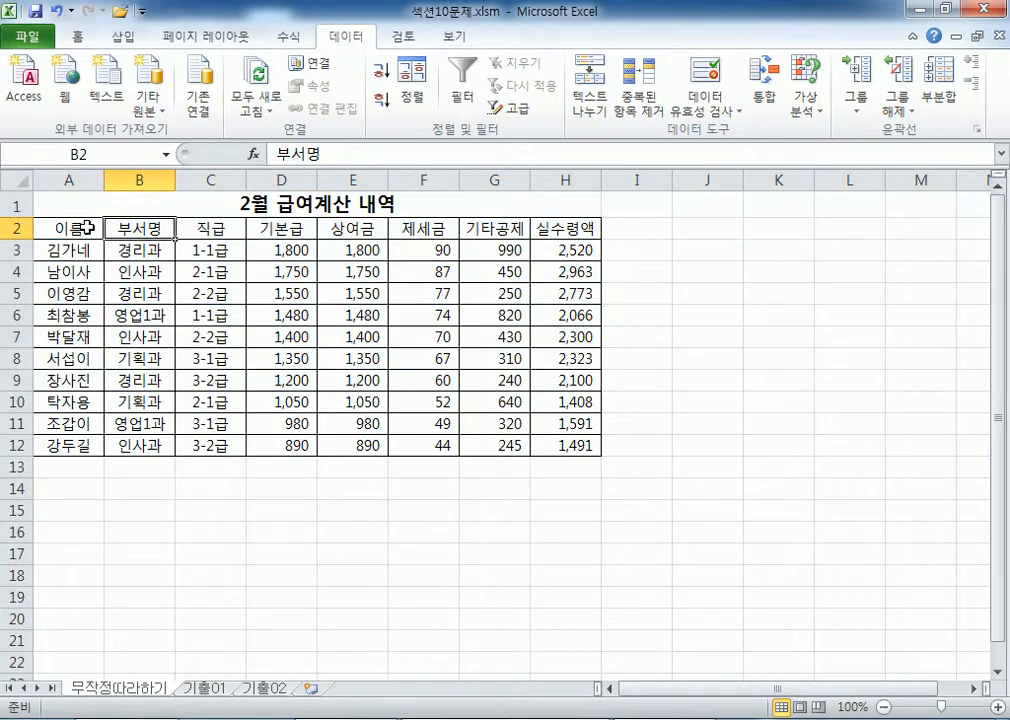
pyautogui.moveTo(88, 225); pyautogui.dragTo(566, 443)
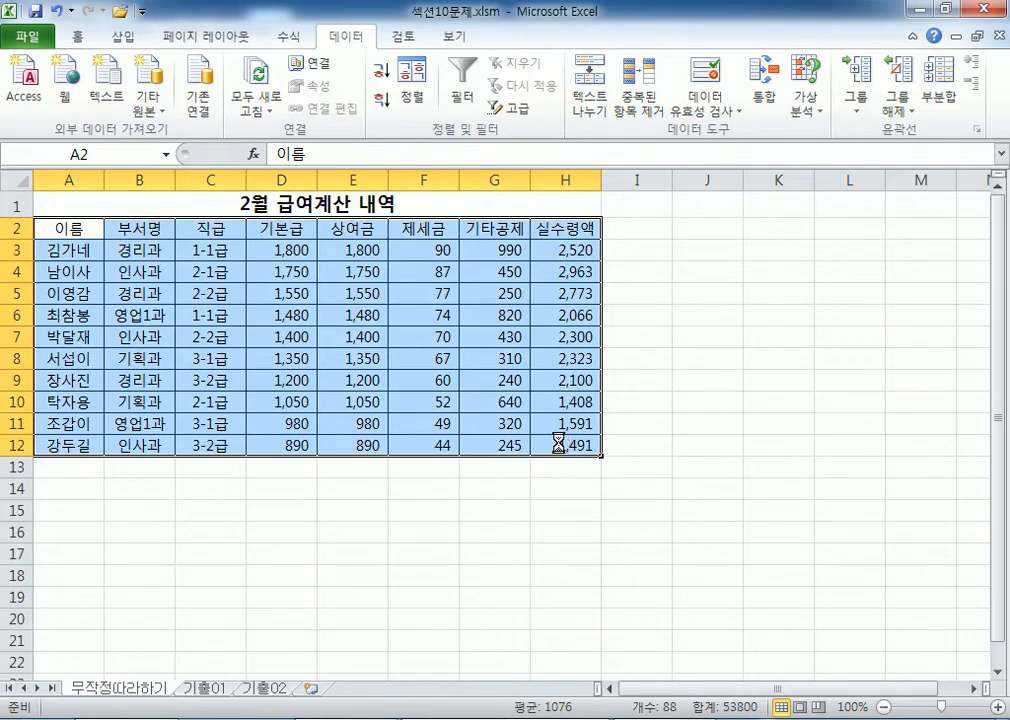
pyautogui.hotkey('ctrl', 'z')
pyautogui.click(200, 318)
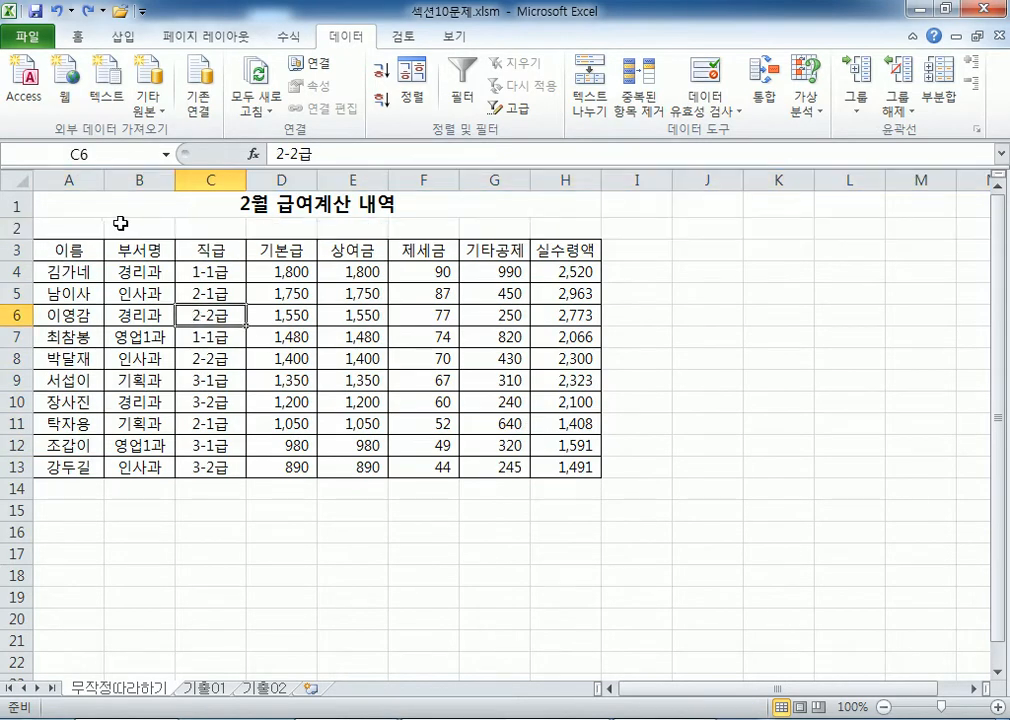
# - Select the salary table range A3:H13, then make cell D7 inside it the only selected cell
pyautogui.click(50, 200)
pyautogui.moveTo(55, 251); pyautogui.dragTo(565, 466)
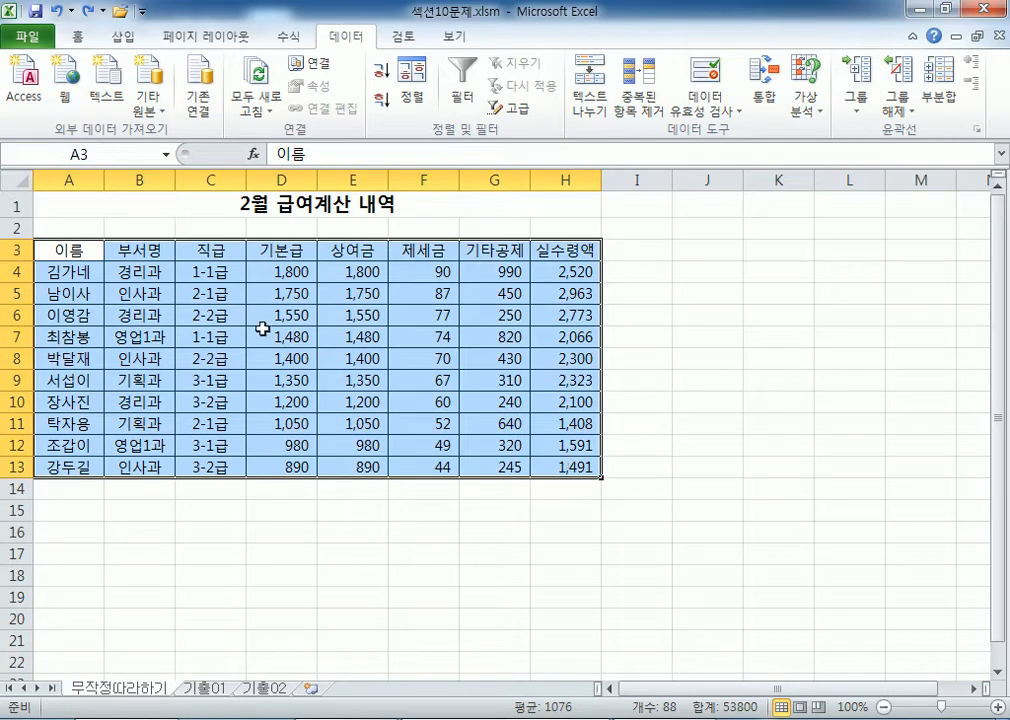
pyautogui.click(91, 252)
pyautogui.click(274, 340)
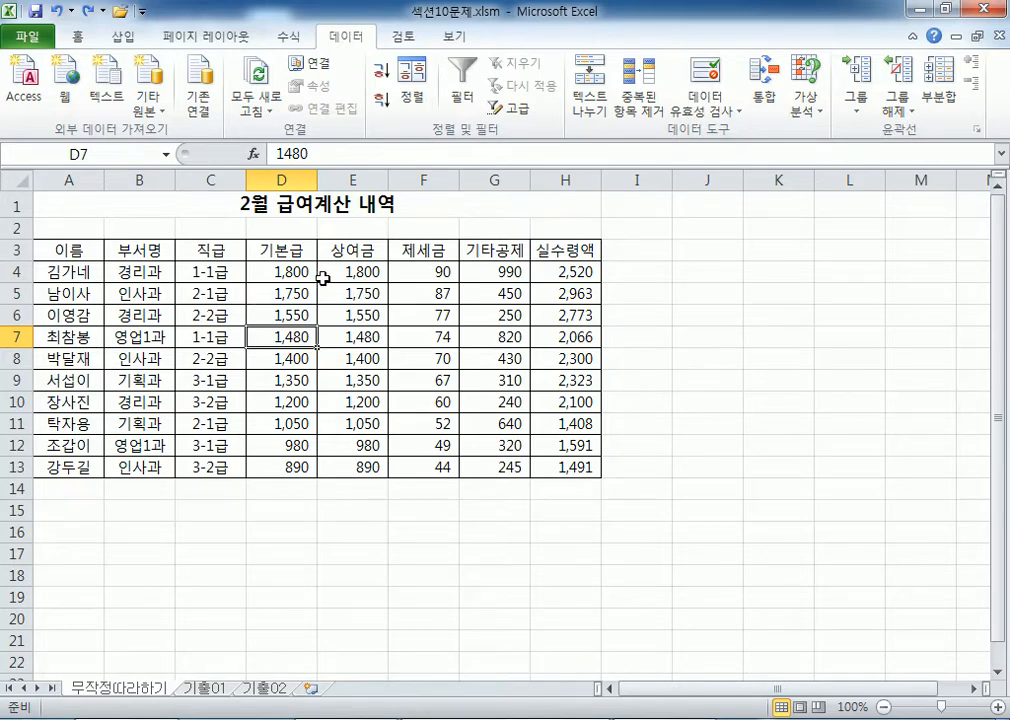
pyautogui.click(122, 40)
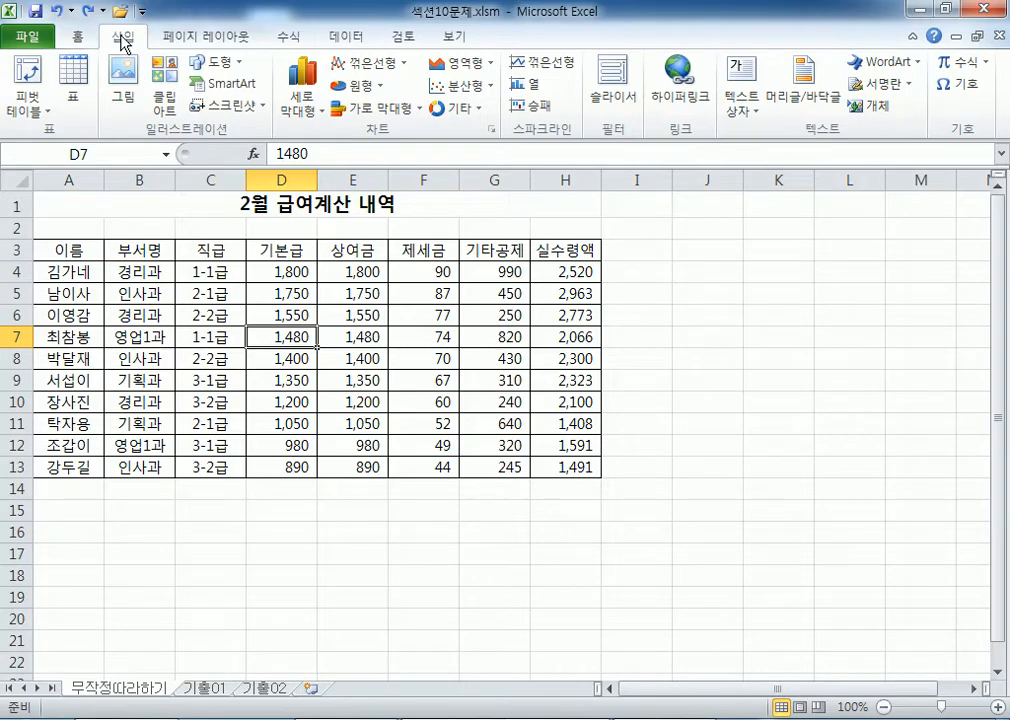
pyautogui.click(345, 38)
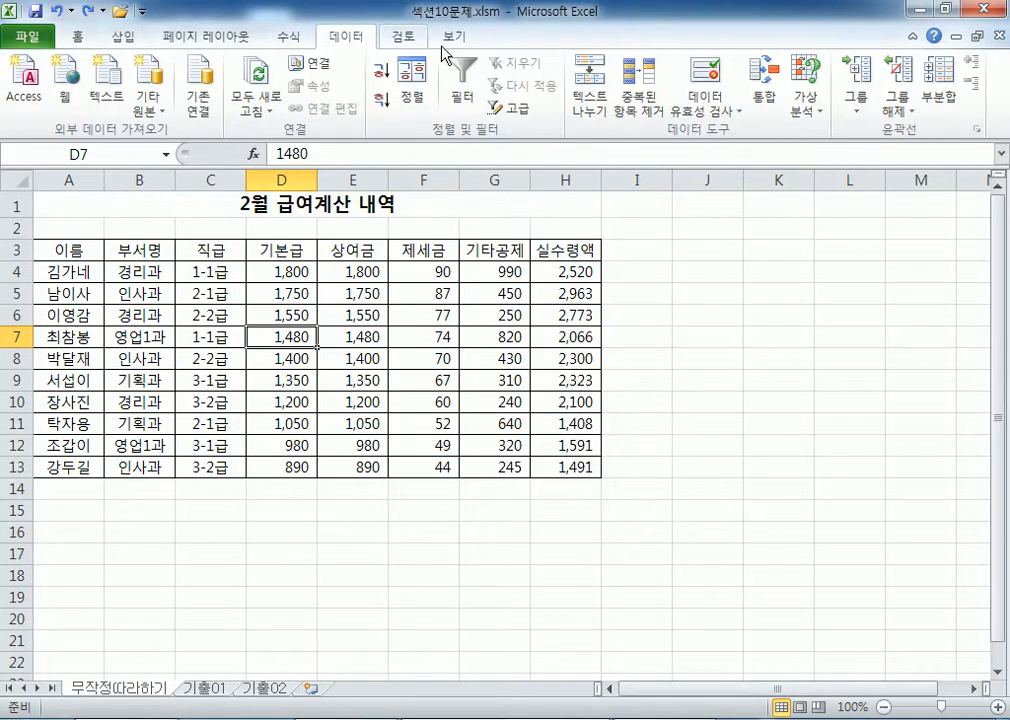
pyautogui.click(764, 97)
pyautogui.click(868, 95)
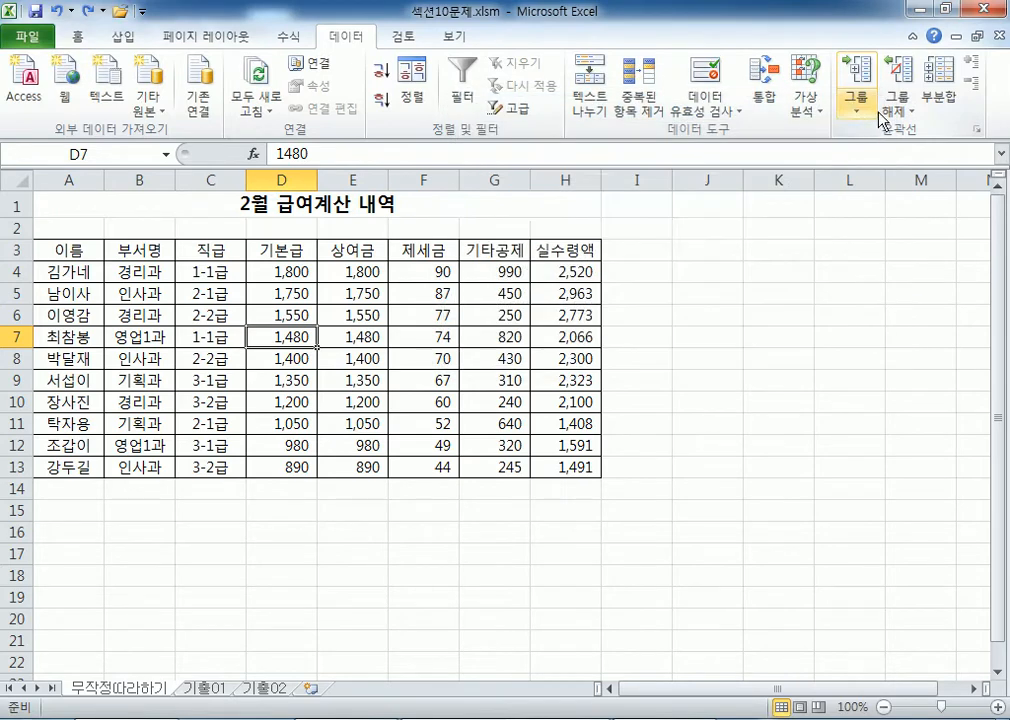
pyautogui.click(806, 118)
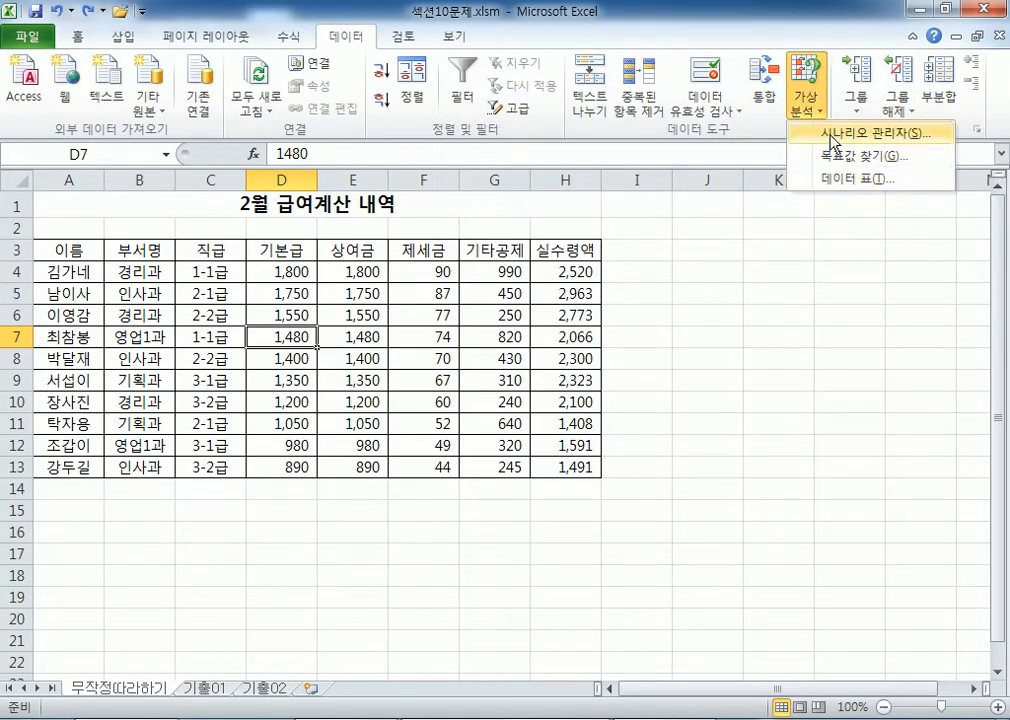
pyautogui.click(102, 41)
pyautogui.click(124, 42)
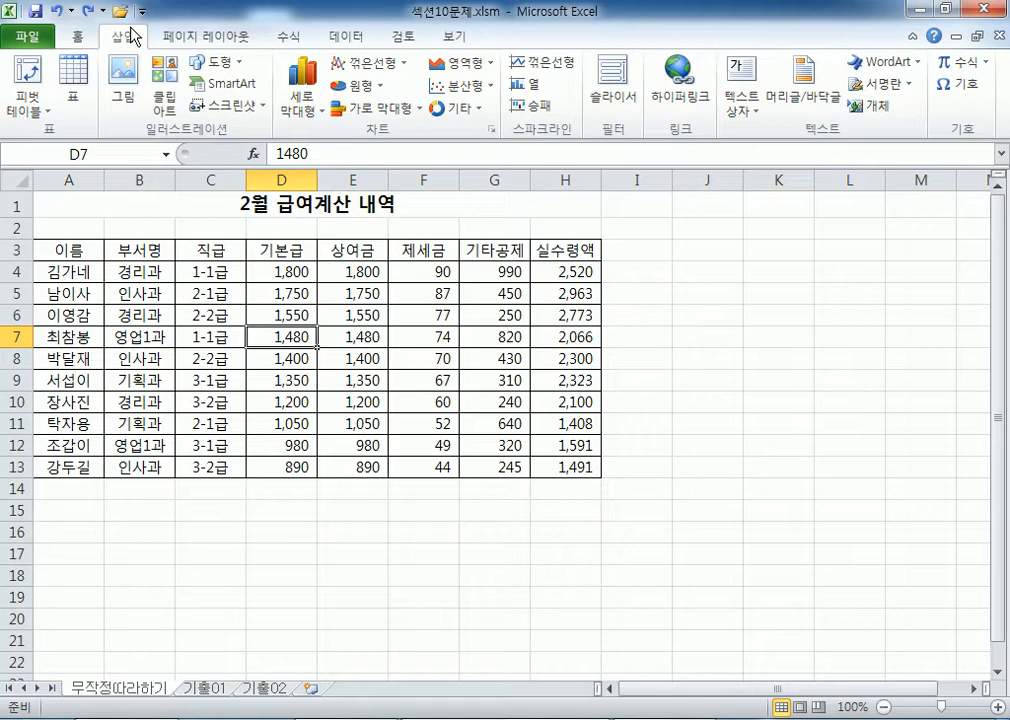
pyautogui.click(40, 118)
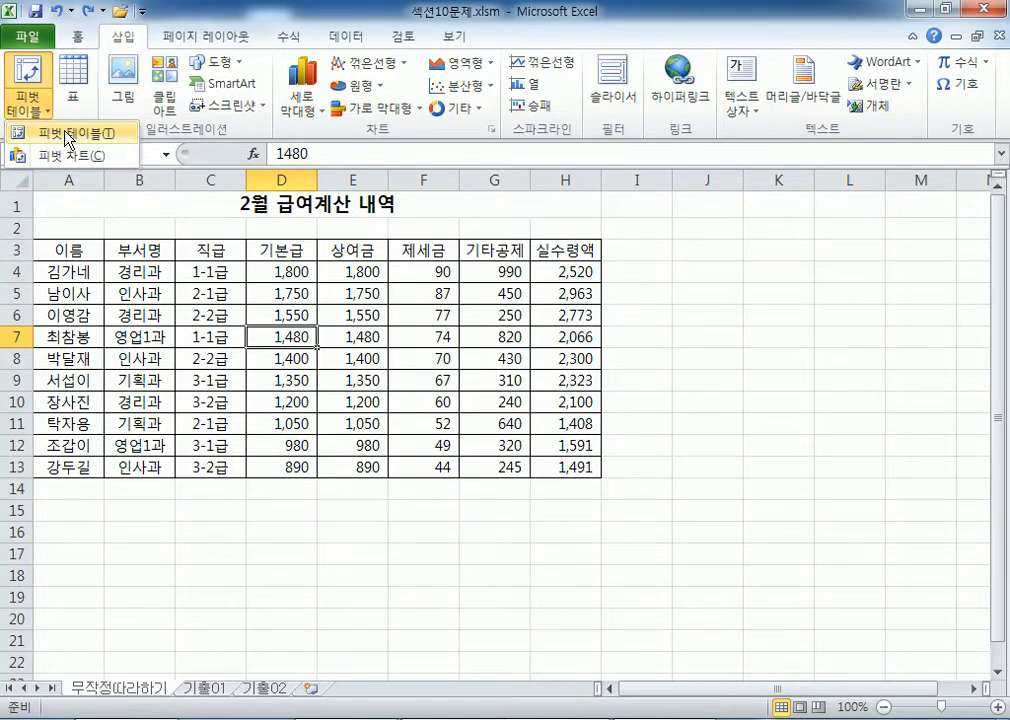
pyautogui.click(68, 138)
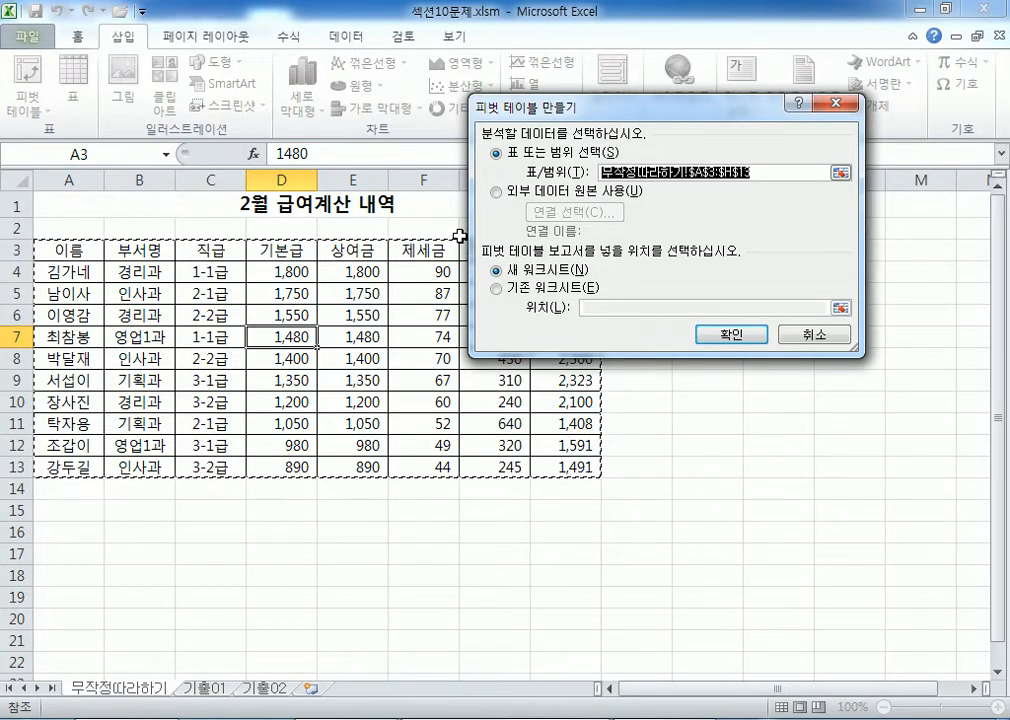
pyautogui.click(500, 289)
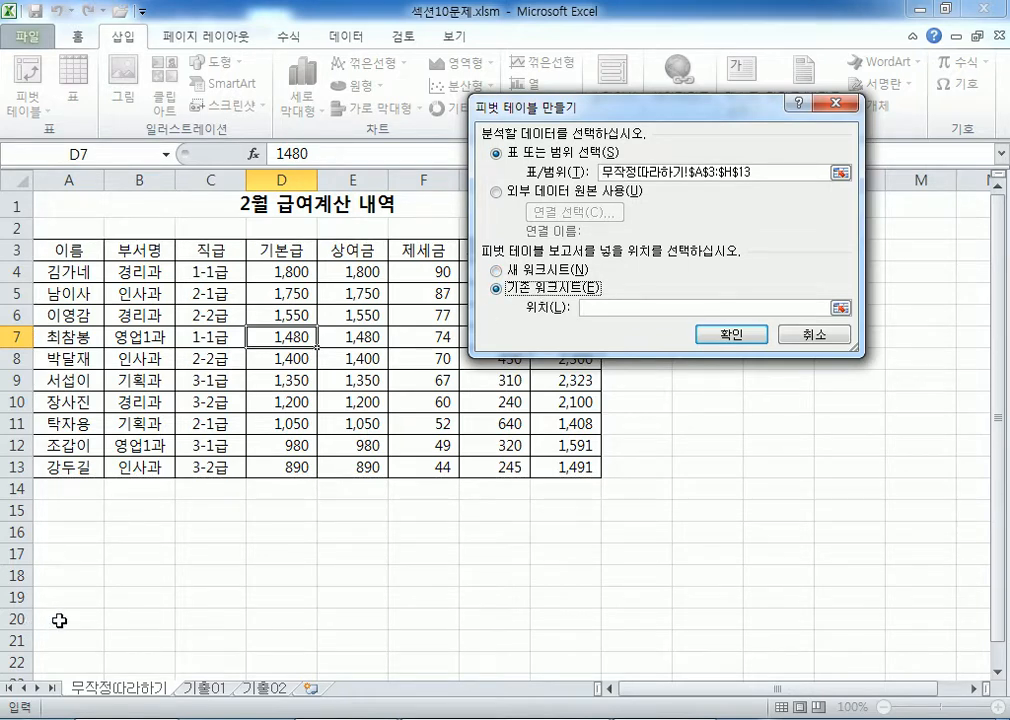
pyautogui.click(61, 619)
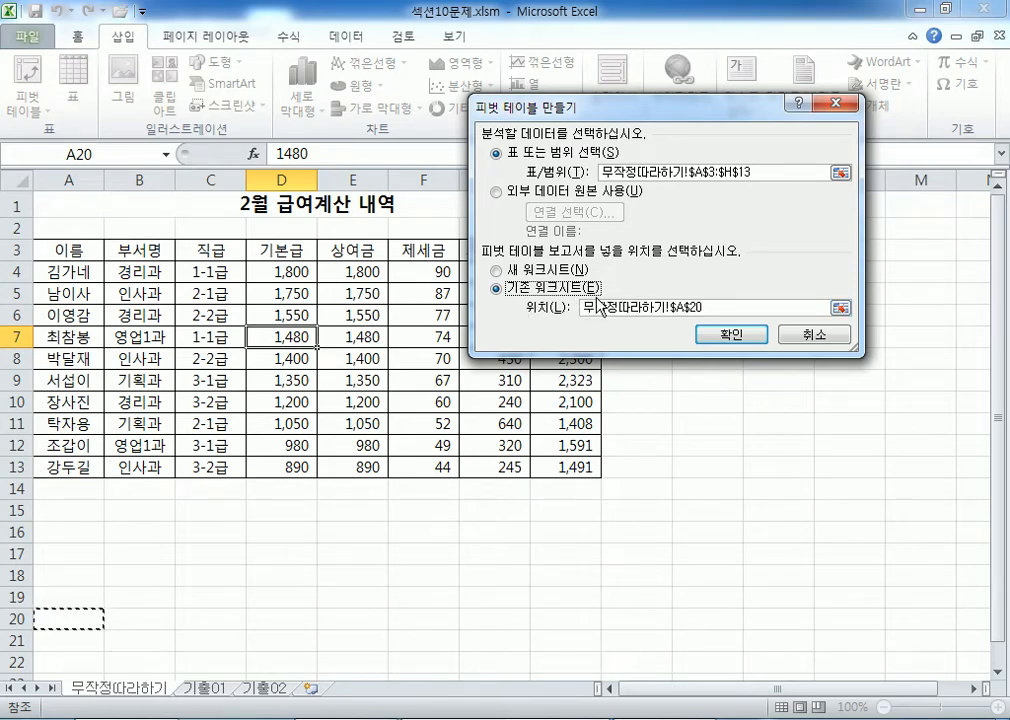
pyautogui.click(808, 337)
# - Insert a pivot table based on the salary table A3:H13, placing it in the existing worksheet at cell A20
pyautogui.moveTo(84, 268); pyautogui.dragTo(512, 408)
pyautogui.click(303, 337)
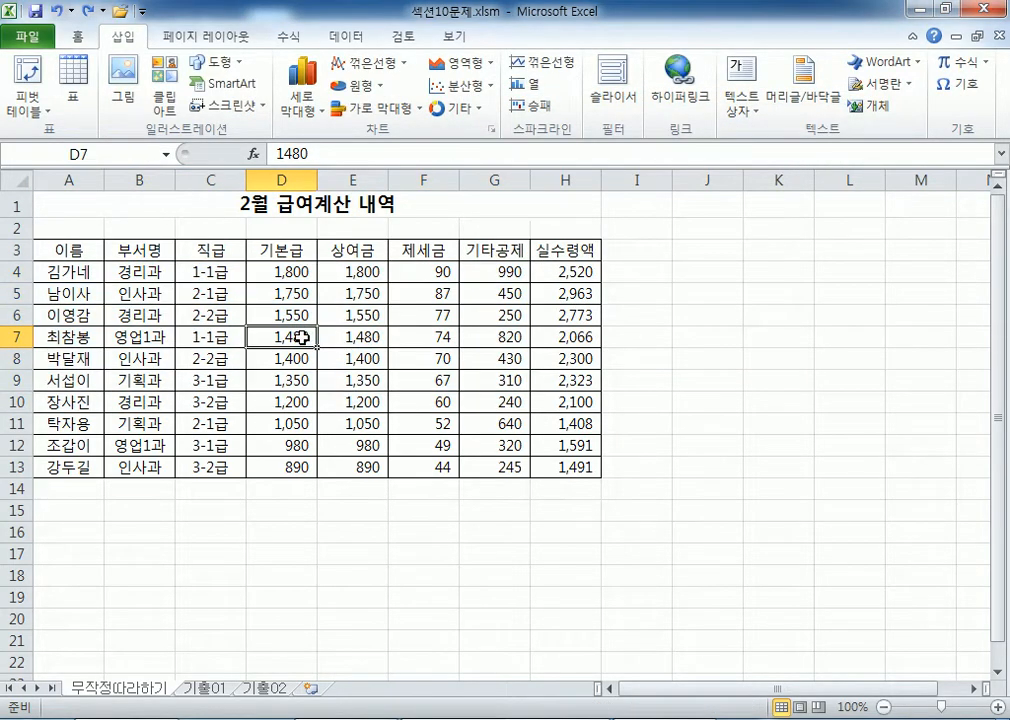
pyautogui.click(28, 106)
pyautogui.click(53, 135)
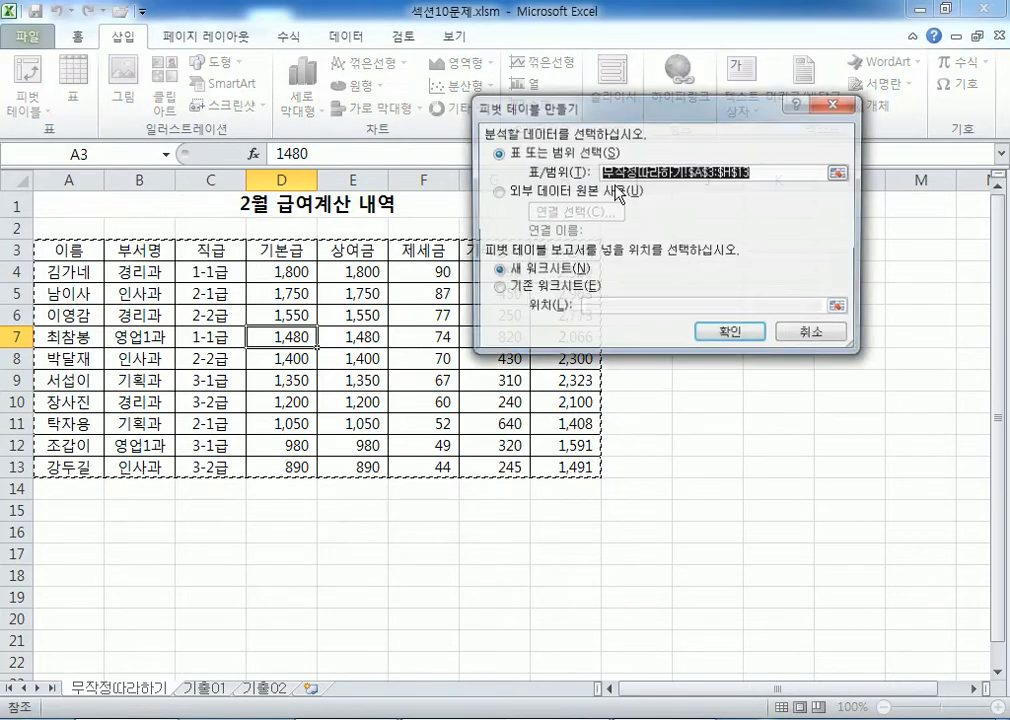
pyautogui.click(517, 291)
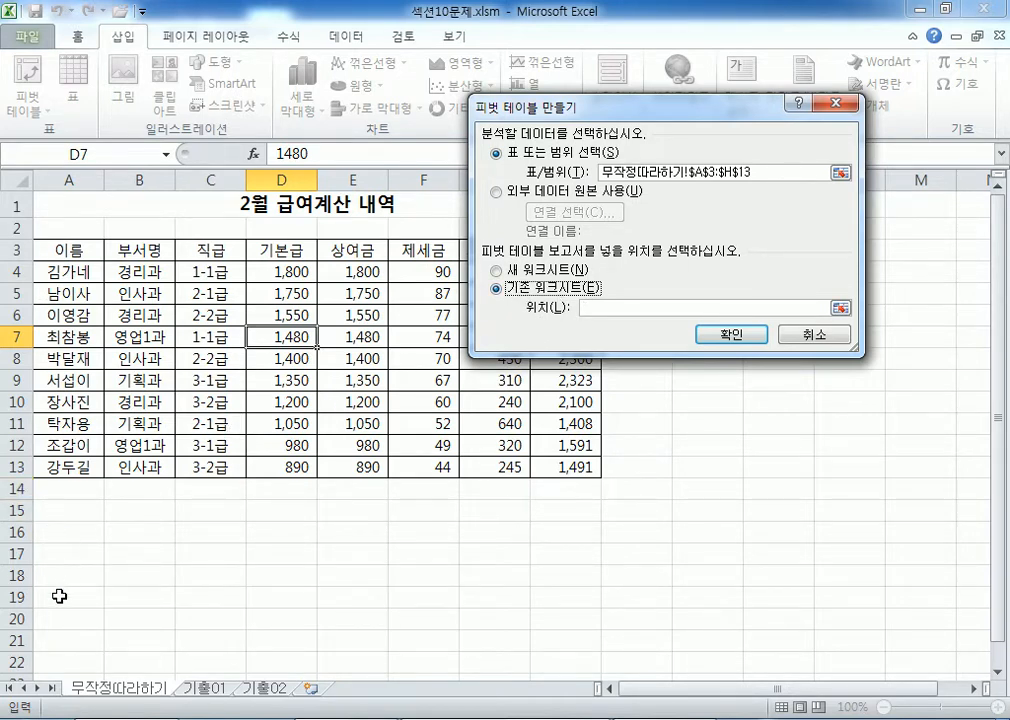
pyautogui.click(53, 617)
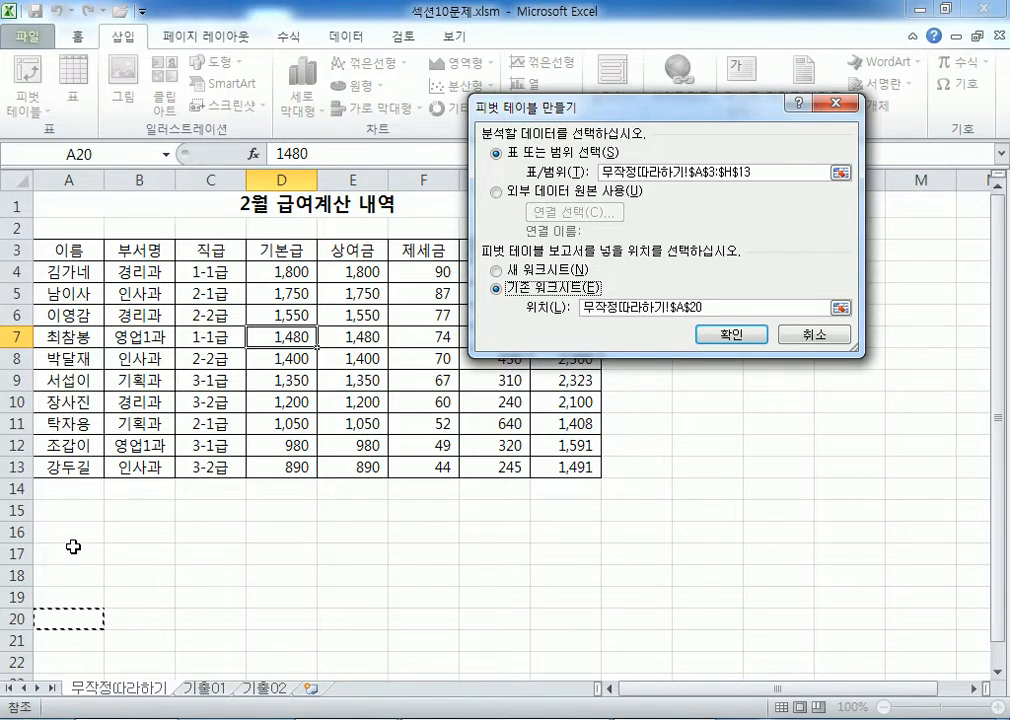
pyautogui.scroll(-1, 60, 499)
pyautogui.scroll(-1, 60, 499)
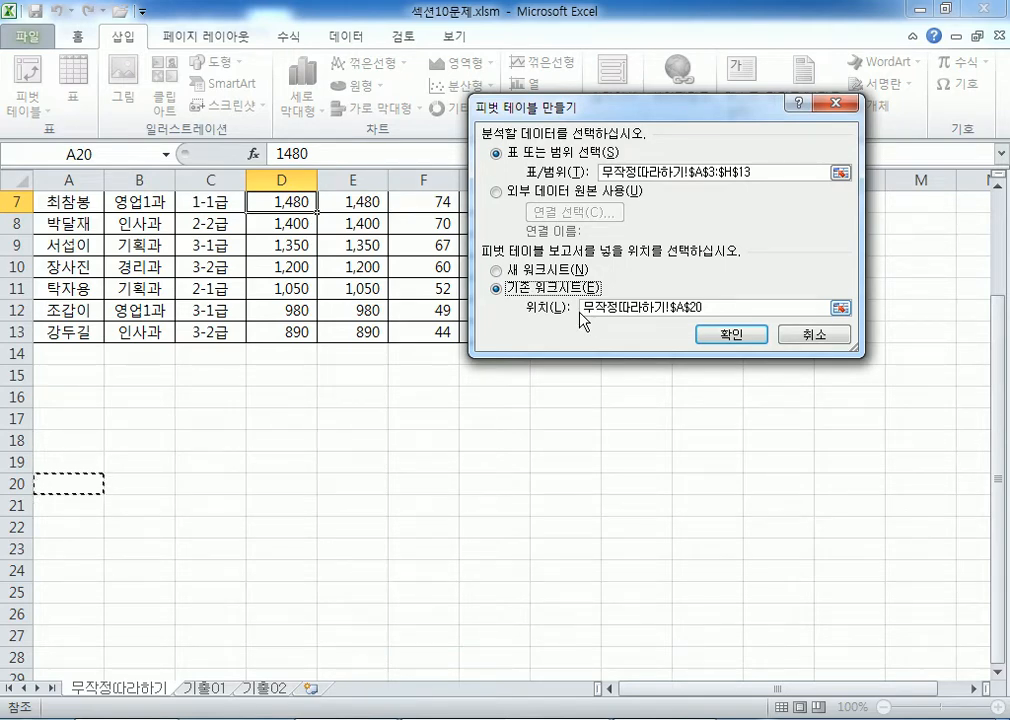
pyautogui.click(718, 340)
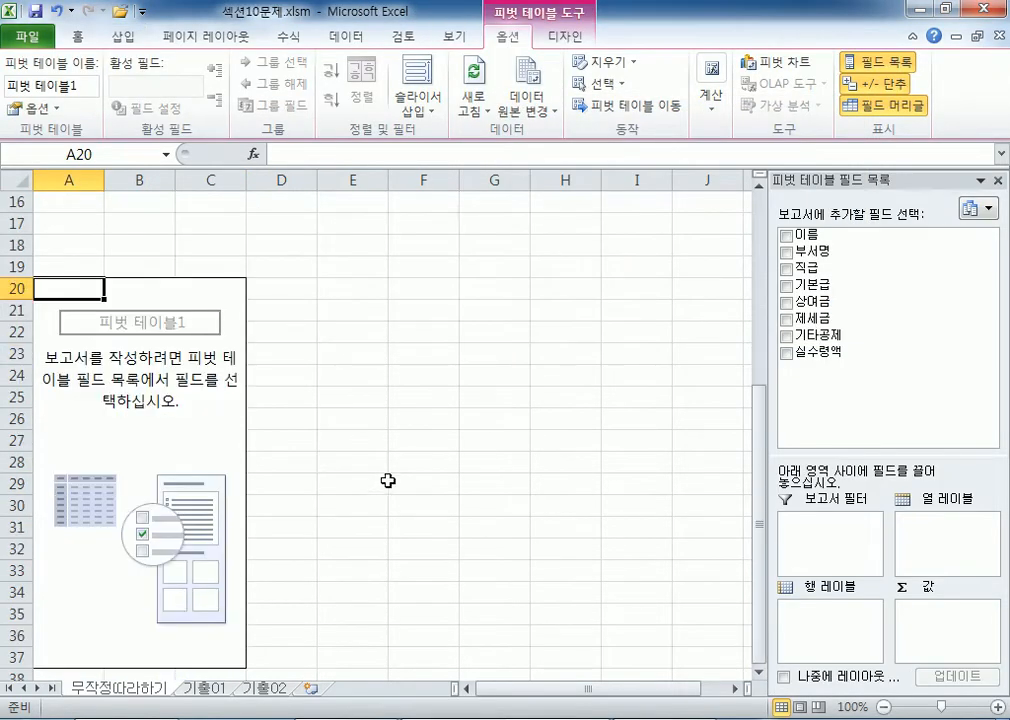
# - Widen the pivot table field list, float it enlarged over the sheet, and dock it back beside the sheet
pyautogui.moveTo(820, 455); pyautogui.dragTo(822, 387)
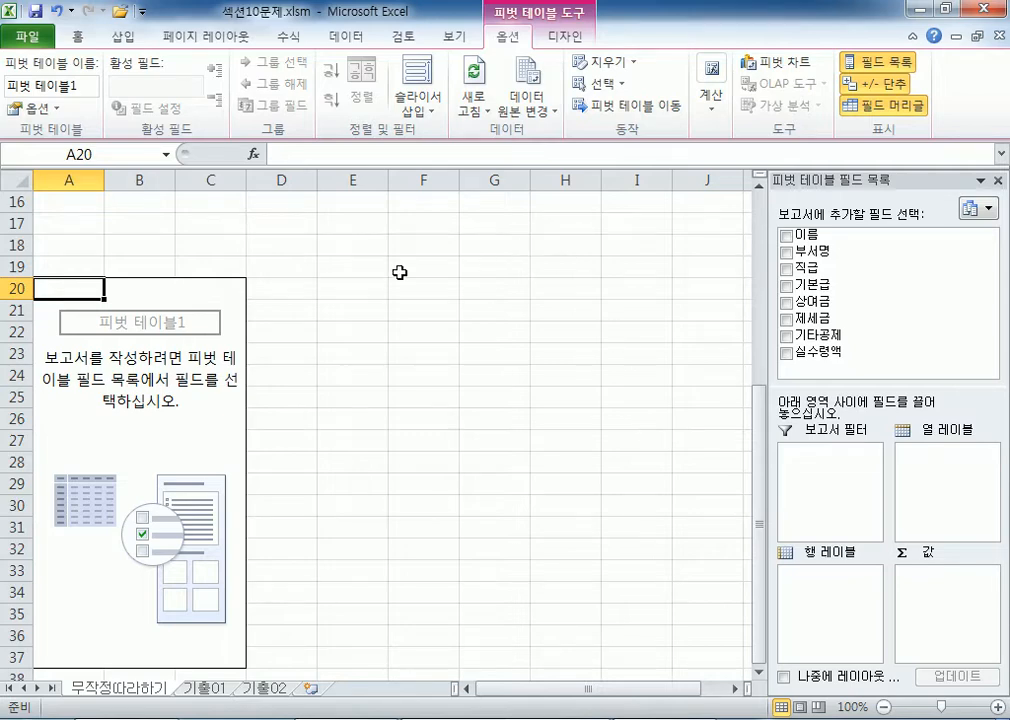
pyautogui.scroll(-1, 136, 314)
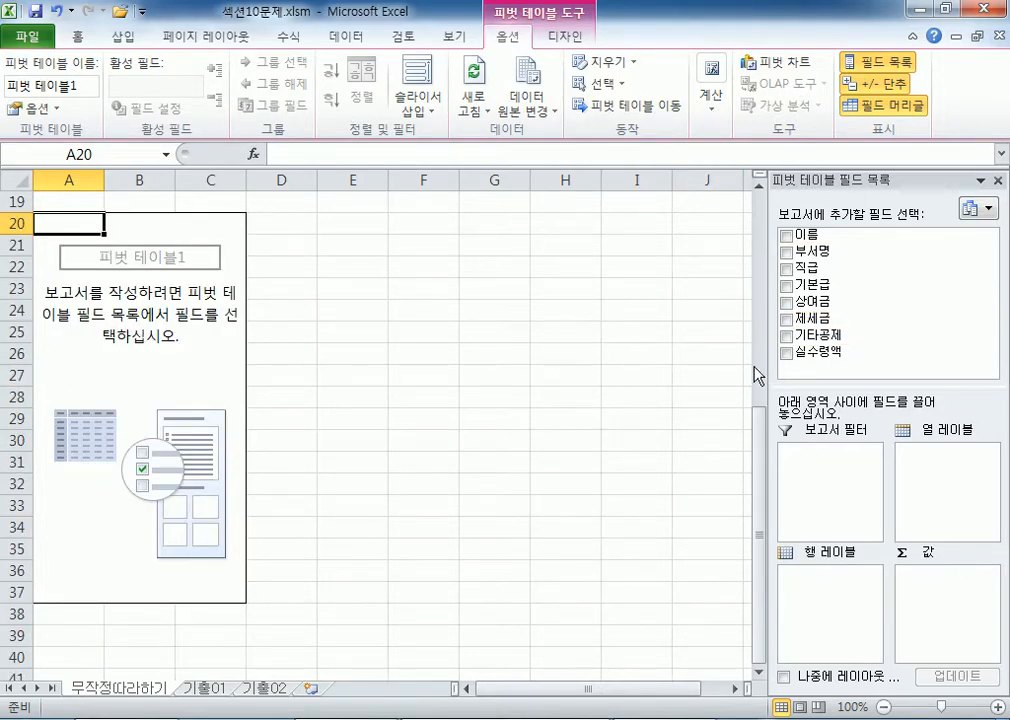
pyautogui.moveTo(771, 372); pyautogui.dragTo(648, 430)
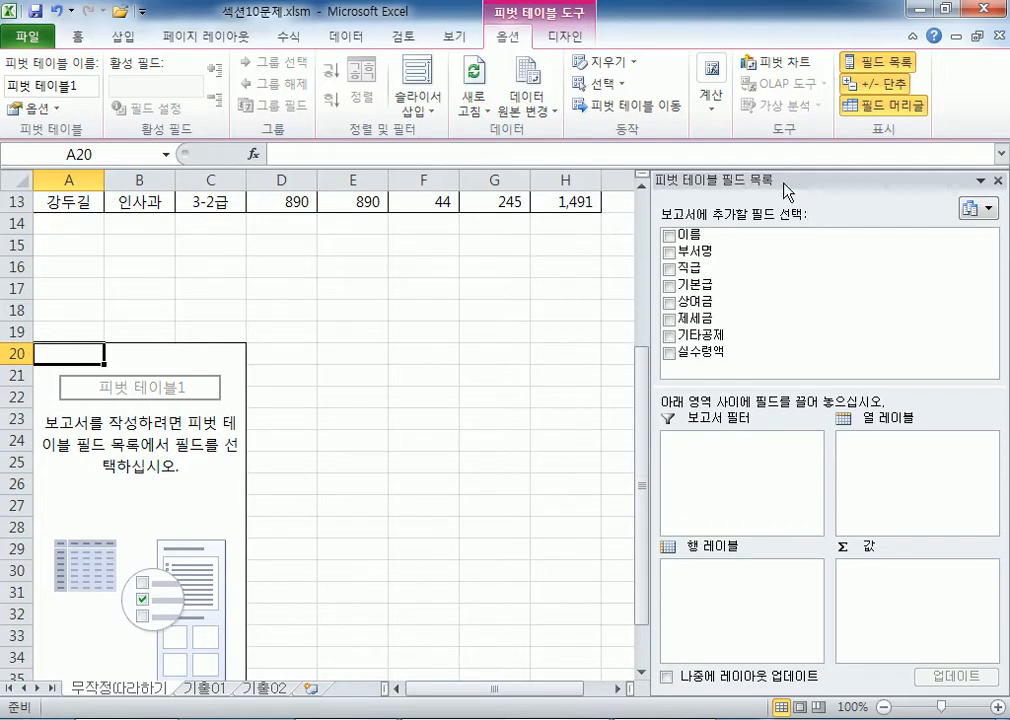
pyautogui.moveTo(778, 178); pyautogui.dragTo(512, 174)
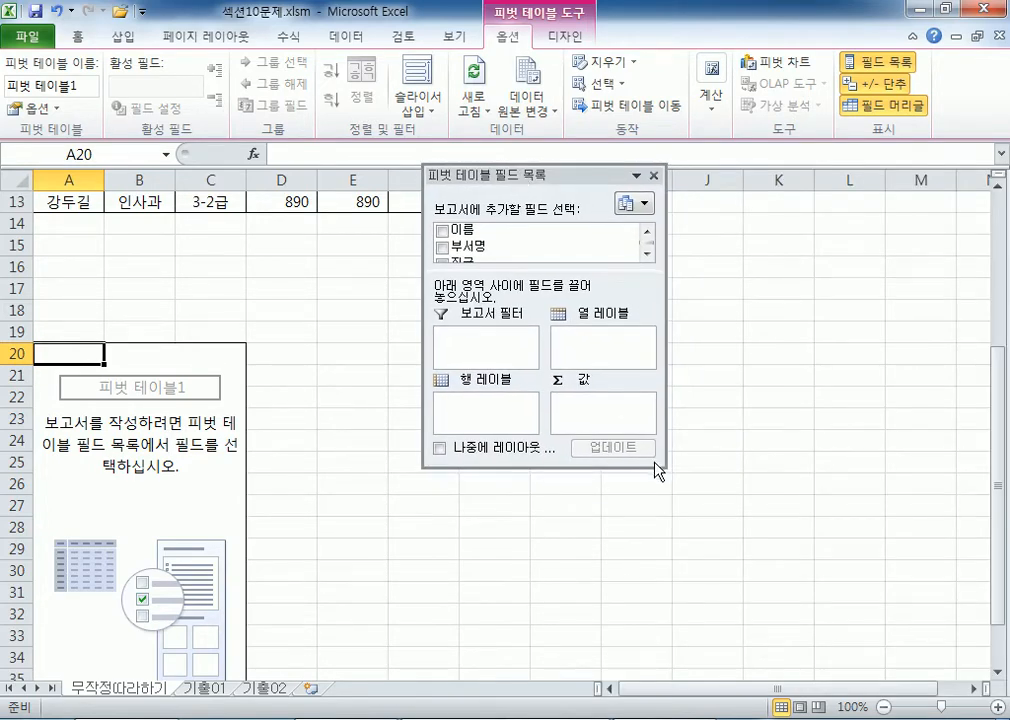
pyautogui.moveTo(662, 468); pyautogui.dragTo(839, 599)
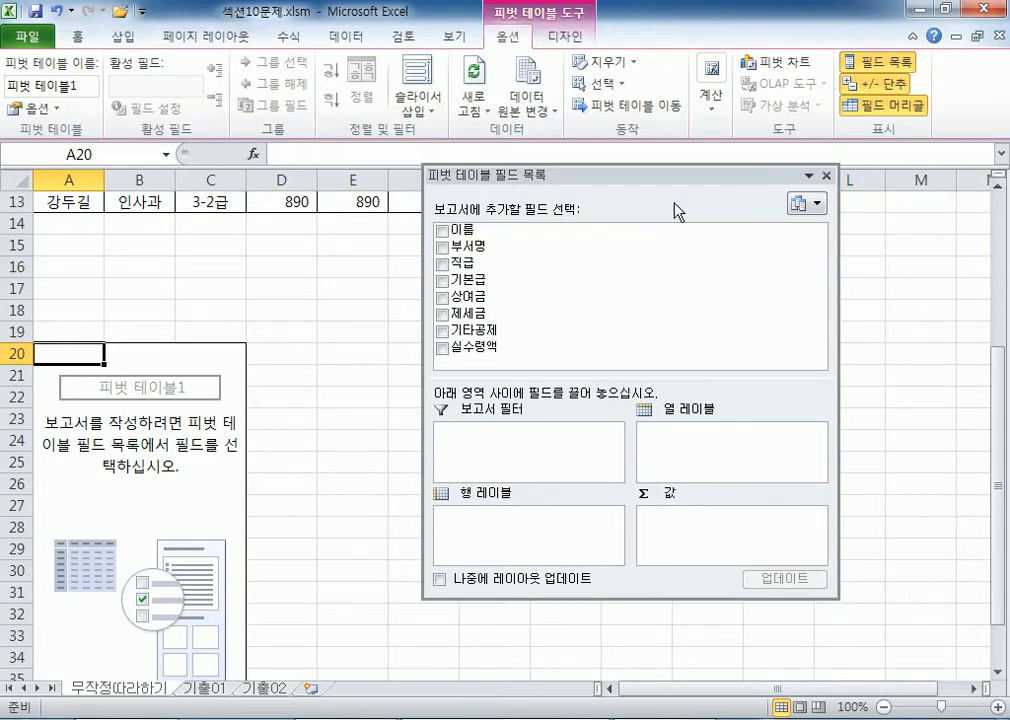
pyautogui.moveTo(634, 190); pyautogui.dragTo(645, 252)
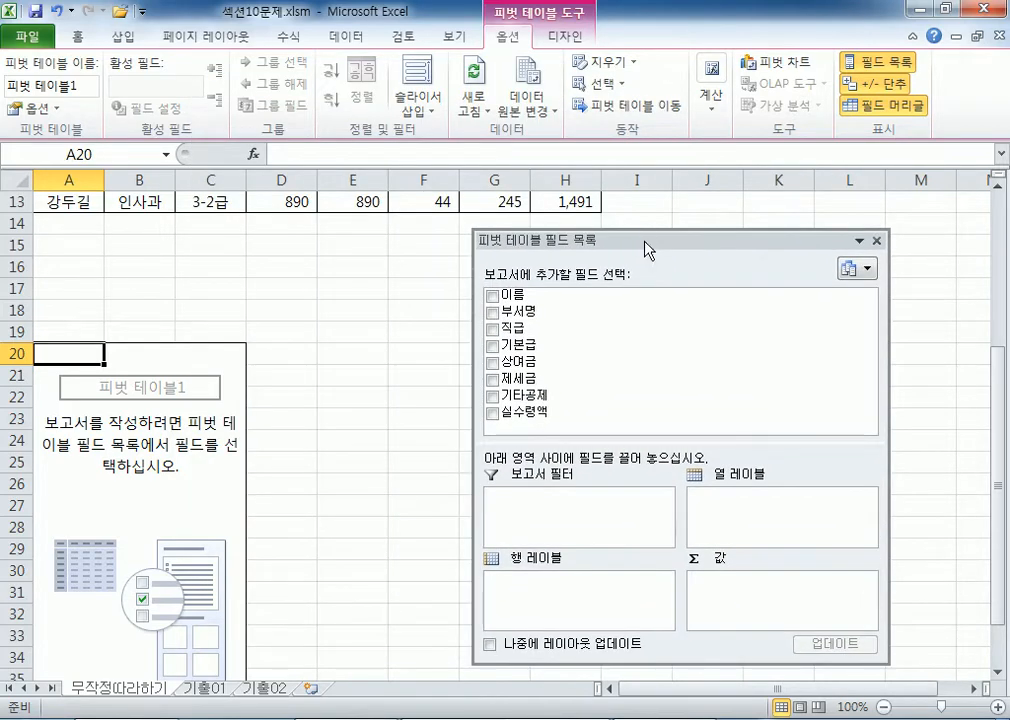
pyautogui.doubleClick(645, 252)
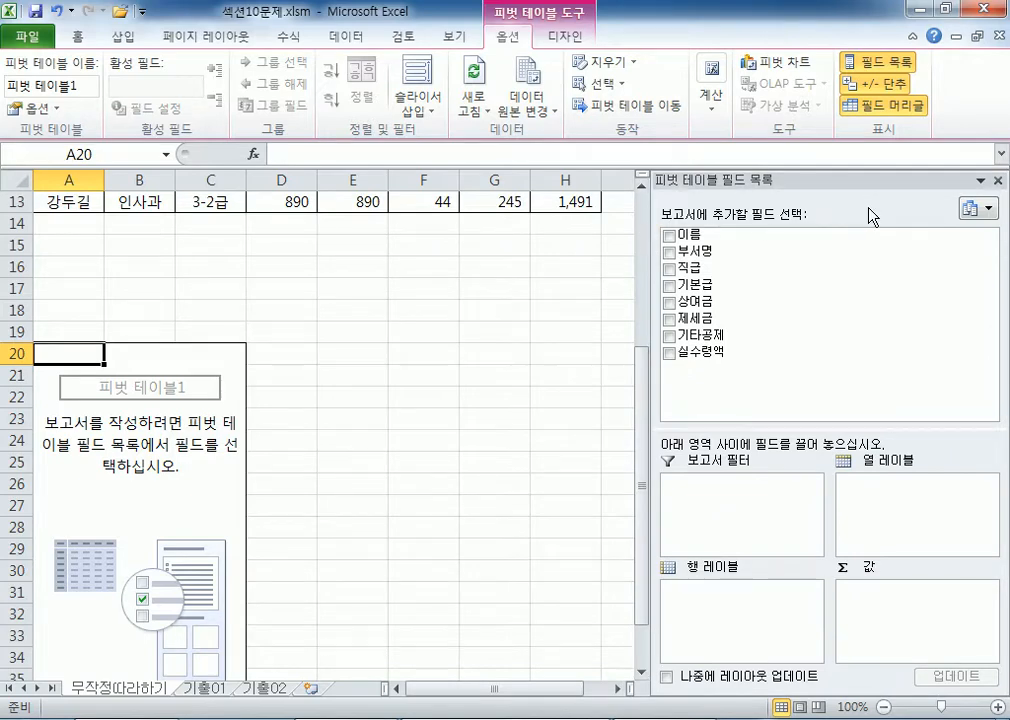
# - Hide the pivot table field list and show it again, twice in a row
pyautogui.click(875, 63)
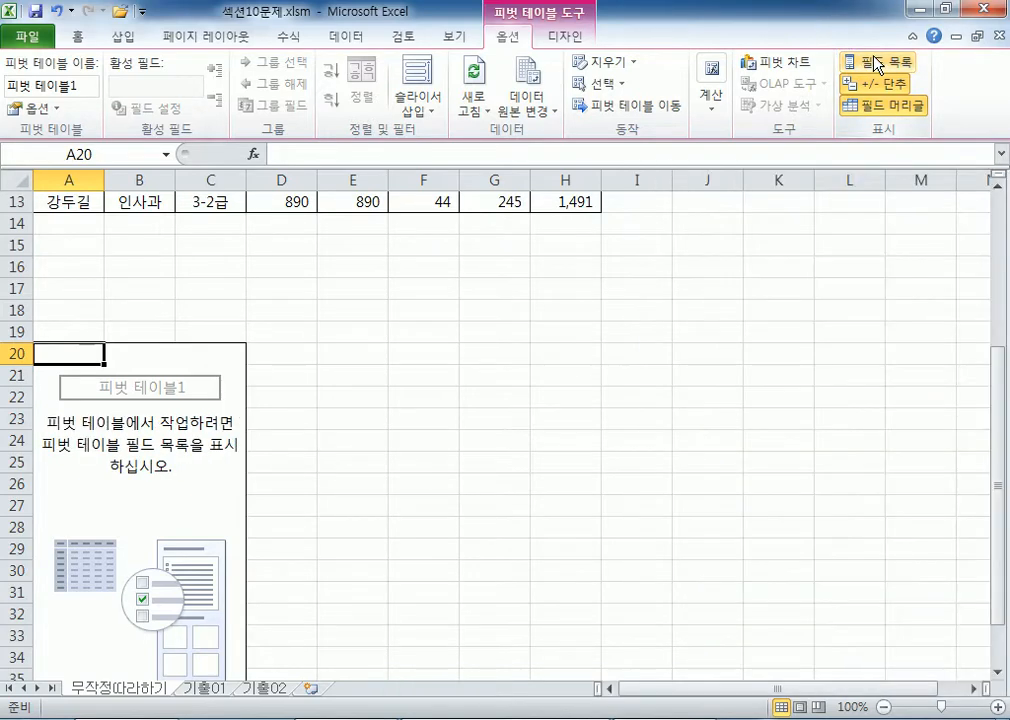
pyautogui.click(875, 63)
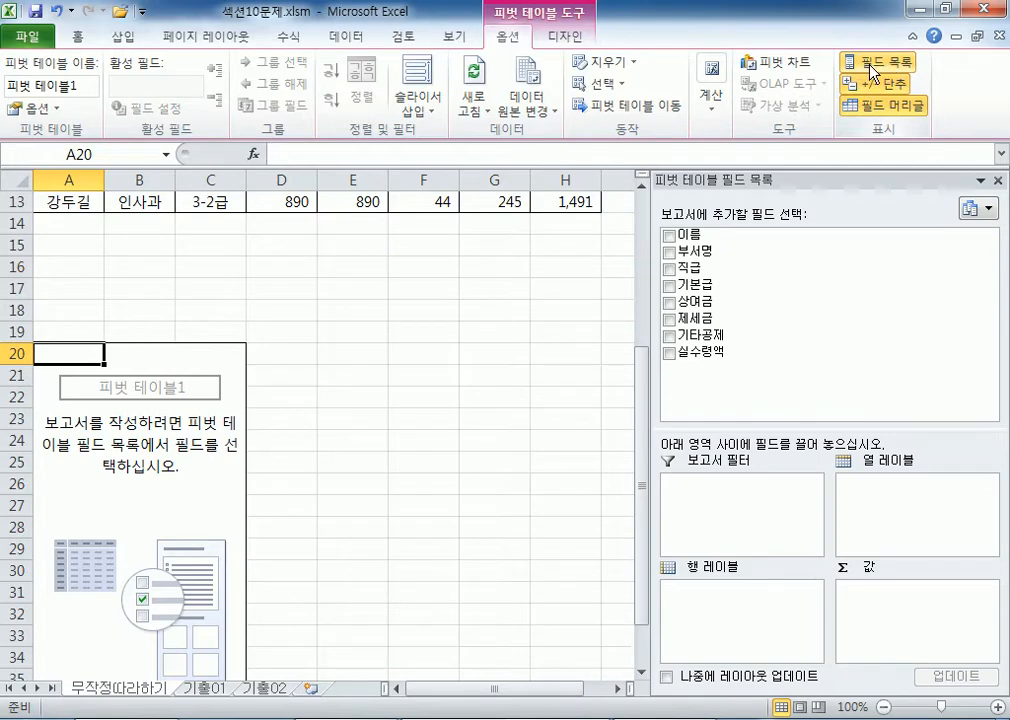
pyautogui.click(873, 68)
pyautogui.click(871, 66)
# - Undock the pivot table field list so it floats to the right of the empty pivot table, and narrow it
pyautogui.moveTo(650, 273); pyautogui.dragTo(672, 268)
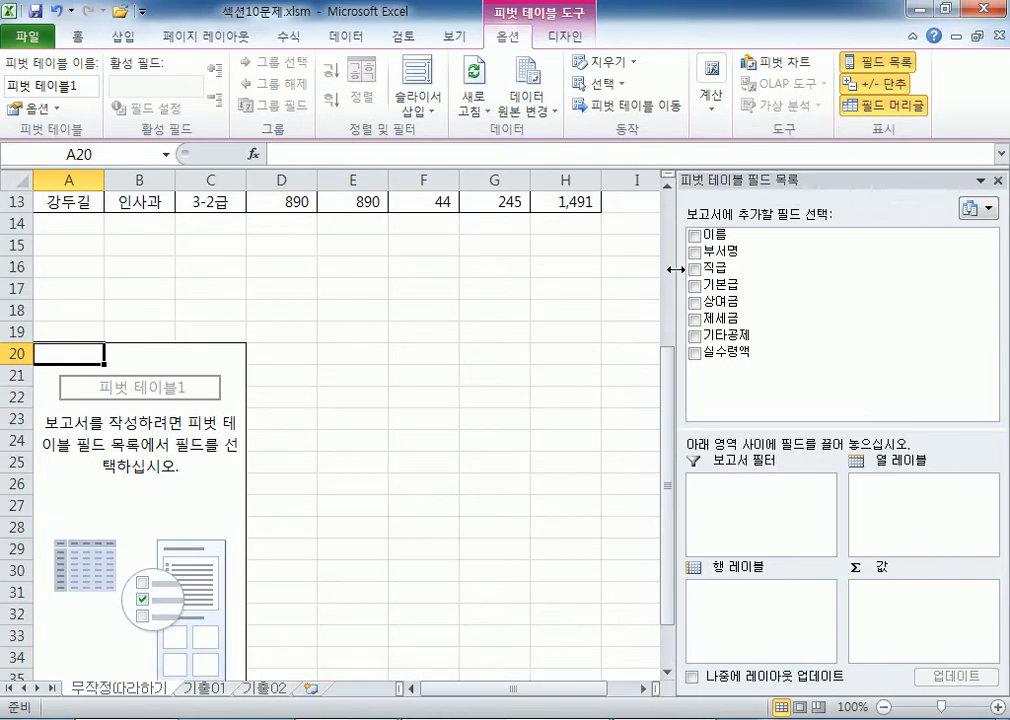
pyautogui.moveTo(728, 180); pyautogui.dragTo(479, 72)
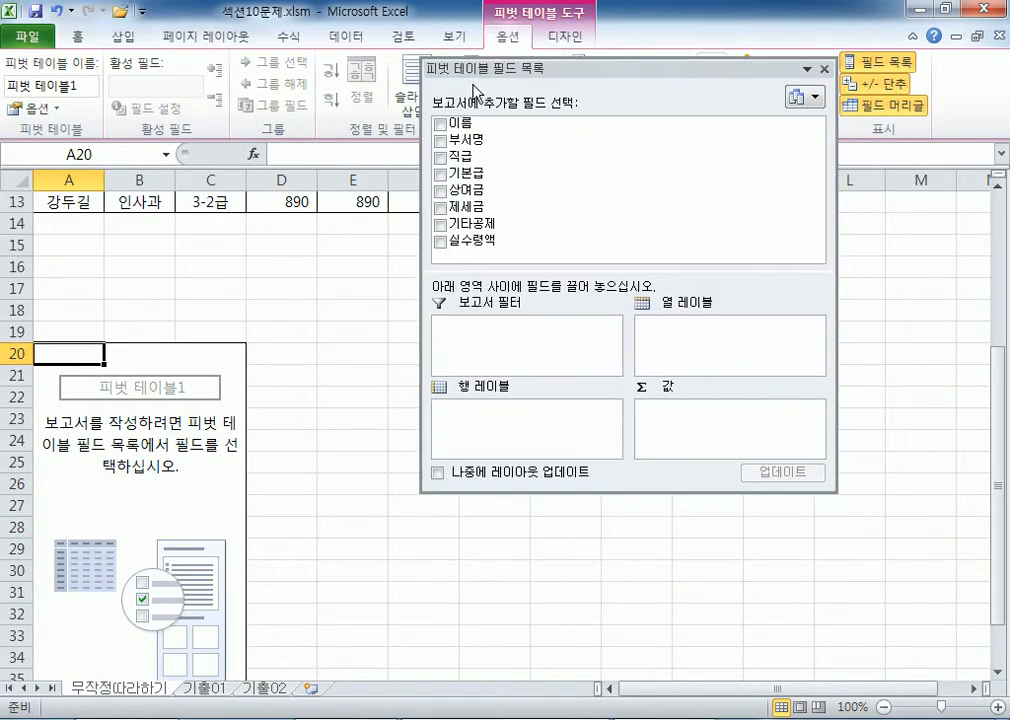
pyautogui.scroll(-2, 334, 376)
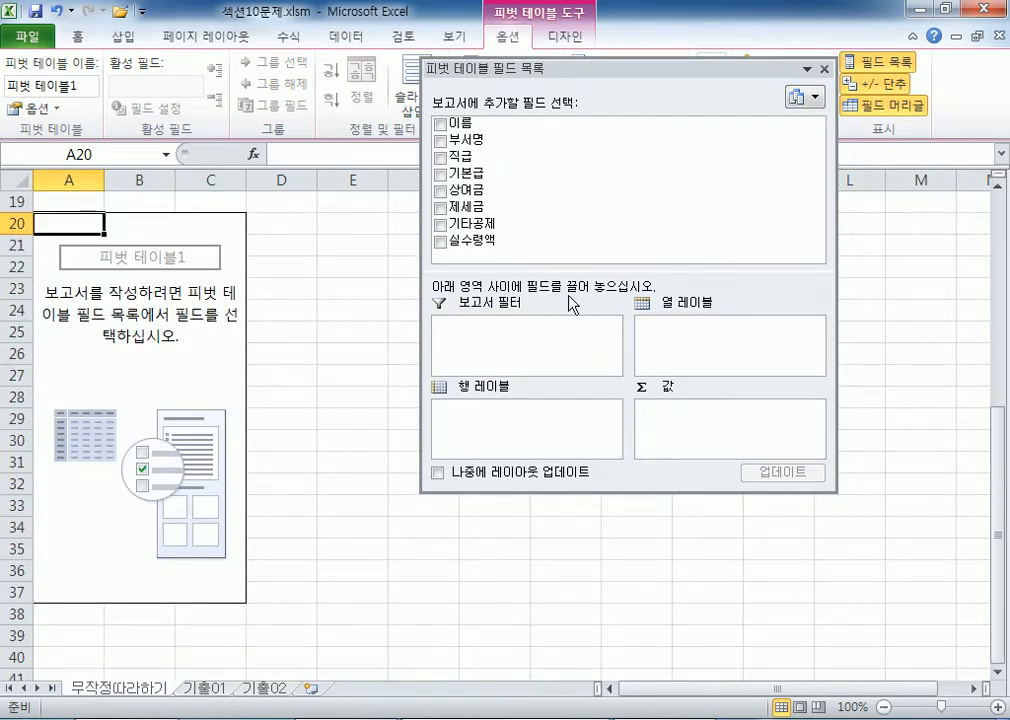
pyautogui.moveTo(831, 256); pyautogui.dragTo(754, 258)
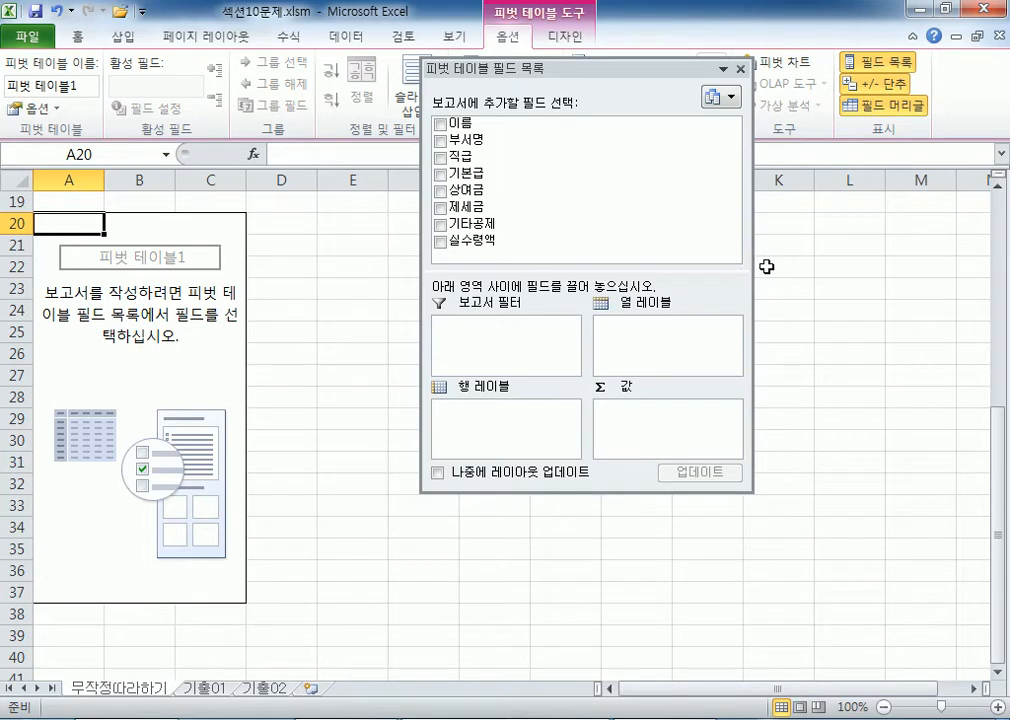
# - Add the 이름 field to the pivot table's 보고서 필터 area
pyautogui.scroll(6, 108, 394)
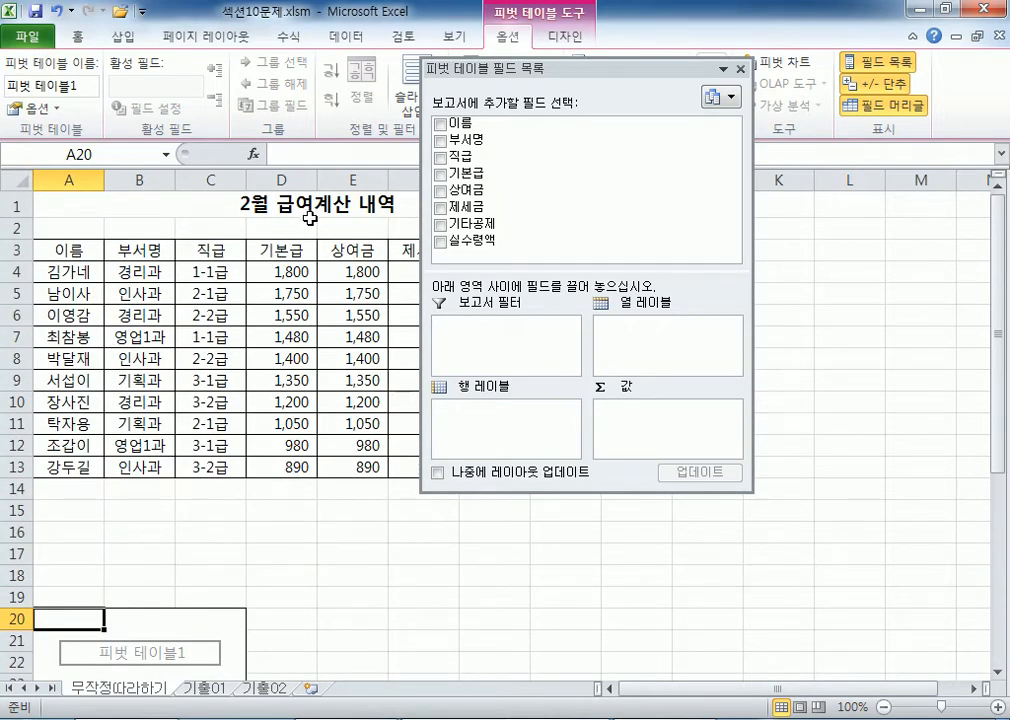
pyautogui.scroll(-5, 310, 225)
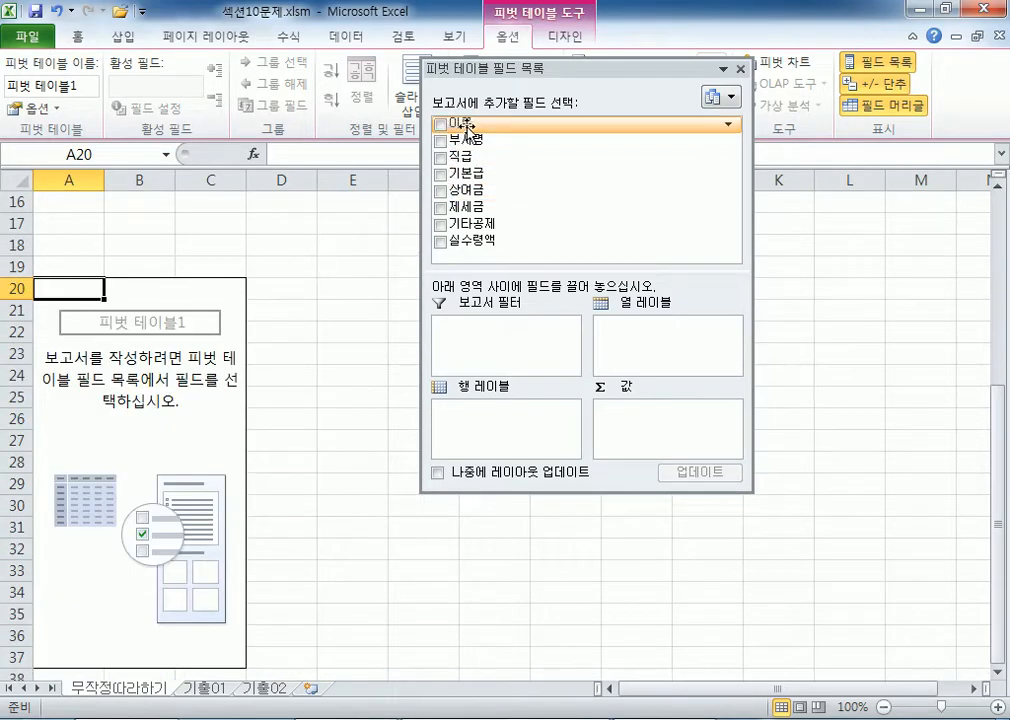
pyautogui.moveTo(456, 126)
pyautogui.mouseDown()
pyautogui.moveTo(563, 142)
pyautogui.moveTo(460, 140)
pyautogui.mouseUp()
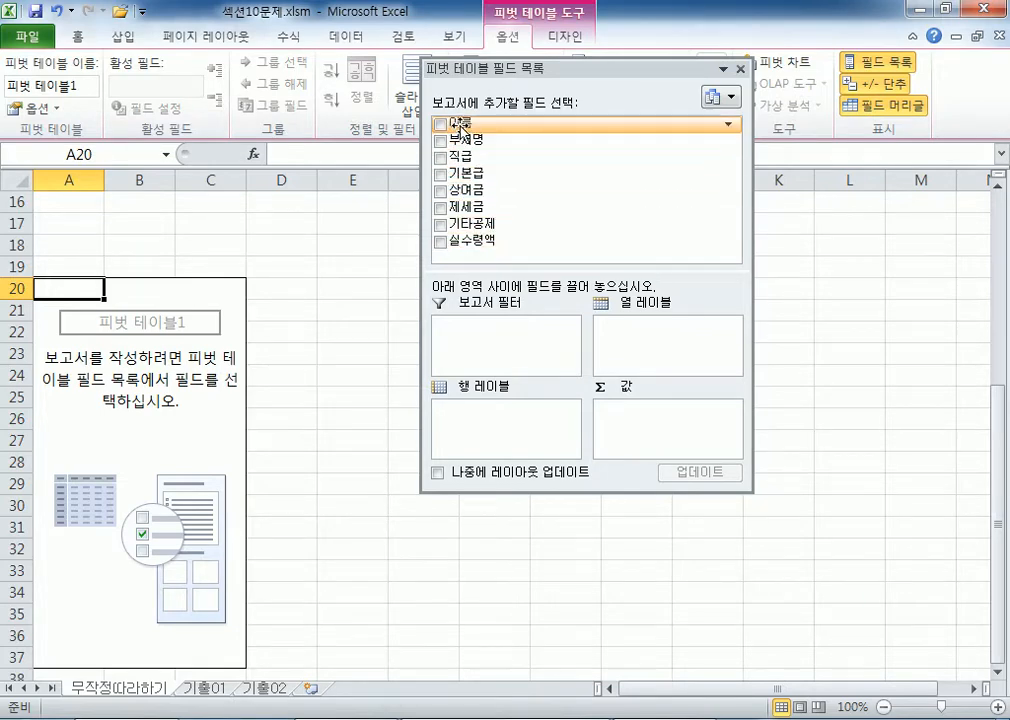
pyautogui.moveTo(462, 128); pyautogui.dragTo(530, 351)
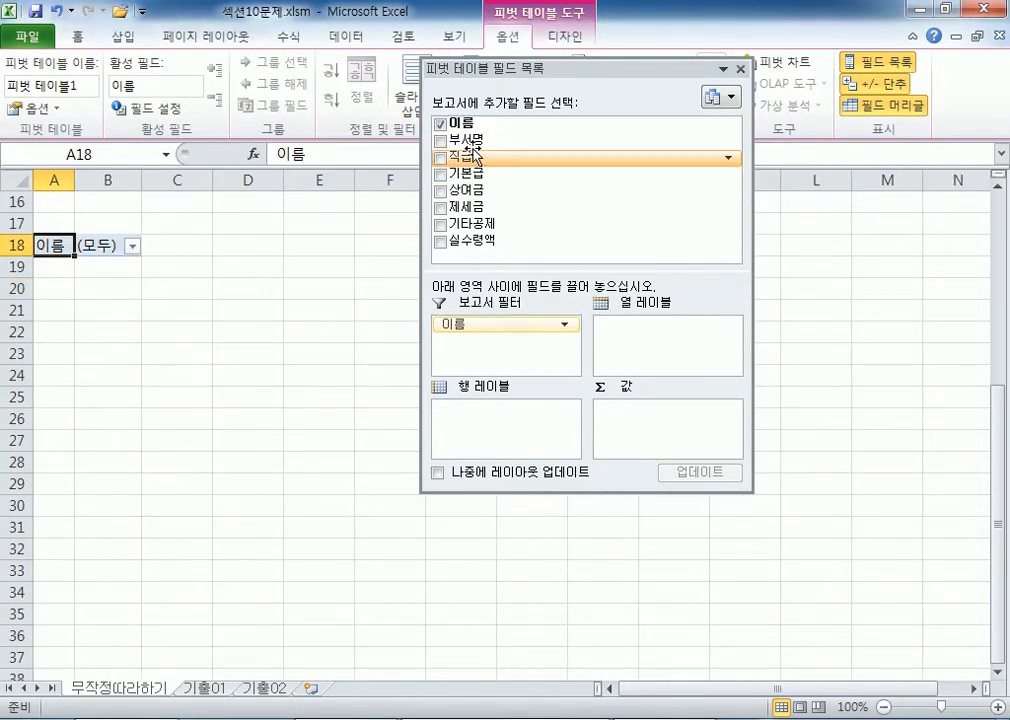
# - Remove the 이름 field, re-add it under 행 레이블 by selecting it, and move it back to 보고서 필터
pyautogui.click(440, 124)
pyautogui.click(440, 124)
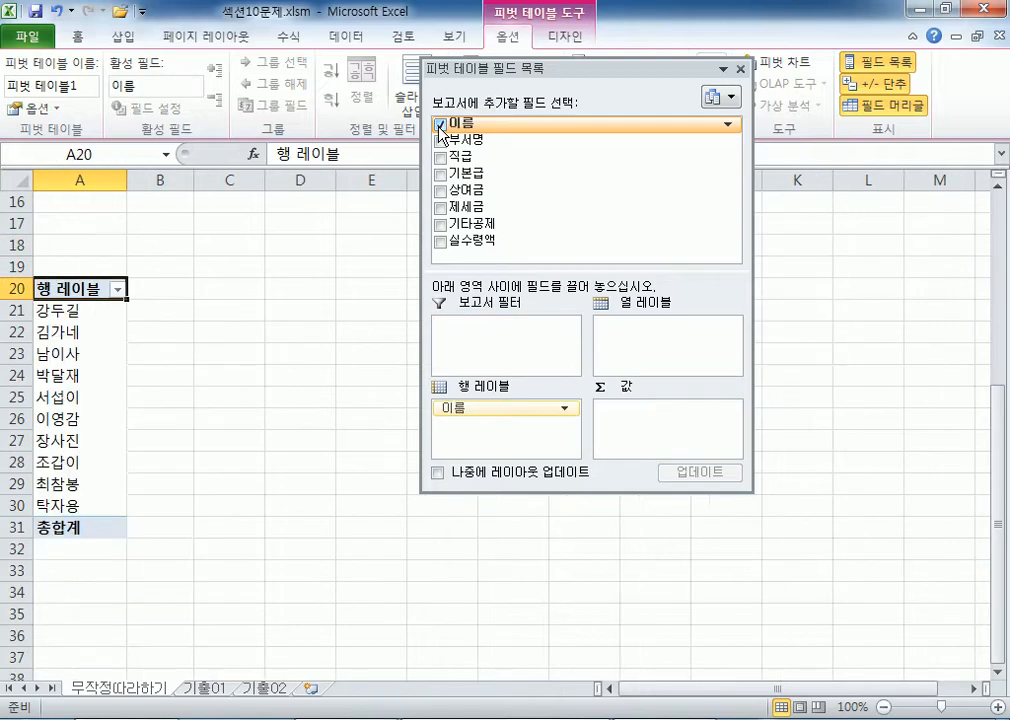
pyautogui.click(440, 124)
pyautogui.click(440, 126)
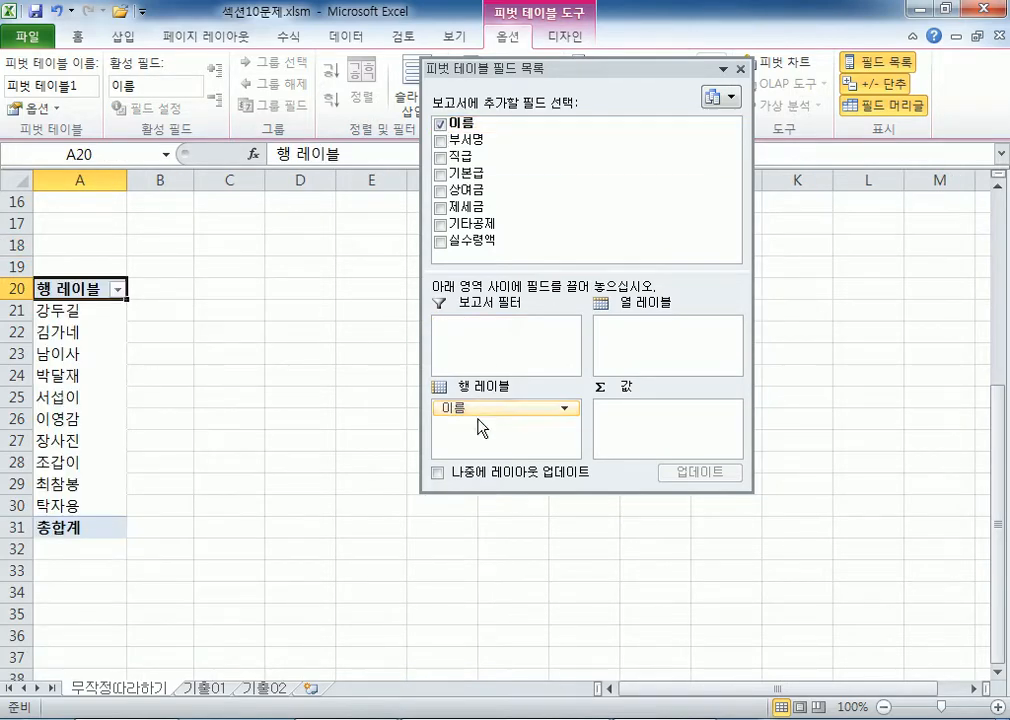
pyautogui.moveTo(480, 410); pyautogui.dragTo(471, 349)
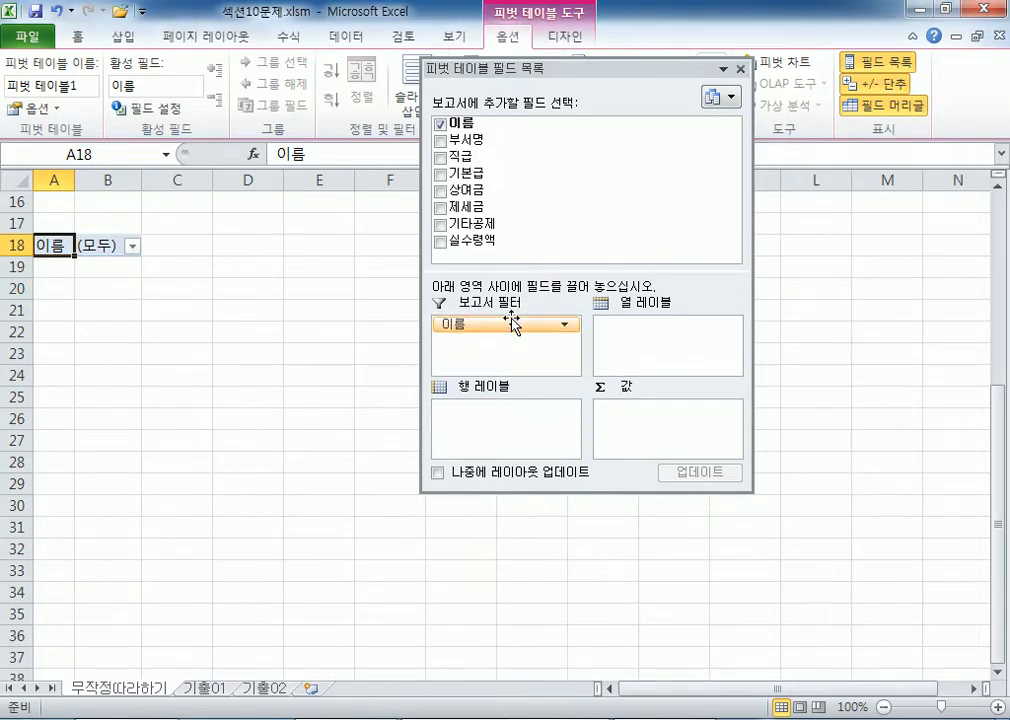
pyautogui.moveTo(511, 322); pyautogui.dragTo(478, 338)
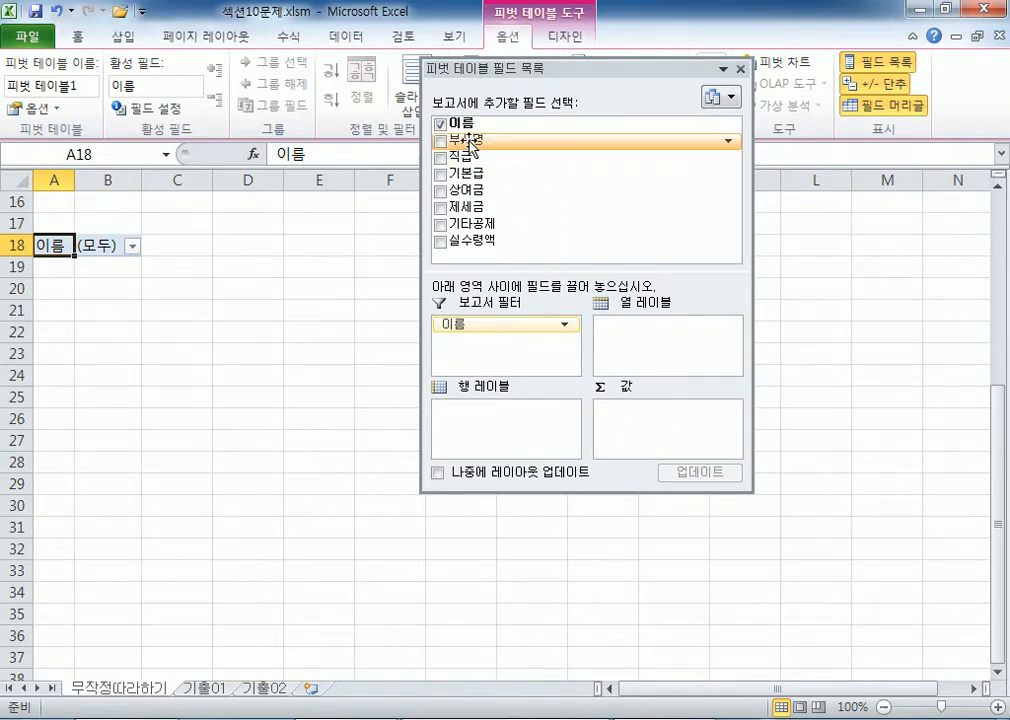
# - Add the 부서명 field to the pivot table's 행 레이블 area
pyautogui.moveTo(470, 145); pyautogui.dragTo(530, 422)
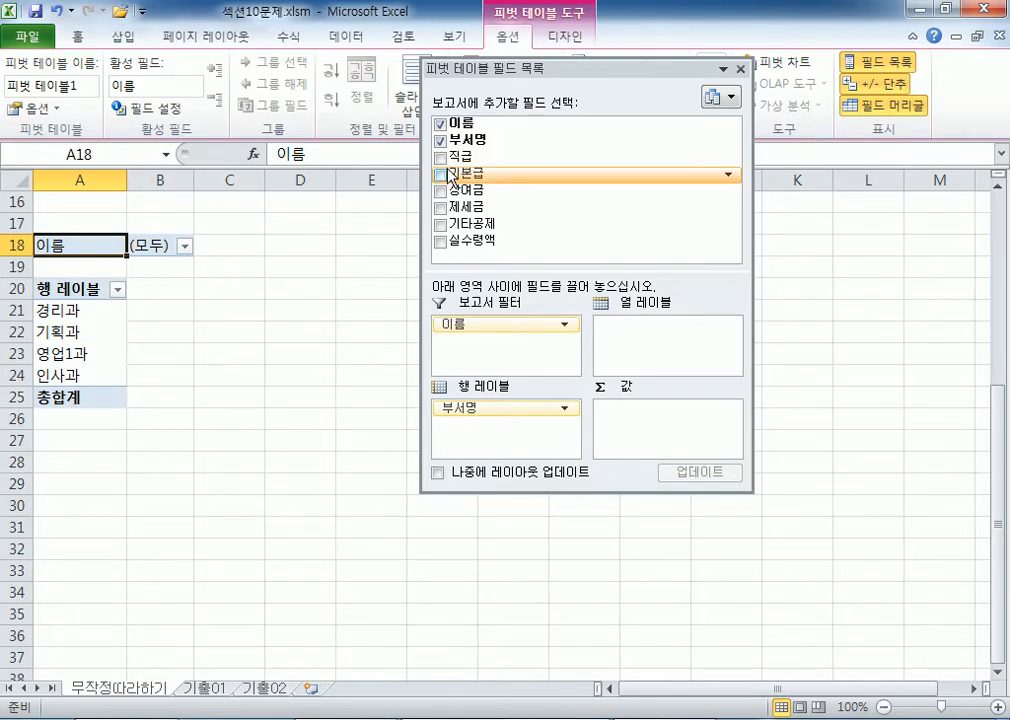
# - Add the 직급 field to the pivot table's 열 레이블 area and move the field list clear of the pivot table
pyautogui.moveTo(463, 163); pyautogui.dragTo(637, 356)
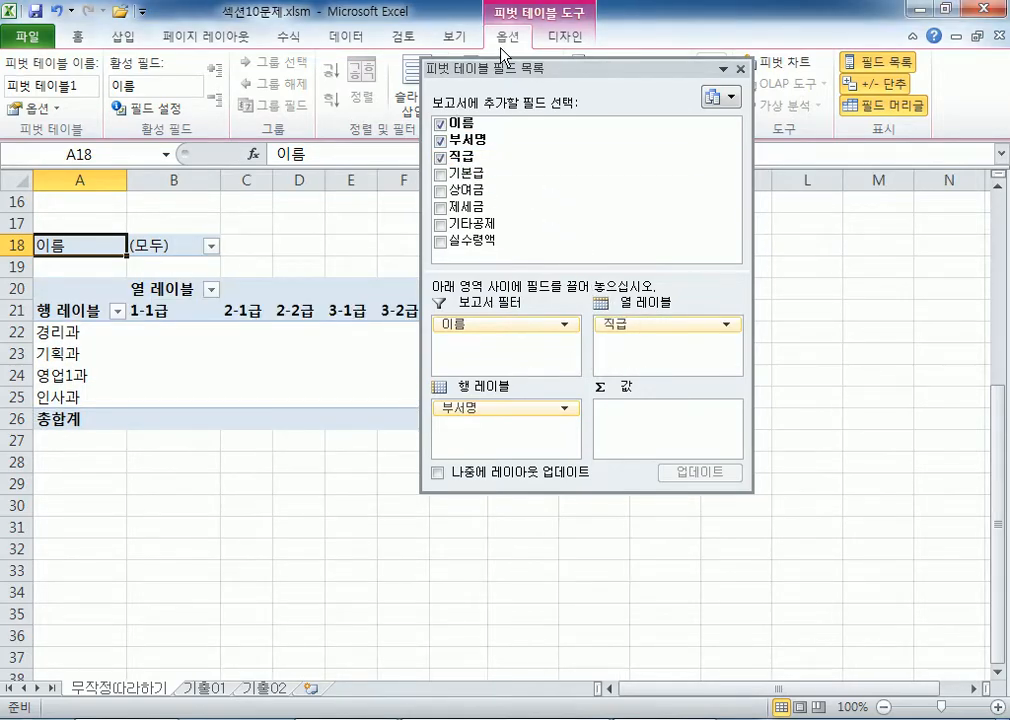
pyautogui.moveTo(514, 70); pyautogui.dragTo(747, 185)
# - Compare the 부서명 and 직급 columns of the source salary table with the pivot table's row and column labels
pyautogui.scroll(5, 264, 372)
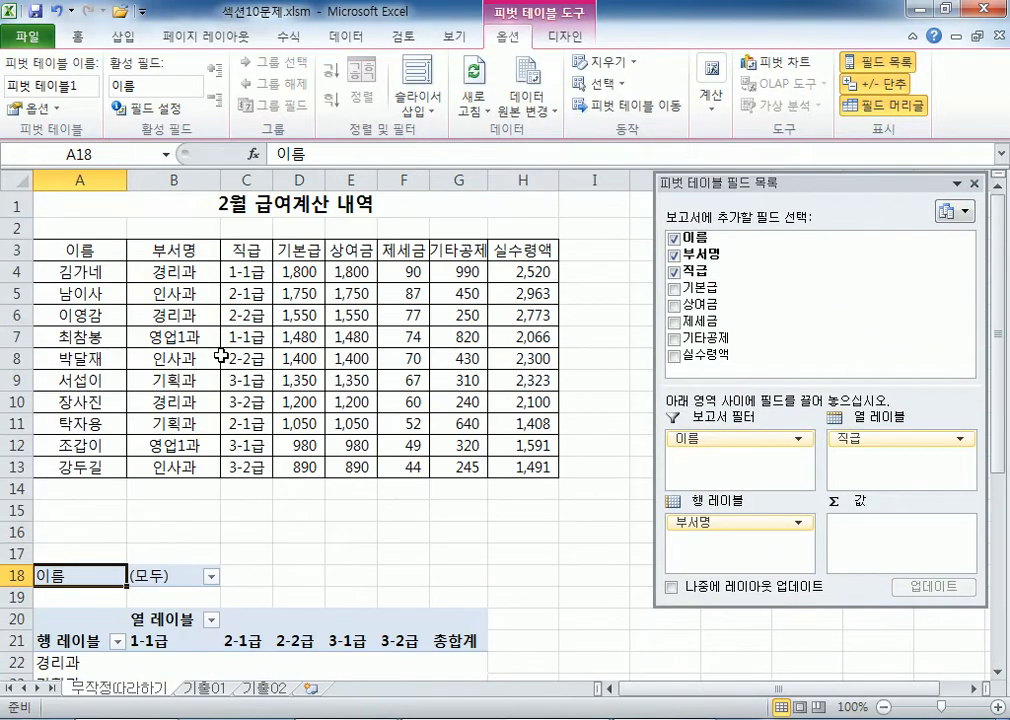
pyautogui.moveTo(147, 272); pyautogui.dragTo(178, 467)
pyautogui.moveTo(250, 268); pyautogui.dragTo(243, 463)
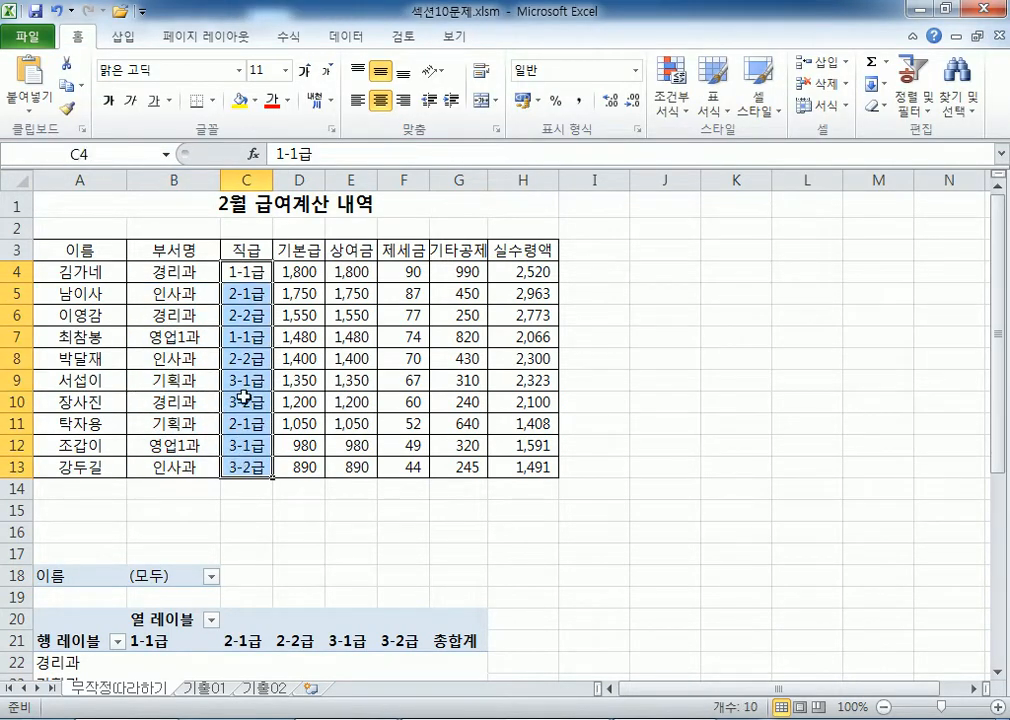
pyautogui.click(181, 272)
pyautogui.scroll(-1, 177, 268)
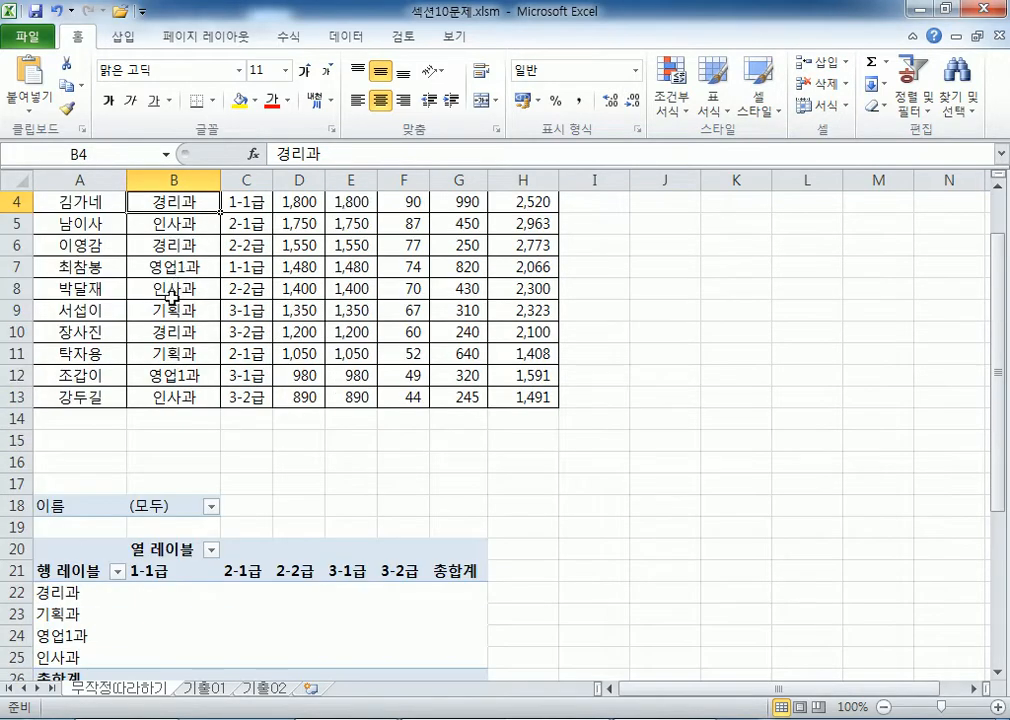
pyautogui.scroll(-3, 170, 293)
pyautogui.moveTo(84, 398); pyautogui.dragTo(82, 463)
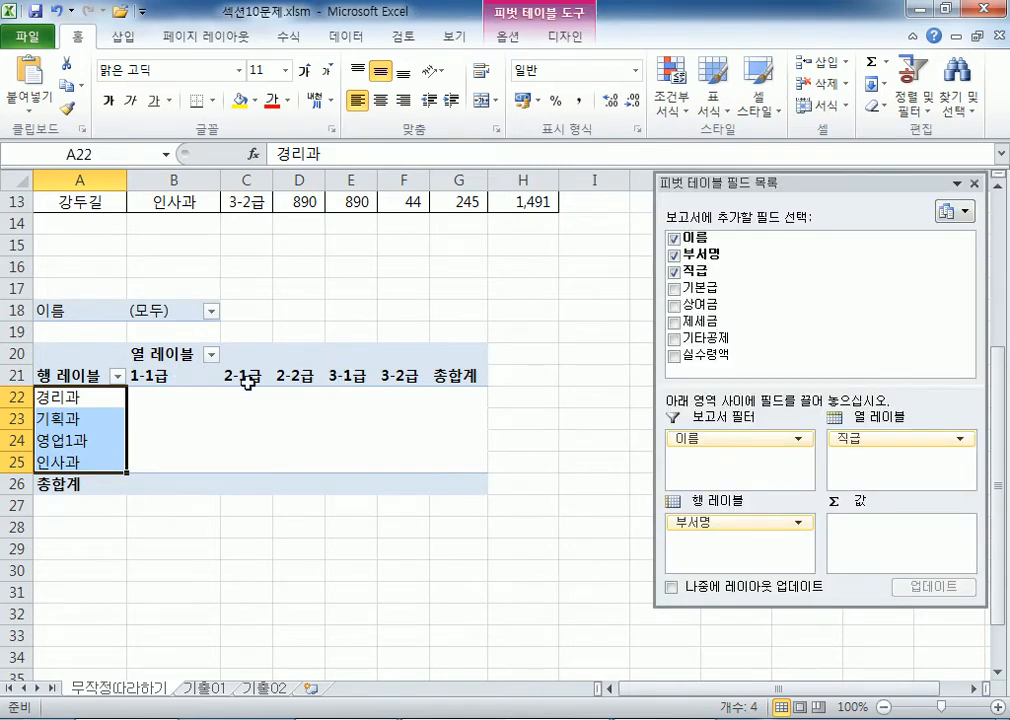
pyautogui.scroll(4, 247, 383)
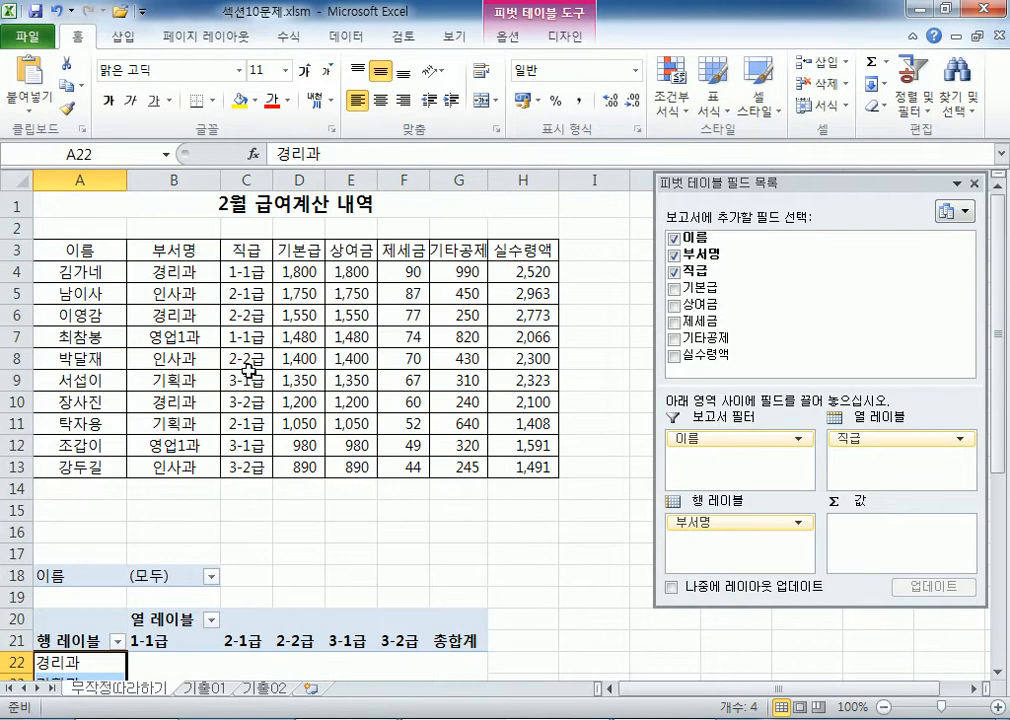
pyautogui.click(187, 271)
pyautogui.press('Right')
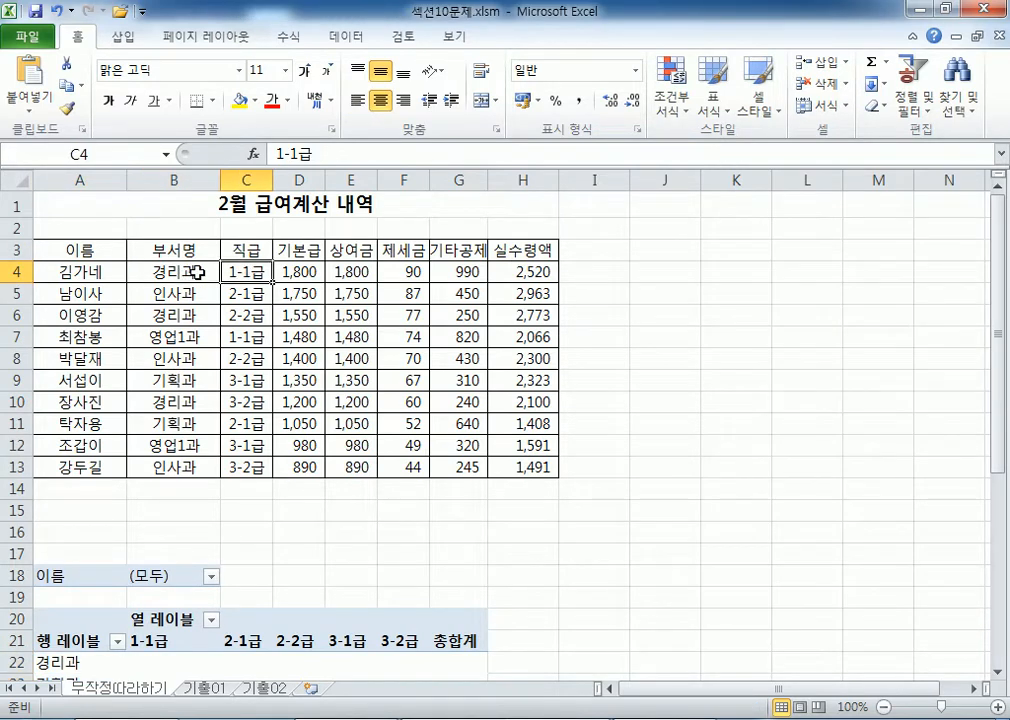
pyautogui.click(190, 271)
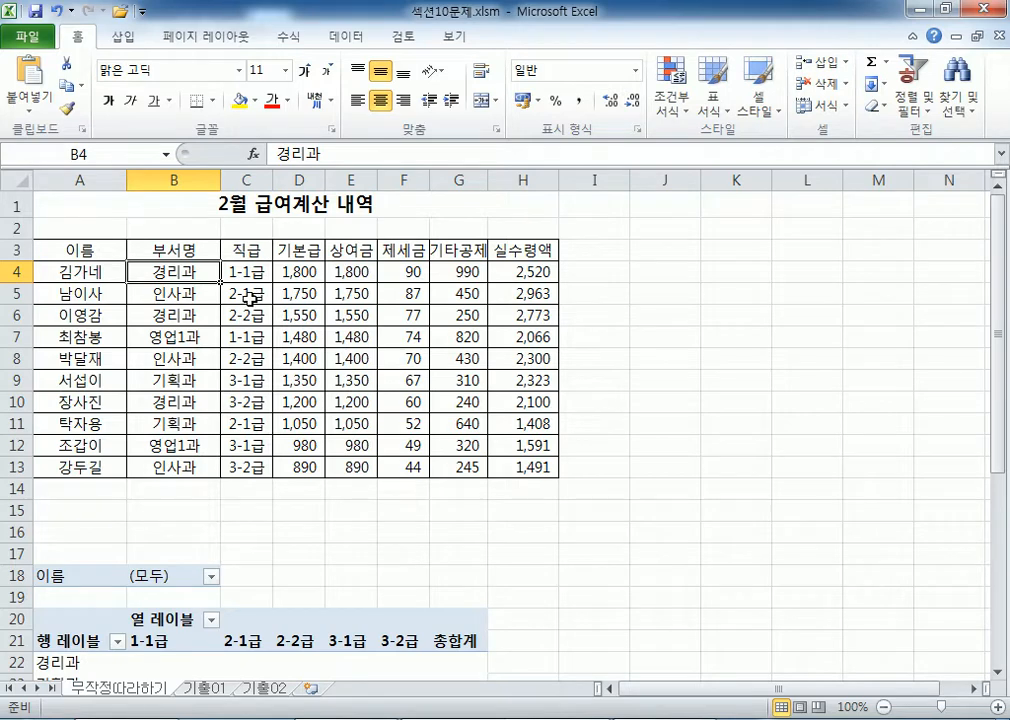
# - Examine the pivot table's 부서명 rows, 직급 columns, empty value cells and 총합계 row and column
pyautogui.scroll(-2, 210, 315)
pyautogui.moveTo(86, 518); pyautogui.dragTo(79, 605)
pyautogui.moveTo(150, 495); pyautogui.dragTo(371, 490)
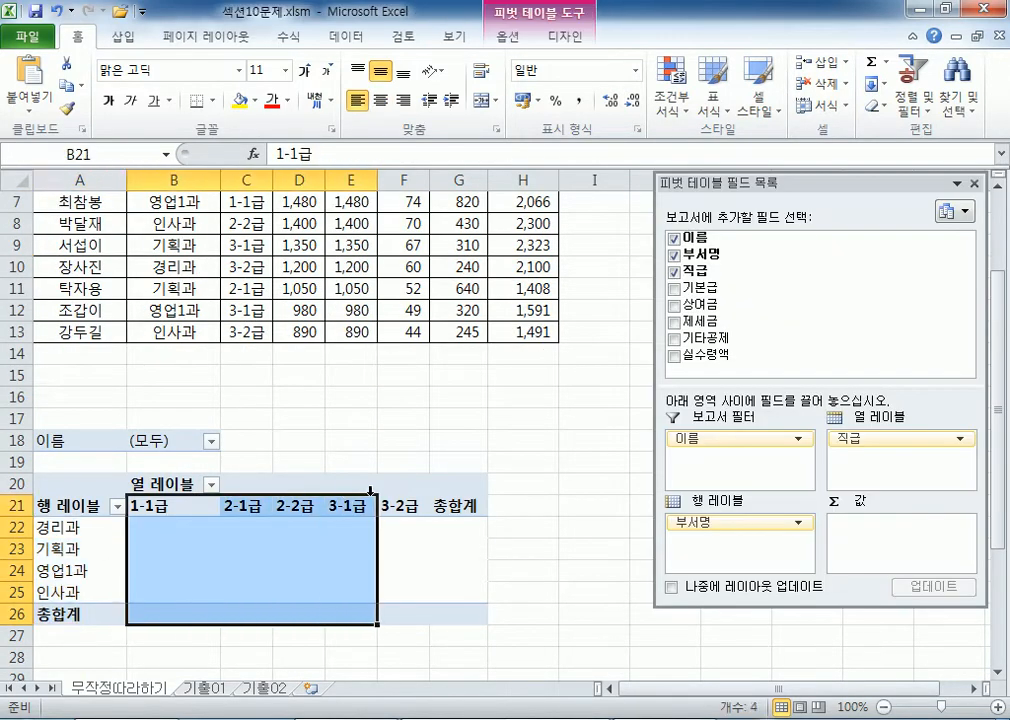
pyautogui.click(206, 530)
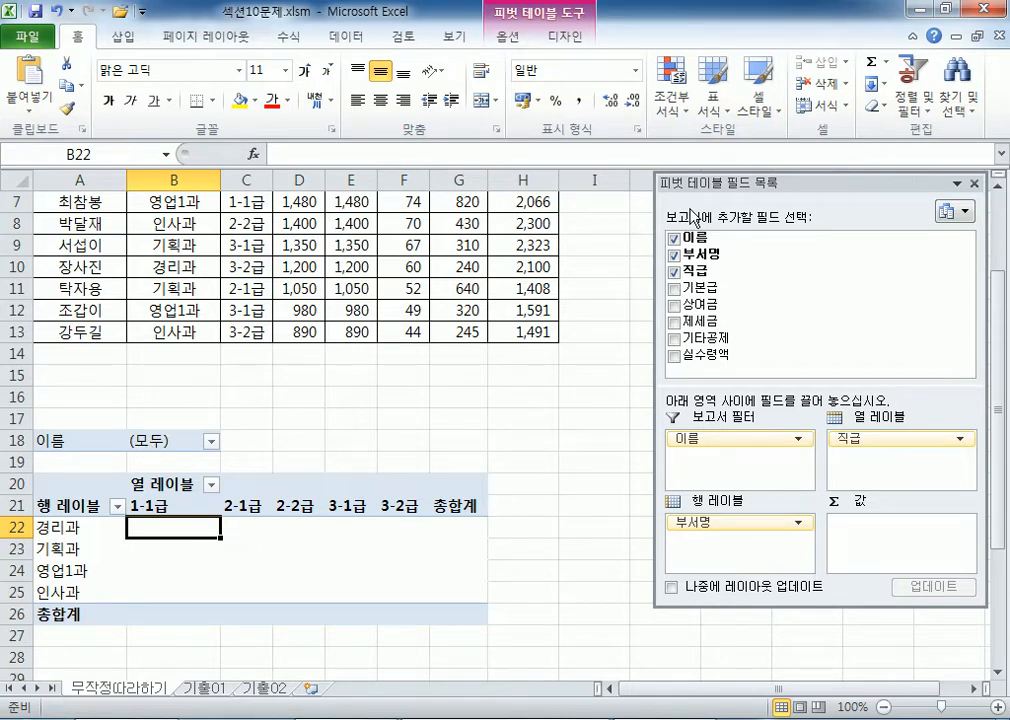
pyautogui.moveTo(201, 526); pyautogui.dragTo(405, 598)
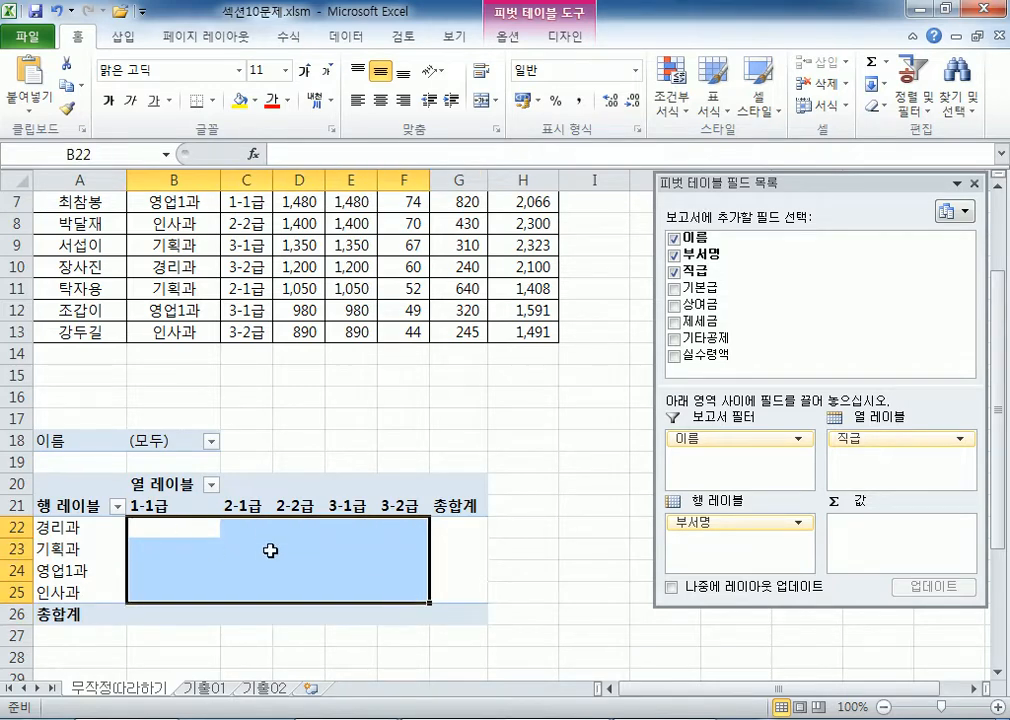
pyautogui.moveTo(451, 526); pyautogui.dragTo(447, 598)
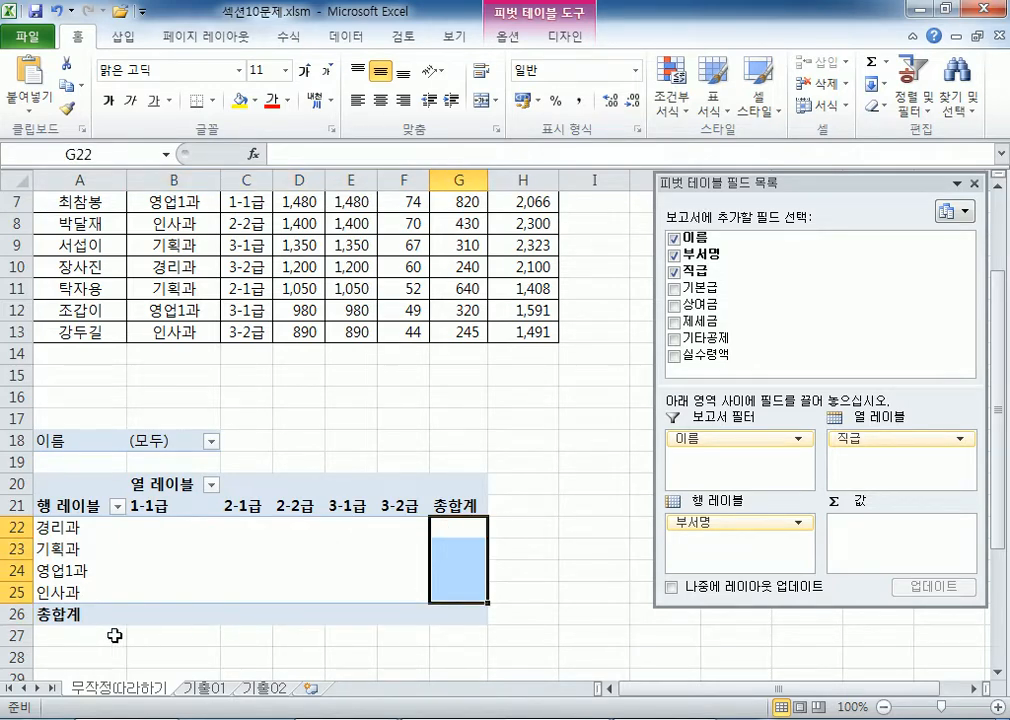
pyautogui.moveTo(201, 614); pyautogui.dragTo(420, 614)
pyautogui.click(441, 610)
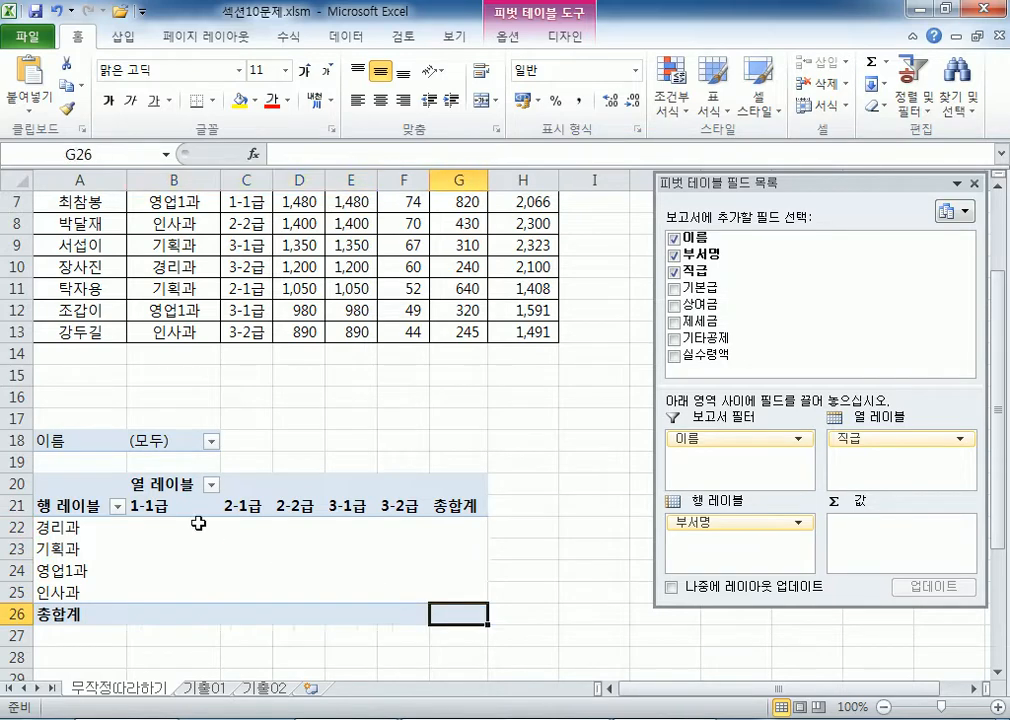
pyautogui.moveTo(203, 527); pyautogui.dragTo(379, 591)
pyautogui.click(334, 542)
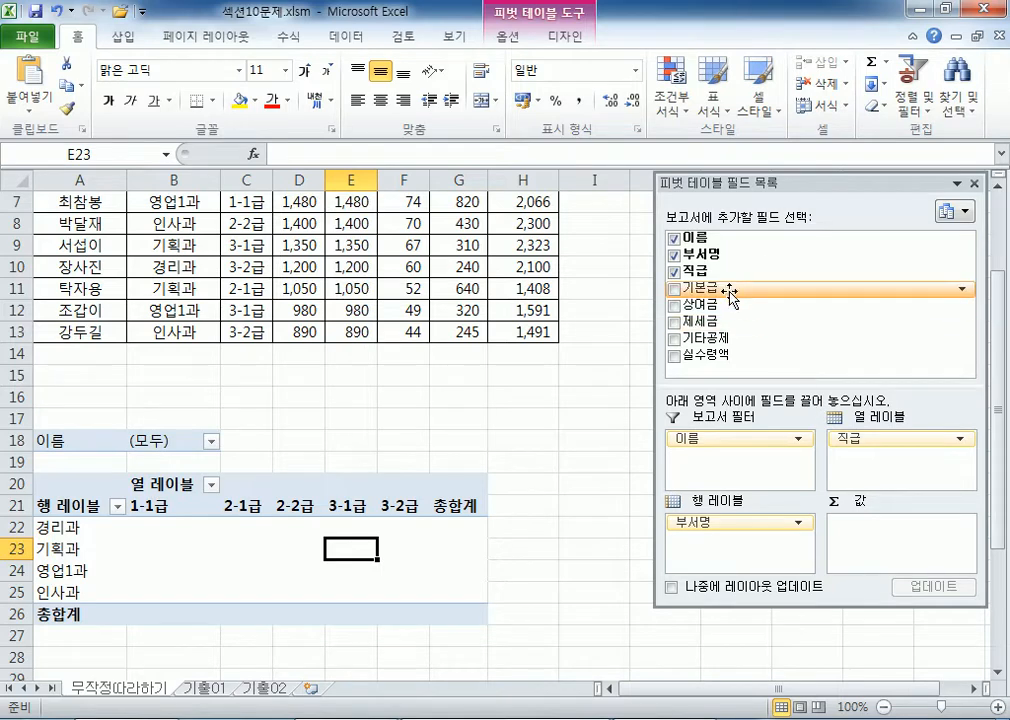
# - Add the 상여금 and 실수령액 fields to the 값 area and move the field list off the pivot table
pyautogui.moveTo(730, 304); pyautogui.dragTo(877, 551)
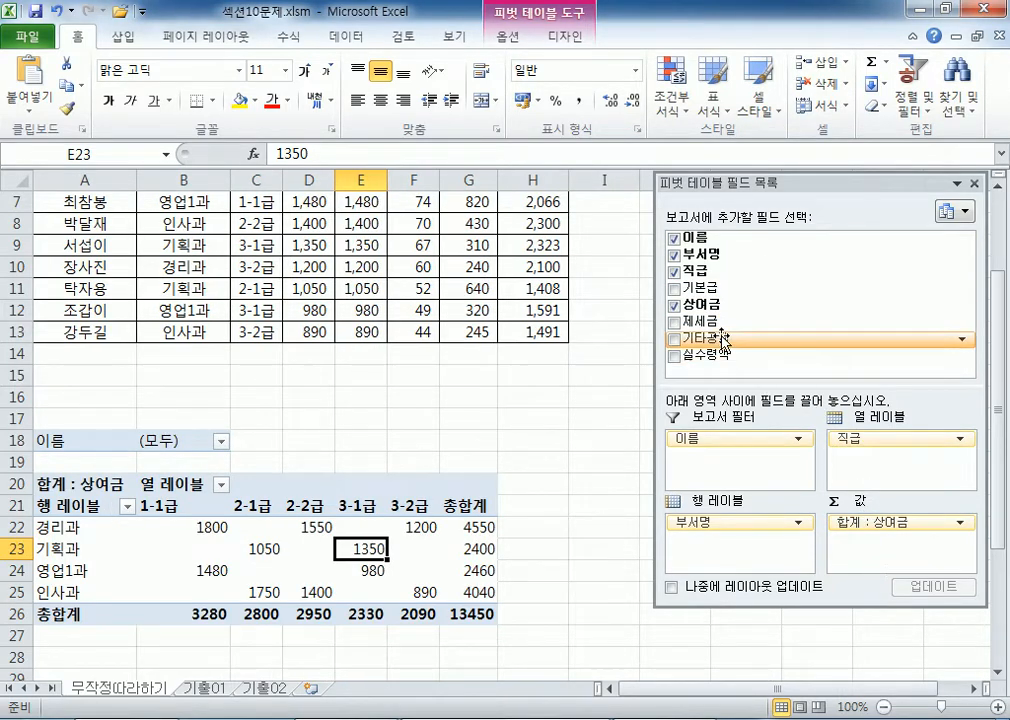
pyautogui.moveTo(715, 354); pyautogui.dragTo(862, 560)
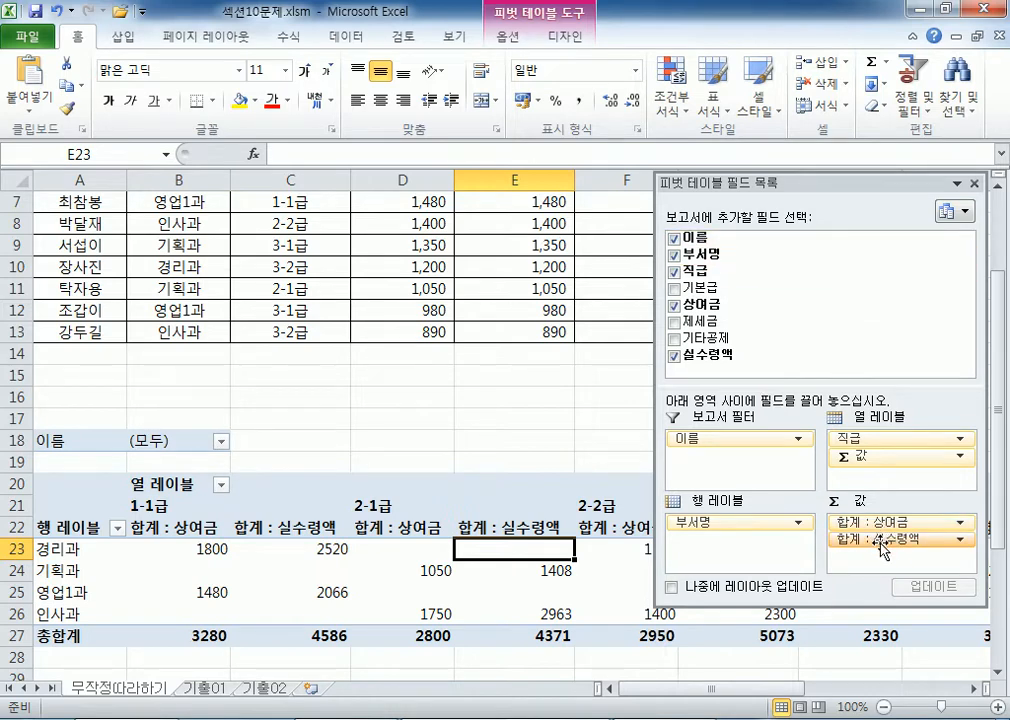
pyautogui.moveTo(776, 195); pyautogui.dragTo(728, 55)
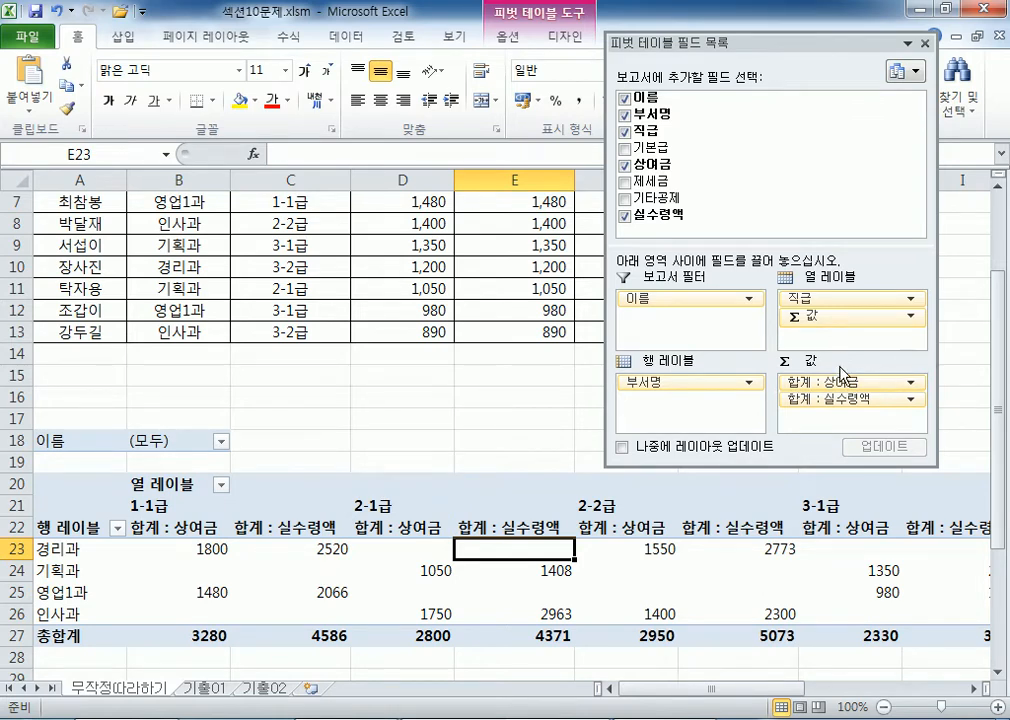
# - View the value field settings of 합계 : 상여금 from its header in B22 and close them without changes
pyautogui.click(862, 384)
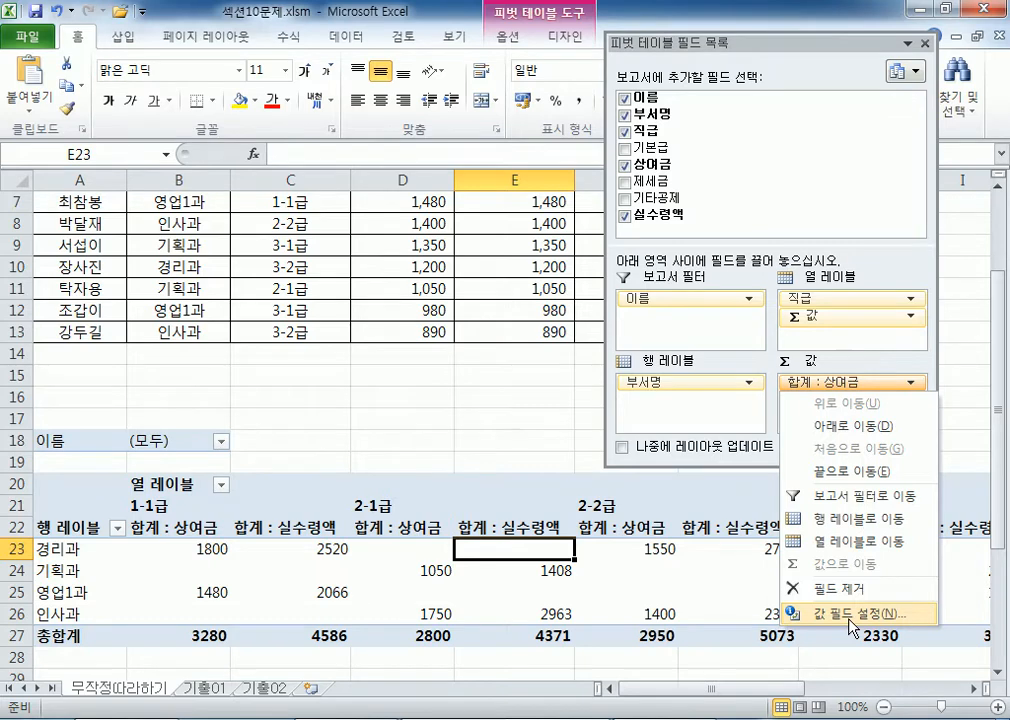
pyautogui.click(170, 528)
pyautogui.scroll(-2, 200, 450)
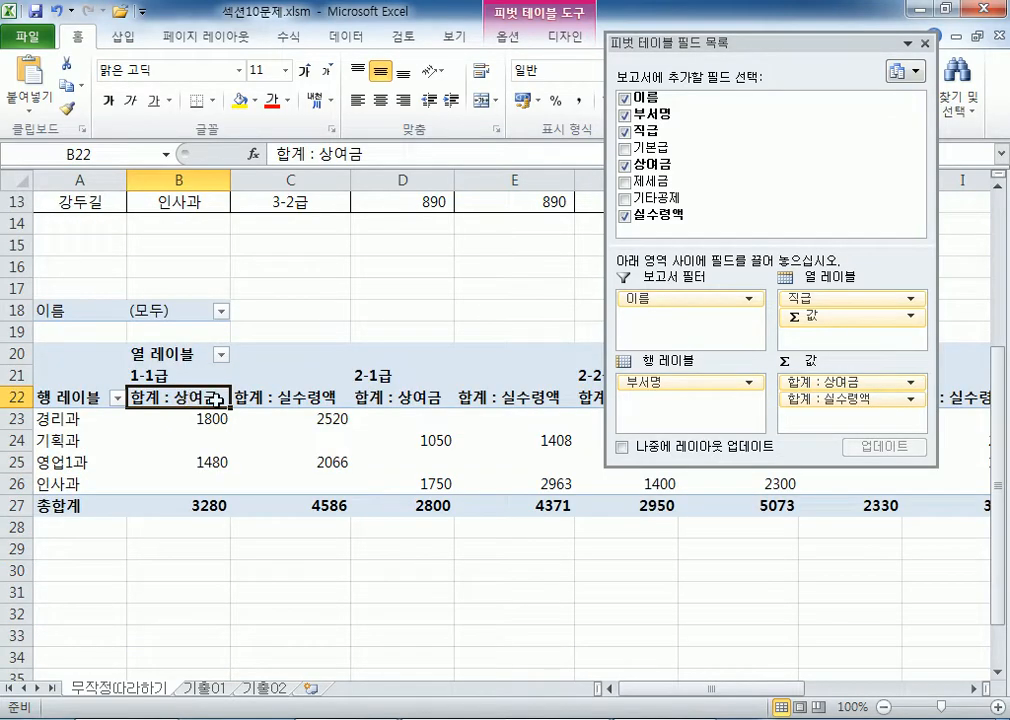
pyautogui.click(402, 398)
pyautogui.click(578, 398)
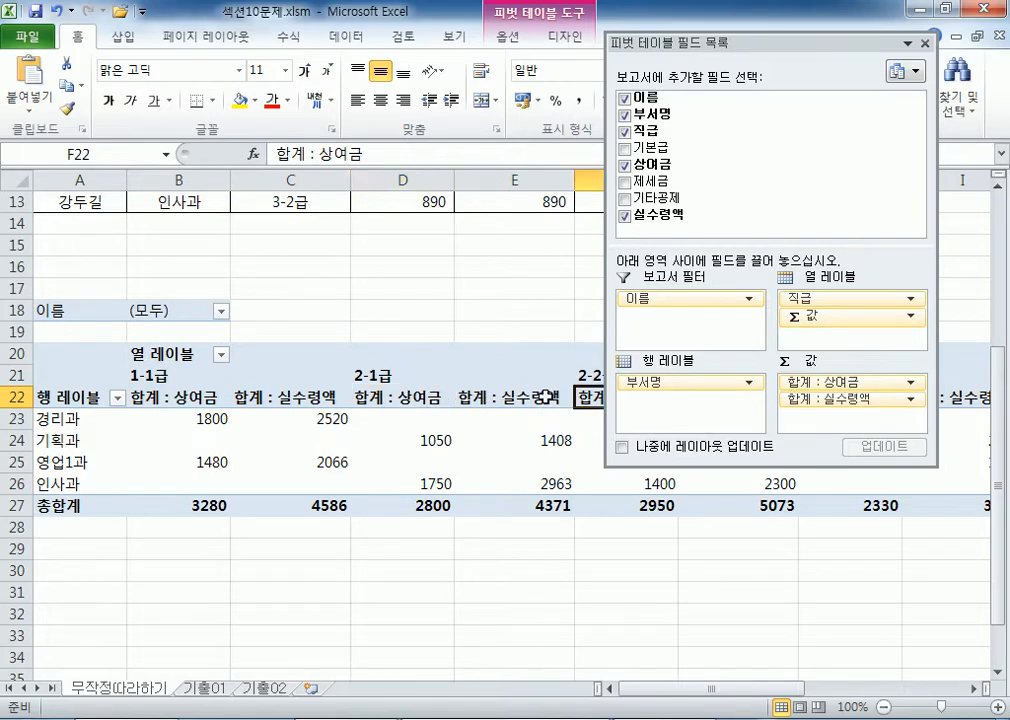
pyautogui.click(175, 399)
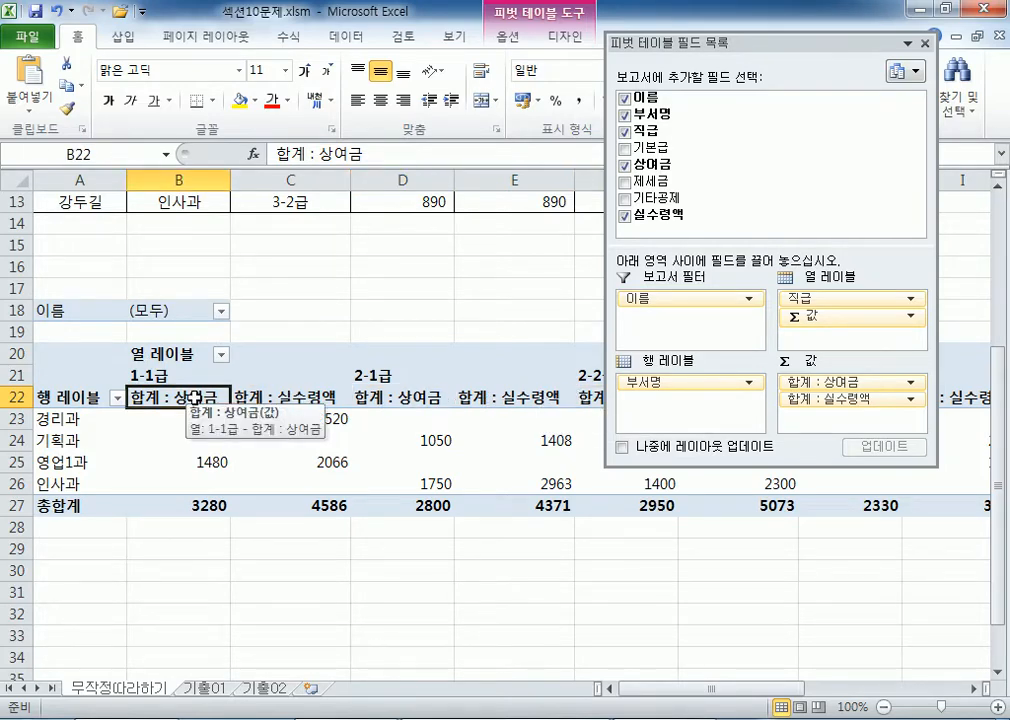
pyautogui.doubleClick(195, 398)
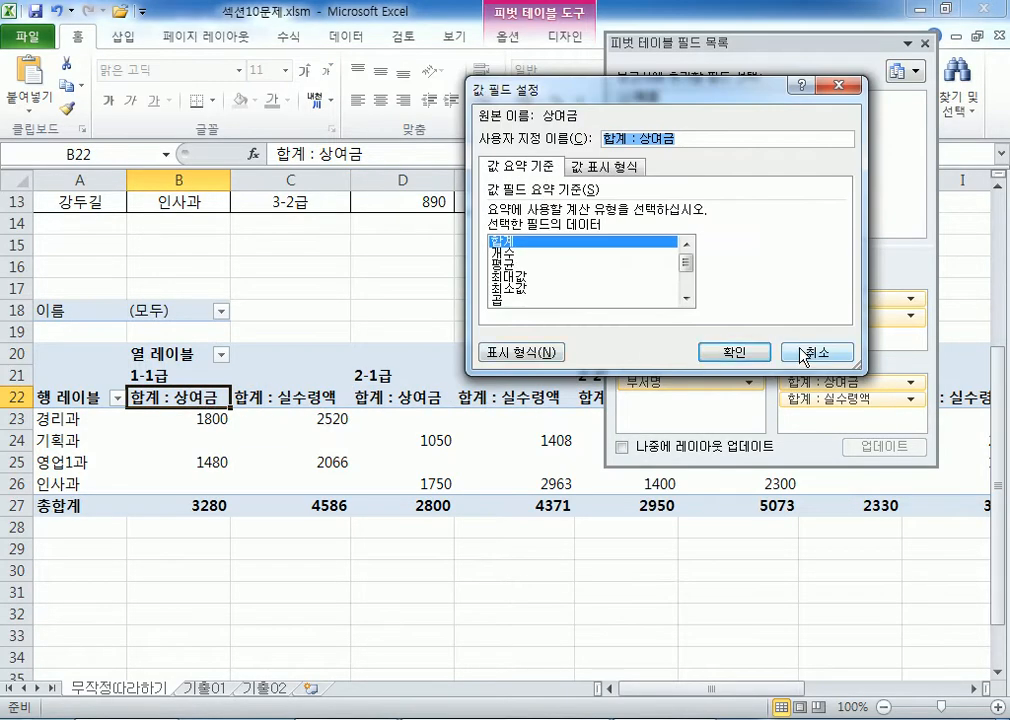
pyautogui.click(798, 538)
# - Show the source records behind the 경리과 1-1급 상여금 value on a new sheet, and delete that sheet
pyautogui.click(216, 418)
pyautogui.doubleClick(212, 418)
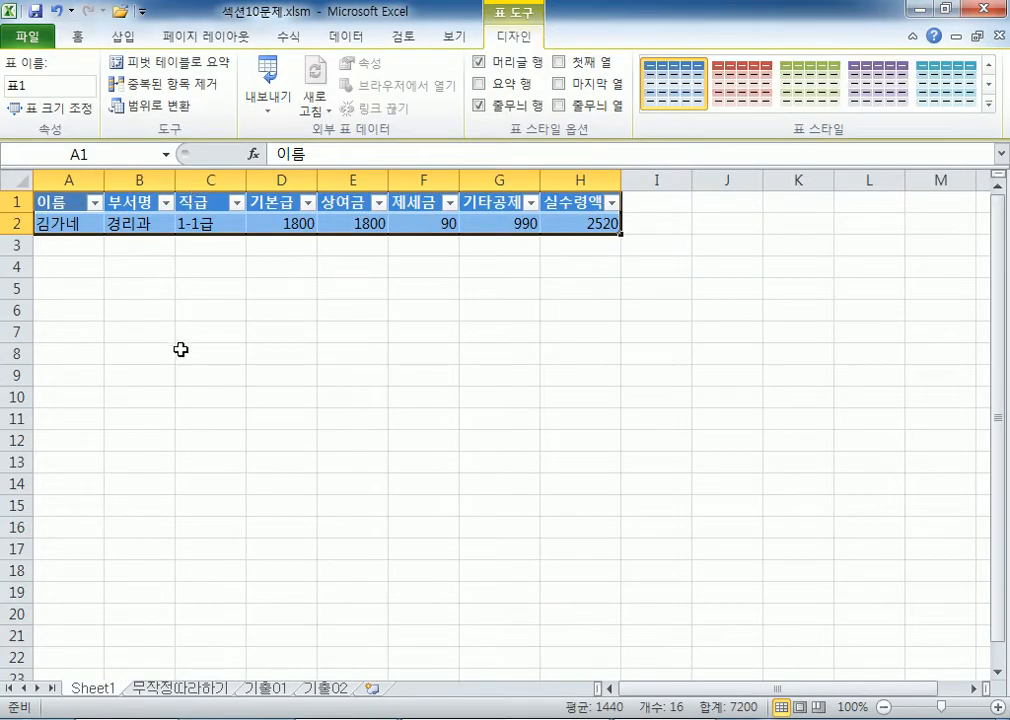
pyautogui.rightClick(108, 688)
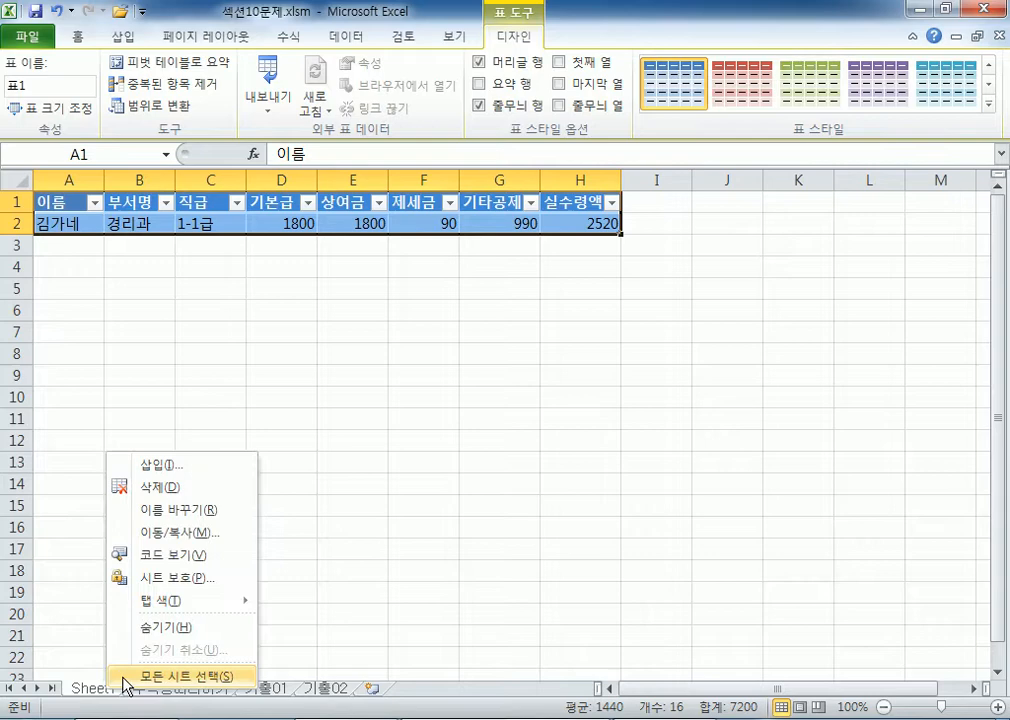
pyautogui.click(178, 490)
pyautogui.click(452, 416)
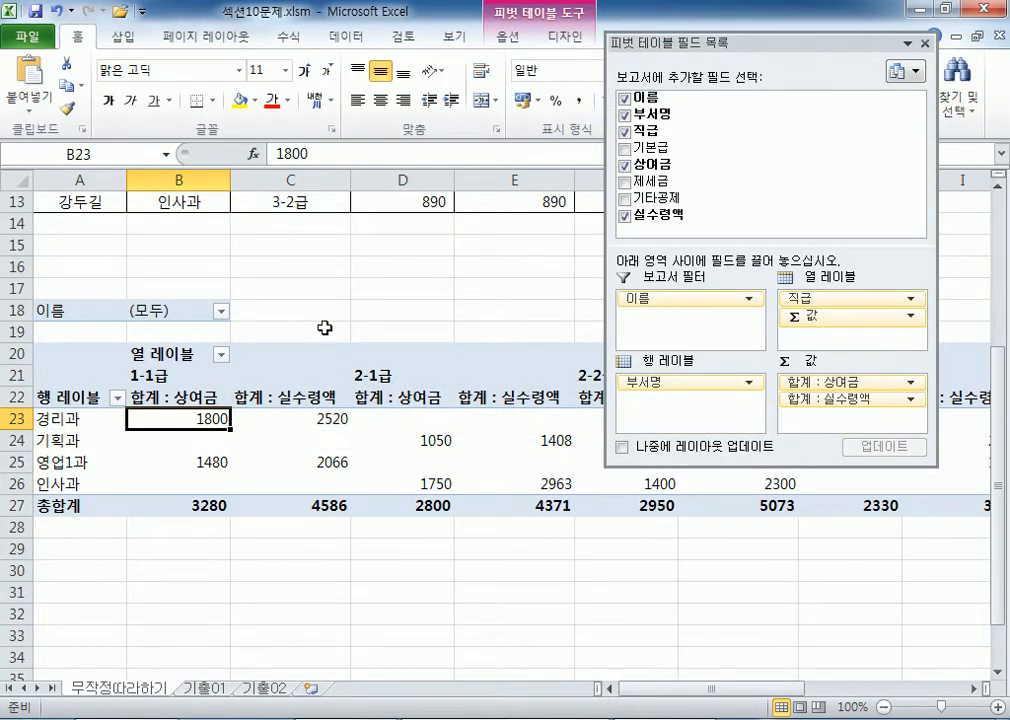
# - Examine the 합계 : 상여금 header in B22 and its available commands, comparing it with neighbouring value cells and the 실수령액 header
pyautogui.click(205, 397)
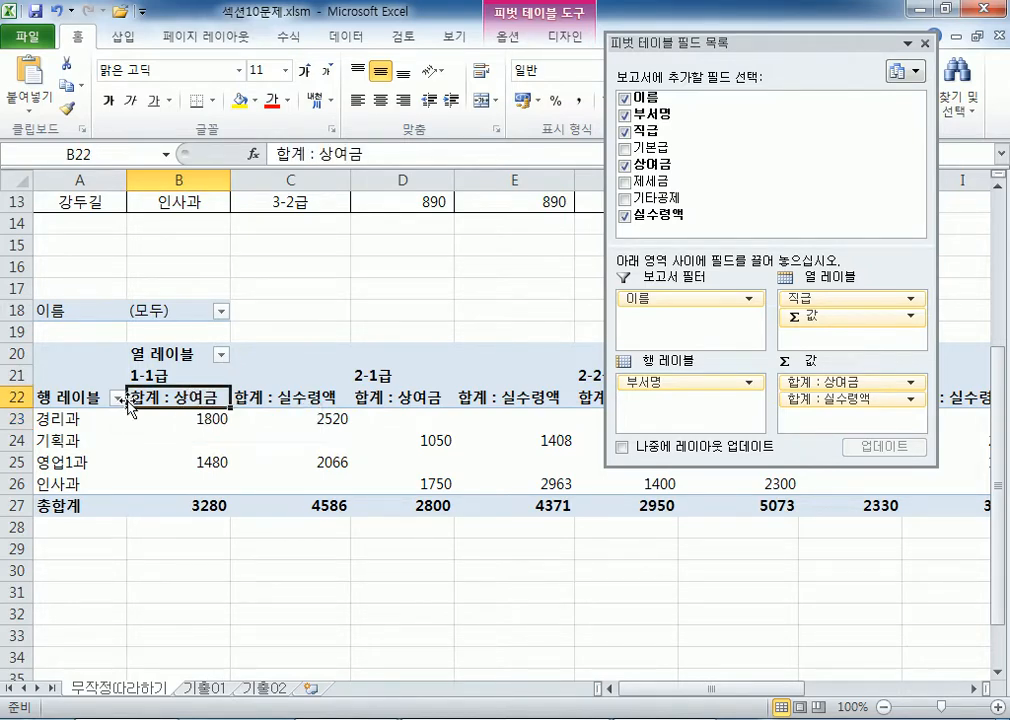
pyautogui.click(169, 419)
pyautogui.click(170, 440)
pyautogui.click(188, 397)
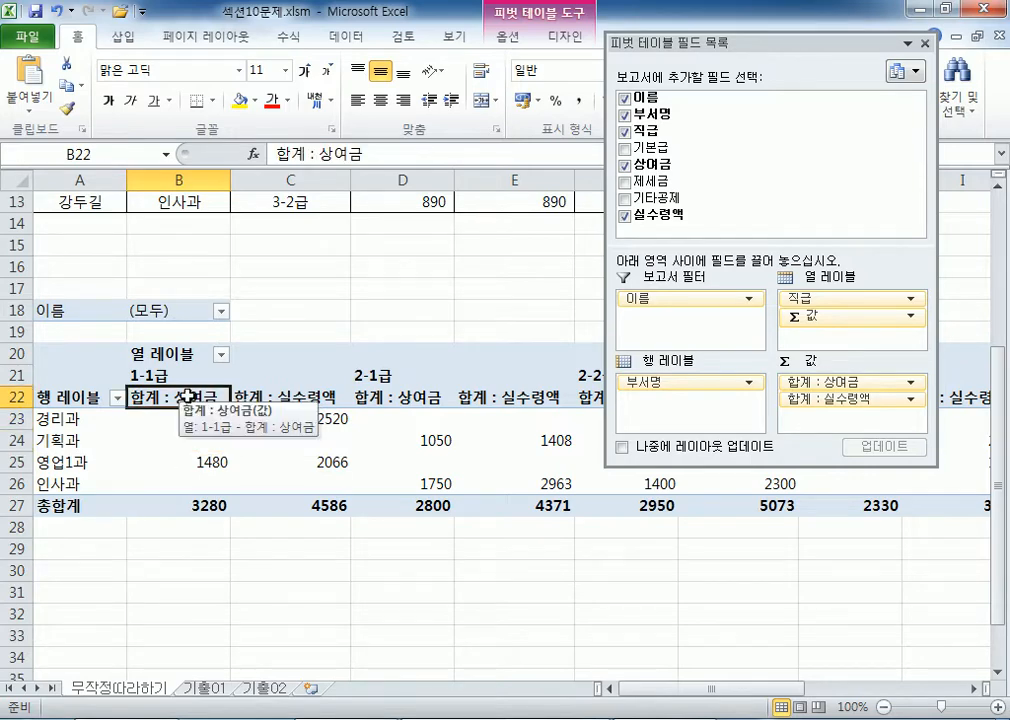
pyautogui.rightClick(190, 399)
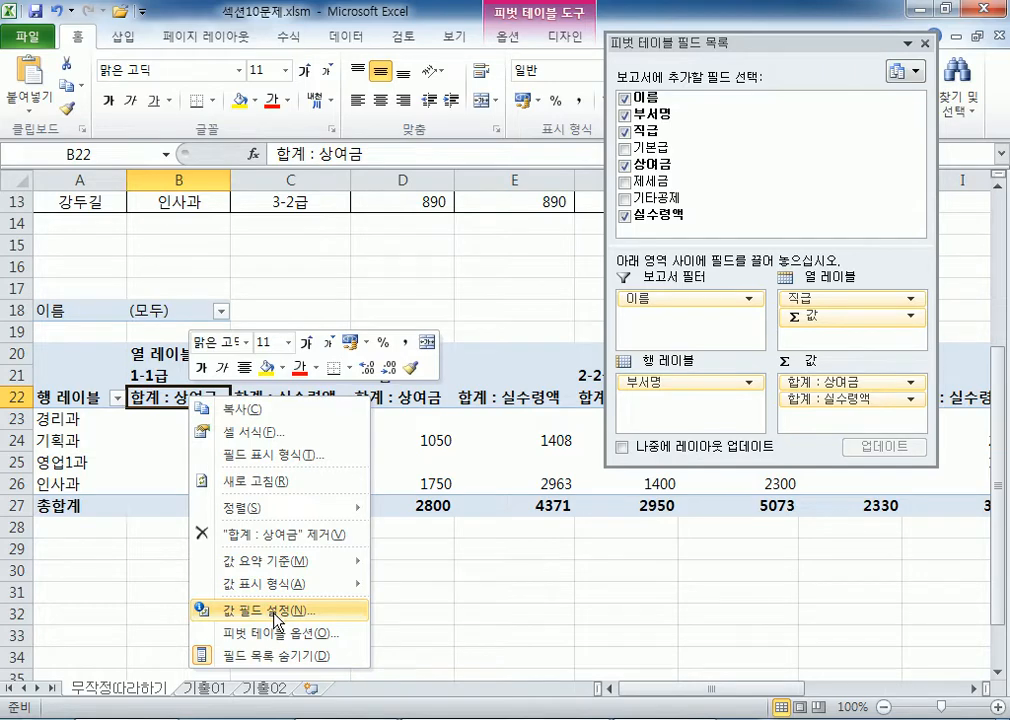
pyautogui.click(193, 394)
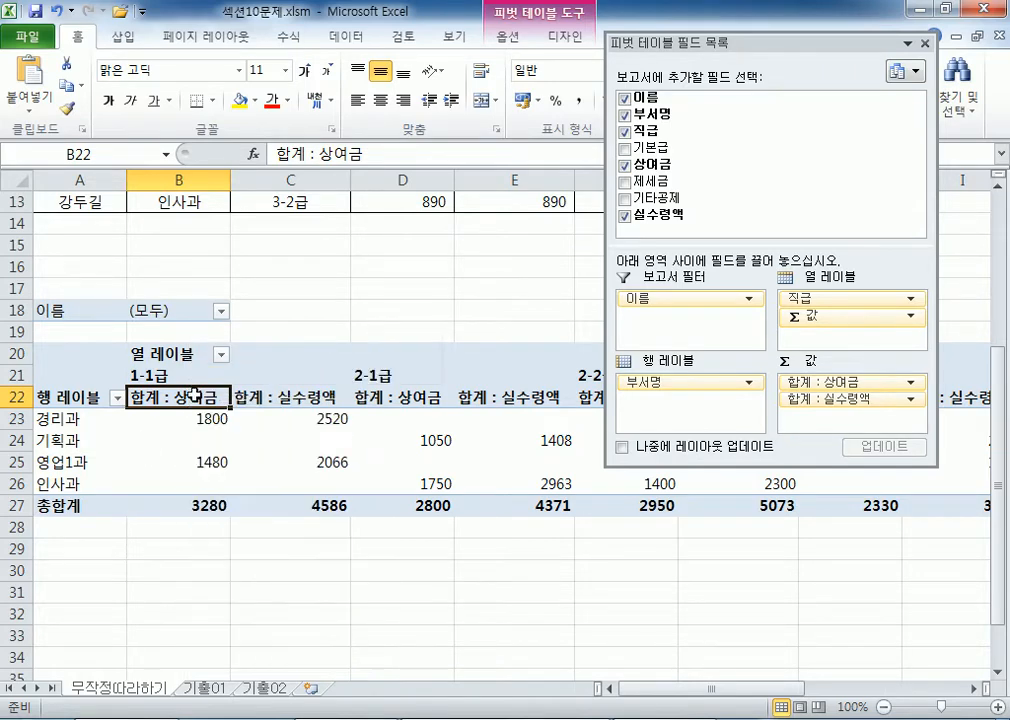
pyautogui.click(282, 388)
pyautogui.click(212, 388)
pyautogui.click(258, 398)
pyautogui.click(211, 397)
# - Show the pivot table options, move the field list off them, and check the active field for the 실수령액 header
pyautogui.click(507, 37)
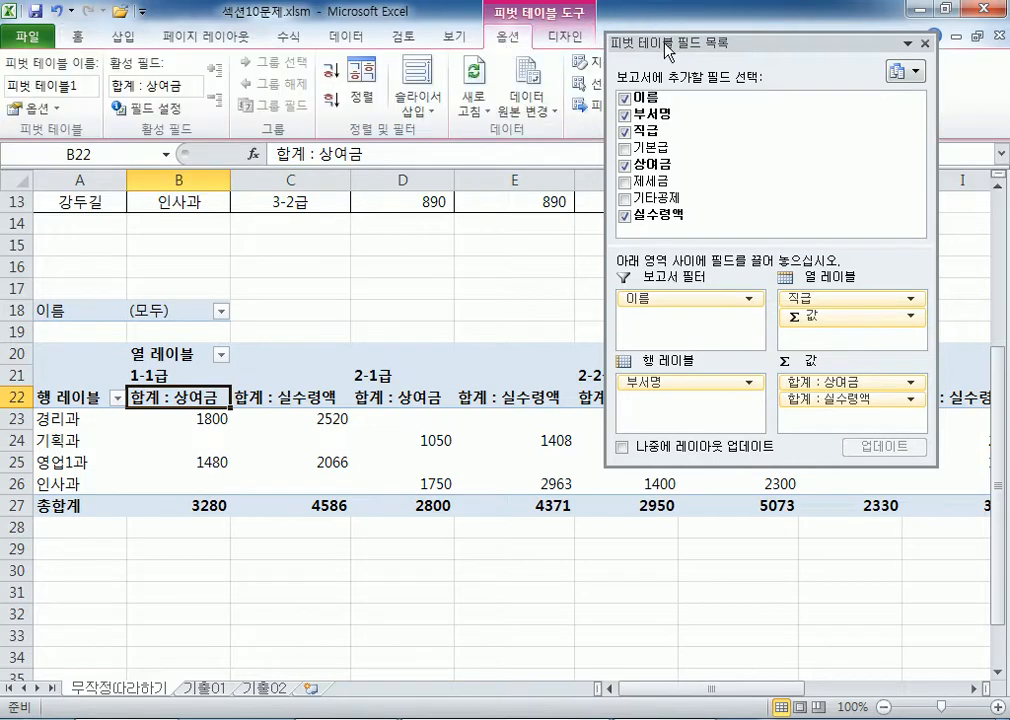
pyautogui.moveTo(668, 52); pyautogui.dragTo(733, 52)
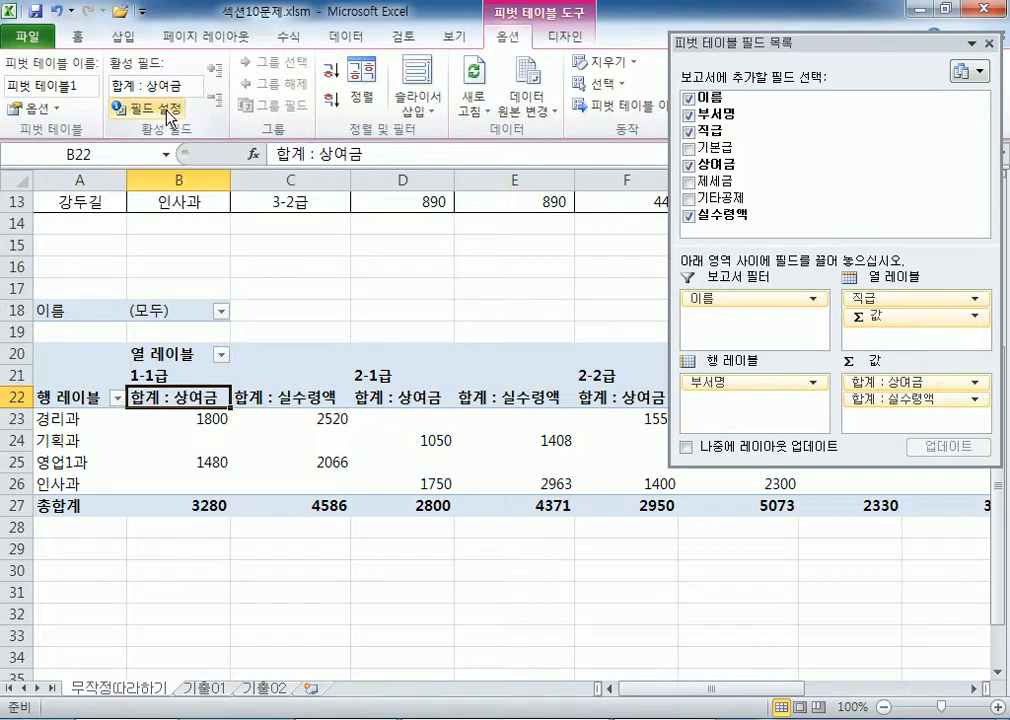
pyautogui.click(306, 394)
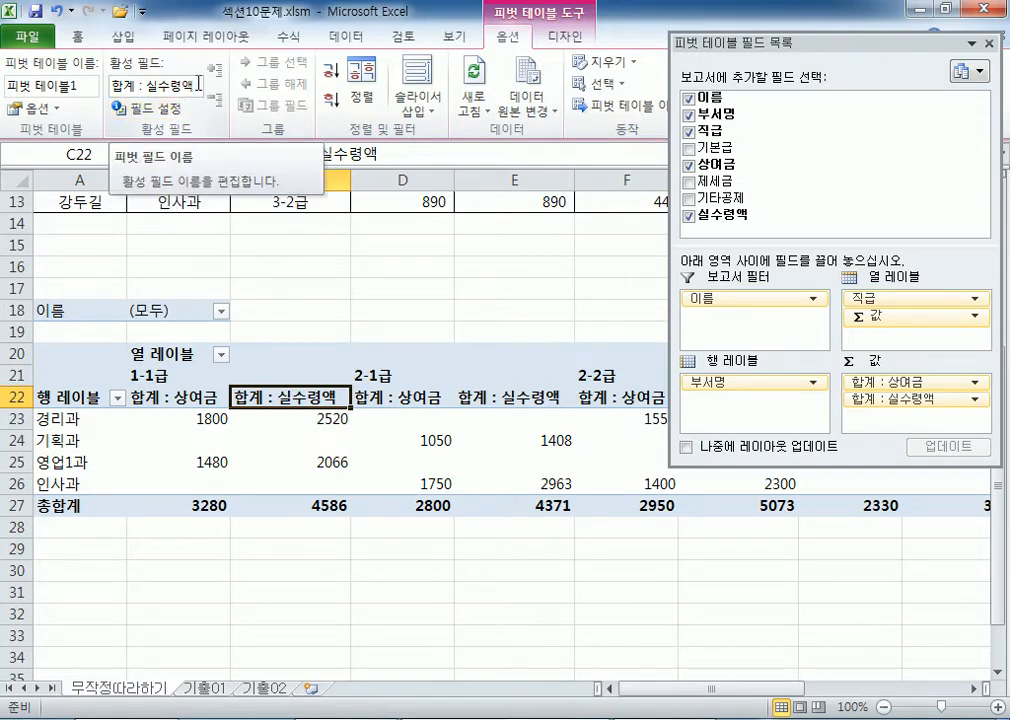
pyautogui.click(886, 383)
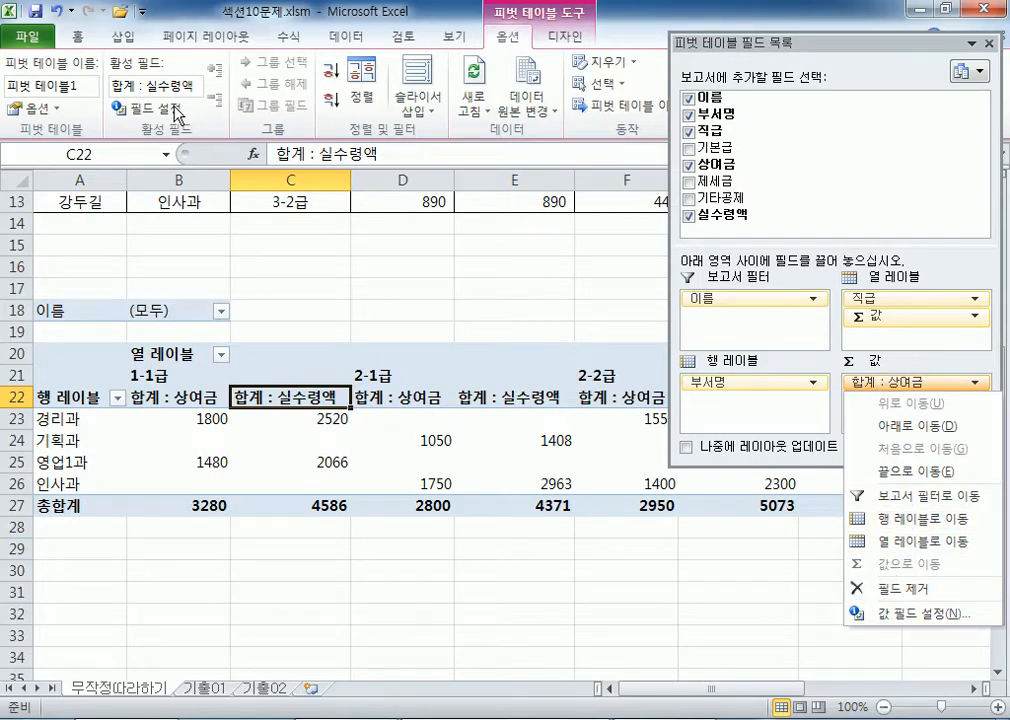
# - Summarize the 상여금 value field by 최대값 instead of the sum in its value field settings
pyautogui.click(193, 397)
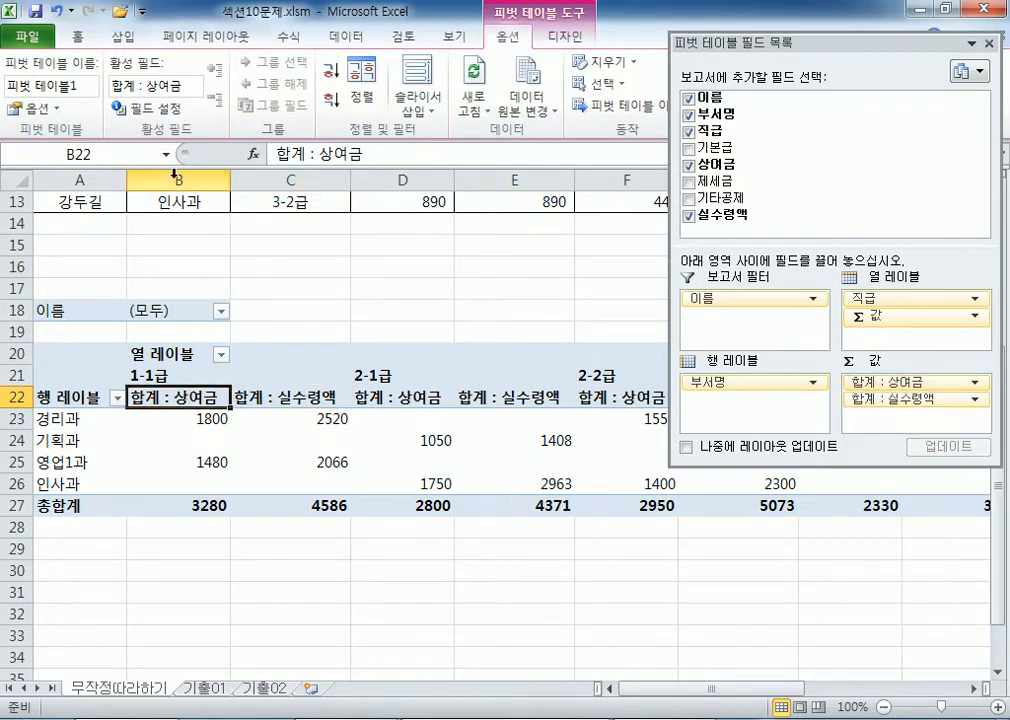
pyautogui.click(146, 108)
pyautogui.click(516, 278)
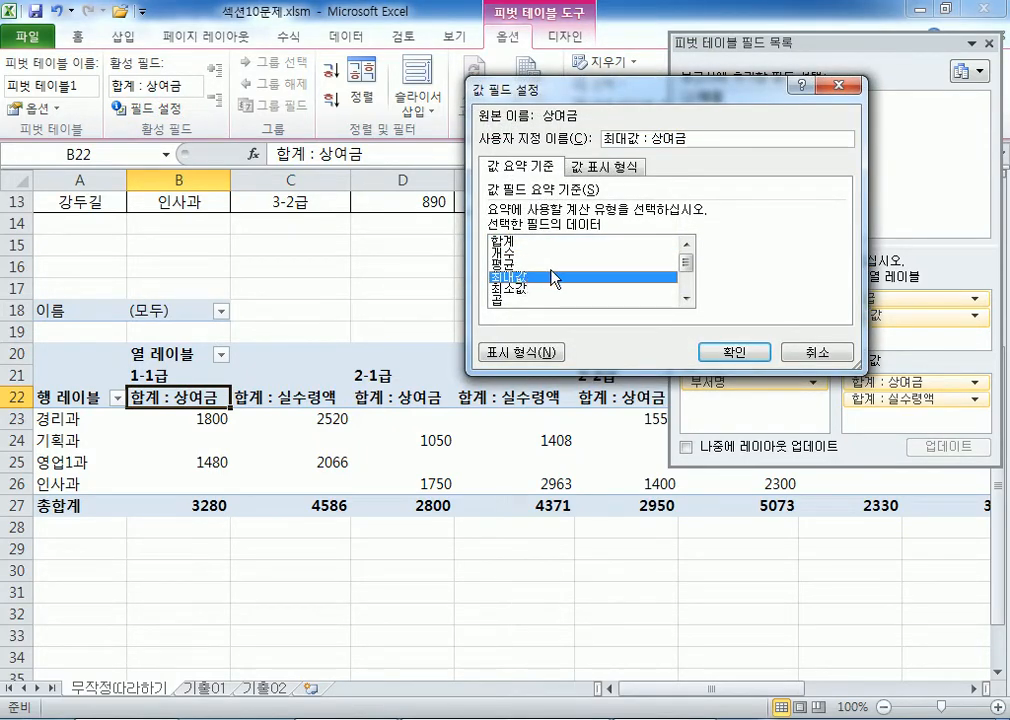
pyautogui.click(742, 354)
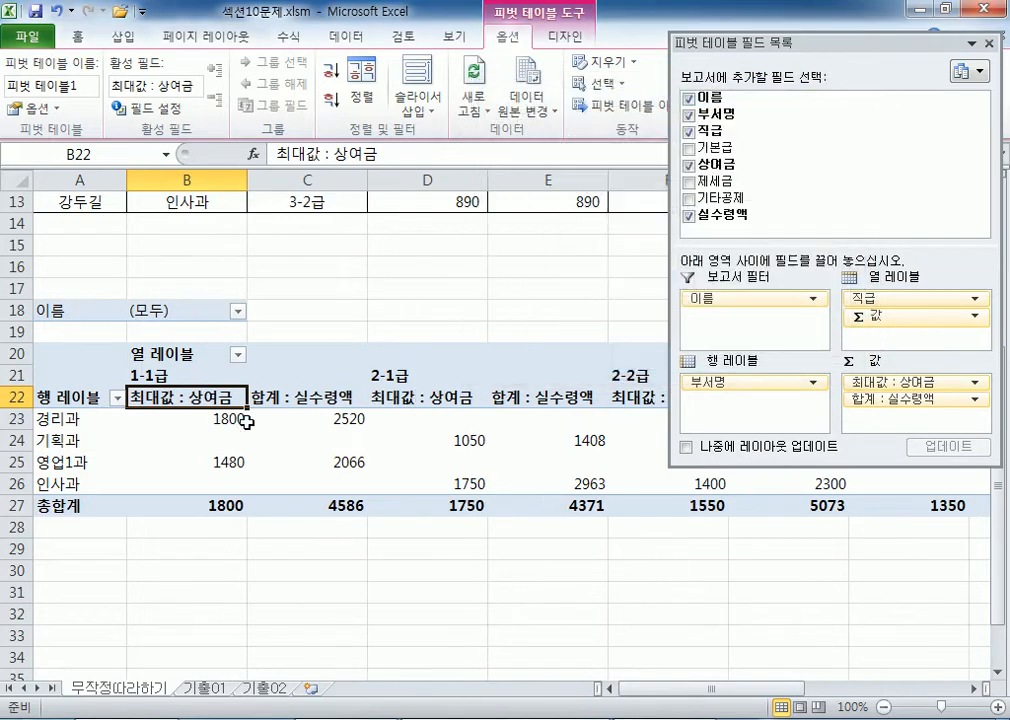
# - Set the 실수령액 value field's summary calculation to 개수
pyautogui.click(310, 396)
pyautogui.click(910, 399)
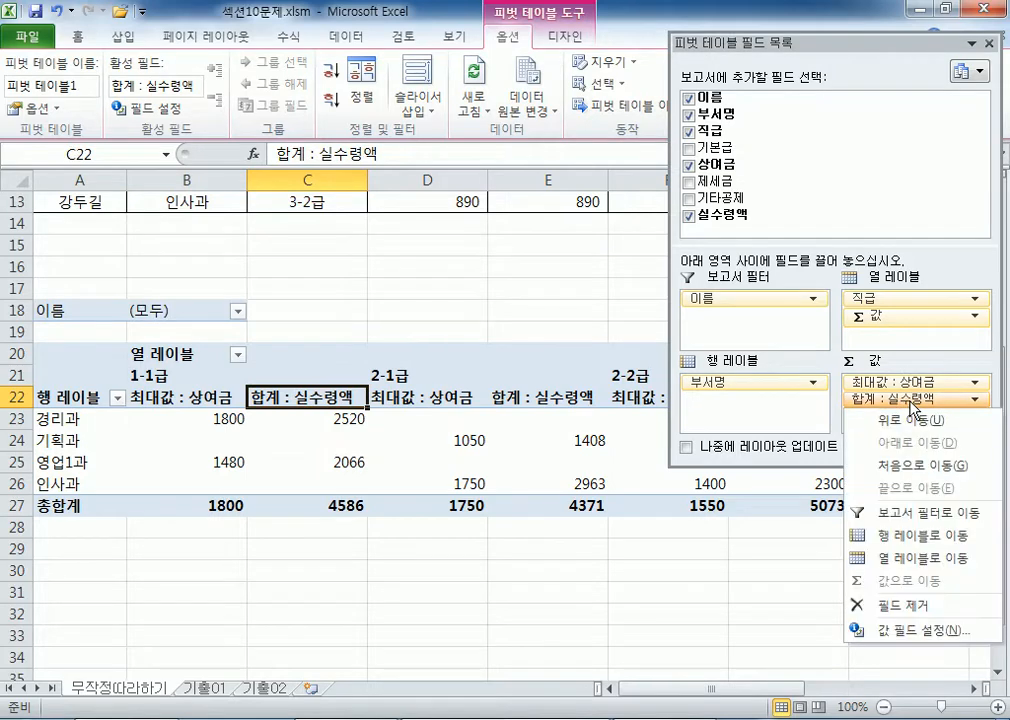
pyautogui.click(893, 631)
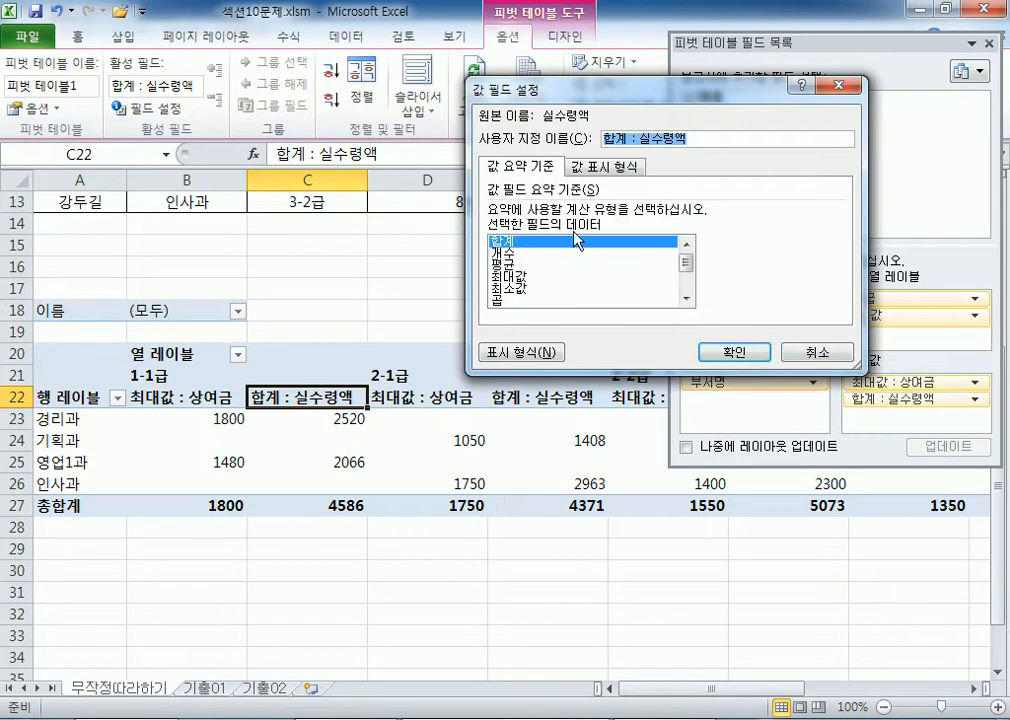
pyautogui.click(508, 253)
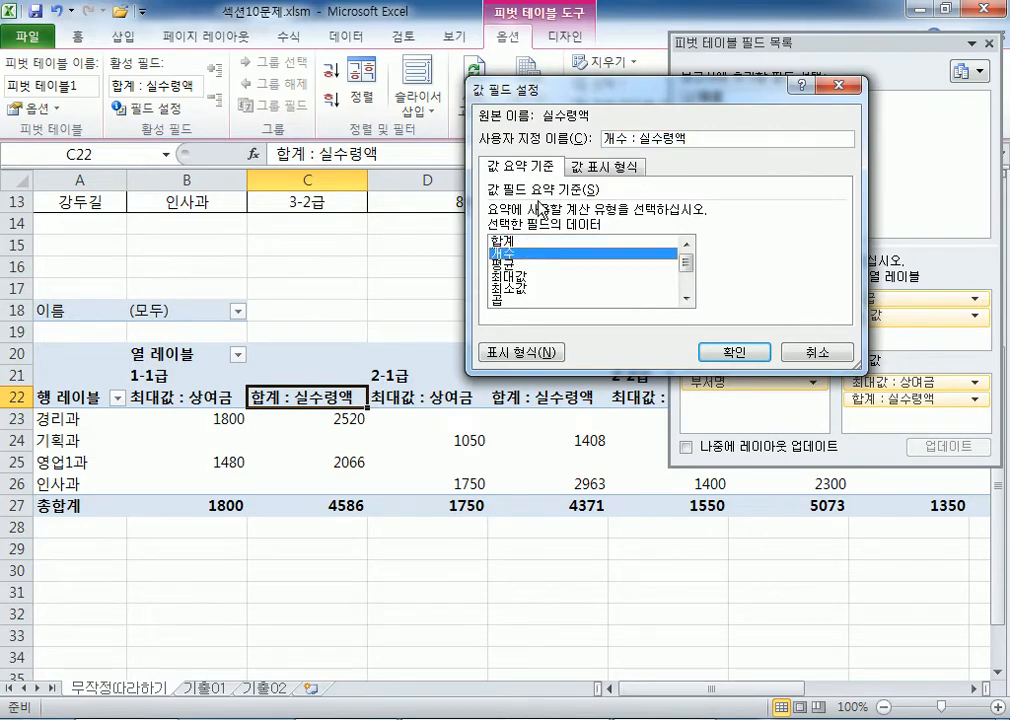
pyautogui.click(740, 355)
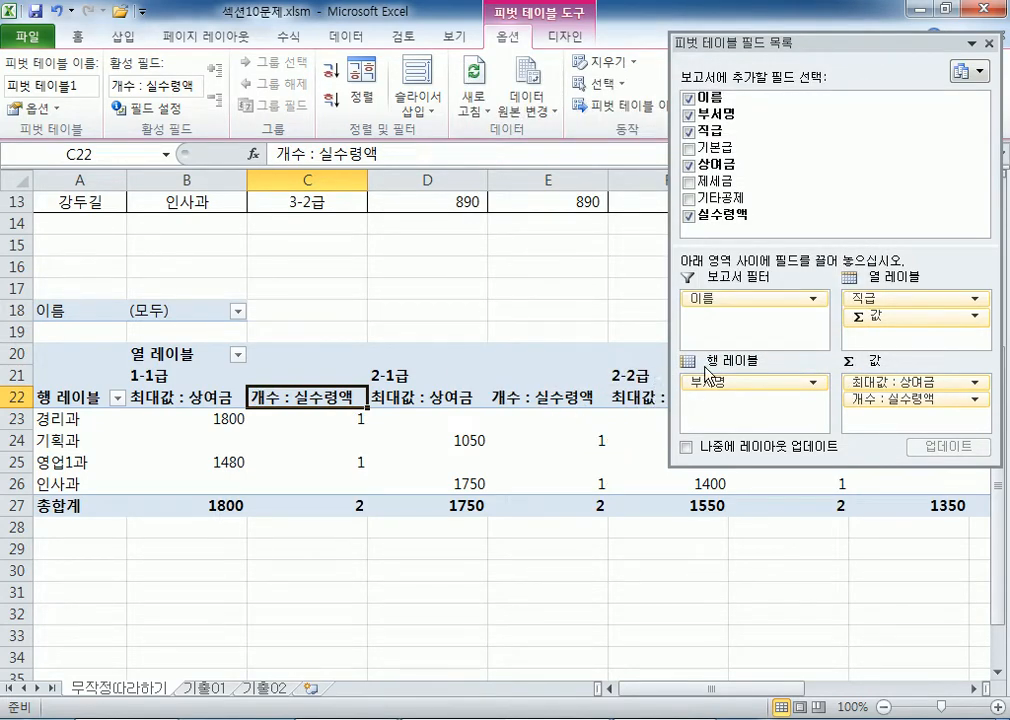
# - Set the 실수령액 value field's summary calculation to 평균 and dock the pivot table field list beside the sheet
pyautogui.click(150, 108)
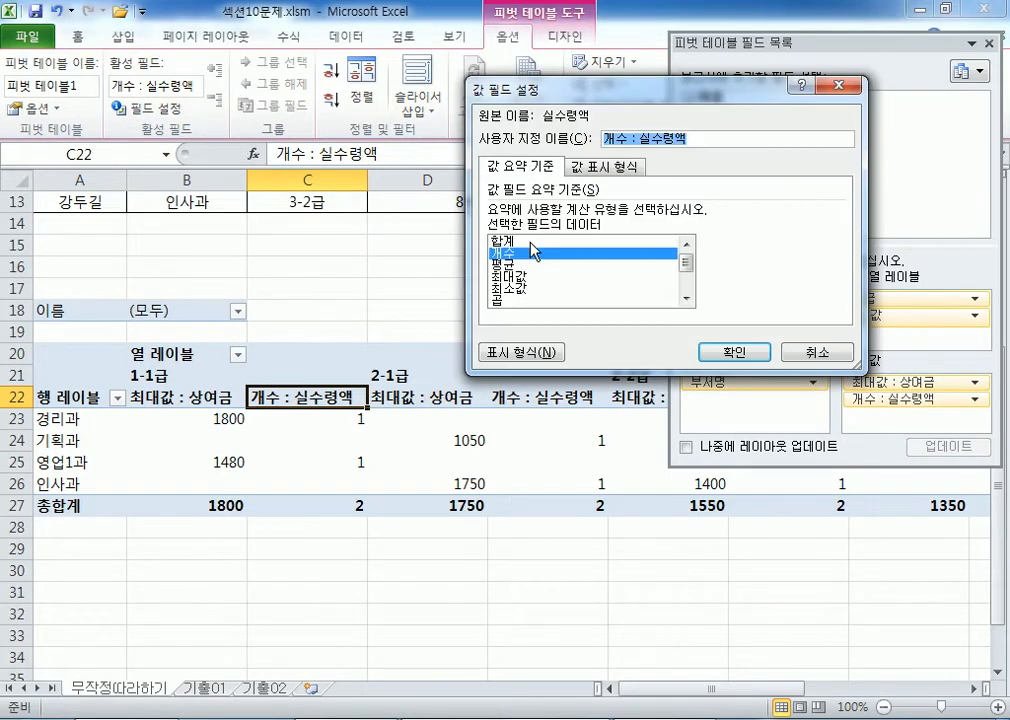
pyautogui.click(503, 263)
pyautogui.click(720, 351)
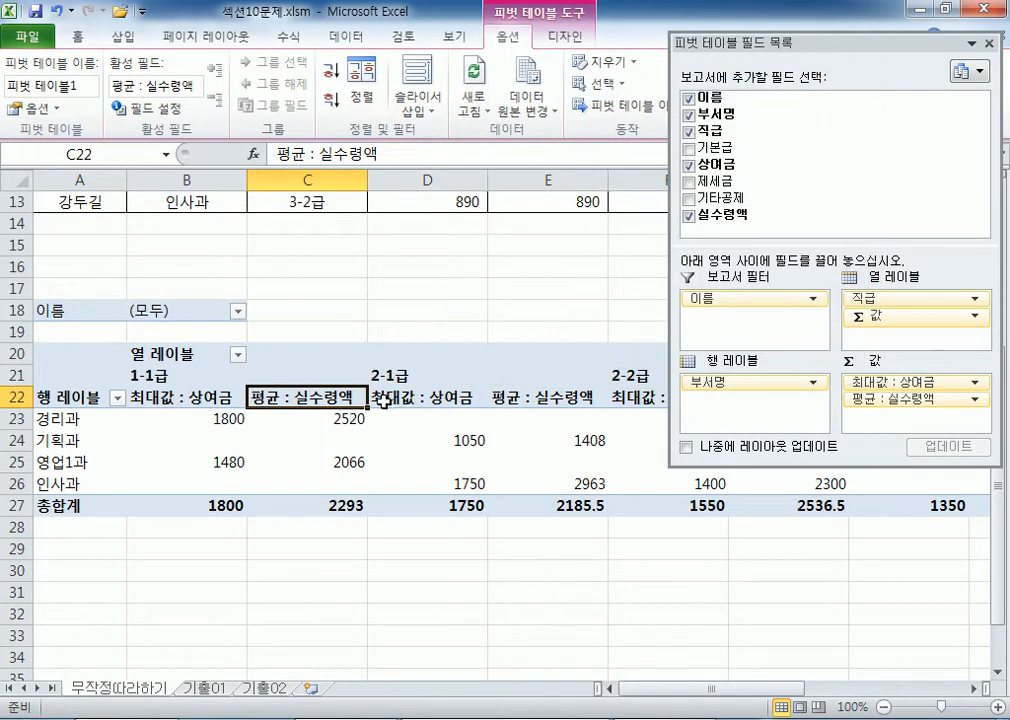
pyautogui.doubleClick(791, 52)
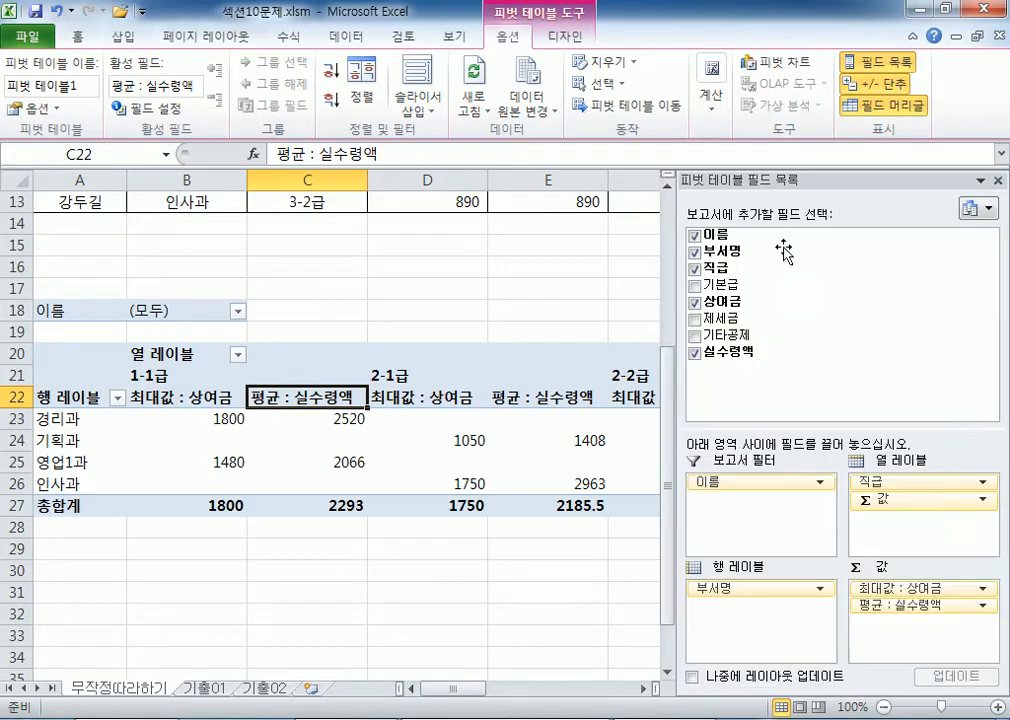
# - Examine the pivot table's row and column labels and the 경리과 and 기획과 values under 1-1급 and 2-1급
pyautogui.click(158, 356)
pyautogui.click(83, 396)
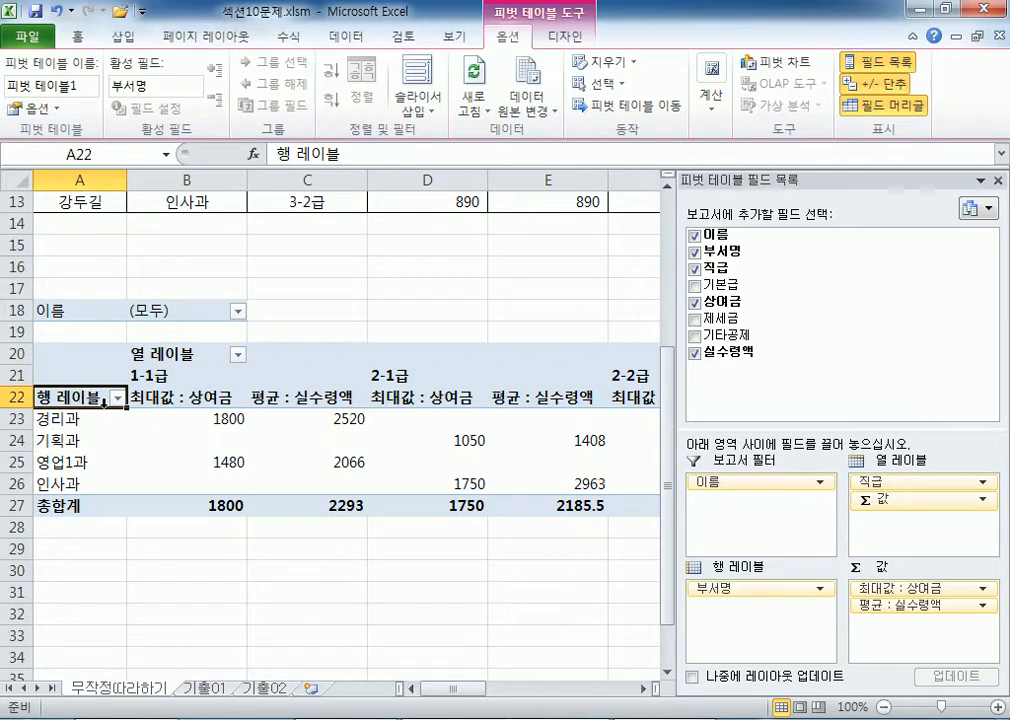
pyautogui.click(205, 419)
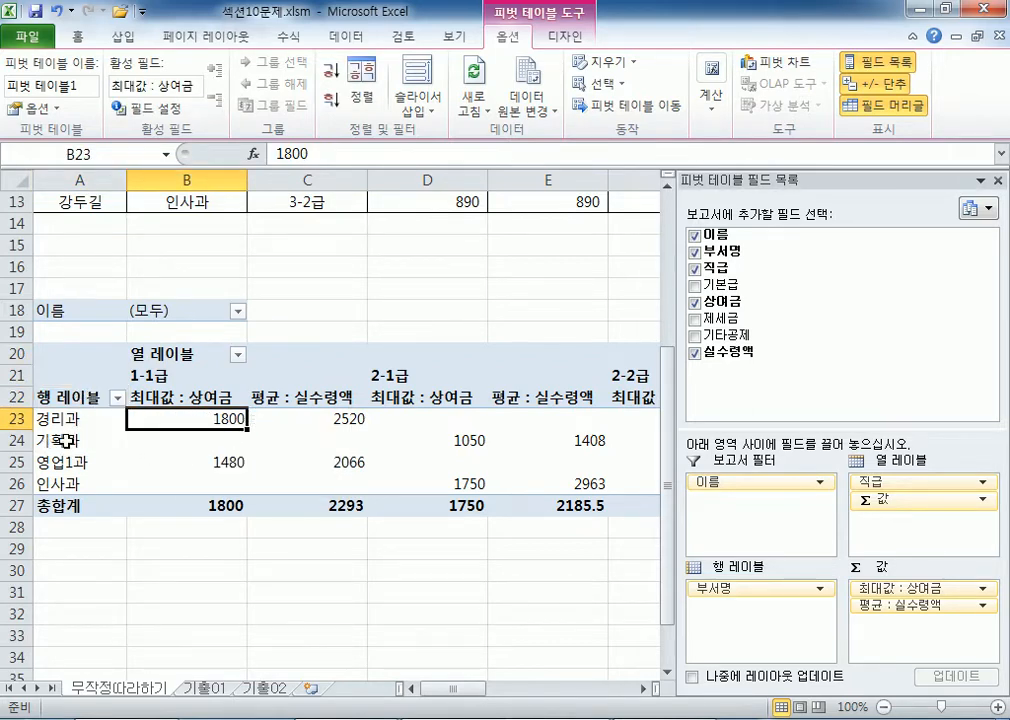
pyautogui.click(178, 440)
pyautogui.keyDown('shift'); pyautogui.click(275, 442); pyautogui.keyUp('shift')
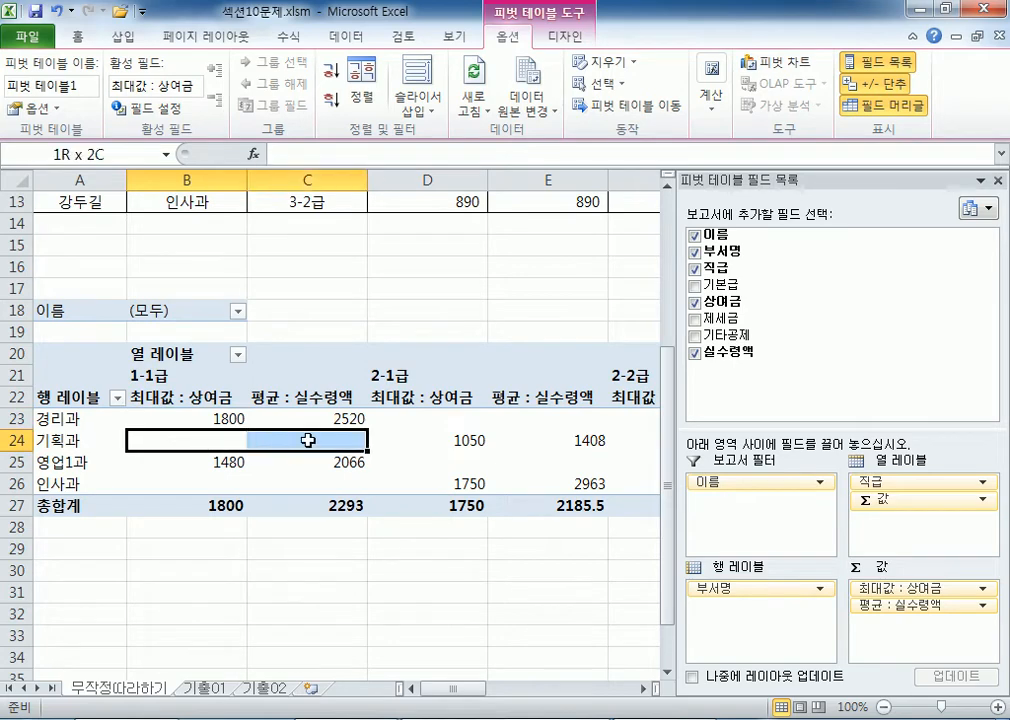
pyautogui.click(53, 421)
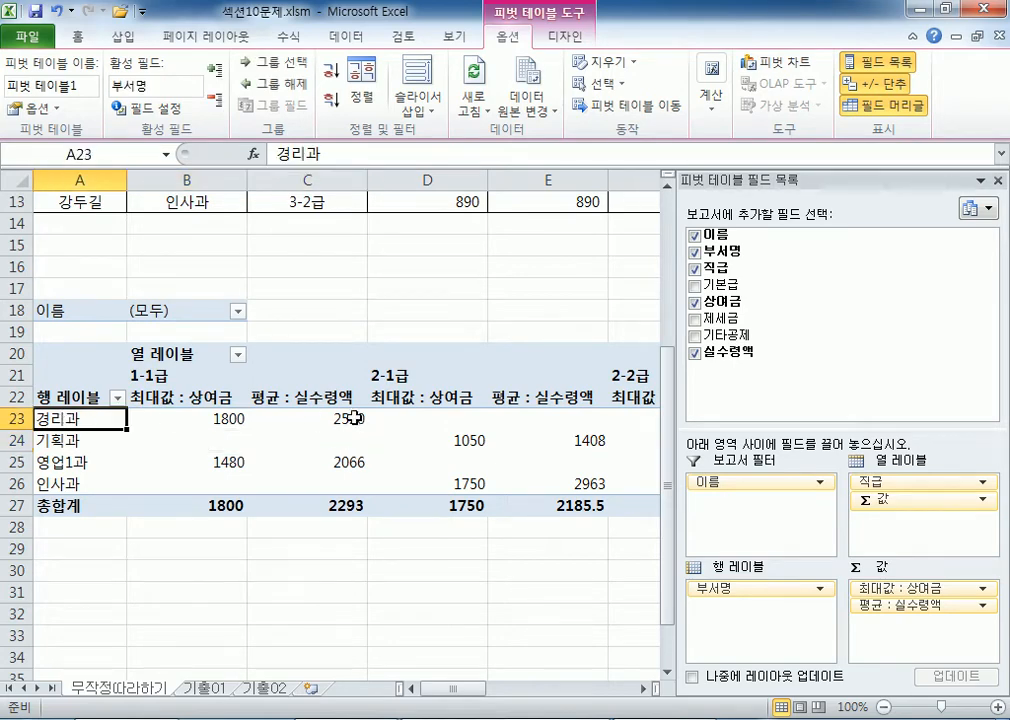
pyautogui.moveTo(390, 418); pyautogui.dragTo(514, 419)
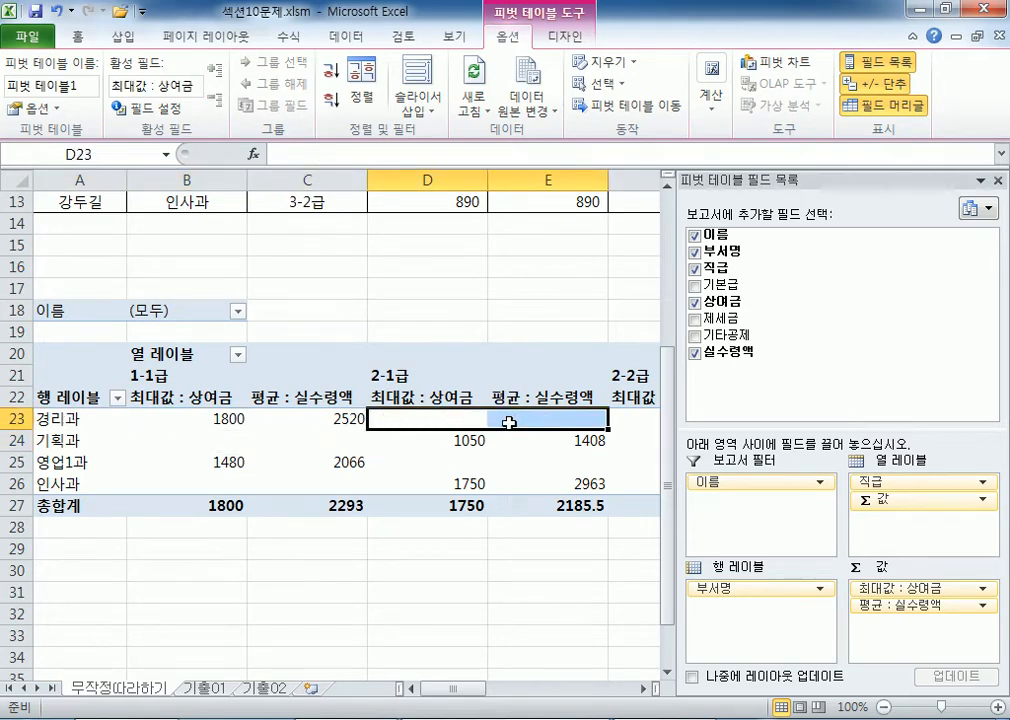
pyautogui.click(194, 417)
pyautogui.click(334, 417)
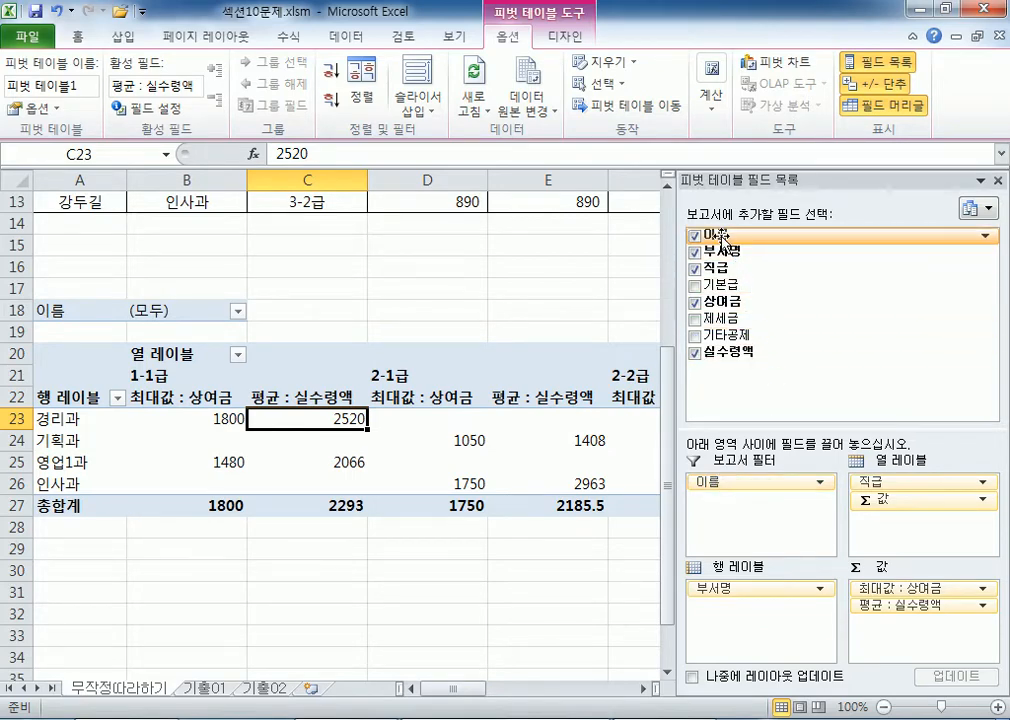
pyautogui.moveTo(722, 240); pyautogui.dragTo(745, 500)
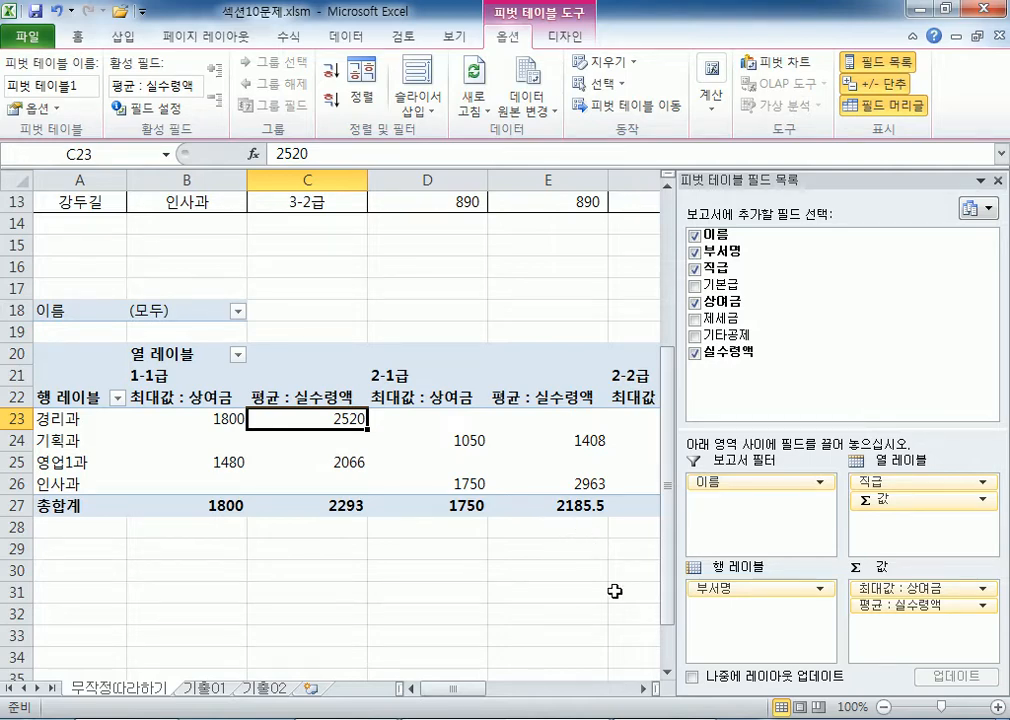
pyautogui.click(193, 376)
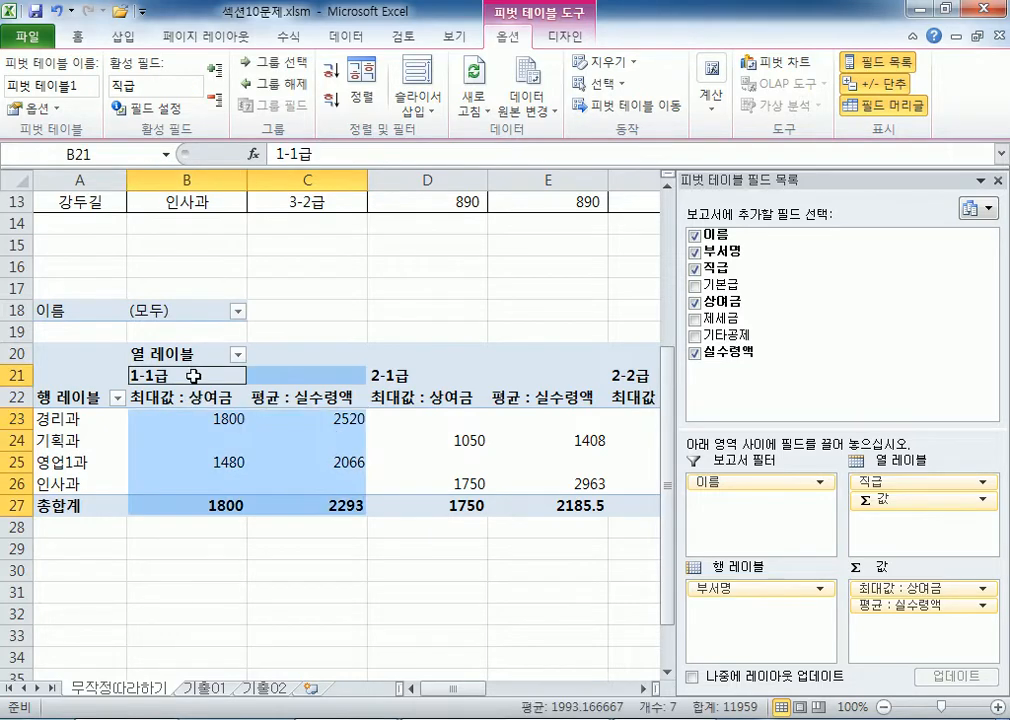
pyautogui.click(193, 376)
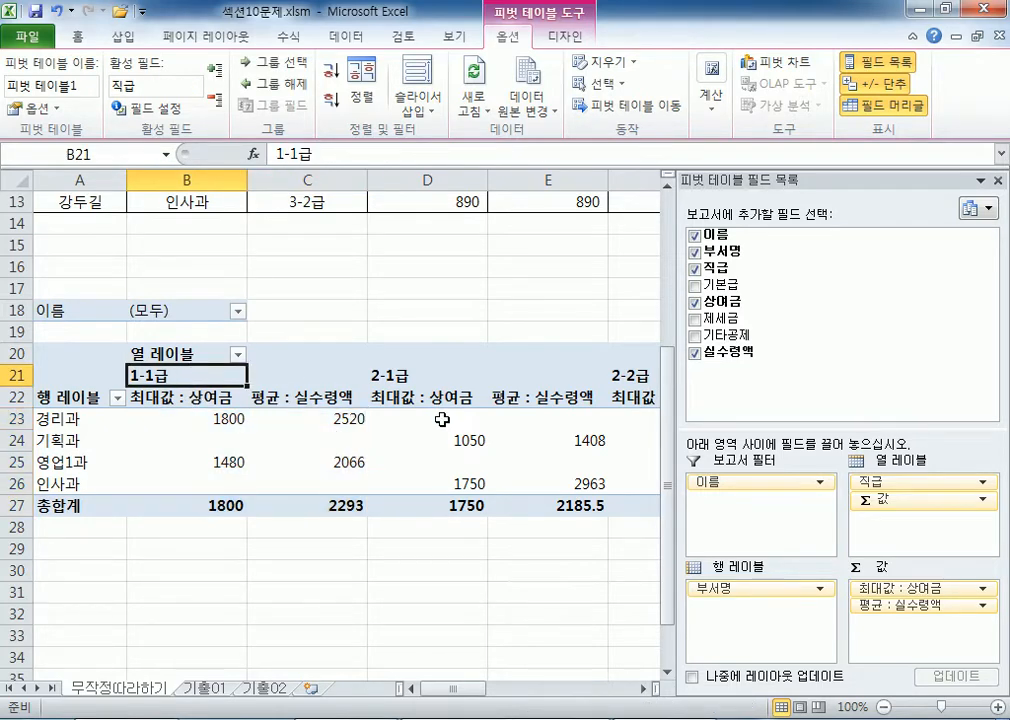
# - Compare the commands available at B15 outside the pivot table with the pivot table options and design commands at C20
pyautogui.click(199, 244)
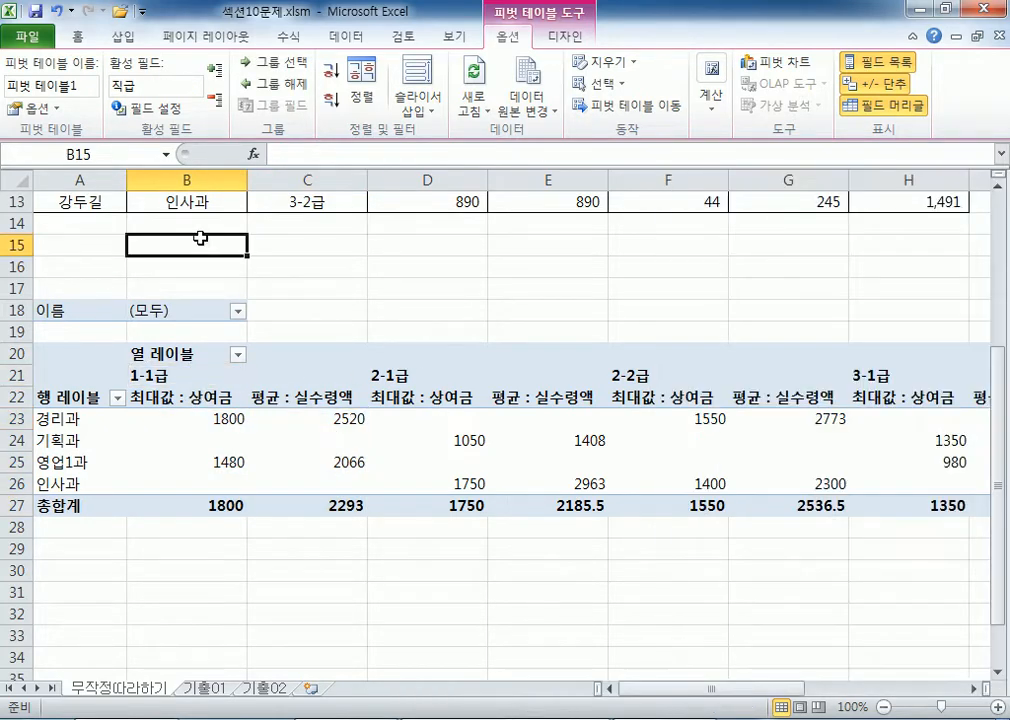
pyautogui.click(462, 38)
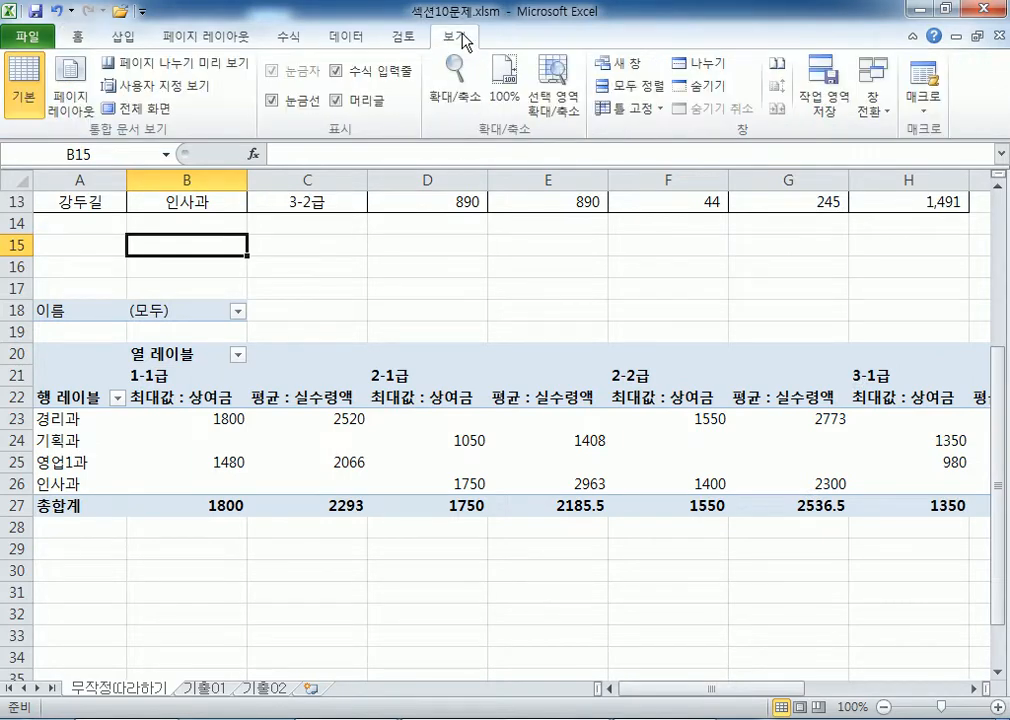
pyautogui.click(292, 358)
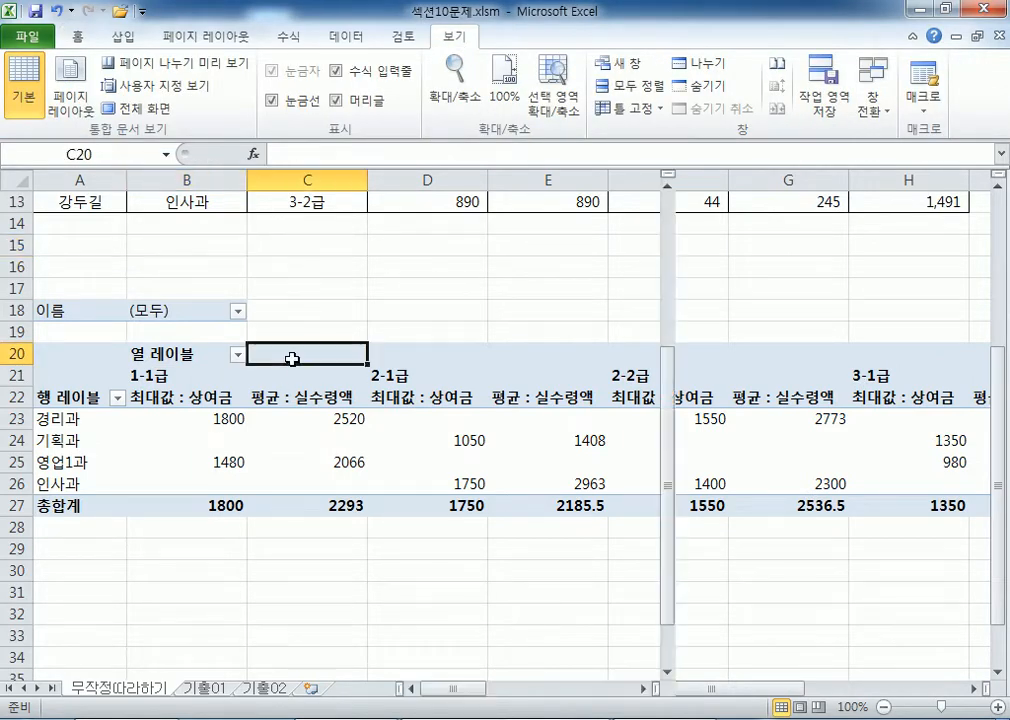
pyautogui.click(565, 38)
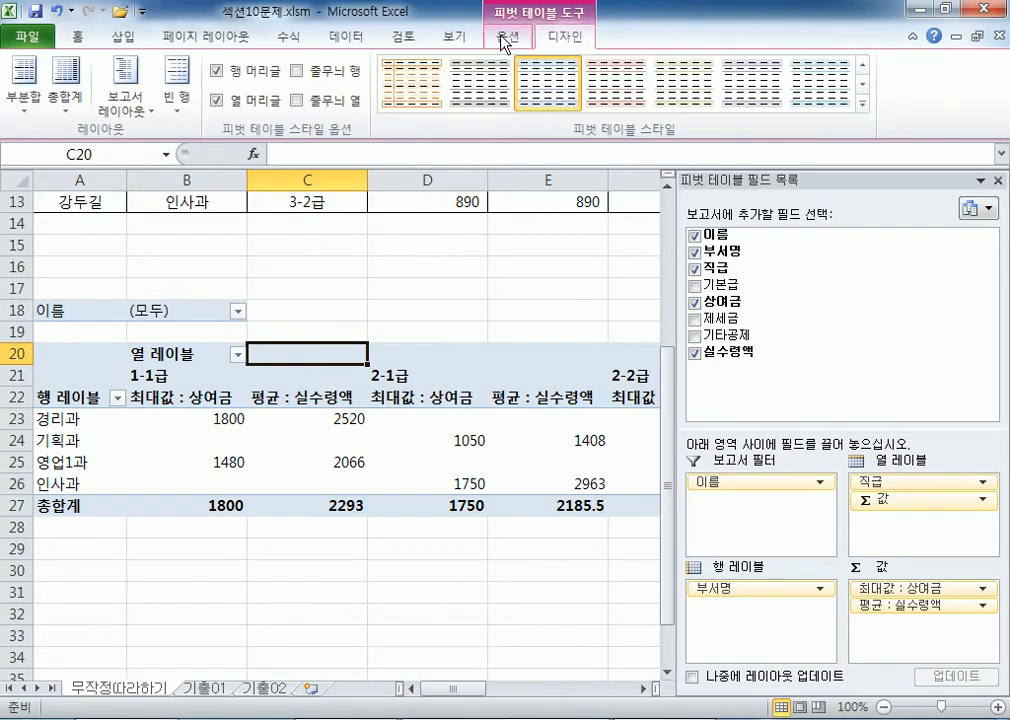
pyautogui.click(508, 37)
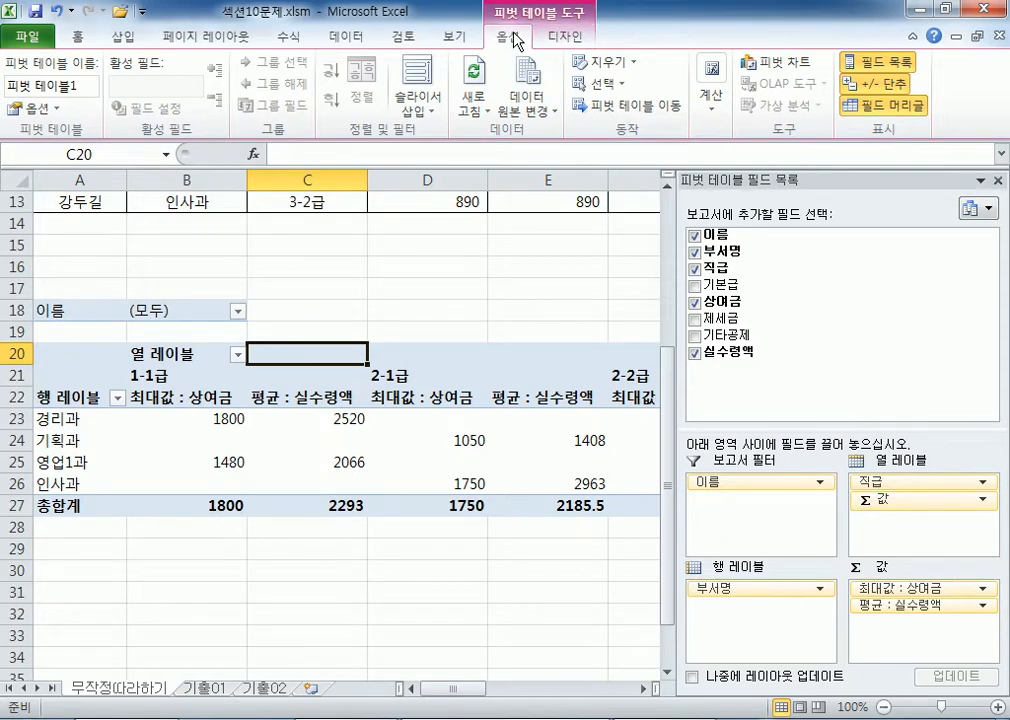
# - Try to turn off 행 총합계 표시 and 열 총합계 표시 in the pivot table options
pyautogui.click(37, 111)
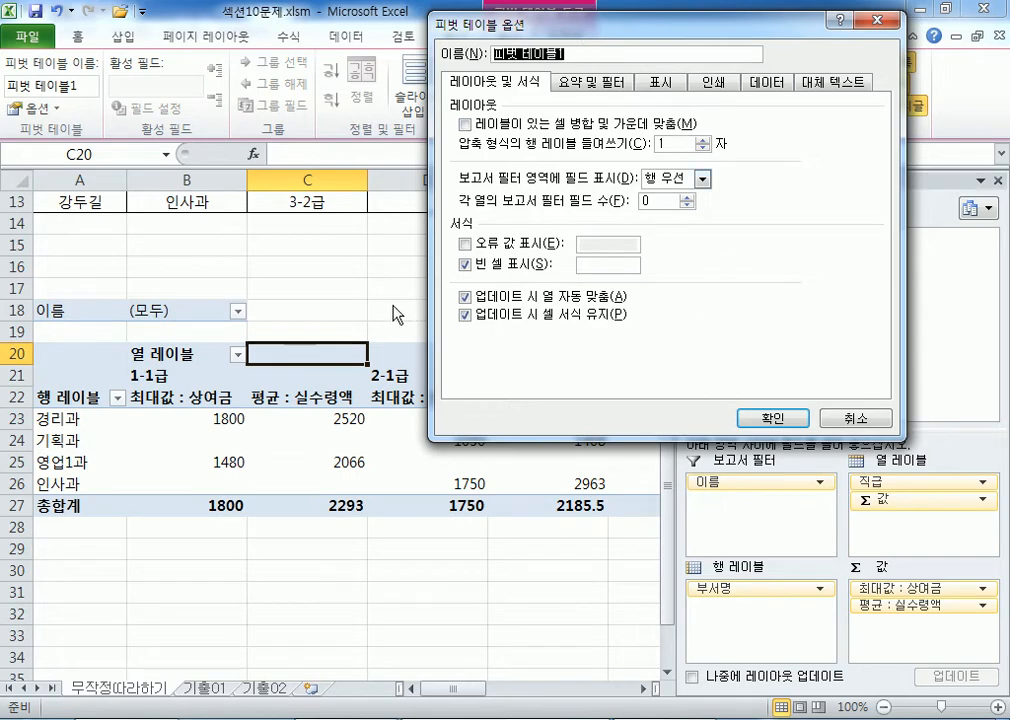
pyautogui.click(586, 90)
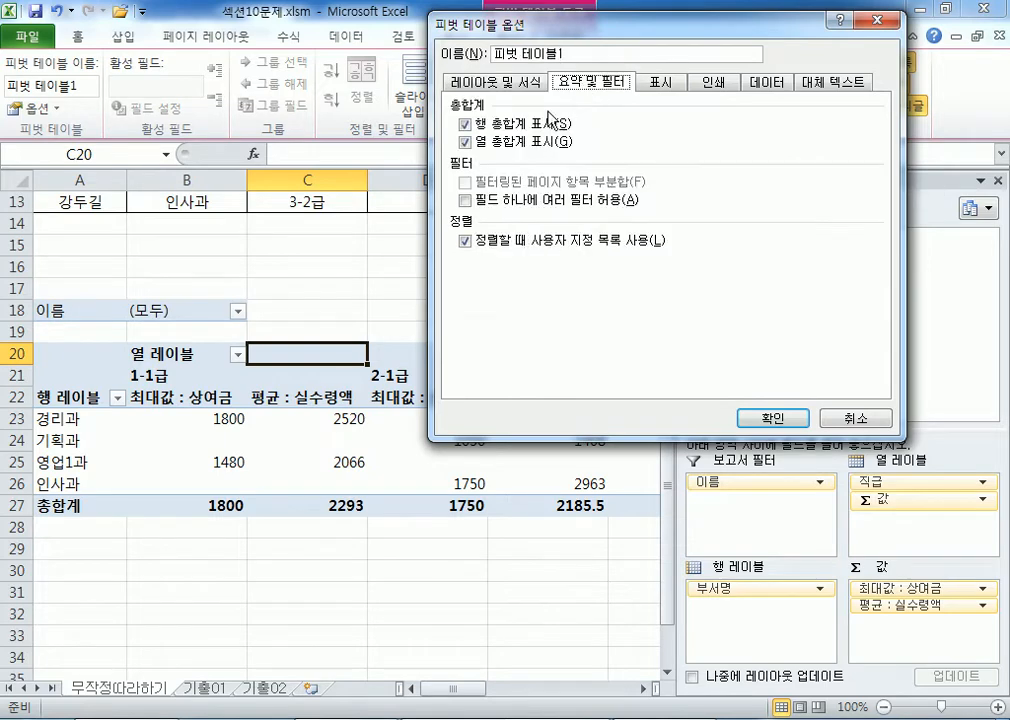
pyautogui.click(499, 127)
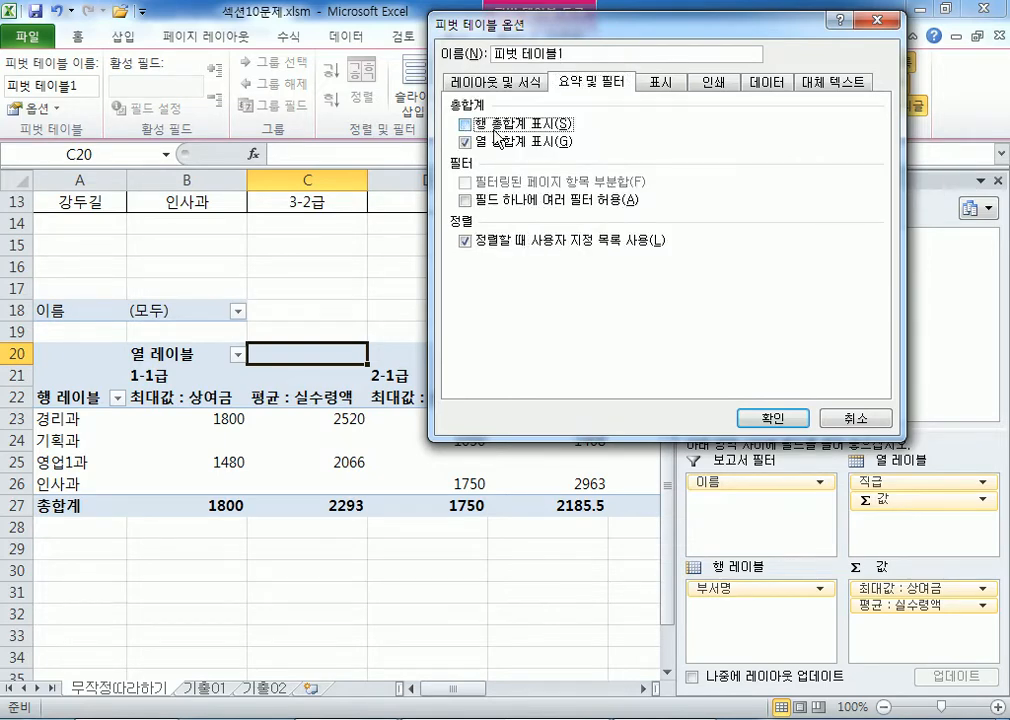
pyautogui.click(490, 144)
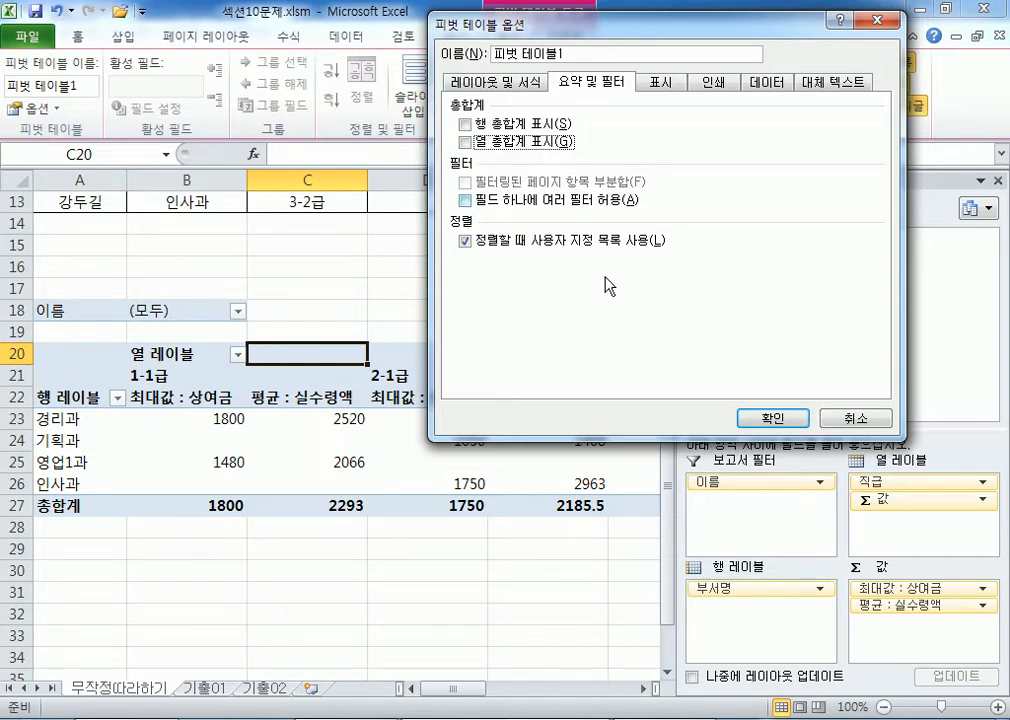
pyautogui.click(771, 416)
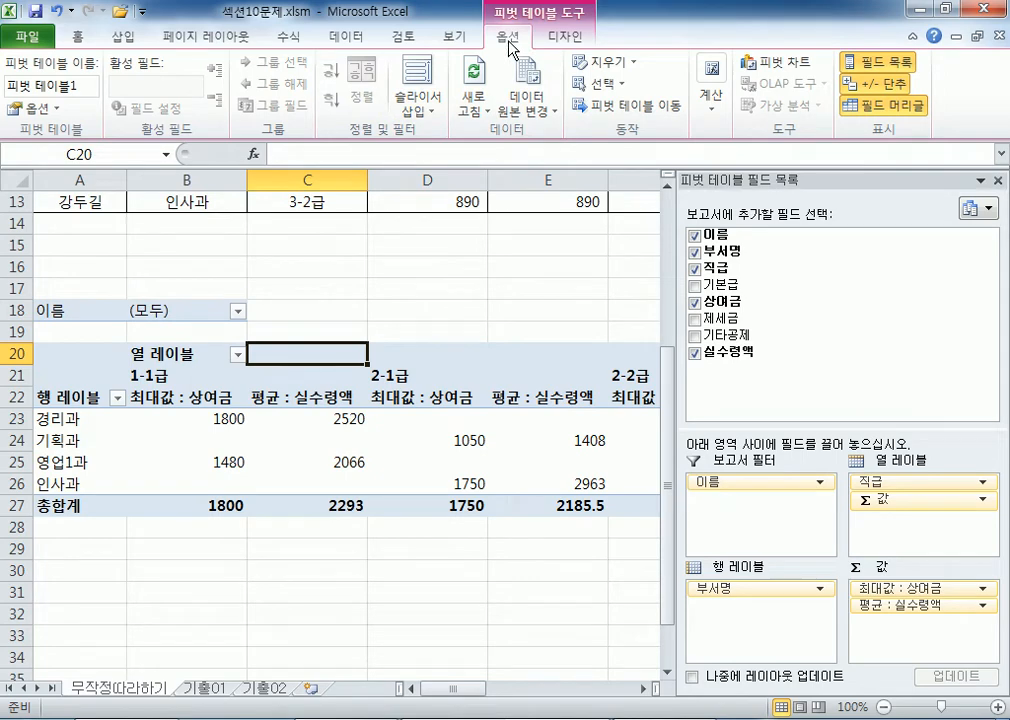
# - Clear 열 총합계 표시 and 행 총합계 표시 in the pivot table options to remove both grand totals
pyautogui.click(31, 107)
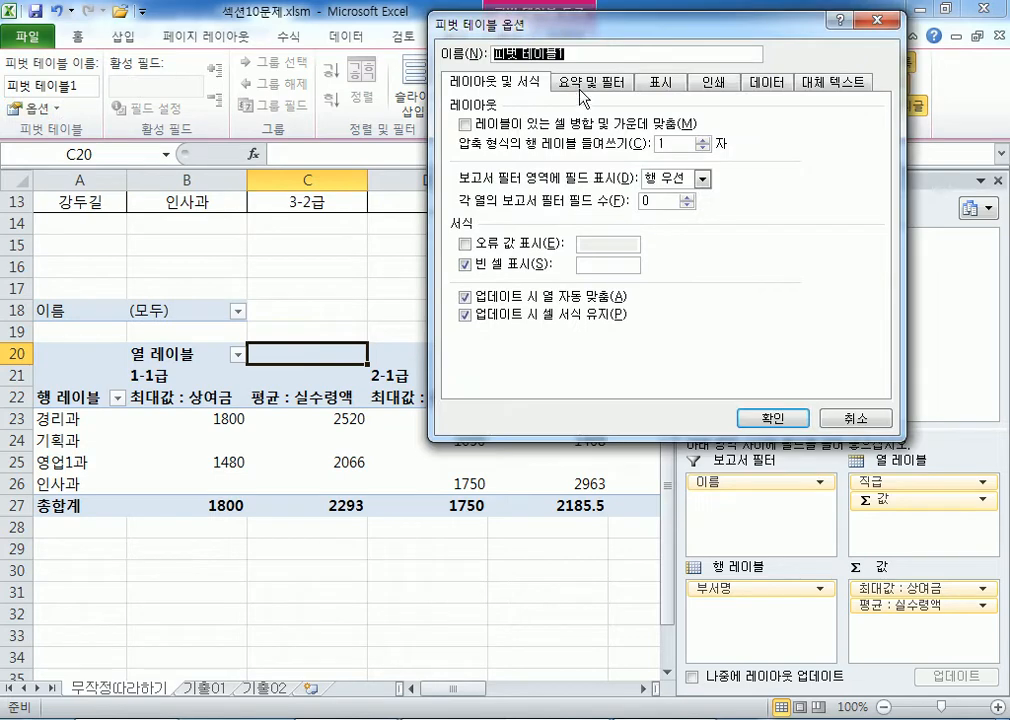
pyautogui.click(583, 84)
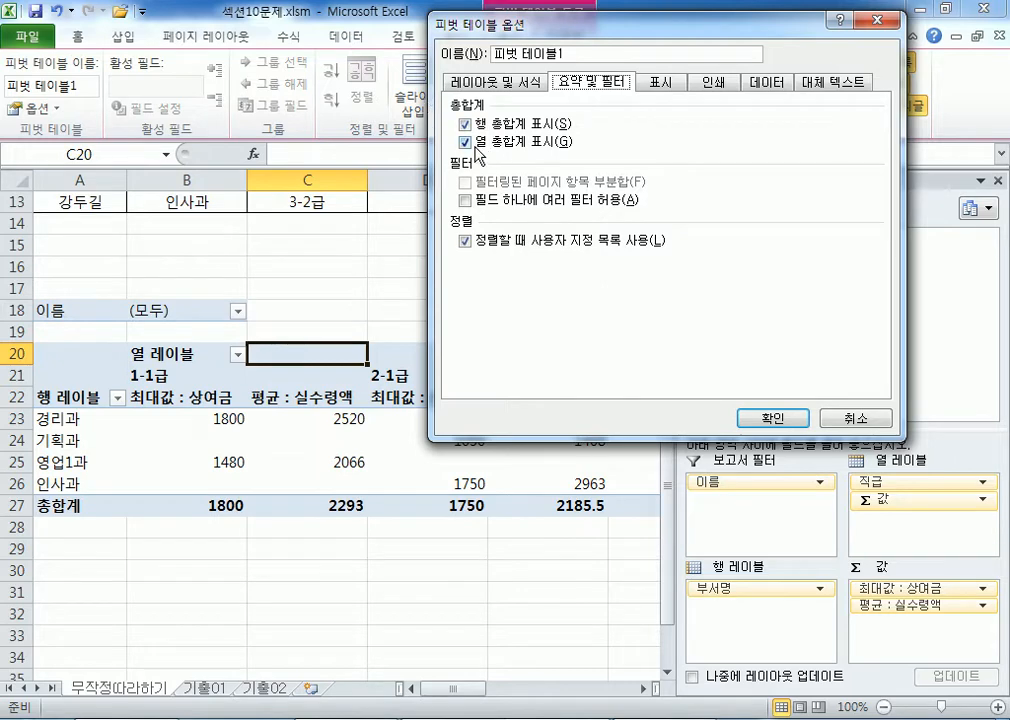
pyautogui.click(467, 141)
pyautogui.click(465, 124)
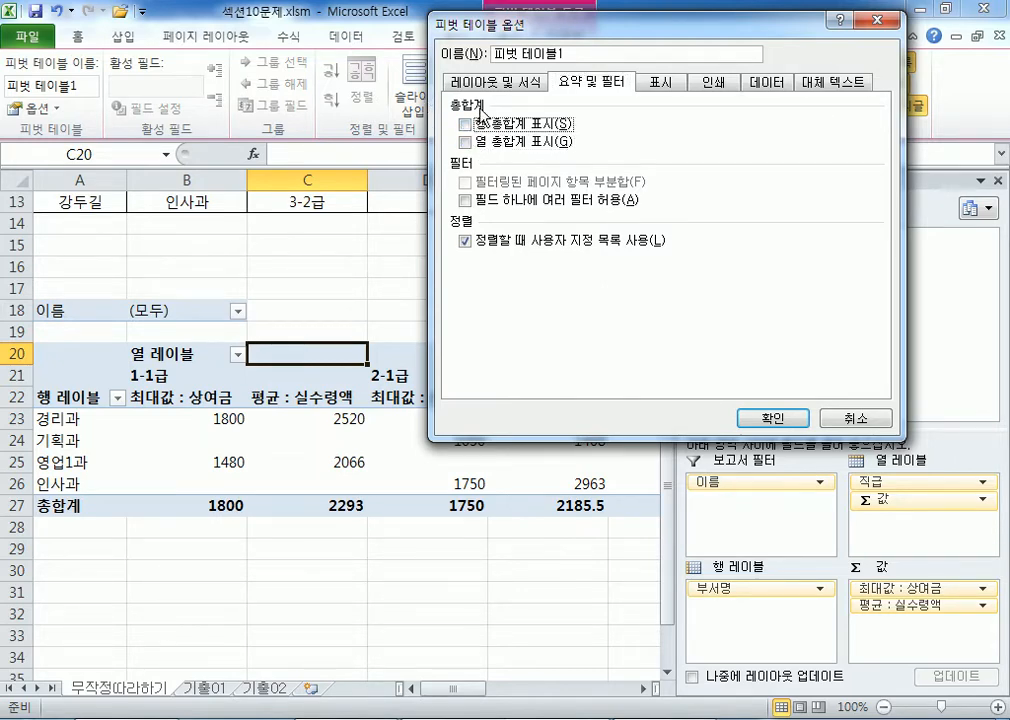
# - Try out 레이블이 있는 셀 병합 및 가운데 맞춤 in the pivot table's layout options, and check the 빈 셀 표시 entry
pyautogui.click(522, 87)
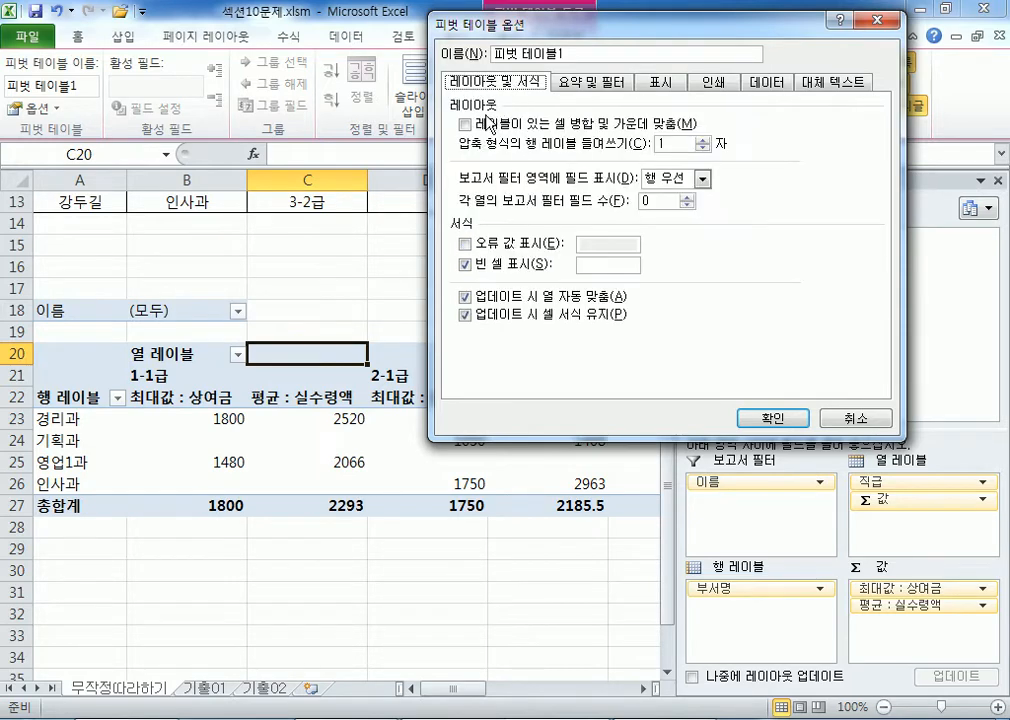
pyautogui.click(465, 125)
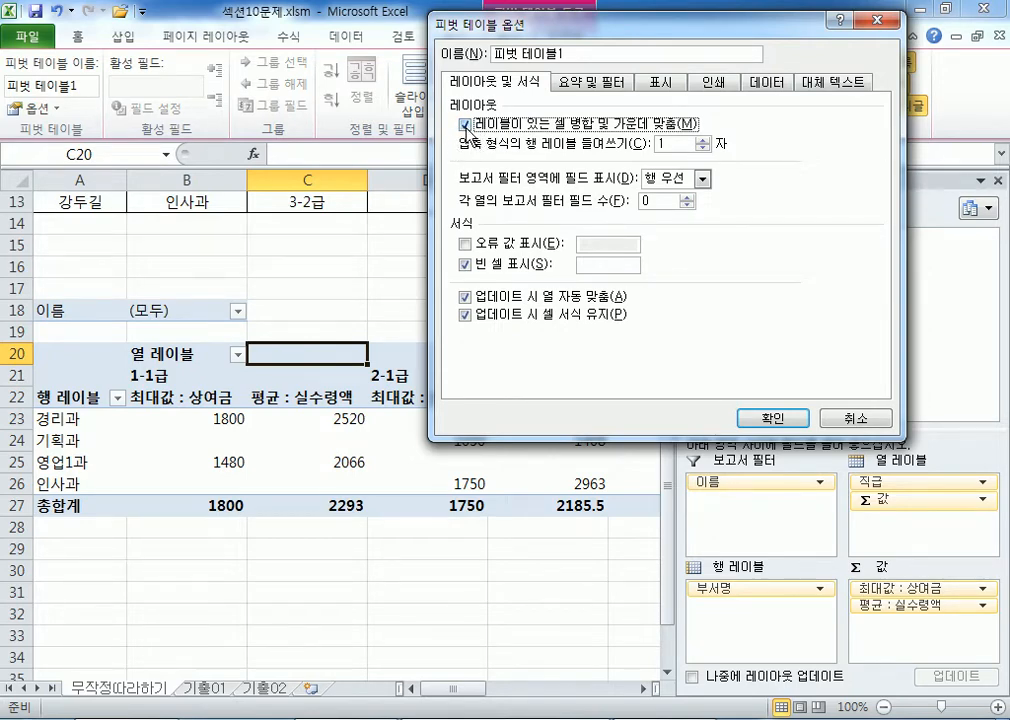
pyautogui.click(466, 125)
pyautogui.click(581, 267)
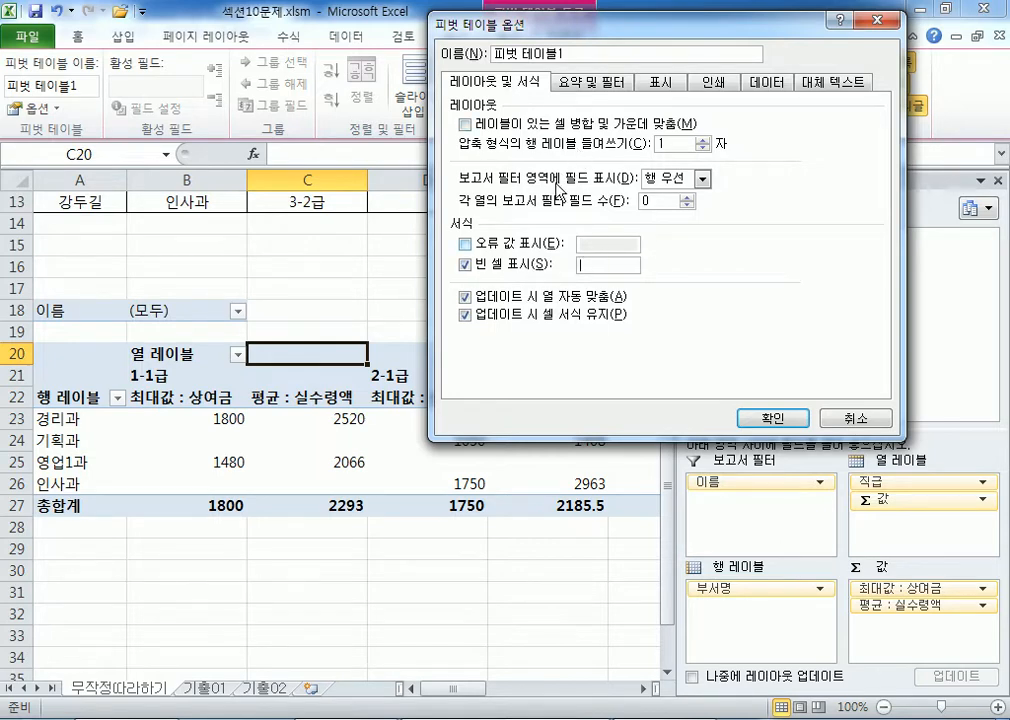
# - Apply the pivot table options with 행 총합계 표시 and 열 총합계 표시 both cleared
pyautogui.click(590, 82)
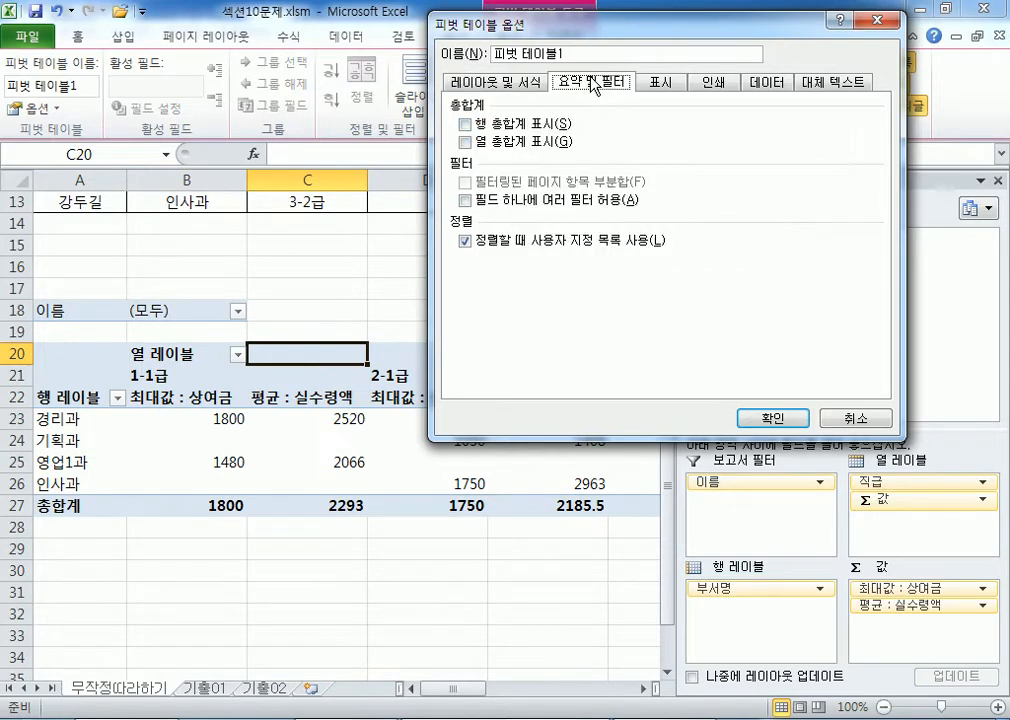
pyautogui.click(464, 124)
pyautogui.click(465, 142)
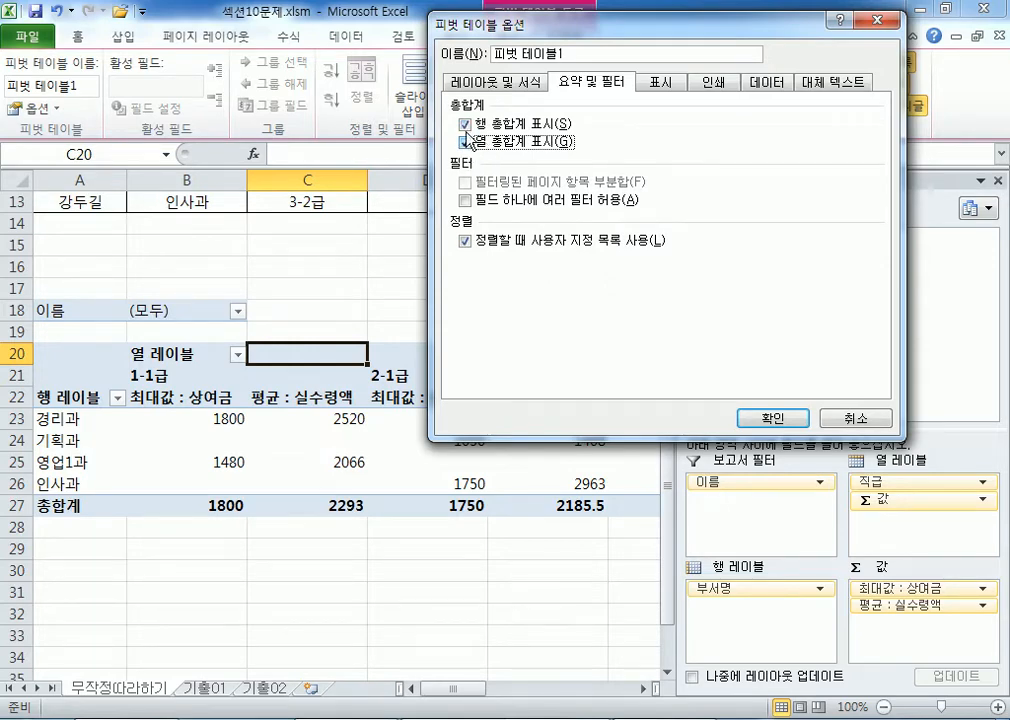
pyautogui.click(464, 124)
pyautogui.click(465, 142)
pyautogui.click(772, 418)
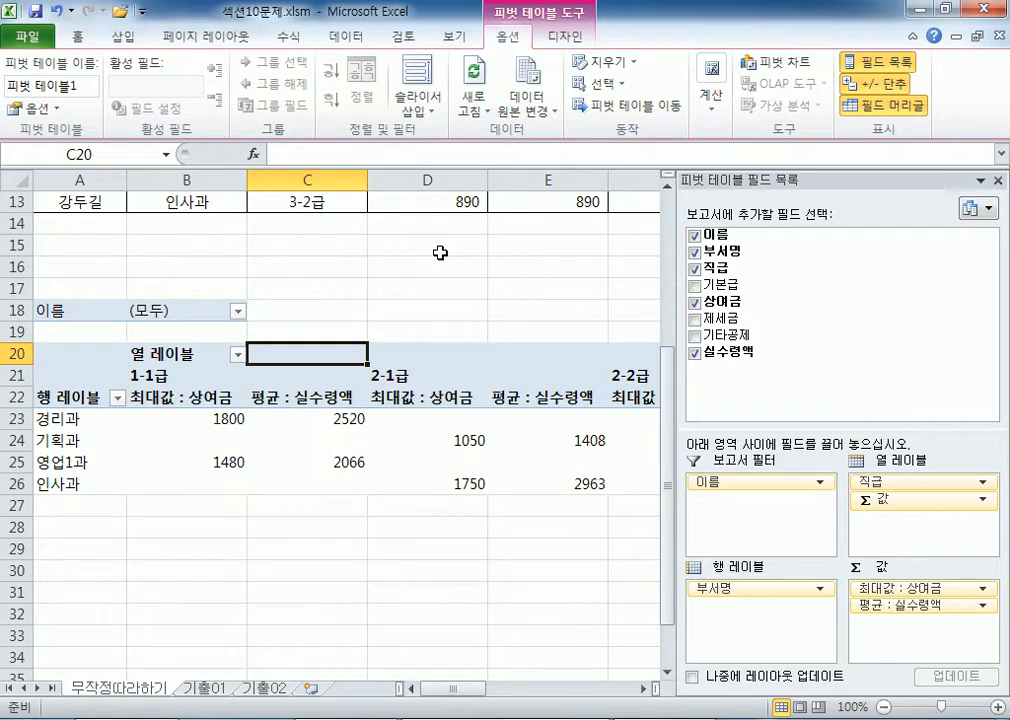
# - Examine the value headings at B22 and C22 and the different ways to reach the field settings of 최대값 : 상여금
pyautogui.click(172, 398)
pyautogui.click(295, 399)
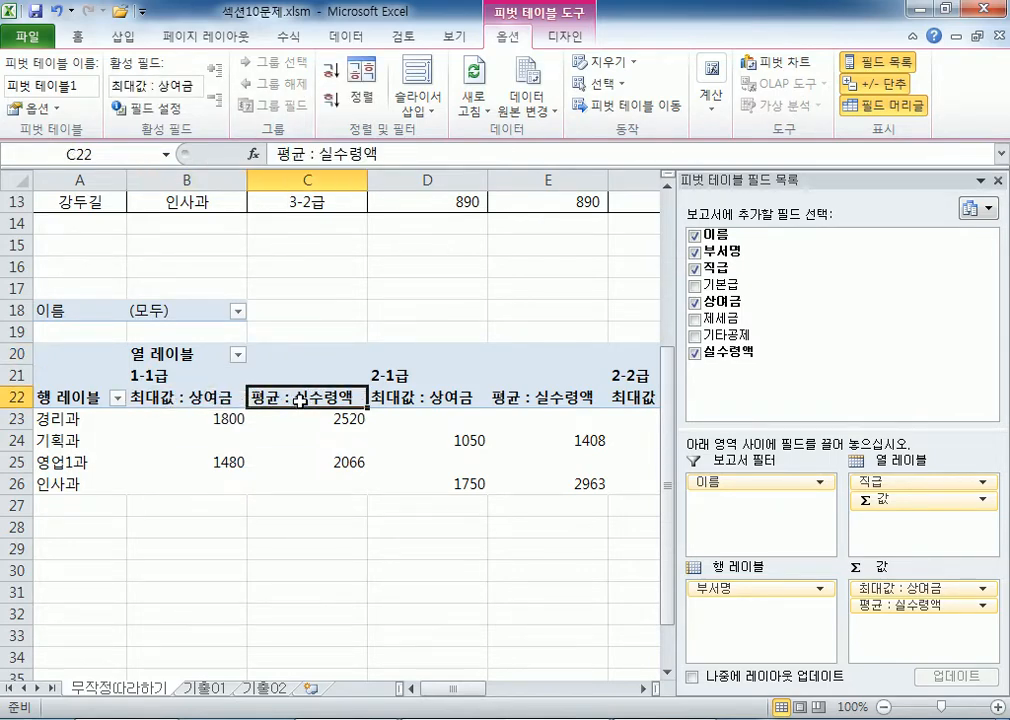
pyautogui.click(226, 402)
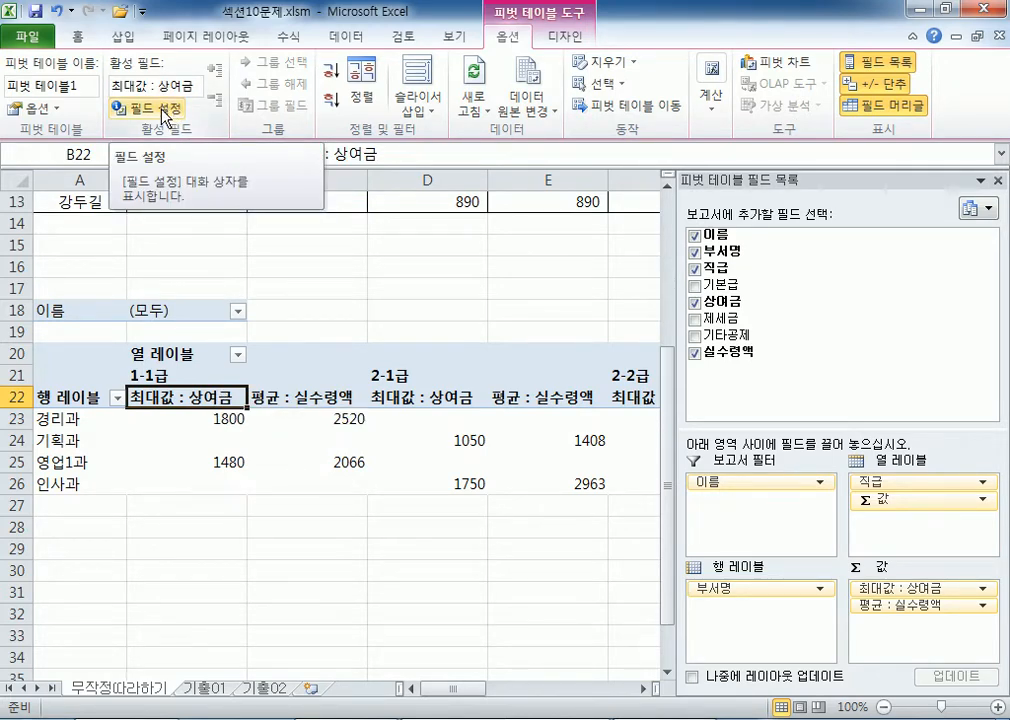
pyautogui.rightClick(165, 400)
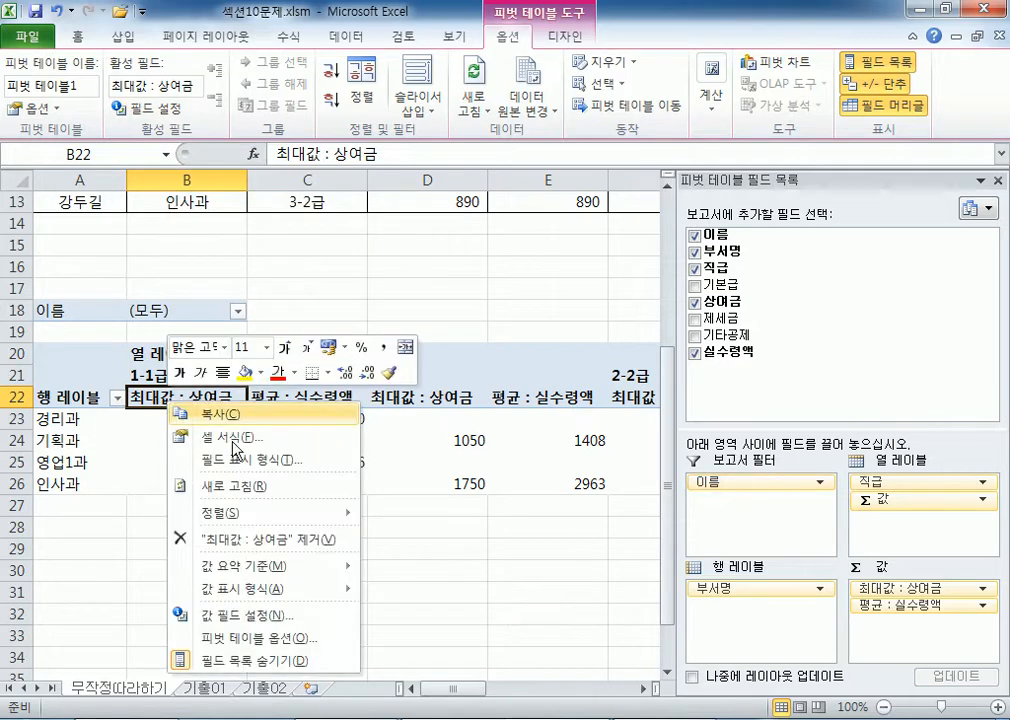
pyautogui.click(846, 178)
pyautogui.moveTo(640, 145); pyautogui.dragTo(489, 131)
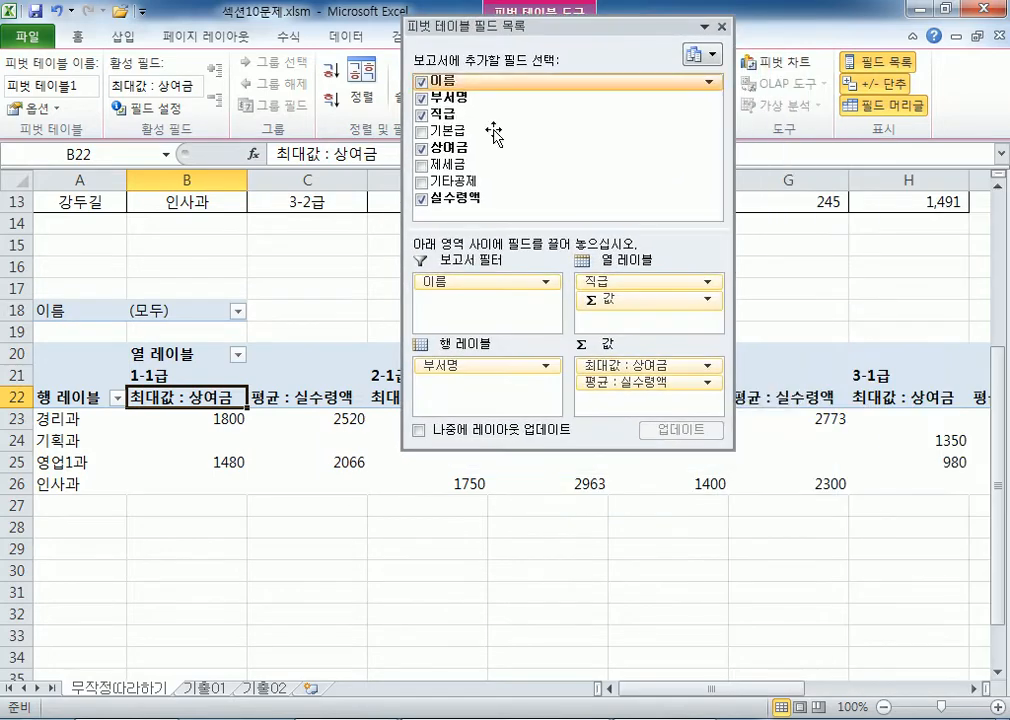
pyautogui.click(533, 365)
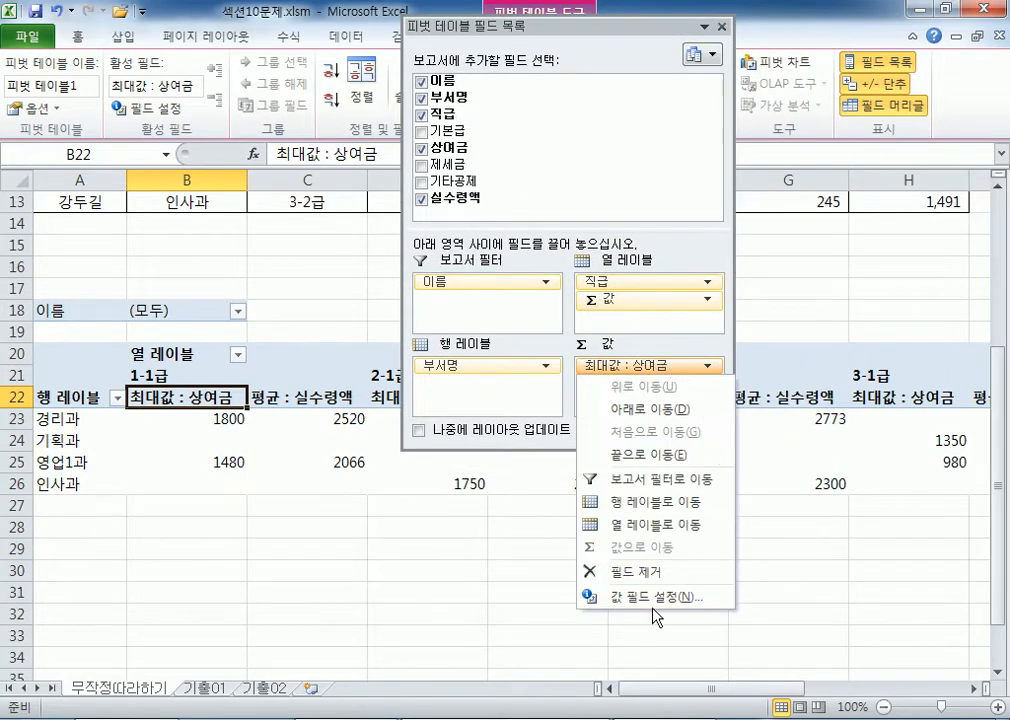
pyautogui.doubleClick(530, 33)
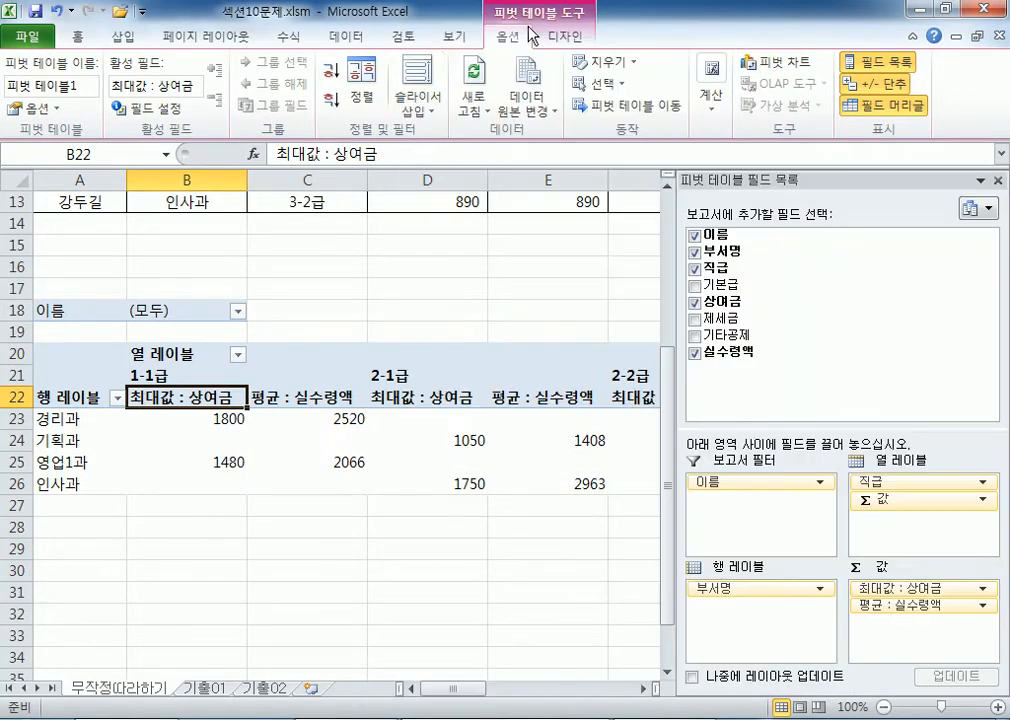
# - Format the 최대값 : 상여금 value field as 숫자 with the 1000 단위 구분 기호 through its value field settings
pyautogui.click(145, 108)
pyautogui.moveTo(567, 97); pyautogui.dragTo(620, 57)
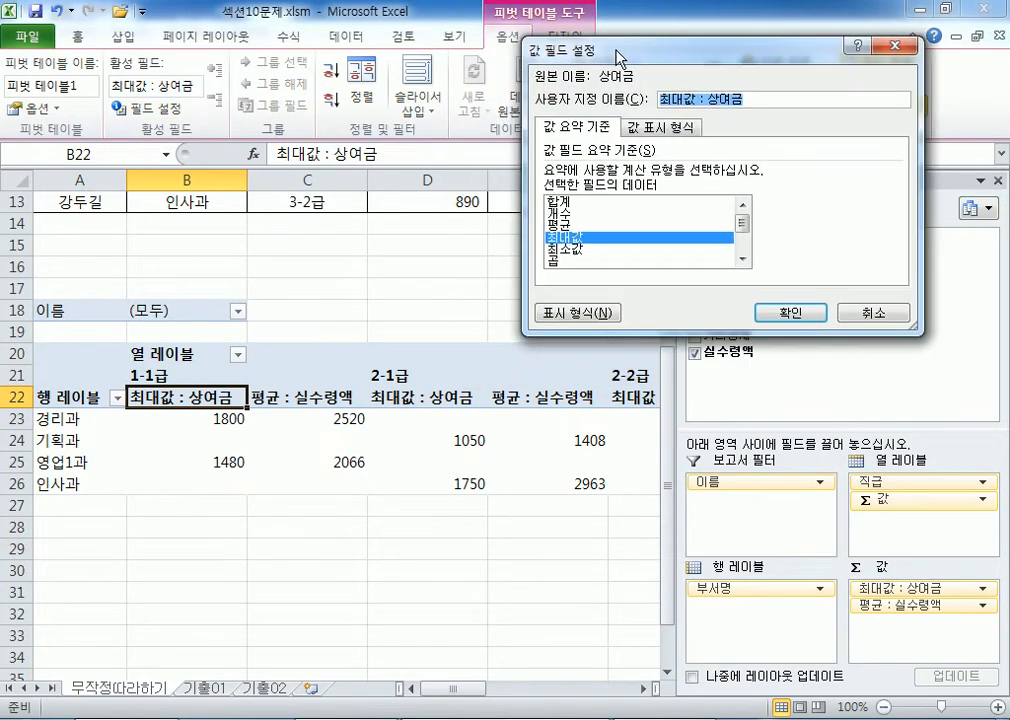
pyautogui.click(596, 315)
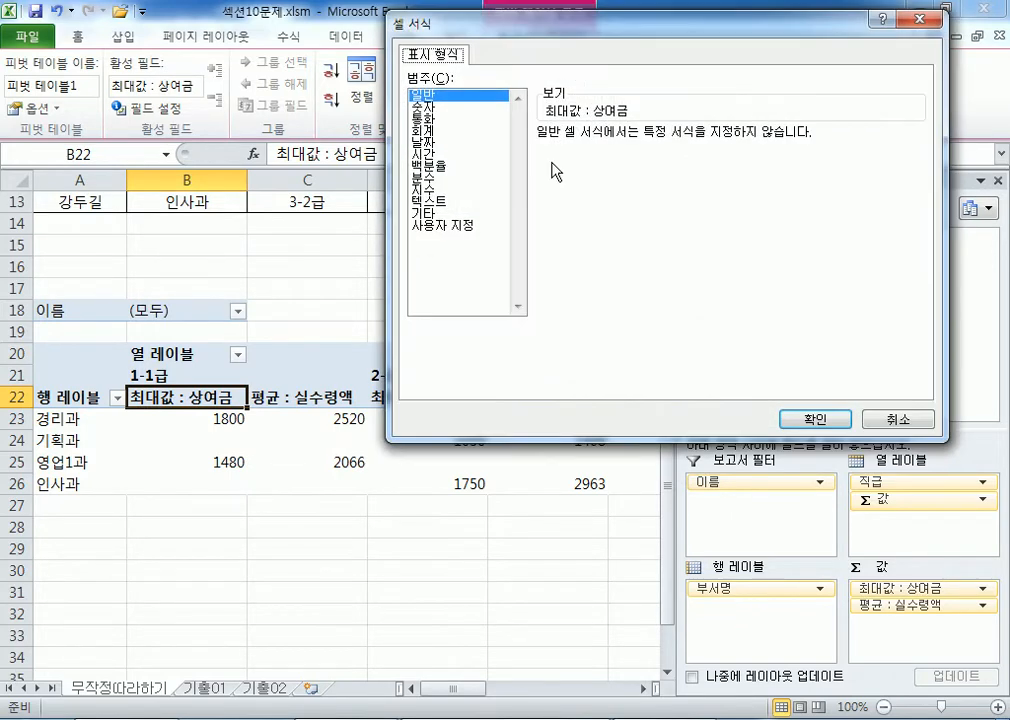
pyautogui.click(424, 108)
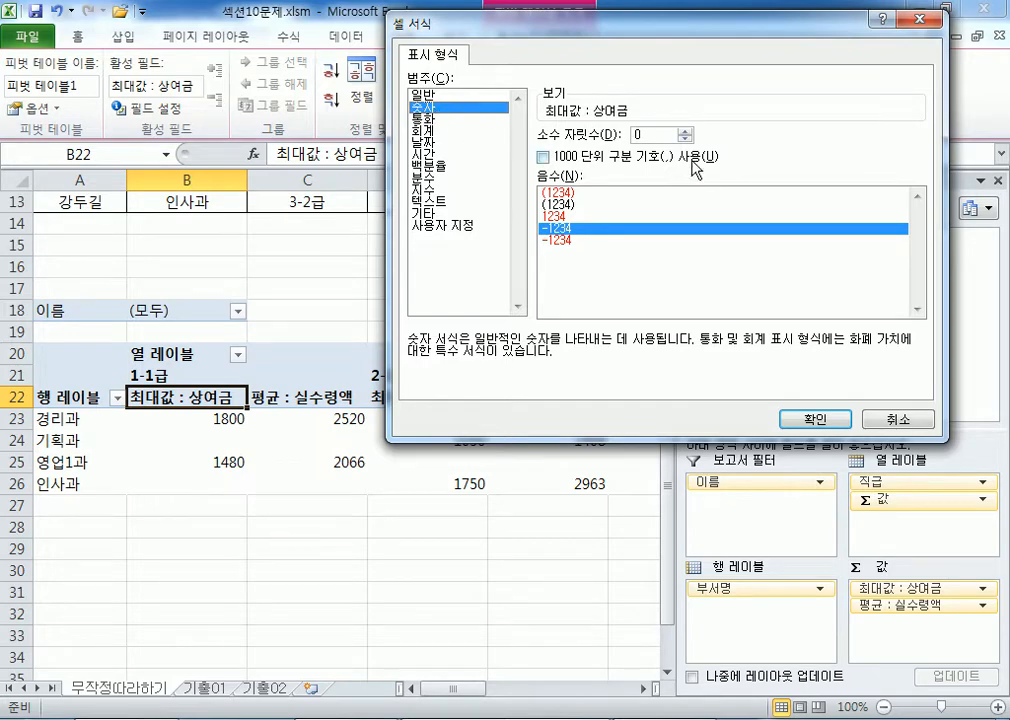
pyautogui.click(545, 158)
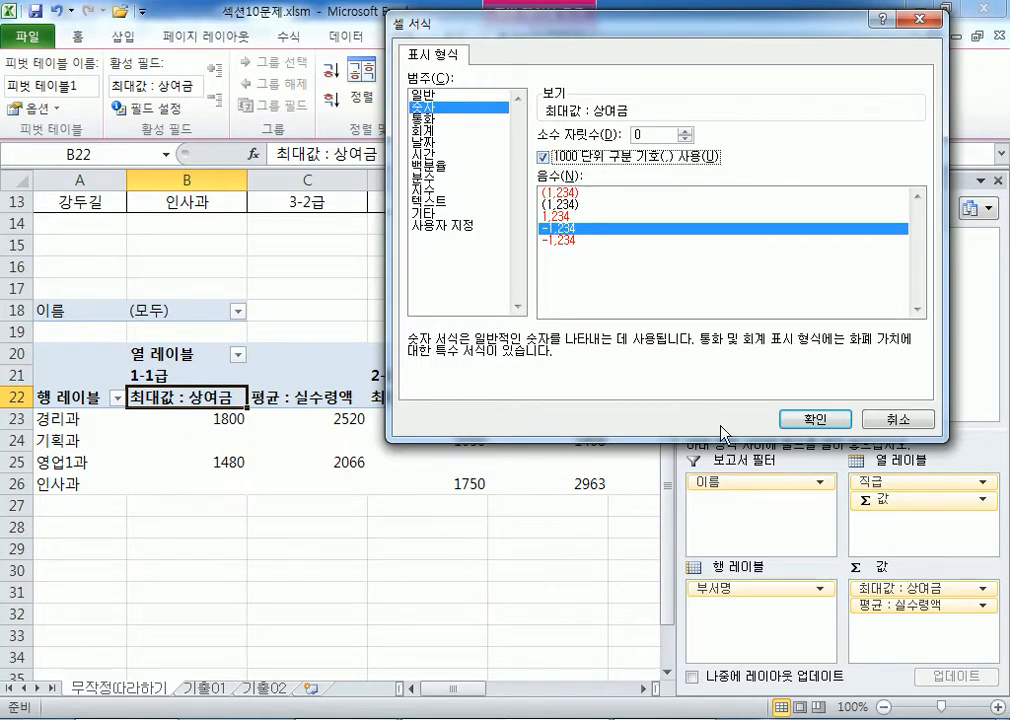
pyautogui.click(789, 418)
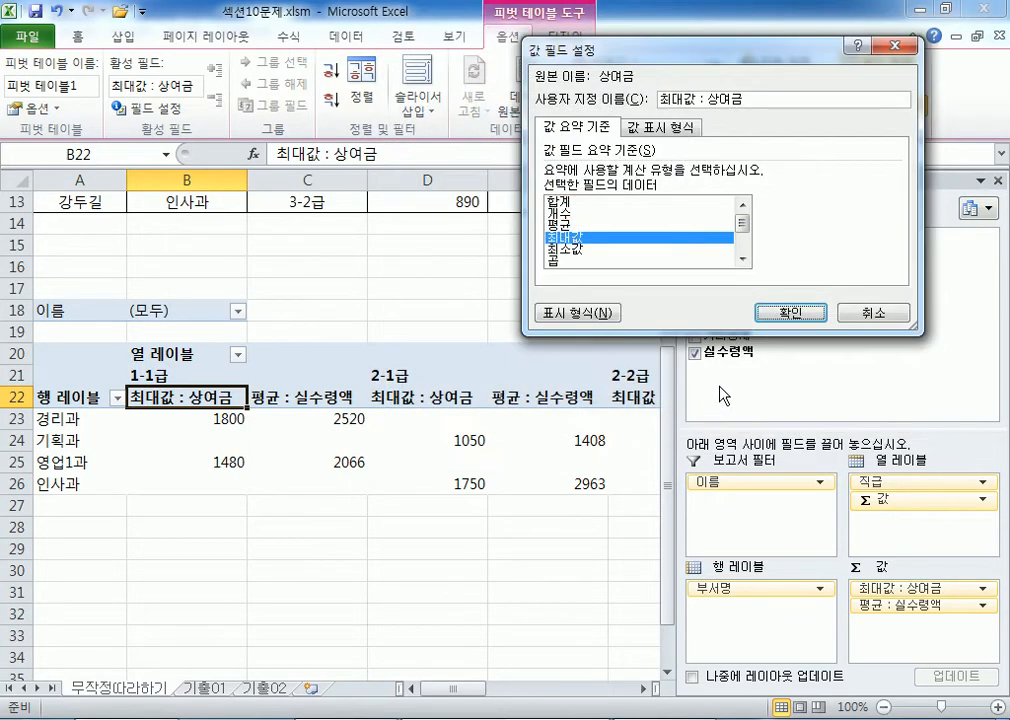
pyautogui.click(790, 312)
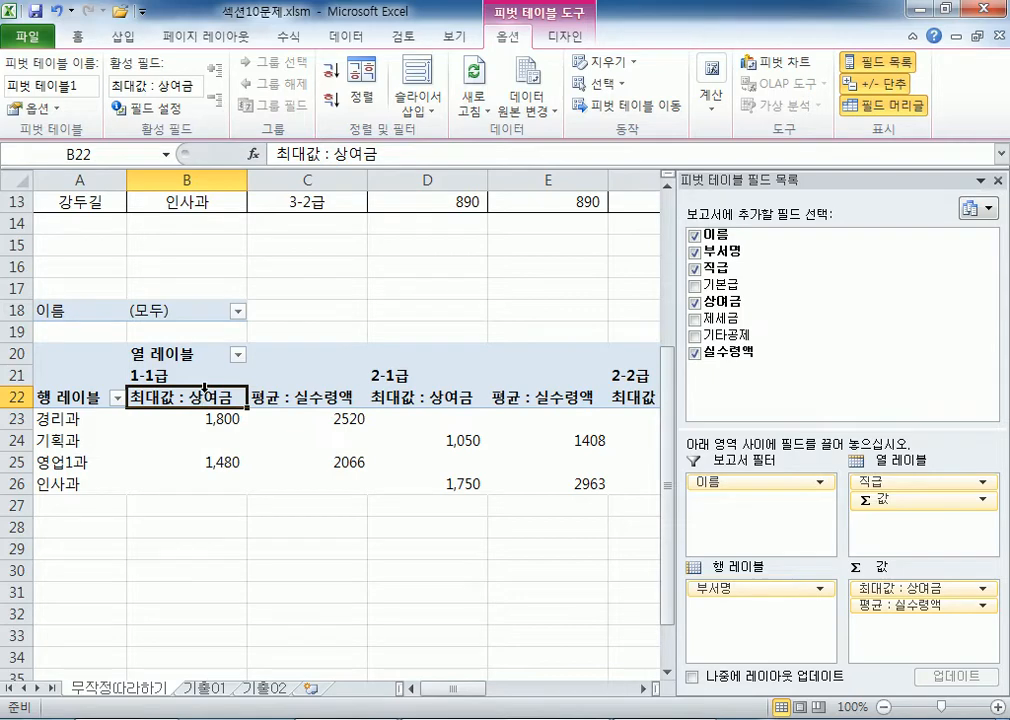
# - Format the 평균 : 실수령액 value field as 숫자 with the 1000 단위 구분 기호 through its value field settings
pyautogui.click(328, 398)
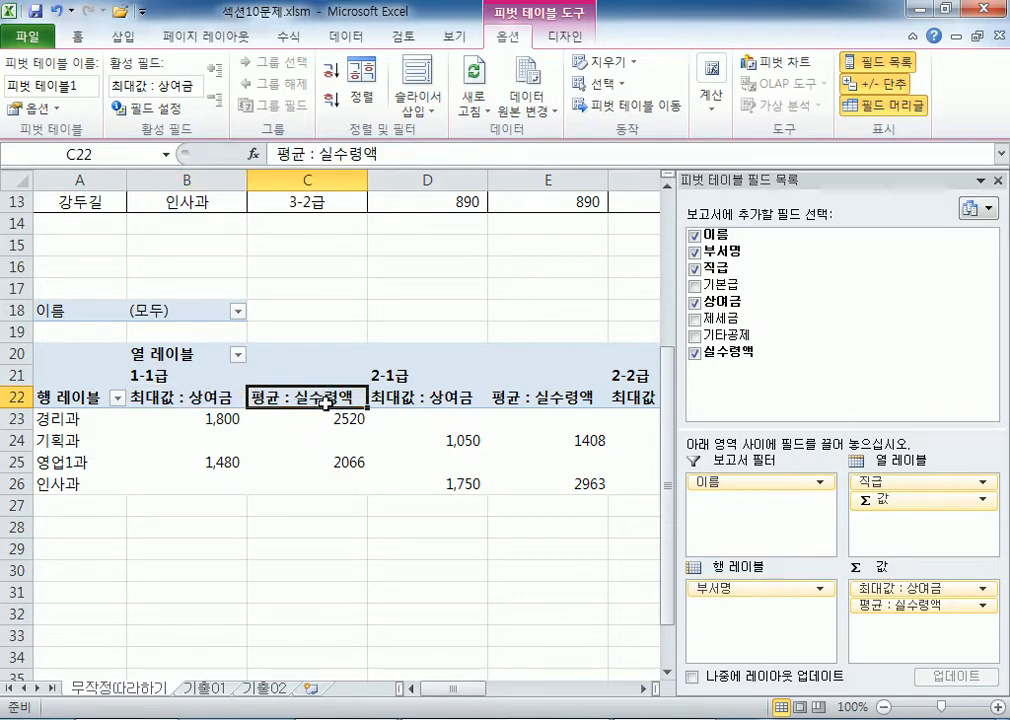
pyautogui.click(168, 108)
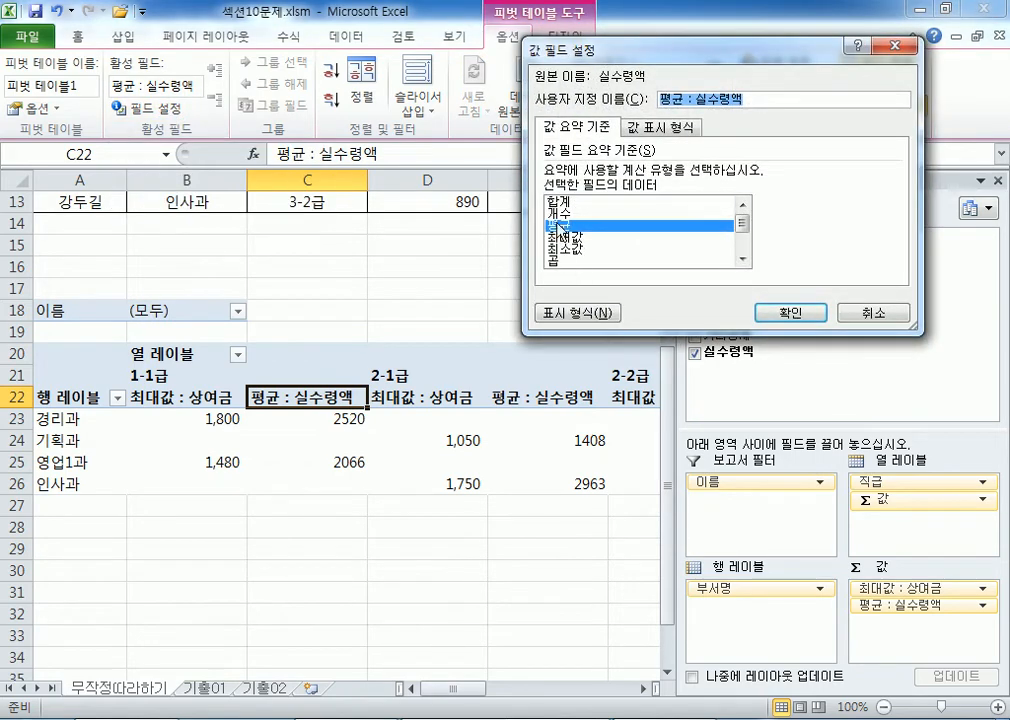
pyautogui.click(567, 313)
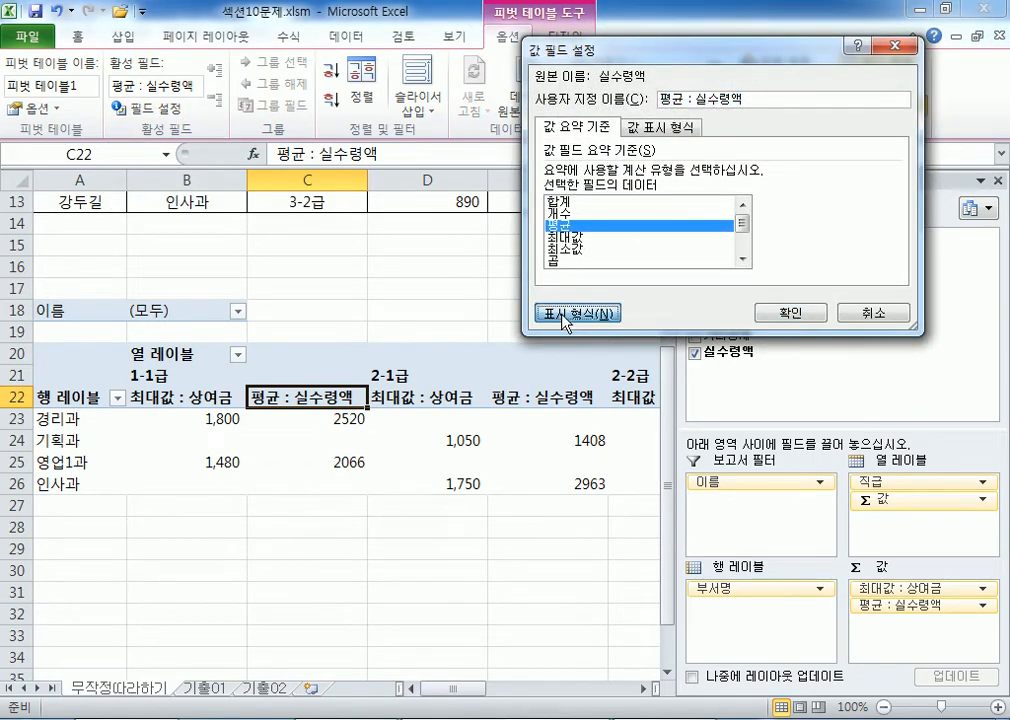
pyautogui.click(482, 94)
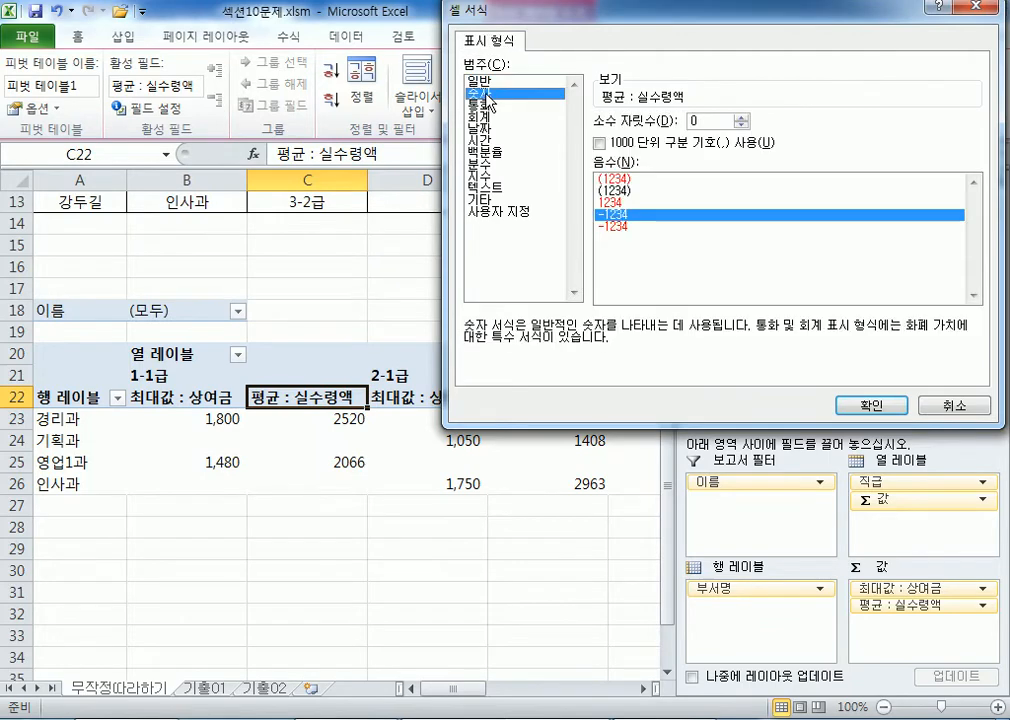
pyautogui.click(601, 144)
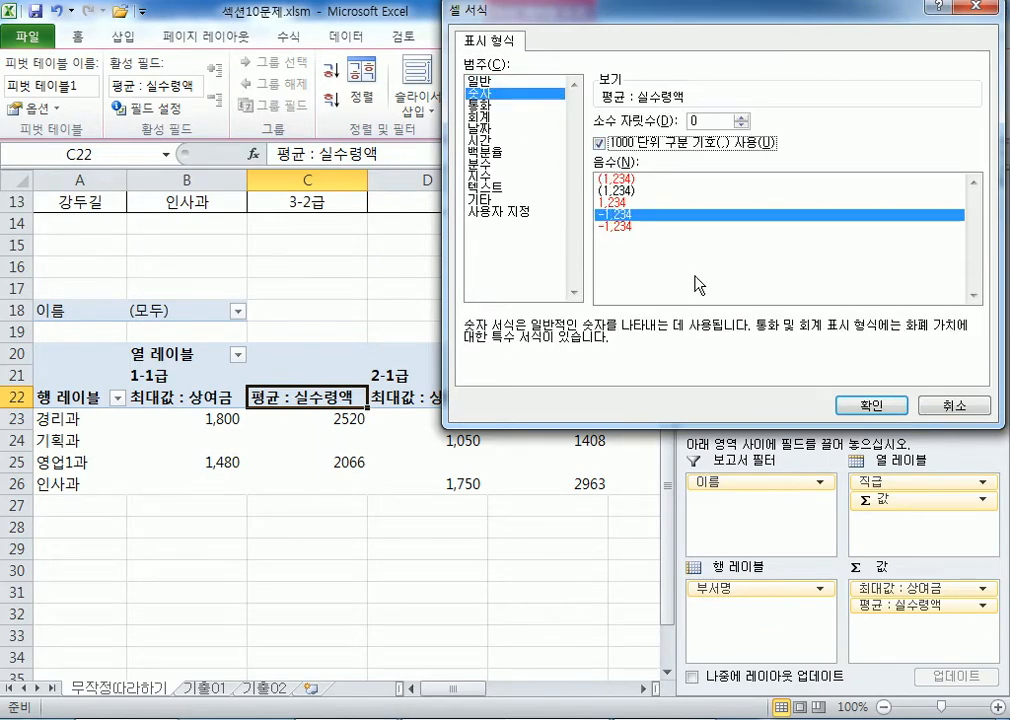
pyautogui.click(871, 405)
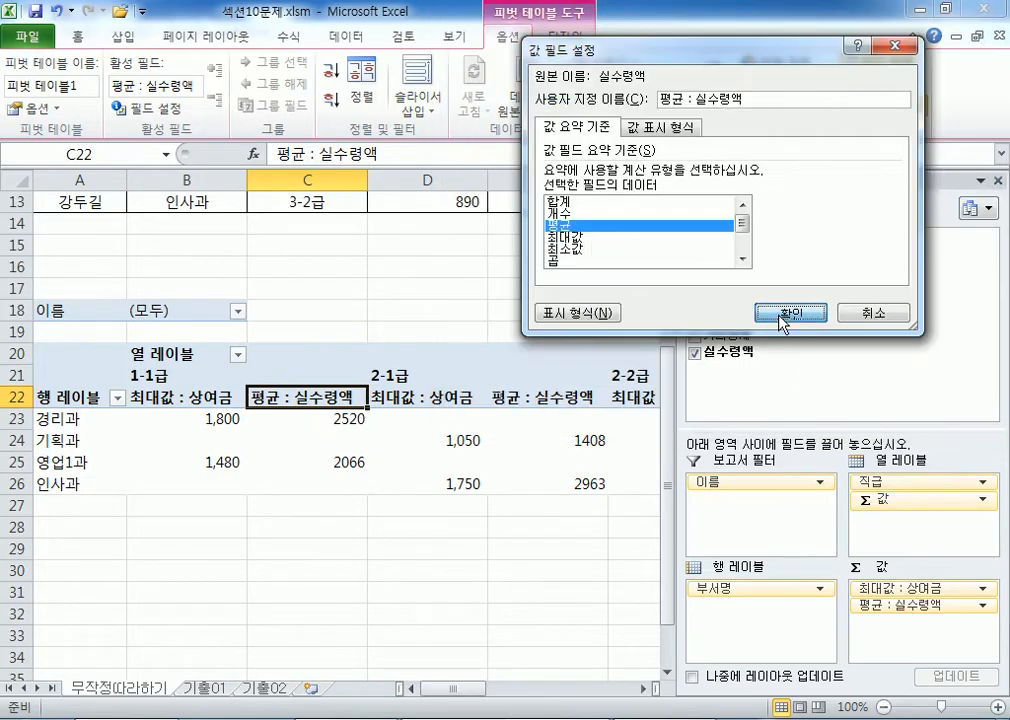
pyautogui.click(790, 313)
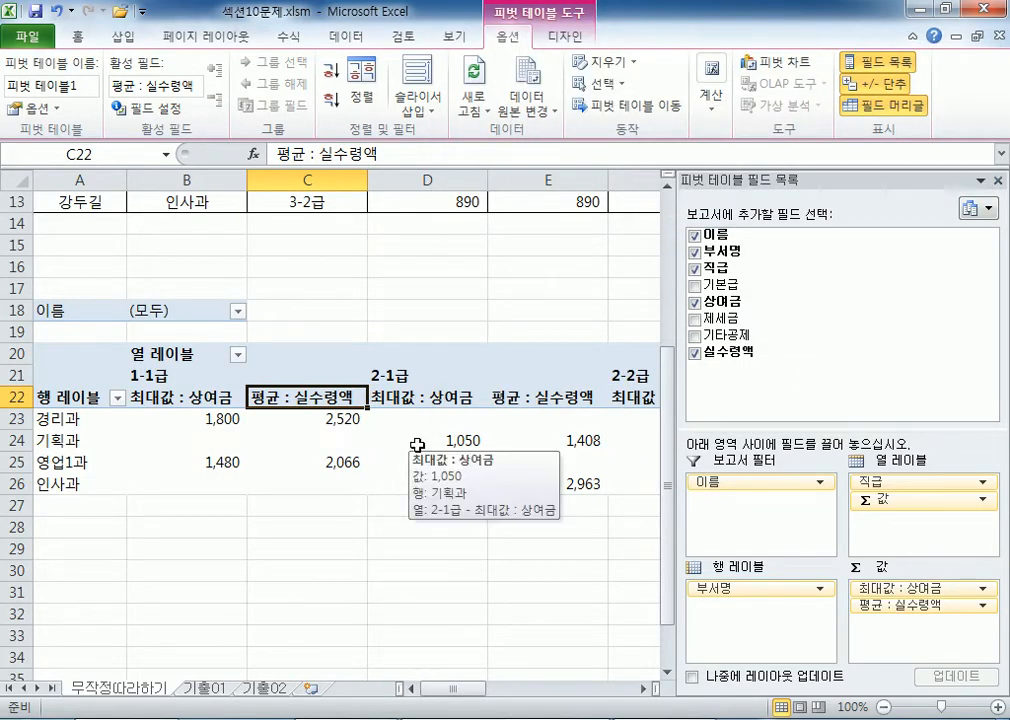
# - Select the pivot table's value cells from B23 and compare the general cell formatting commands, ending at H22
pyautogui.click(212, 552)
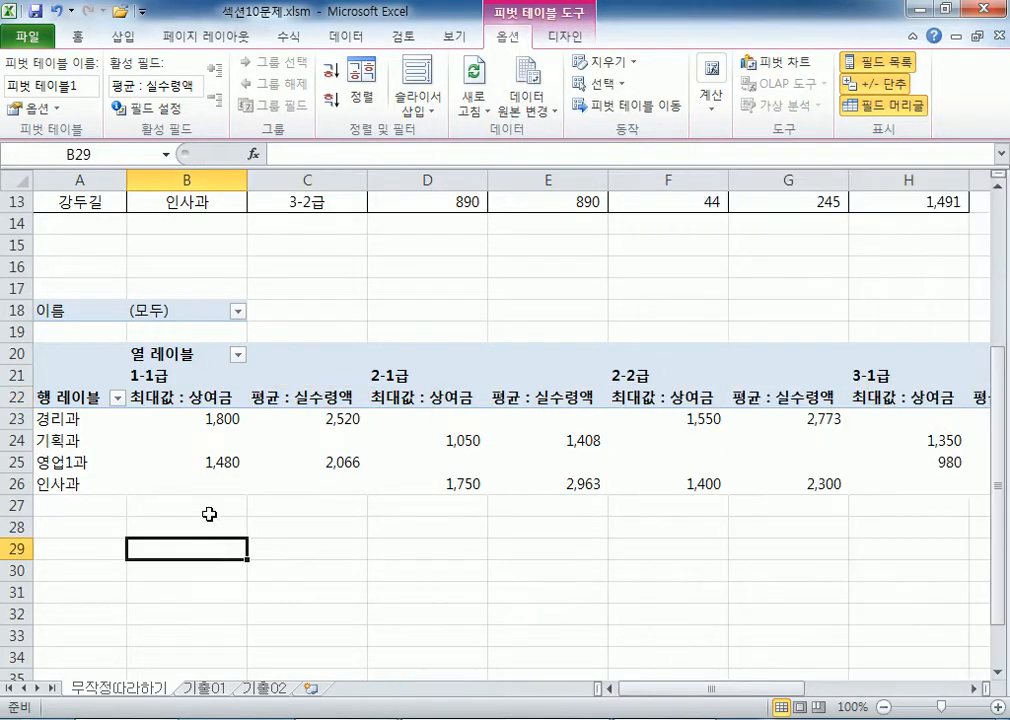
pyautogui.moveTo(185, 420); pyautogui.dragTo(830, 415)
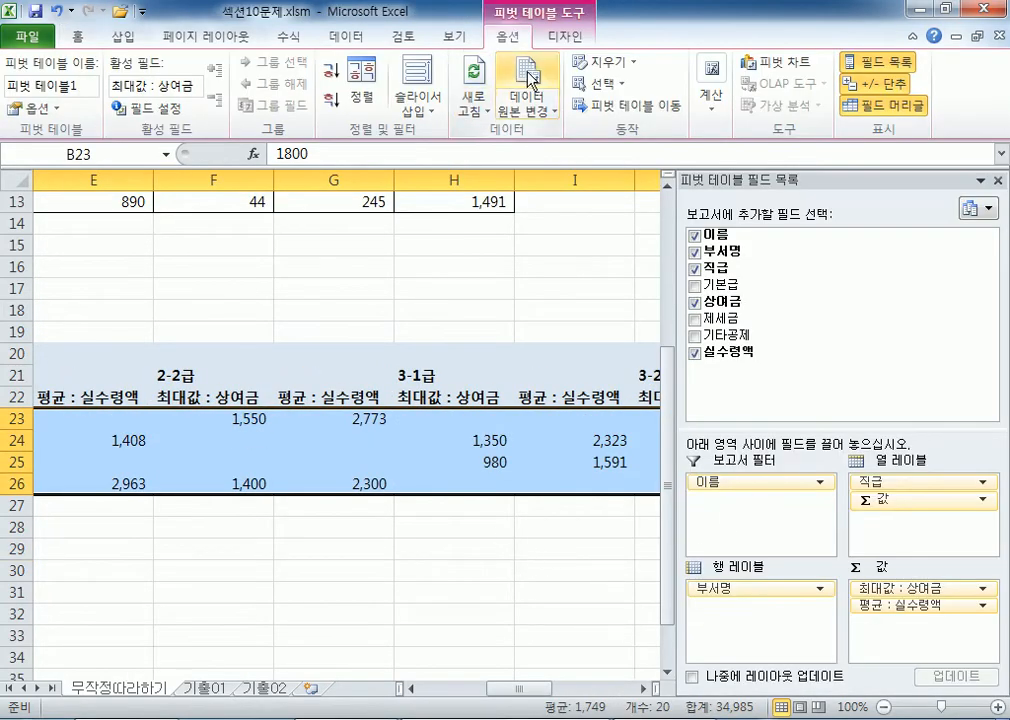
pyautogui.click(72, 37)
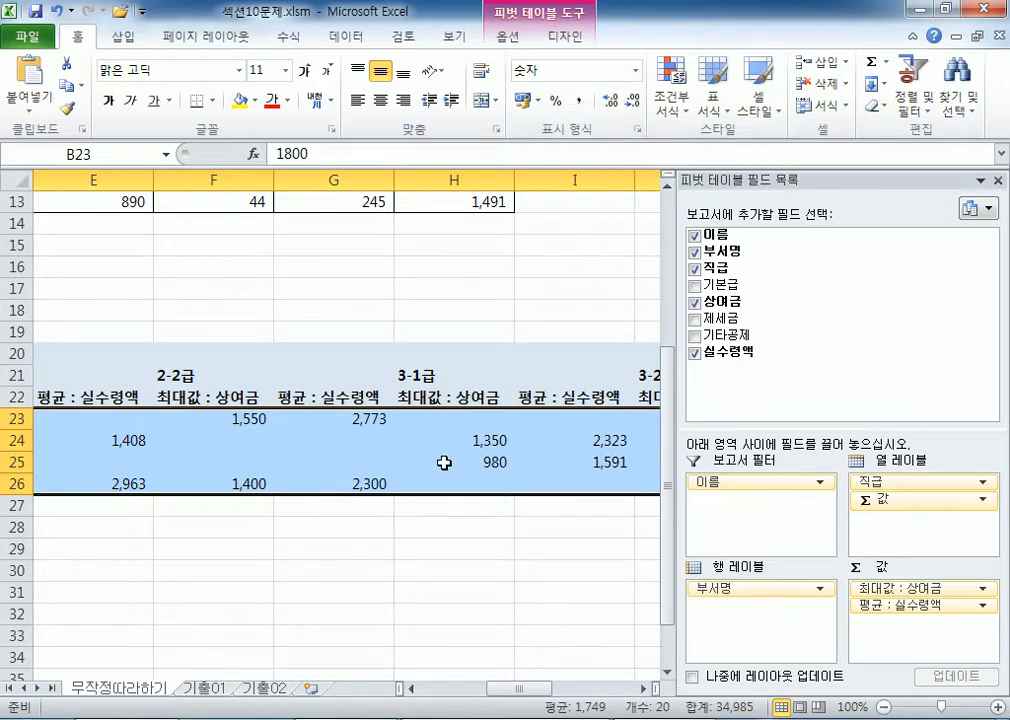
pyautogui.click(372, 396)
pyautogui.click(470, 400)
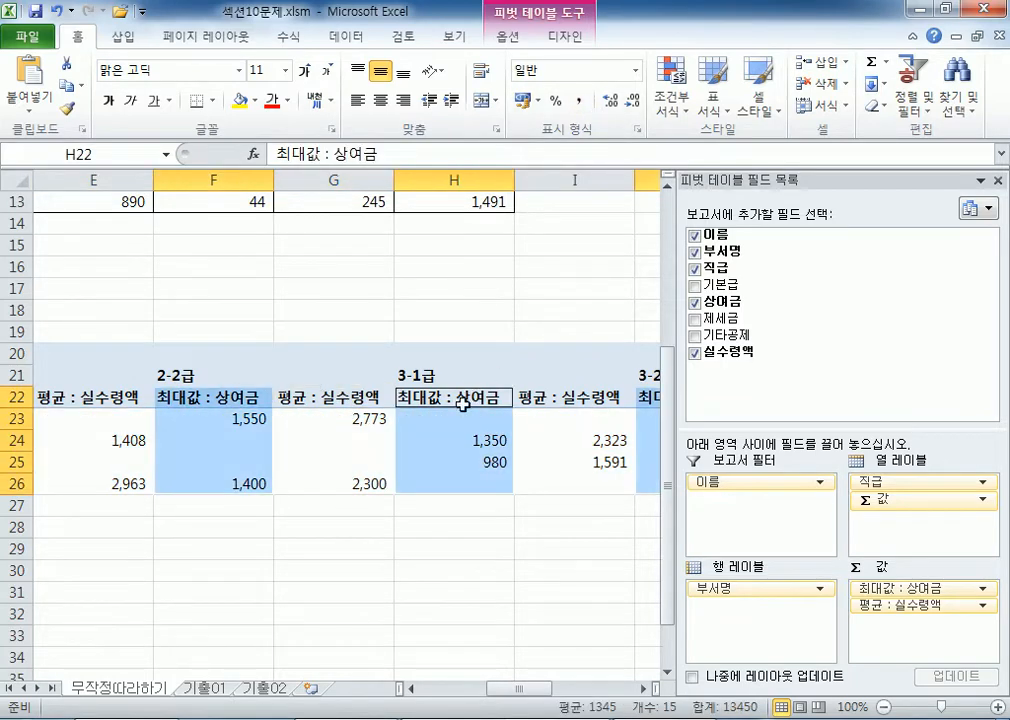
pyautogui.click(466, 400)
# - Review the number format of 최대값 : 상여금 from H22 in its value field settings, cancel, and return to A22
pyautogui.click(507, 37)
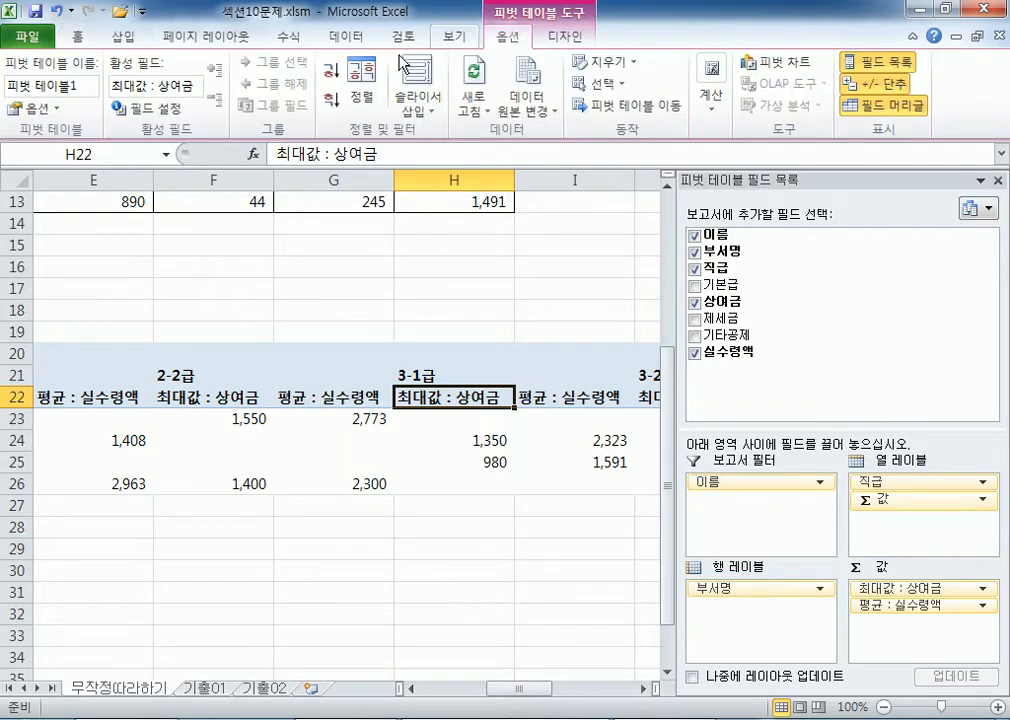
pyautogui.click(158, 108)
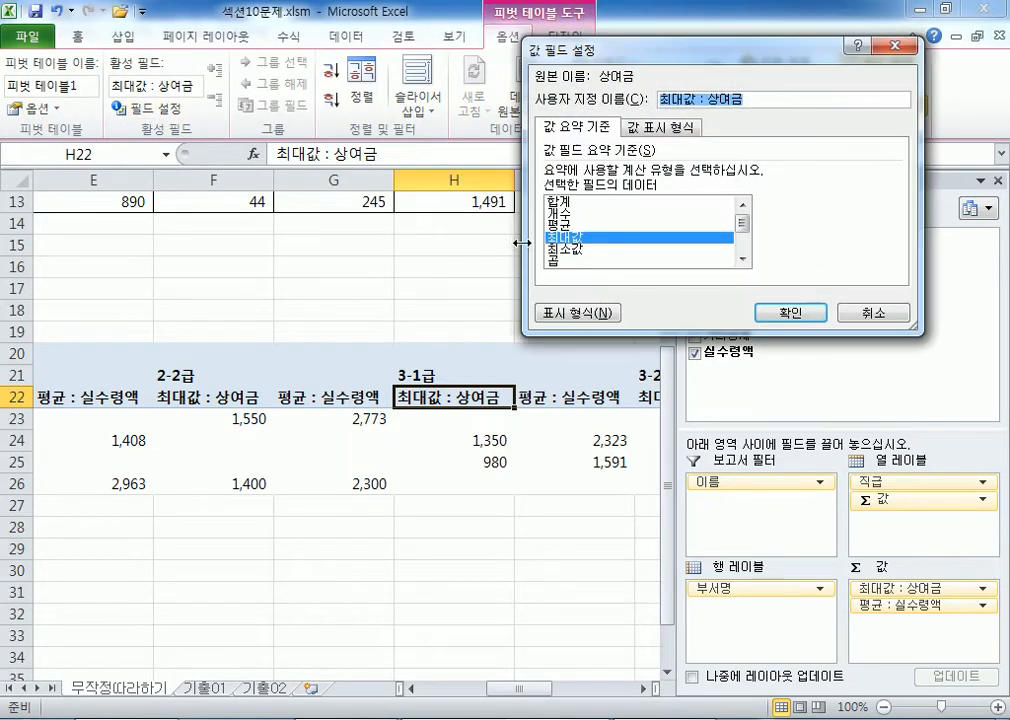
pyautogui.click(591, 313)
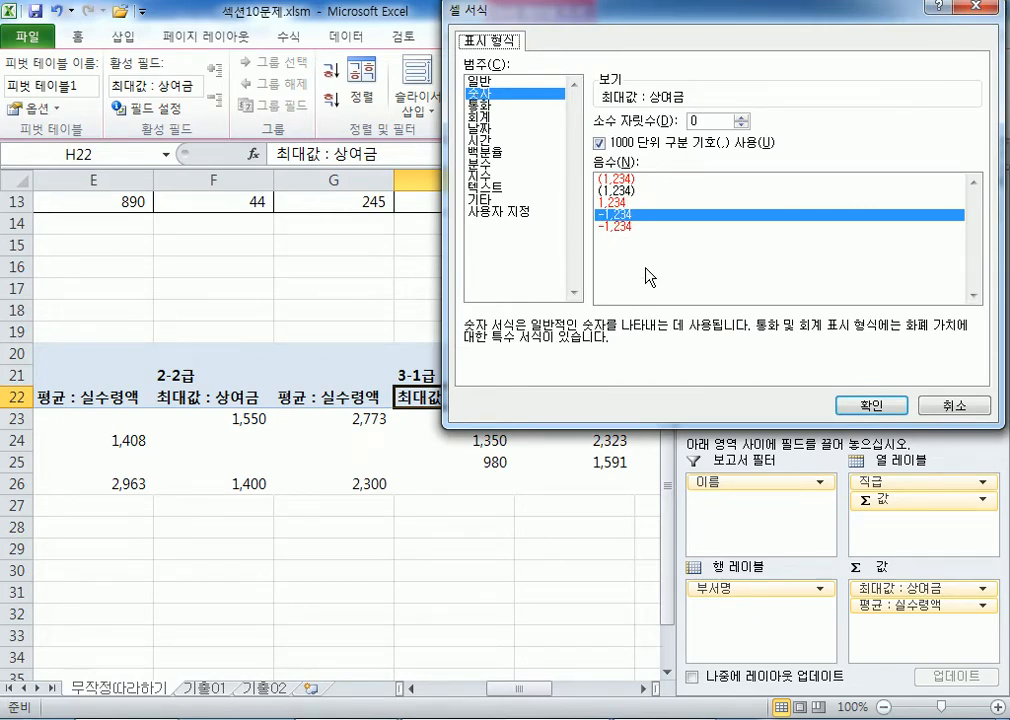
pyautogui.click(884, 404)
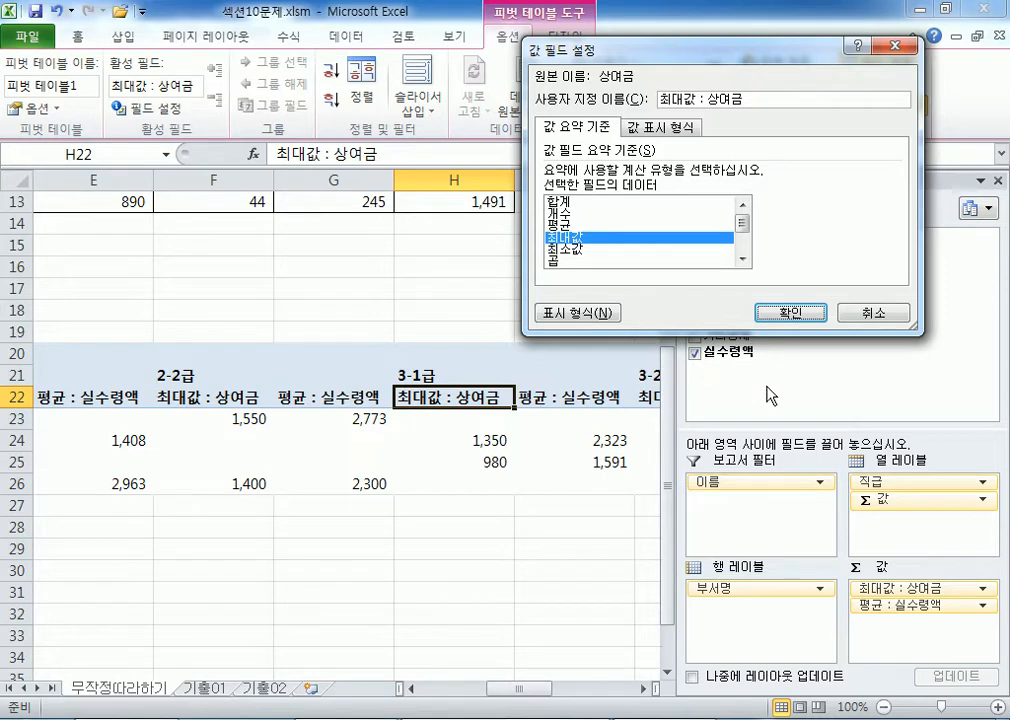
pyautogui.click(876, 313)
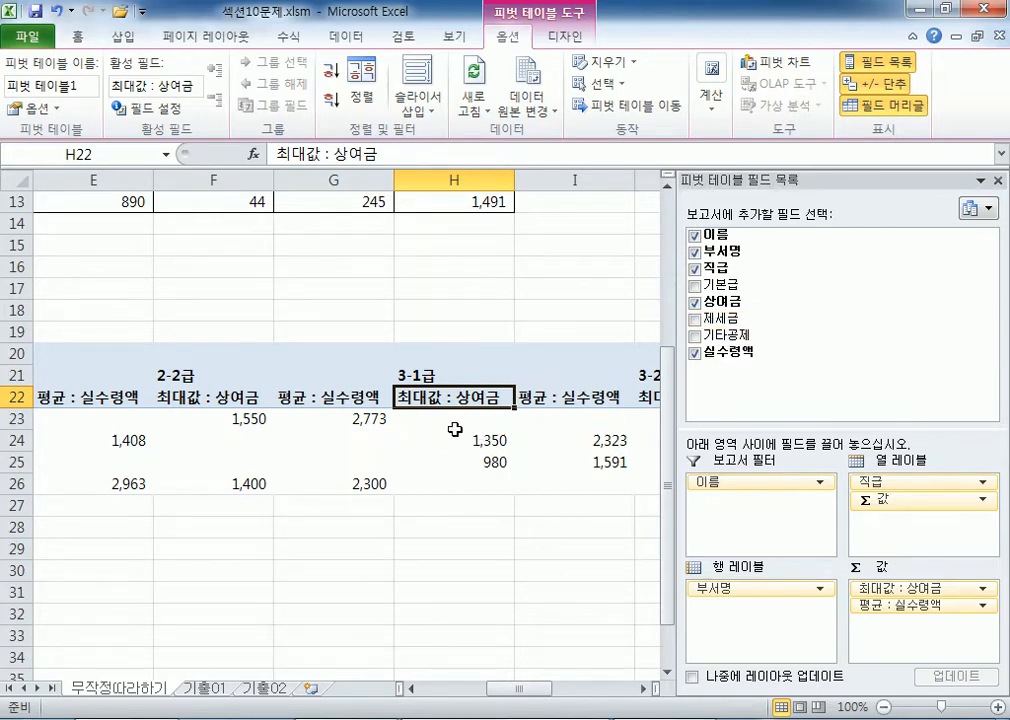
pyautogui.press('Home')
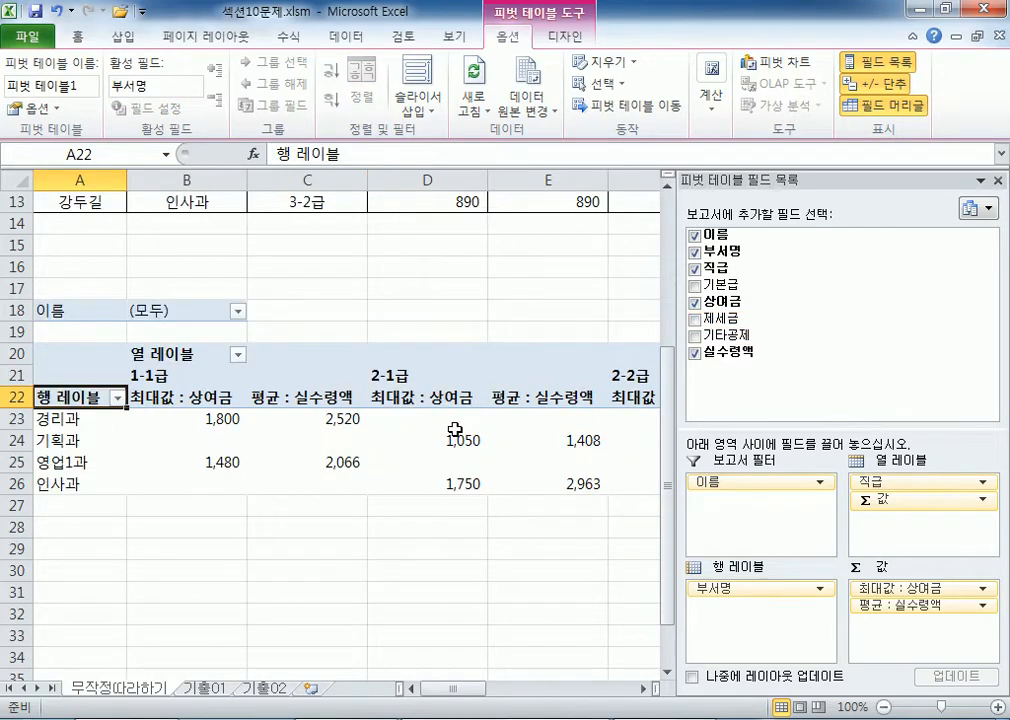
# - Apply the teal pivot table style from the first row of the 보통 category to the pivot table
pyautogui.click(562, 47)
pyautogui.click(520, 42)
pyautogui.click(573, 40)
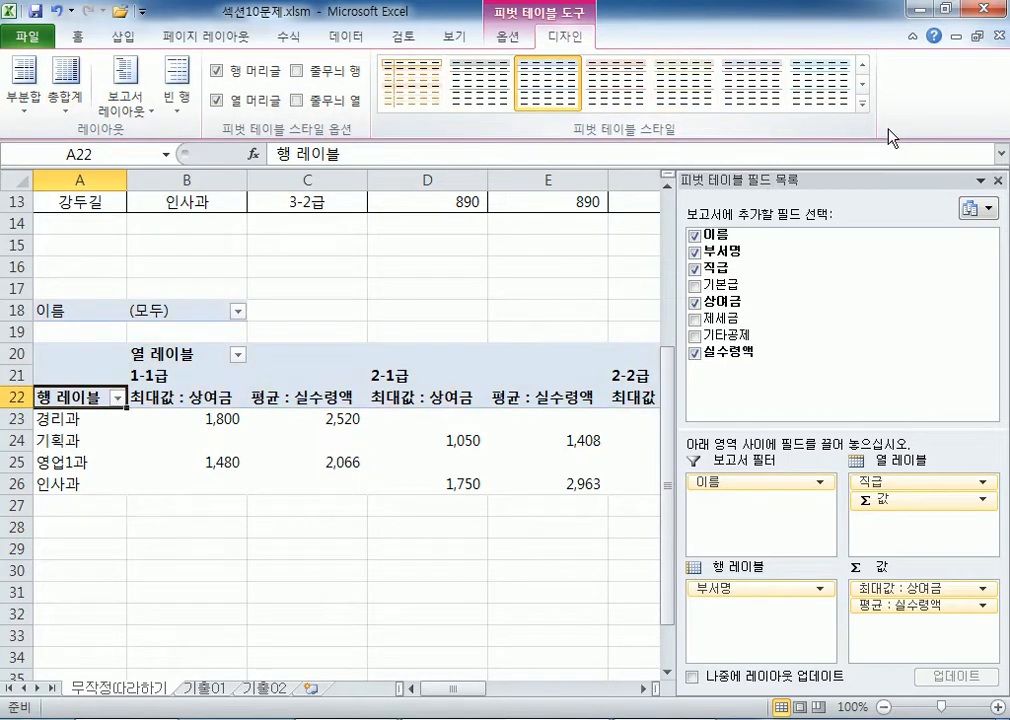
pyautogui.click(862, 103)
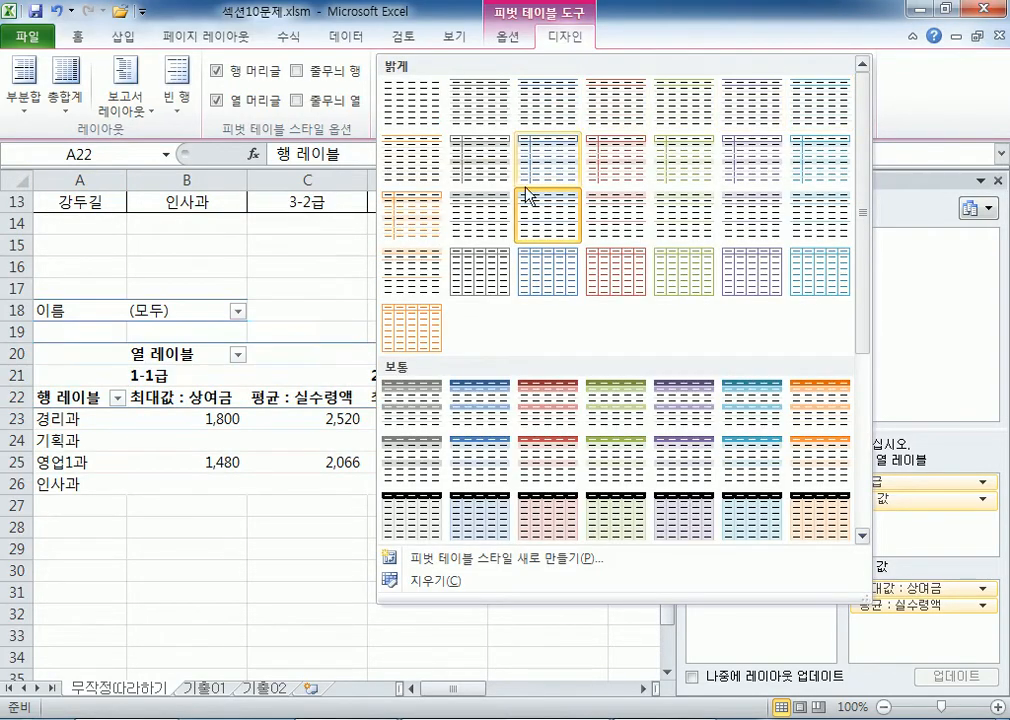
pyautogui.scroll(-3, 430, 366)
pyautogui.scroll(3, 400, 232)
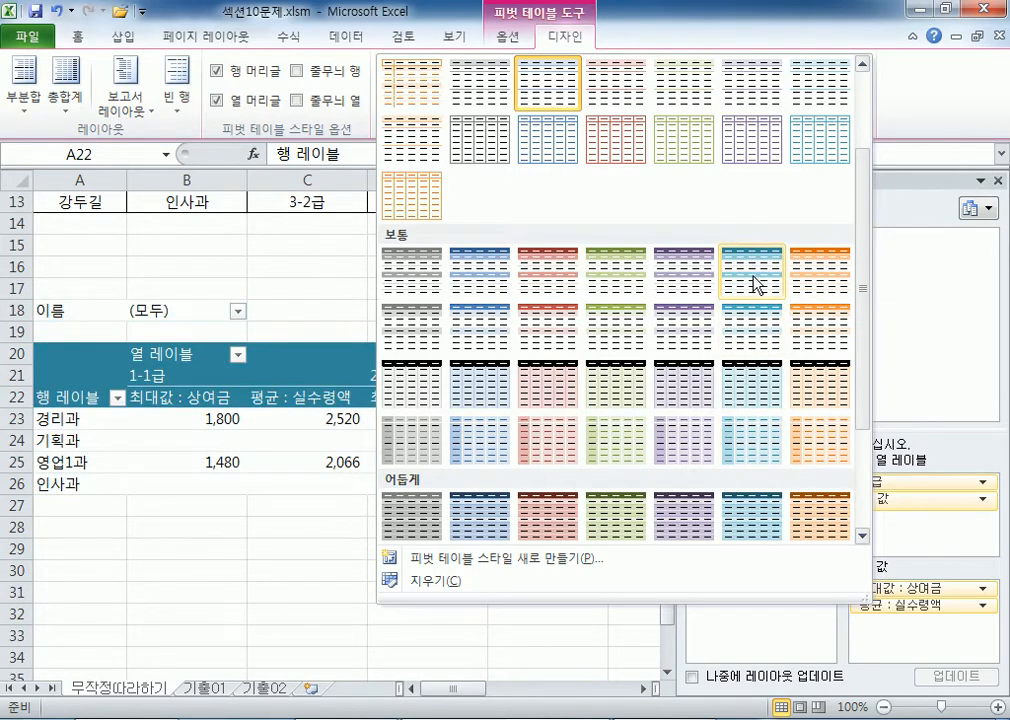
pyautogui.click(752, 283)
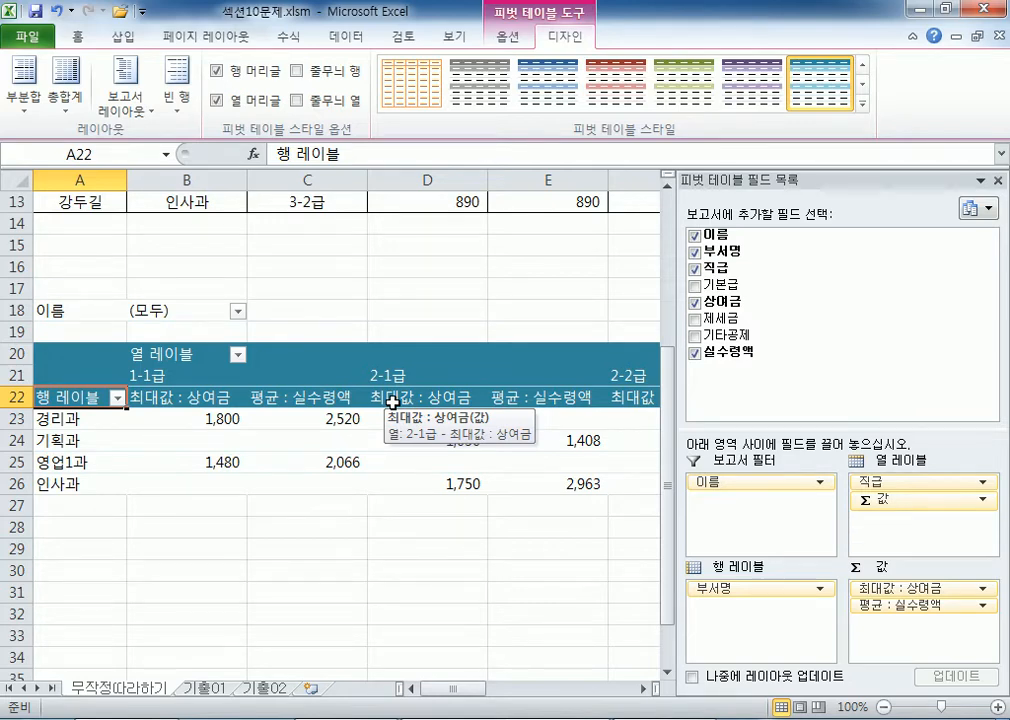
# - Look at the 기출01 sheet, return to 무작정따라하기, and inspect the source salary table up to C10 with its insertion commands
pyautogui.click(205, 688)
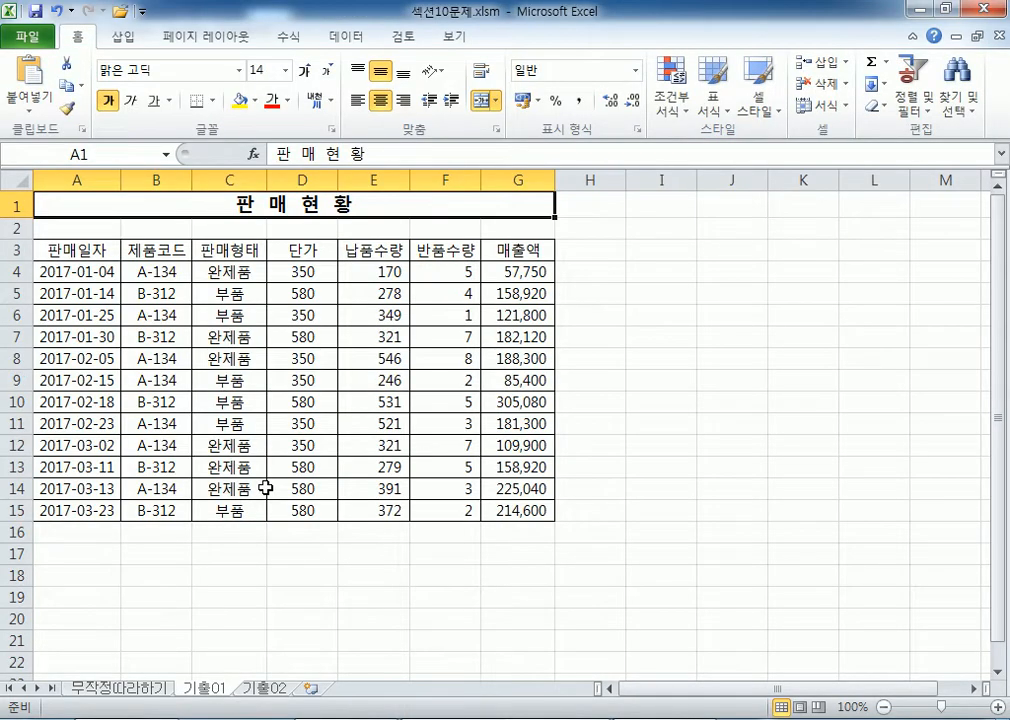
pyautogui.click(150, 690)
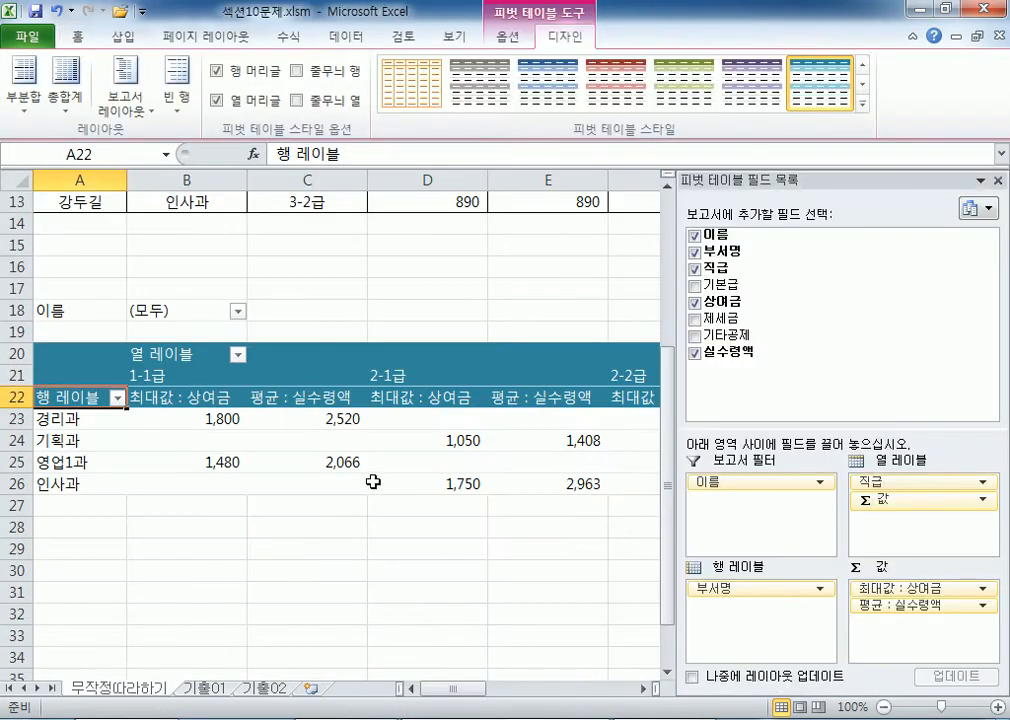
pyautogui.click(362, 416)
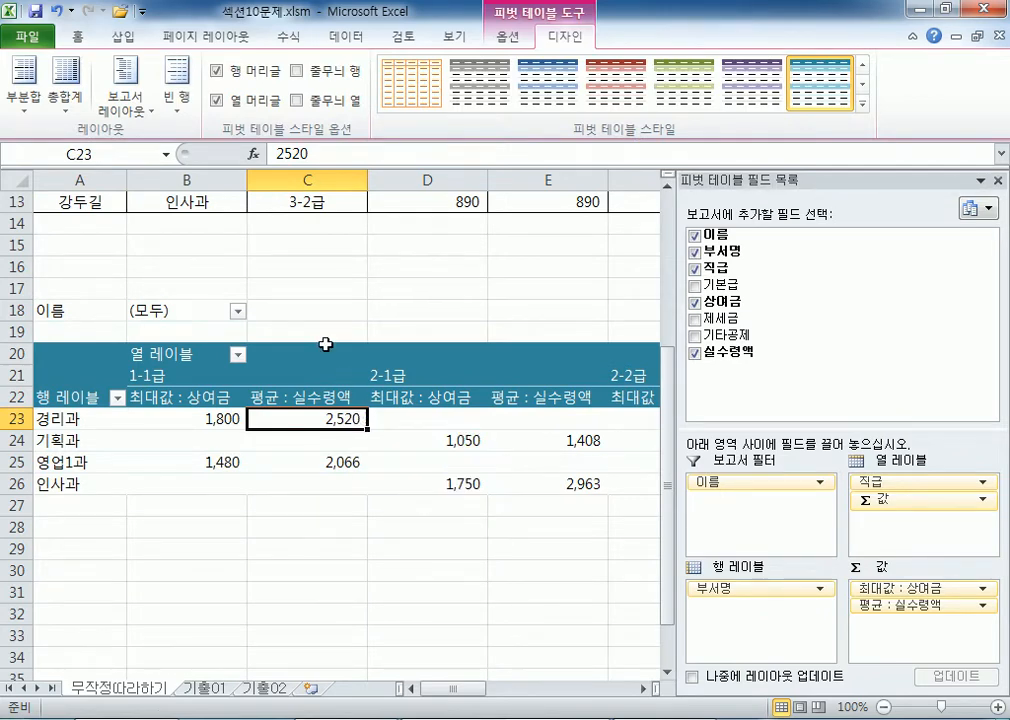
pyautogui.scroll(4, 300, 330)
pyautogui.moveTo(186, 271); pyautogui.dragTo(413, 399)
pyautogui.click(356, 397)
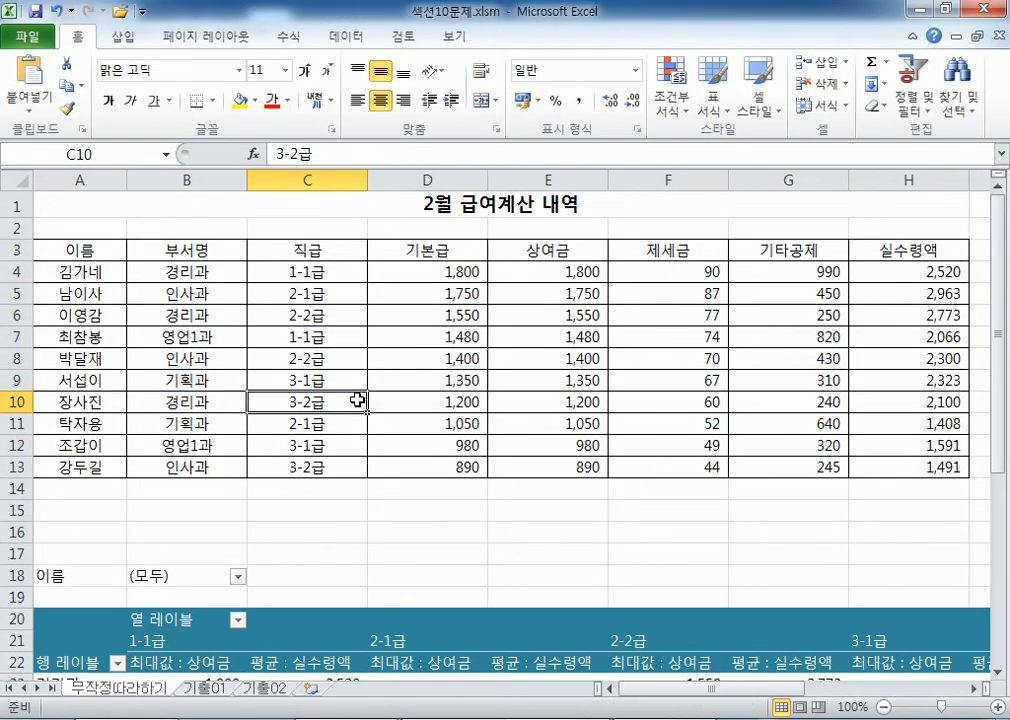
pyautogui.click(127, 36)
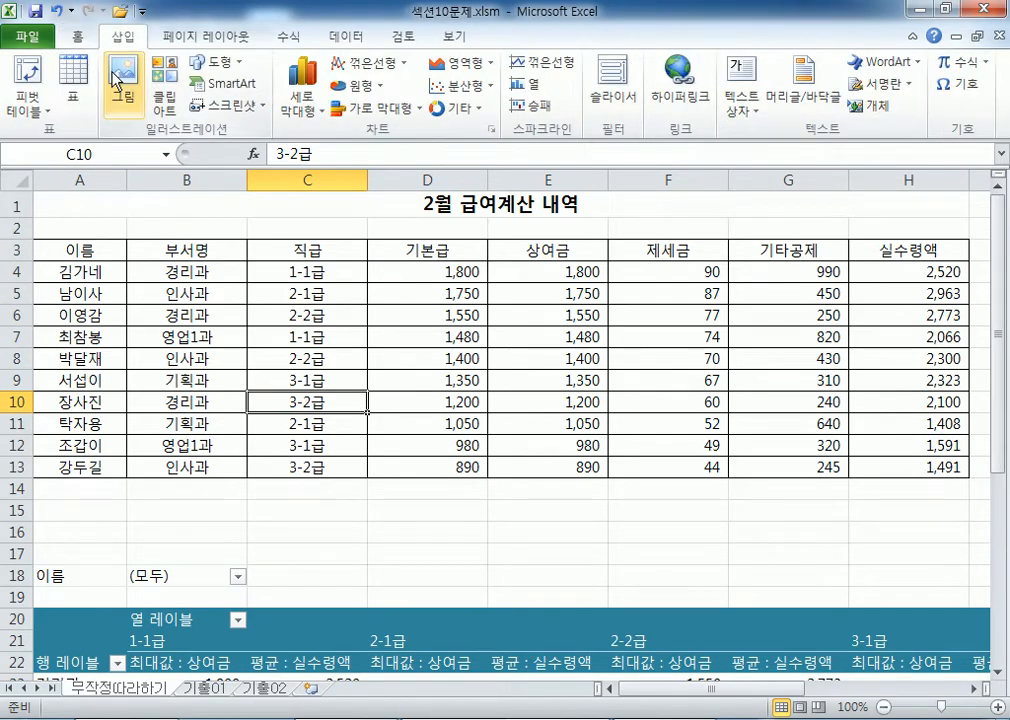
# - Select C23 in the pivot table, detach the pivot table field list as a floating window, and dock it again
pyautogui.scroll(-4, 330, 415)
pyautogui.click(333, 419)
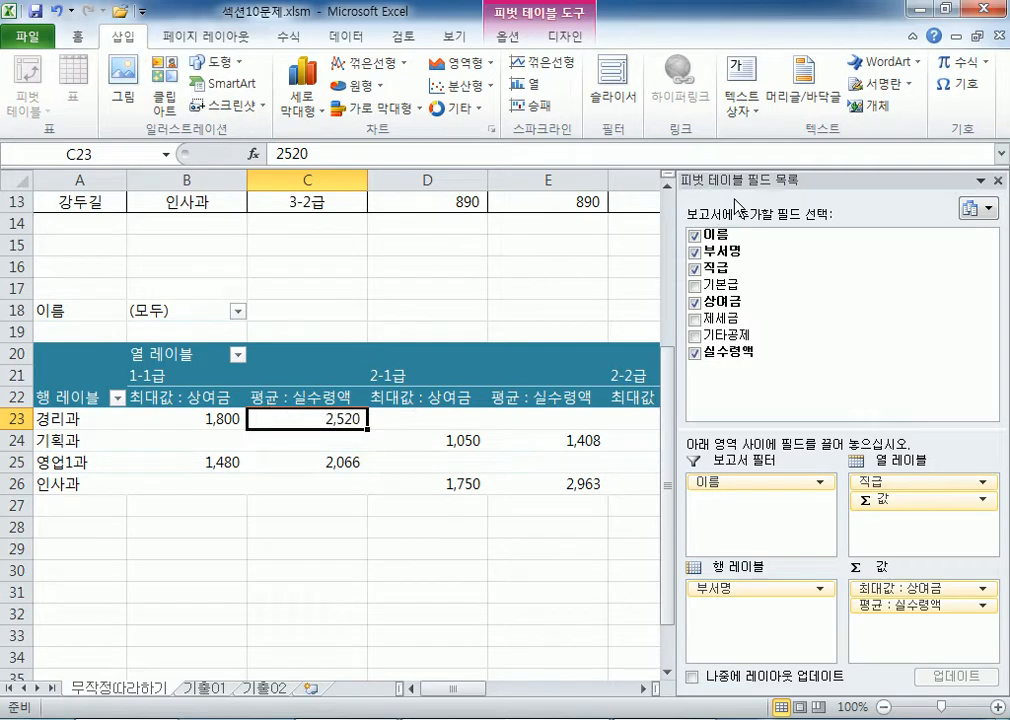
pyautogui.moveTo(753, 188); pyautogui.dragTo(700, 138)
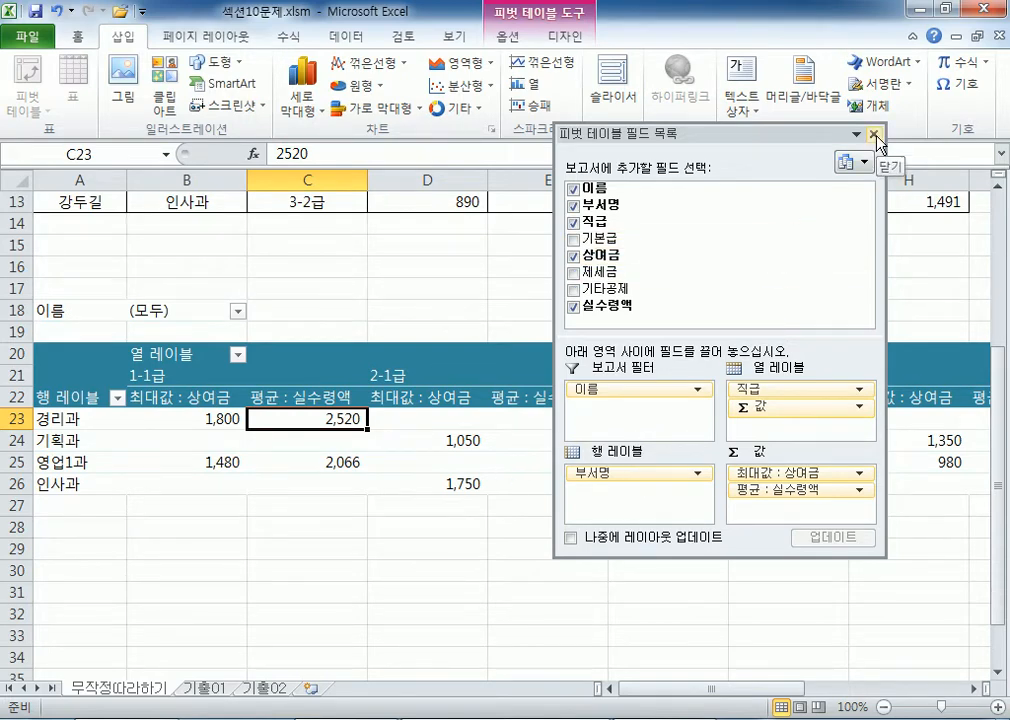
pyautogui.doubleClick(814, 135)
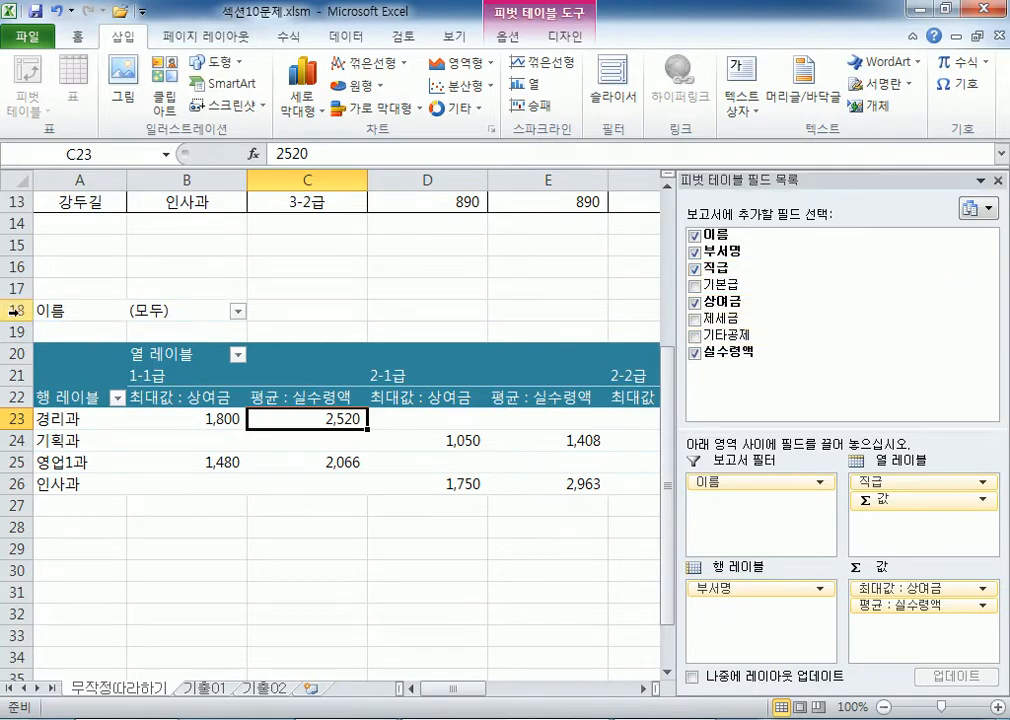
# - Delete rows 18 to 26 holding the entire pivot table, undo the deletion, and select B21
pyautogui.moveTo(15, 310); pyautogui.dragTo(4, 482)
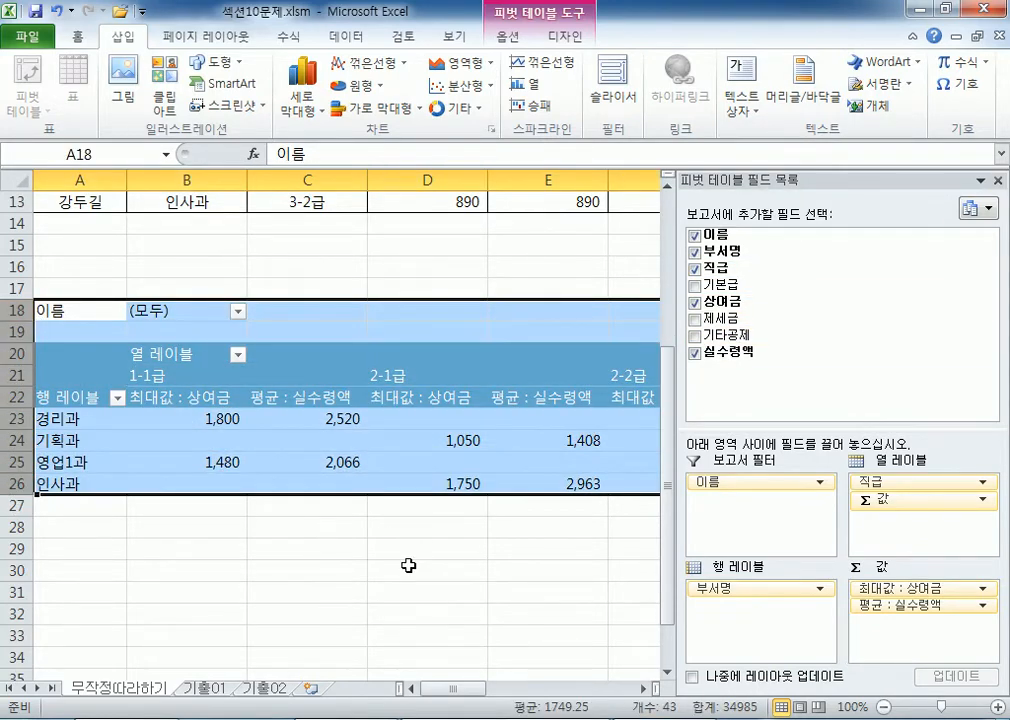
pyautogui.moveTo(78, 311); pyautogui.dragTo(464, 480)
pyautogui.moveTo(18, 310); pyautogui.dragTo(18, 484)
pyautogui.rightClick(252, 336)
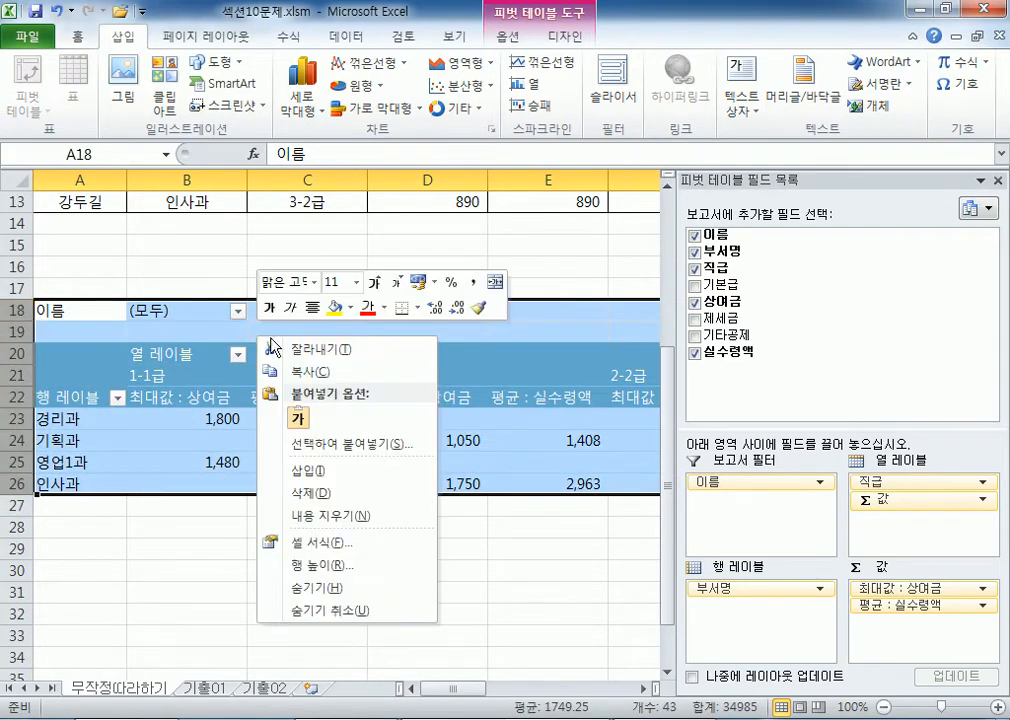
pyautogui.click(296, 491)
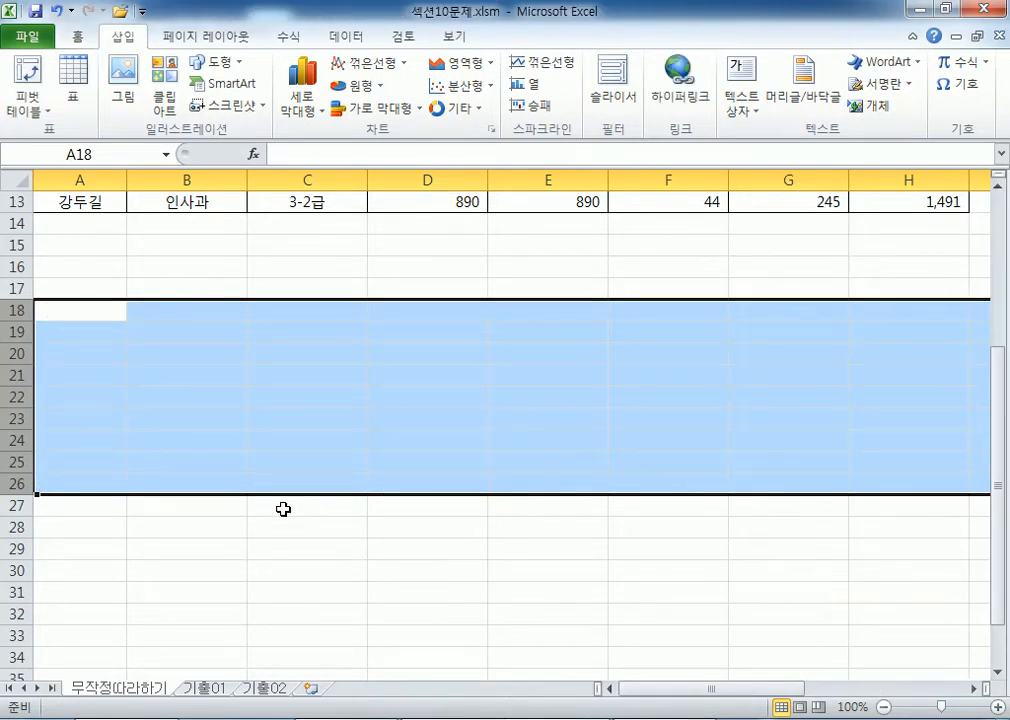
pyautogui.hotkey('ctrl', 'z')
pyautogui.click(176, 378)
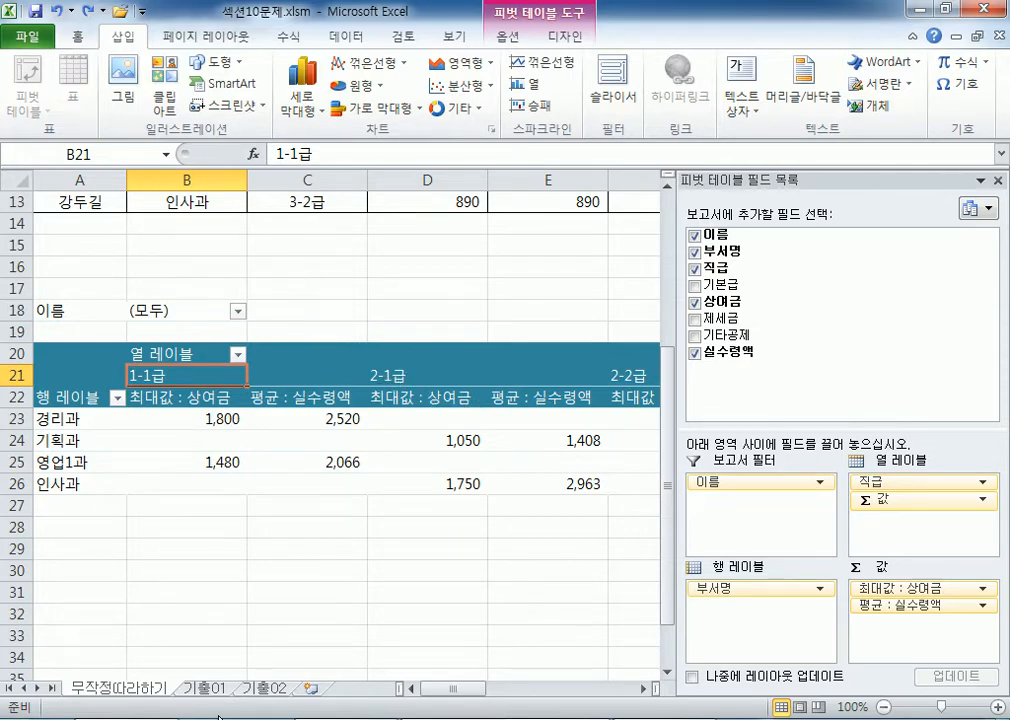
# - Change the calculation of 최대값 : 상여금 at B22 to 합계 in its value field settings
pyautogui.moveTo(222, 430)
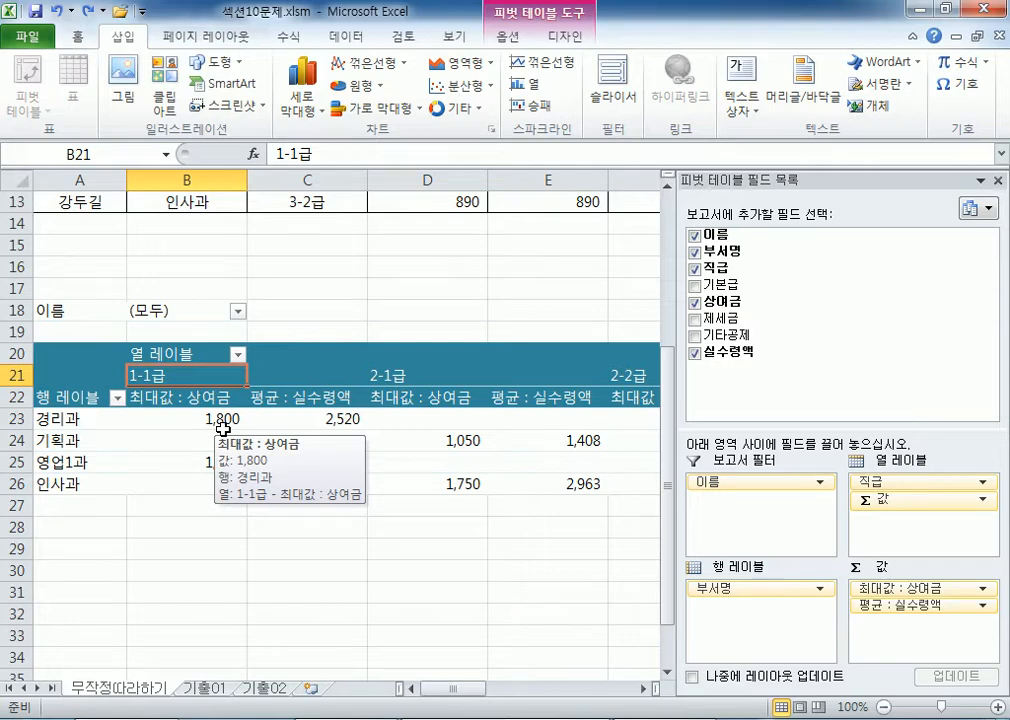
pyautogui.click(208, 390)
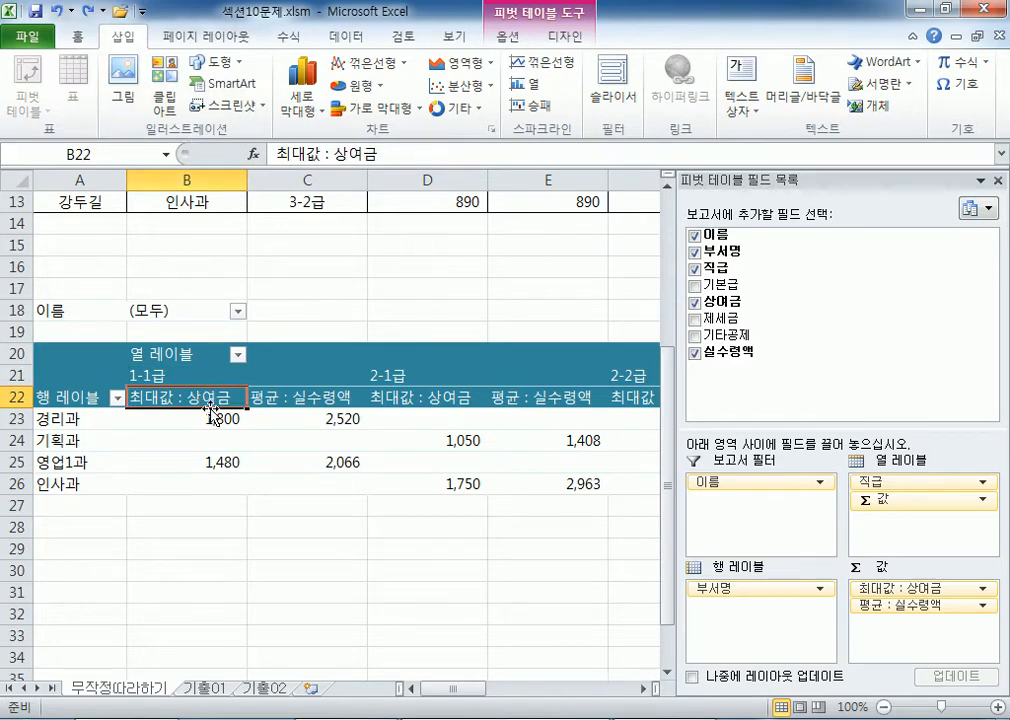
pyautogui.click(512, 37)
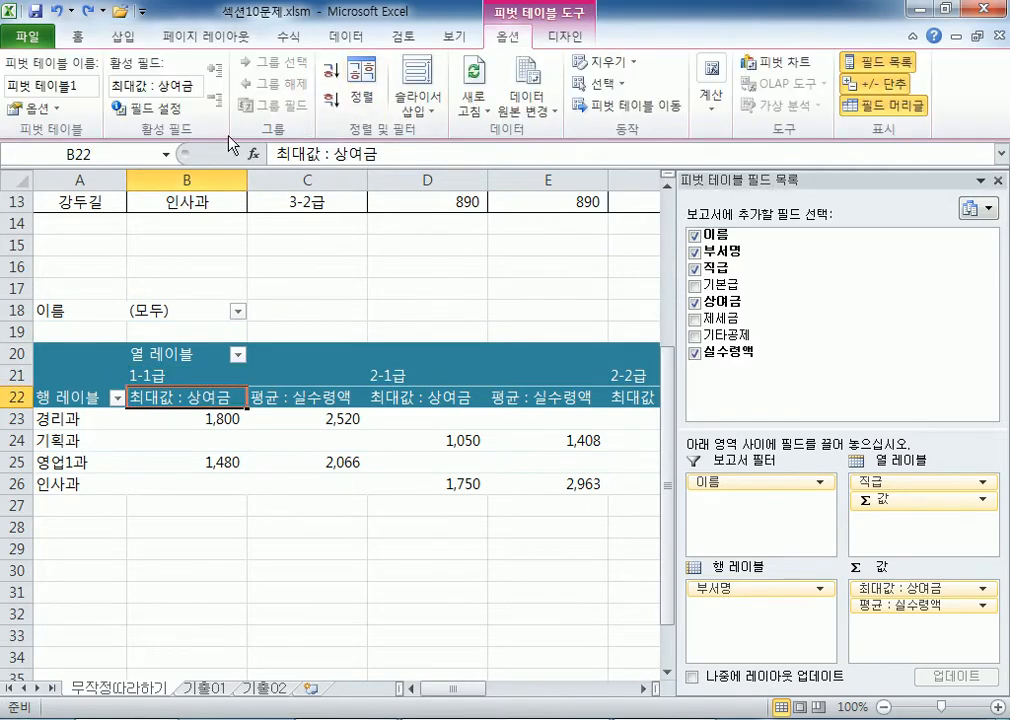
pyautogui.click(148, 108)
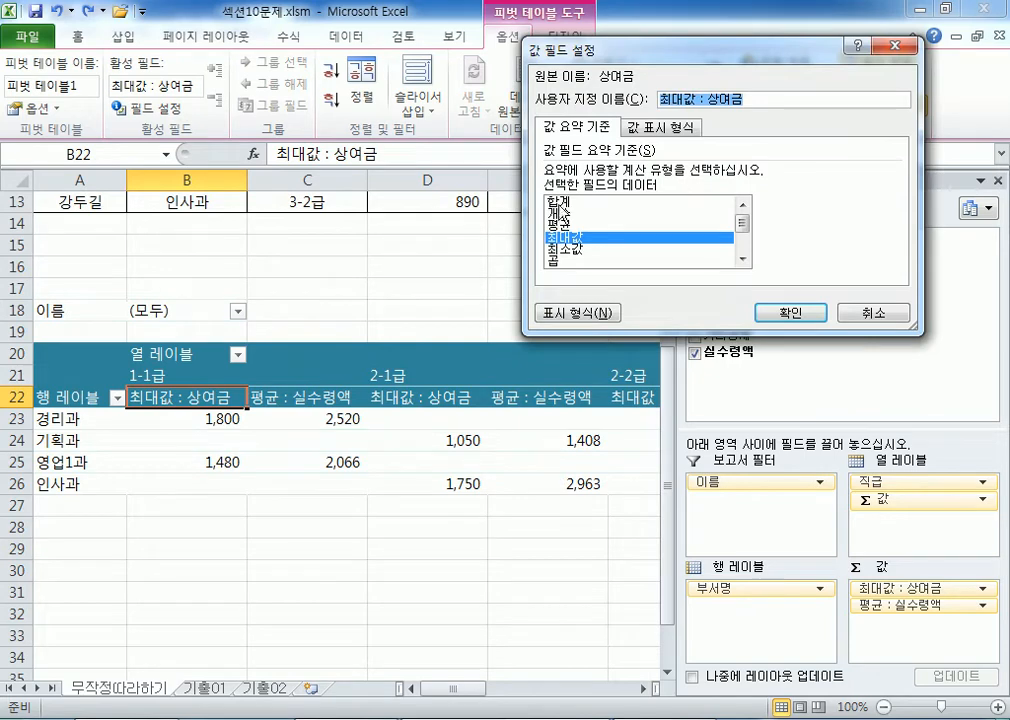
pyautogui.click(559, 202)
pyautogui.click(784, 313)
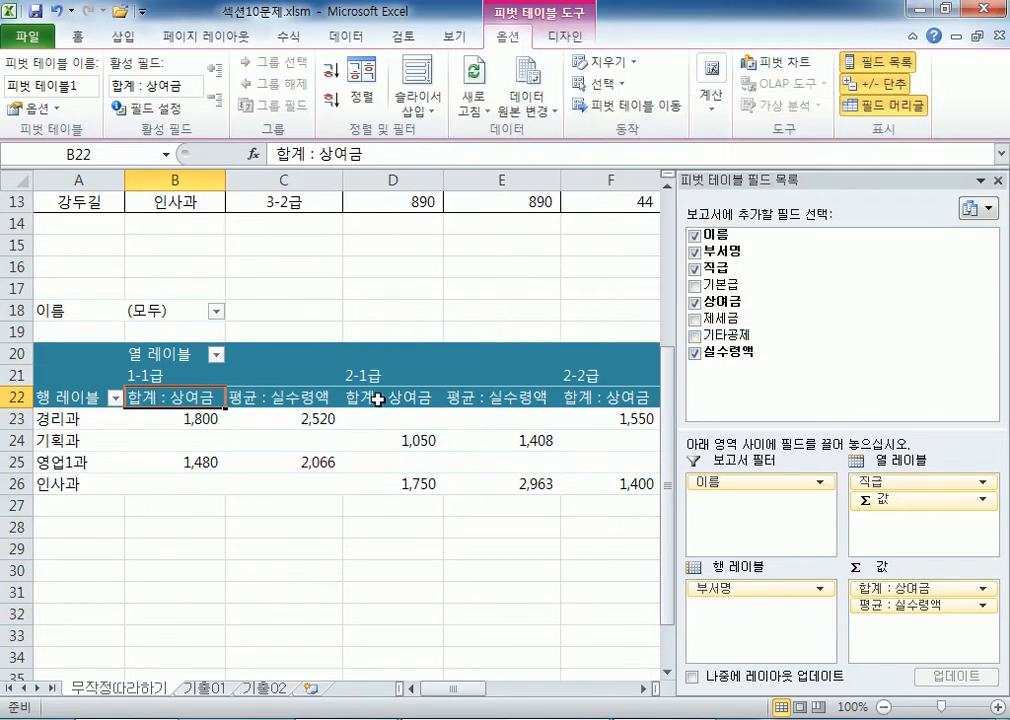
# - Set the 값 요약 기준 of the 상여금 value field back to 최대값 directly from B22
pyautogui.rightClick(188, 400)
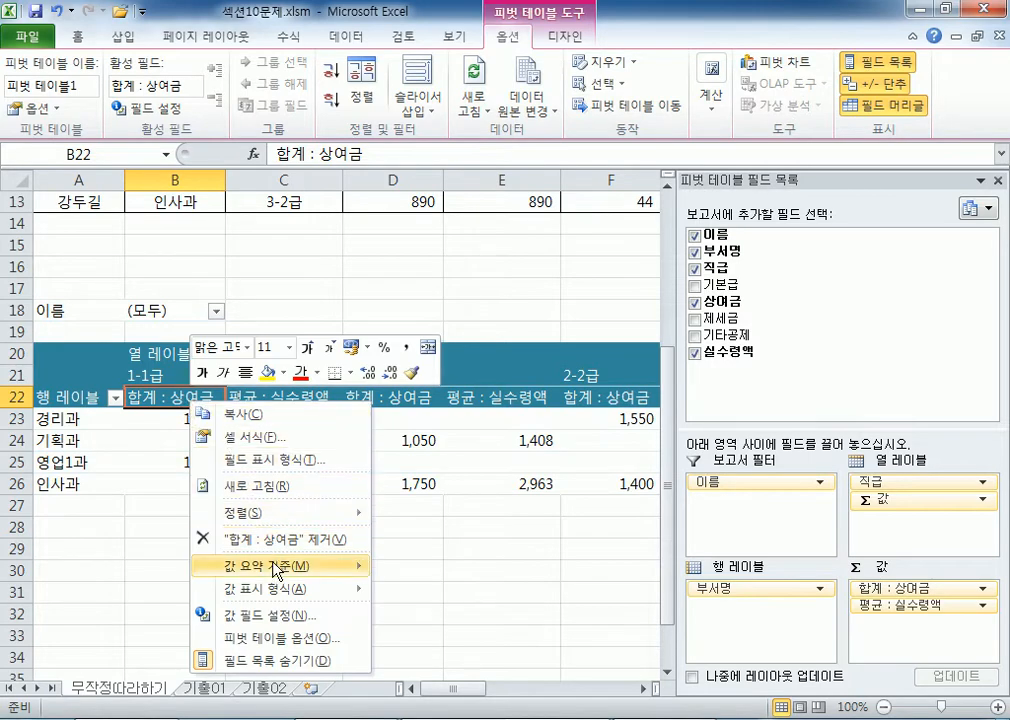
pyautogui.moveTo(276, 575)
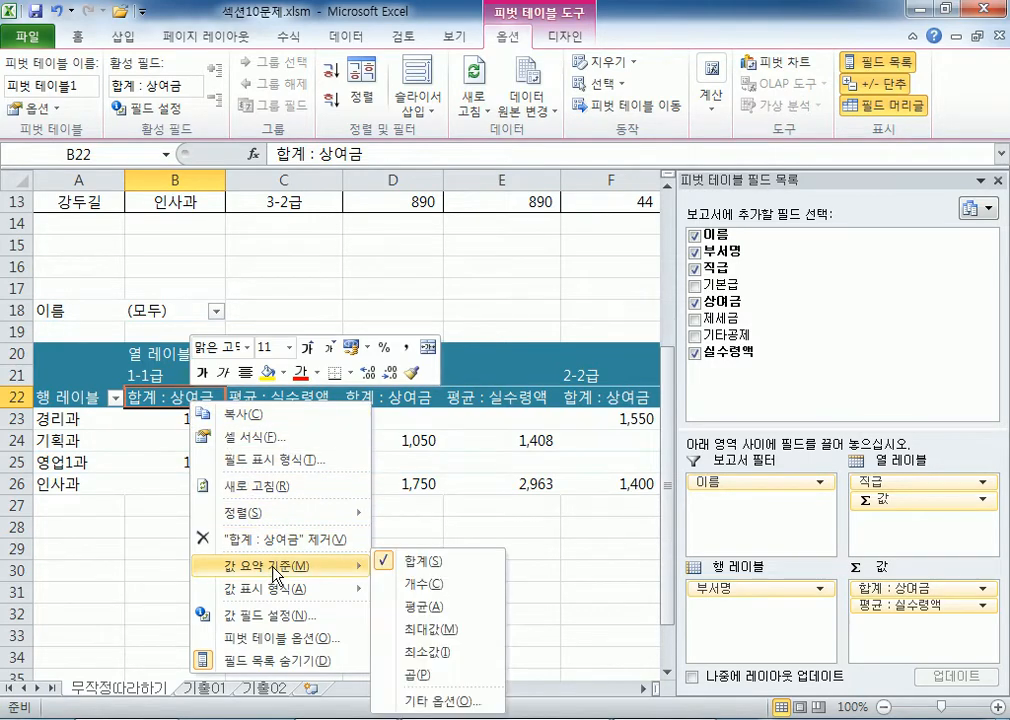
pyautogui.click(428, 628)
# - Switch the 상여금 value field to 합계 and back to 최대값 through its value field settings
pyautogui.scroll(-1, 185, 401)
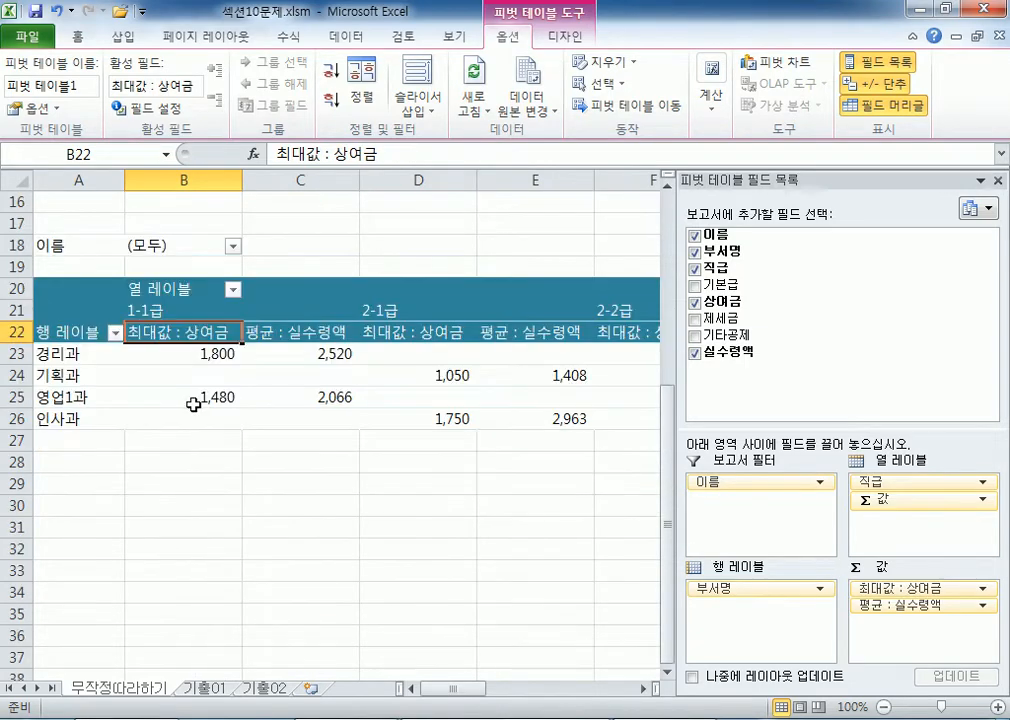
pyautogui.click(173, 118)
pyautogui.click(558, 202)
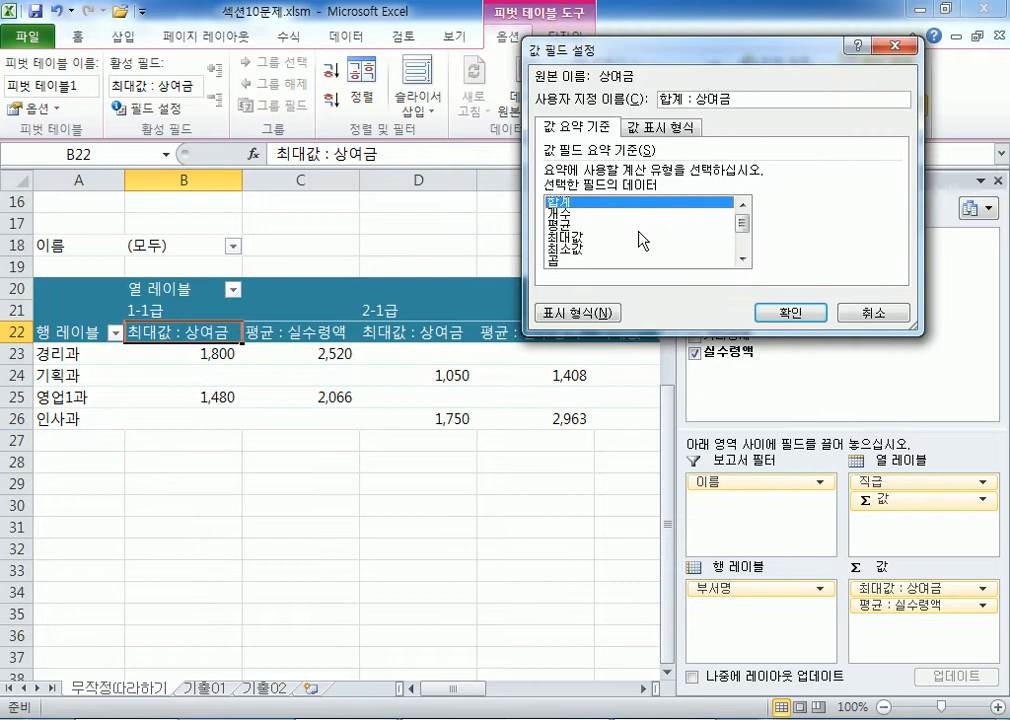
pyautogui.click(789, 313)
pyautogui.click(165, 107)
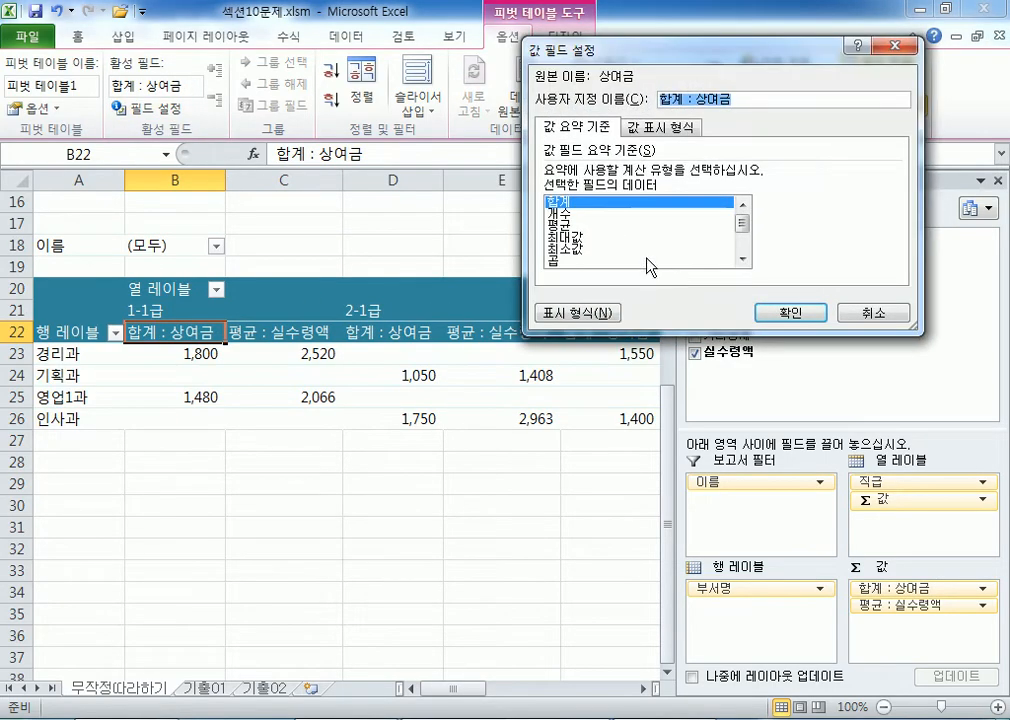
pyautogui.click(566, 237)
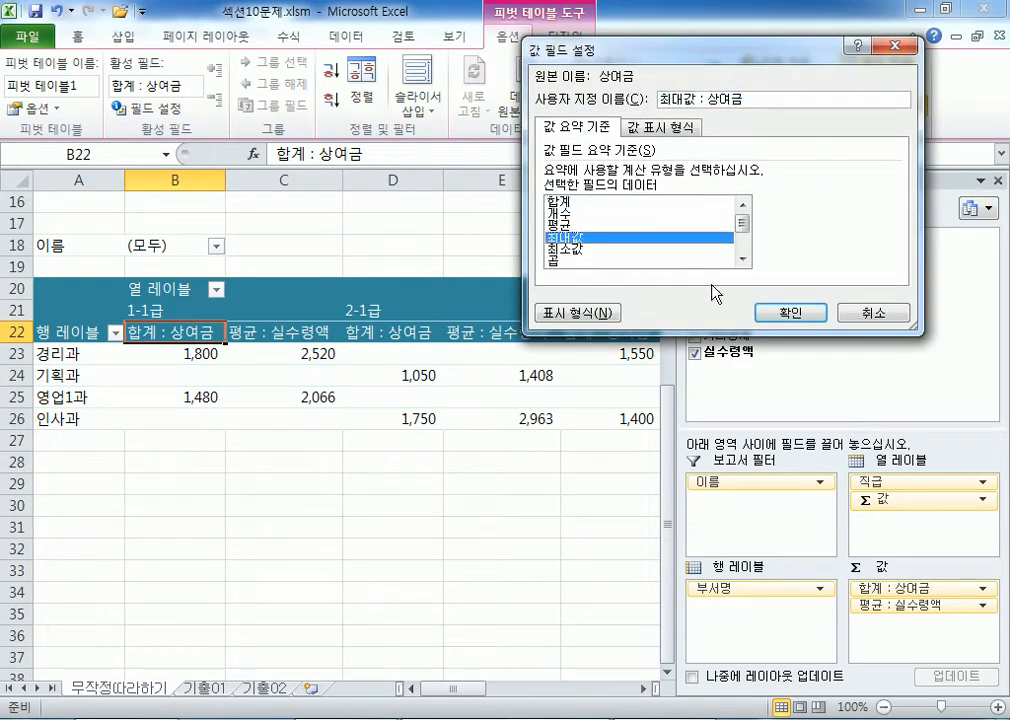
pyautogui.click(790, 313)
# - Switch 상여금 to 합계 and back to 최대값 with the 값 요약 기준 options of cell B22
pyautogui.rightClick(222, 348)
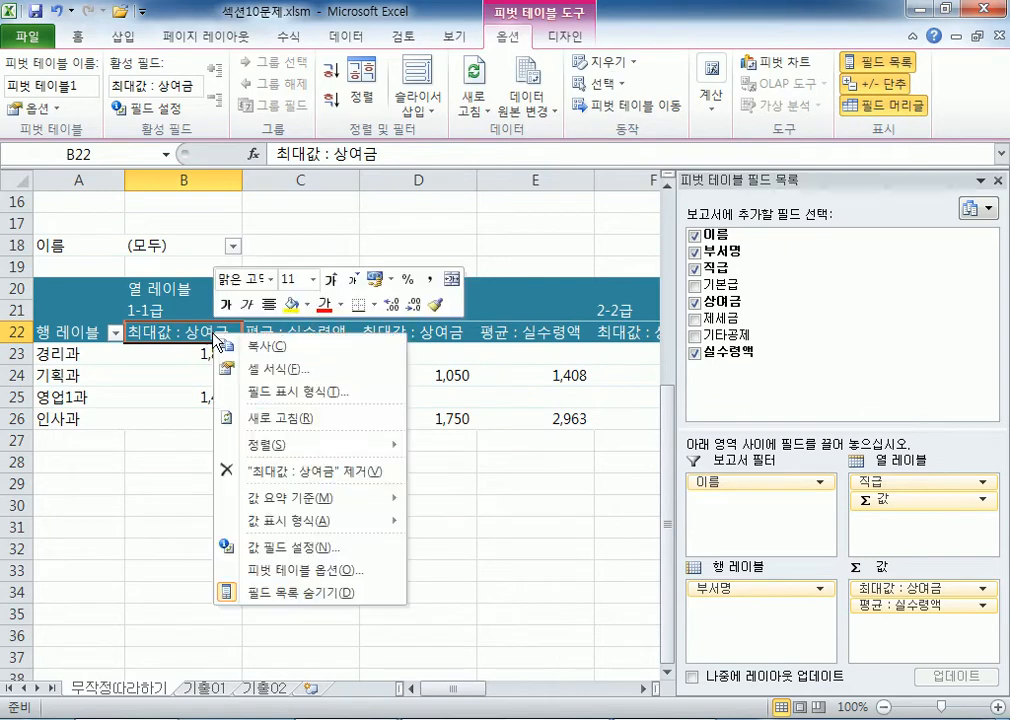
pyautogui.moveTo(293, 505)
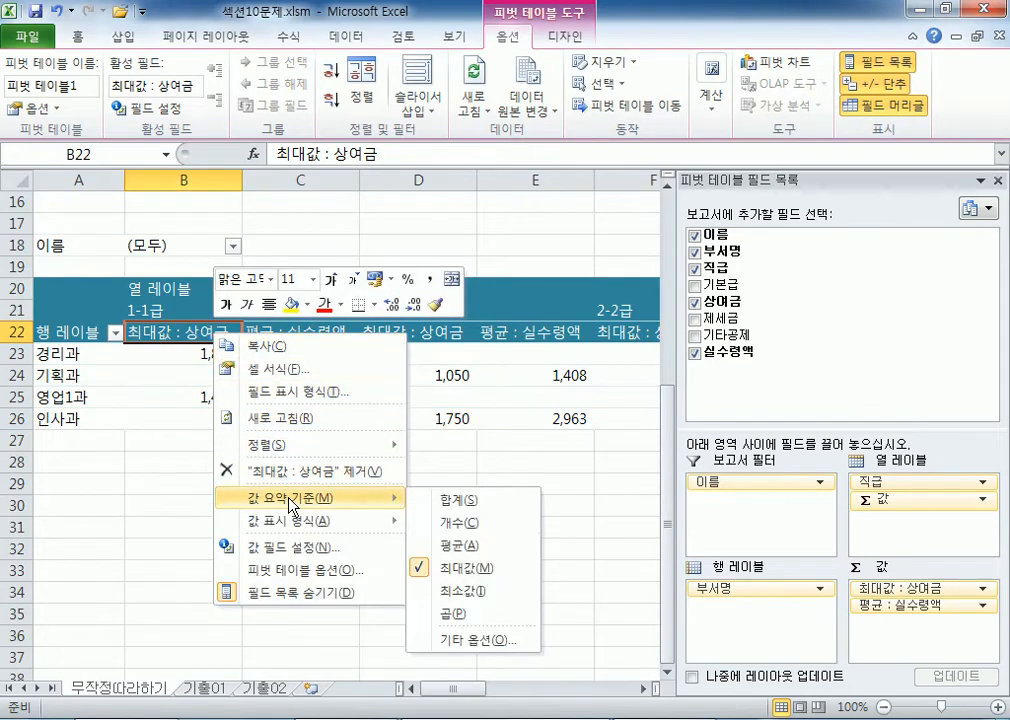
pyautogui.click(458, 499)
pyautogui.rightClick(192, 340)
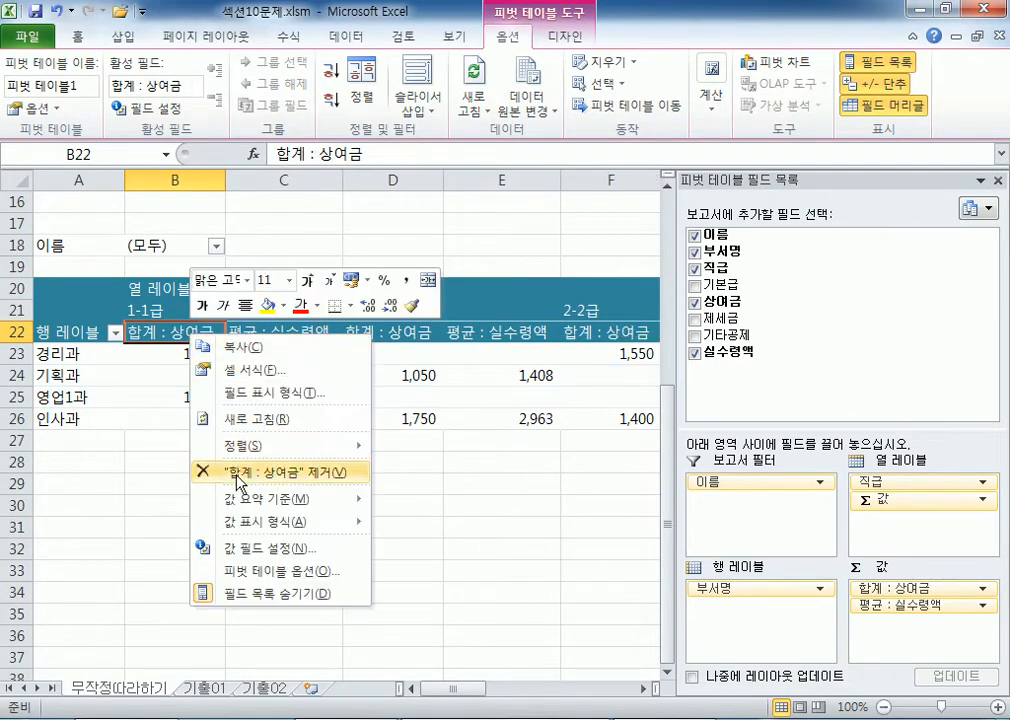
pyautogui.moveTo(290, 498)
pyautogui.click(432, 569)
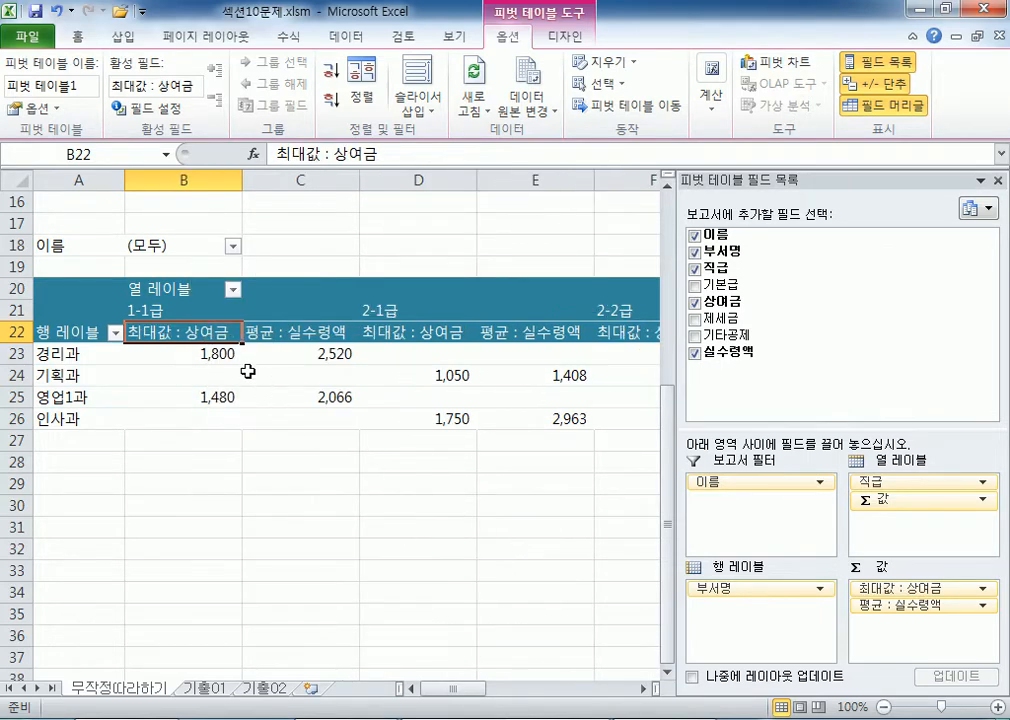
# - Review the value field settings and the 값 요약 기준 options of 최대값 : 상여금 at B22 without changing them
pyautogui.rightClick(222, 338)
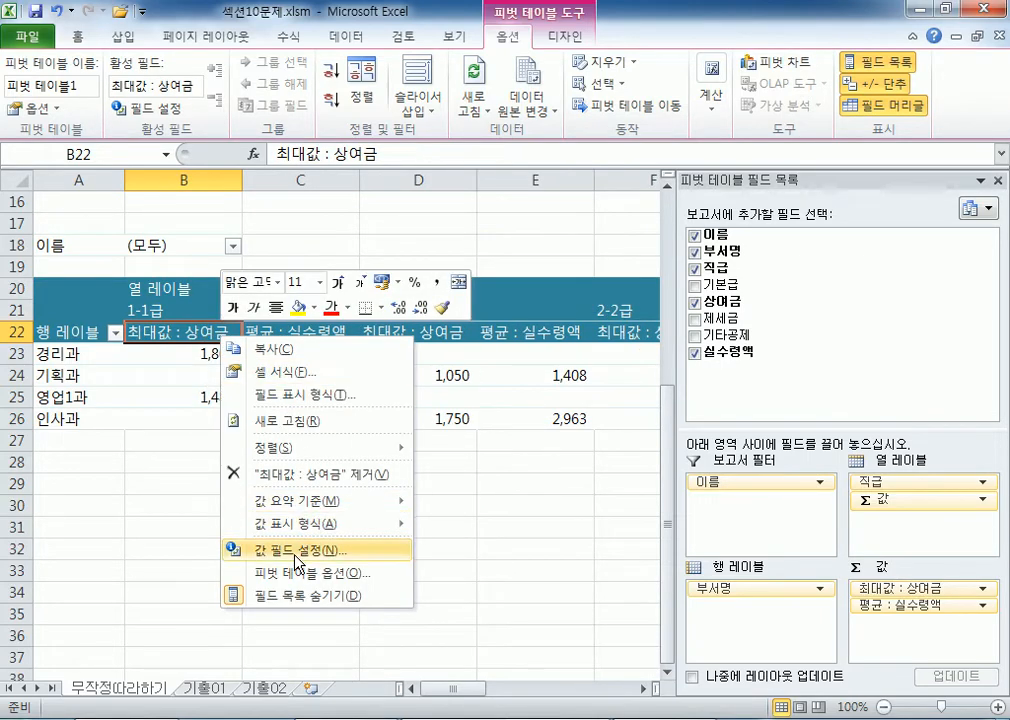
pyautogui.click(296, 561)
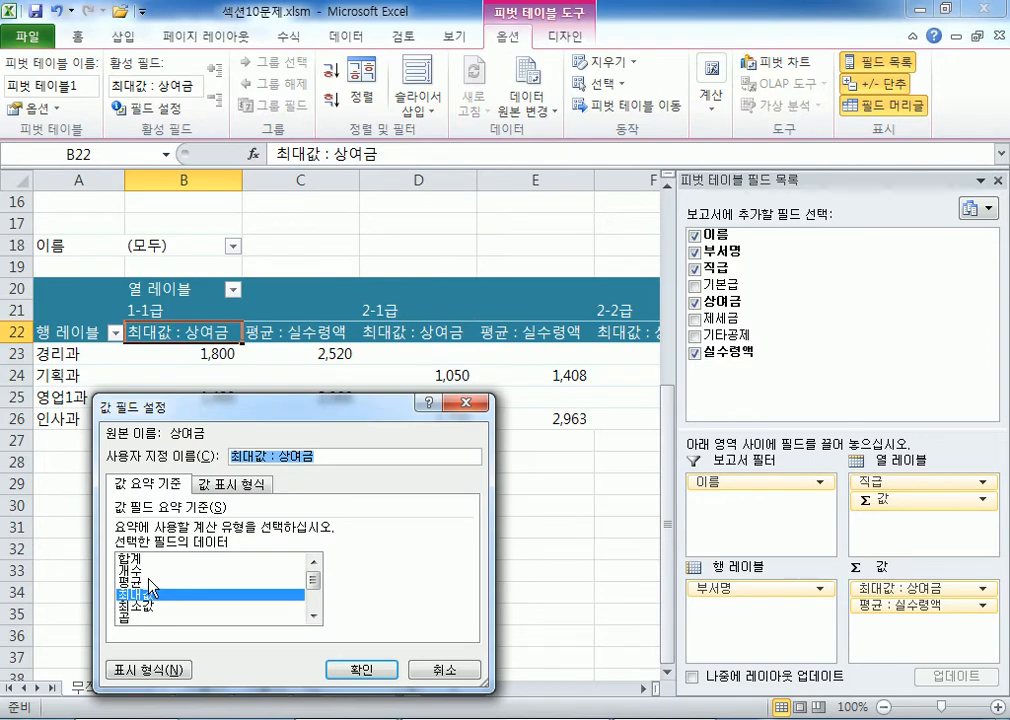
pyautogui.click(443, 670)
pyautogui.rightClick(209, 337)
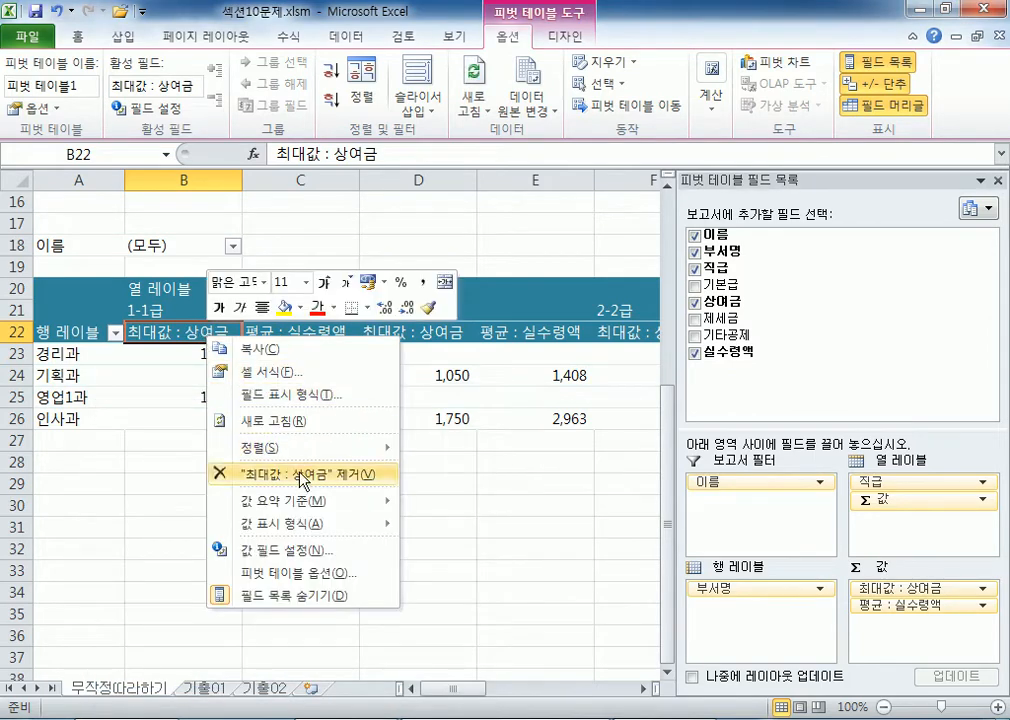
pyautogui.moveTo(320, 500)
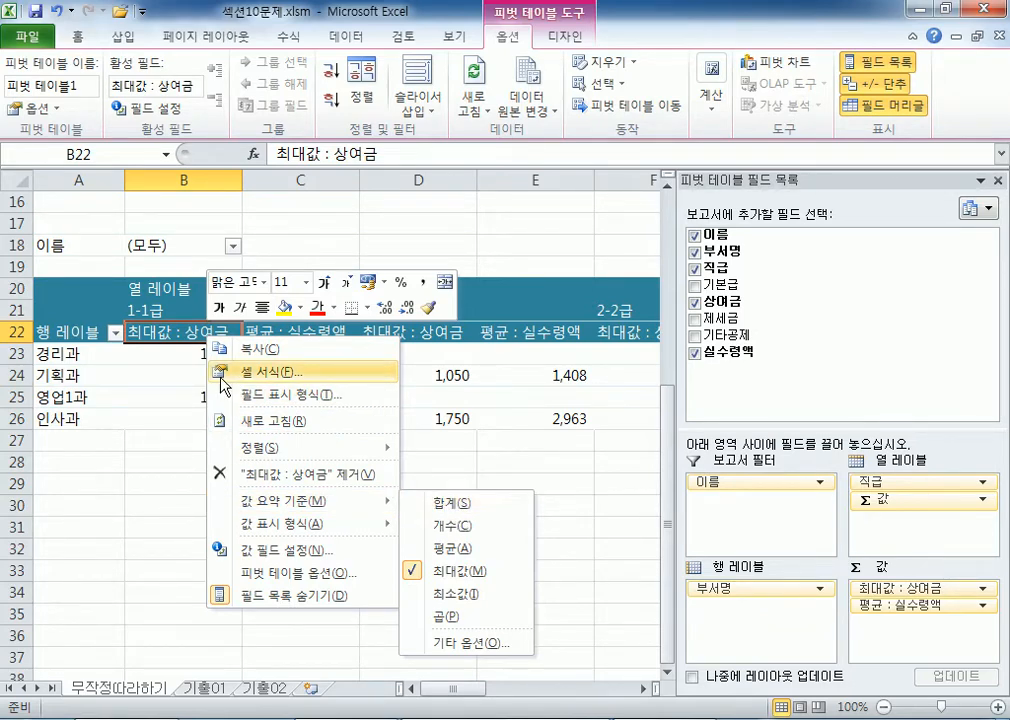
pyautogui.click(183, 332)
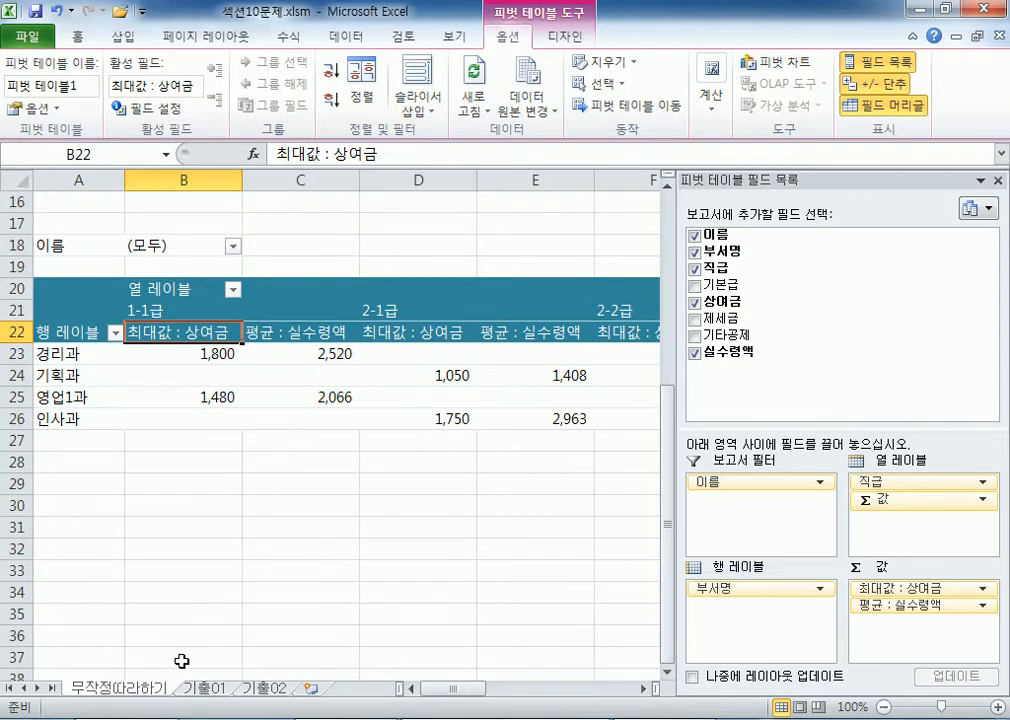
# - Change the 상여금 heading in E3 of the source table to 지급 상여금, with a line break between the two words
pyautogui.scroll(5, 210, 528)
pyautogui.click(518, 249)
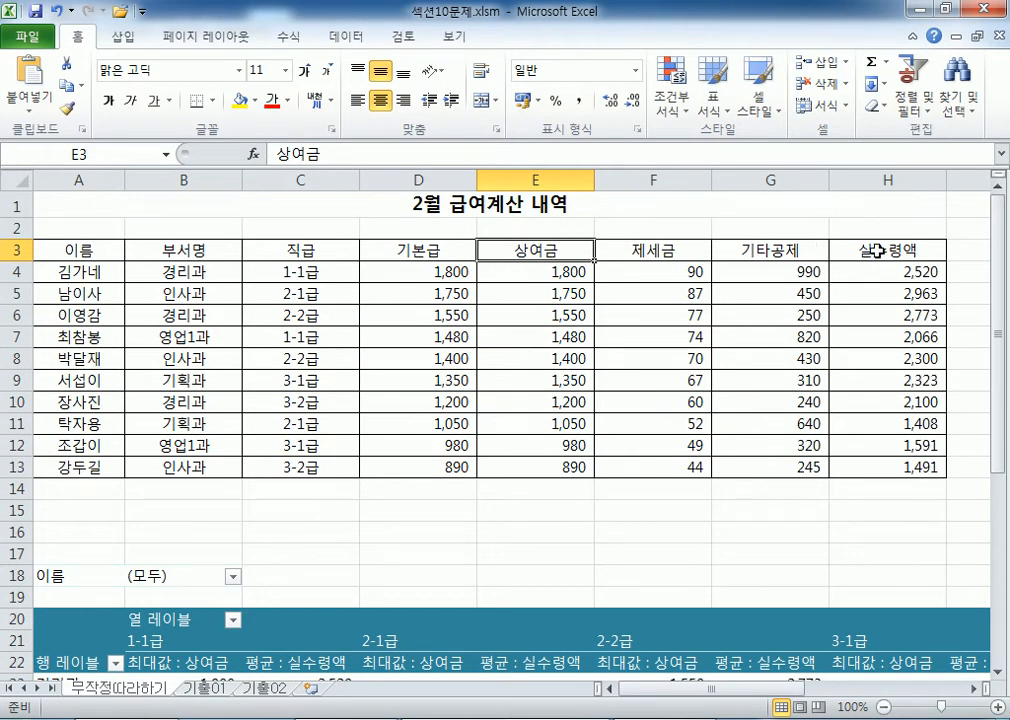
pyautogui.doubleClick(511, 250)
pyautogui.write('지급')
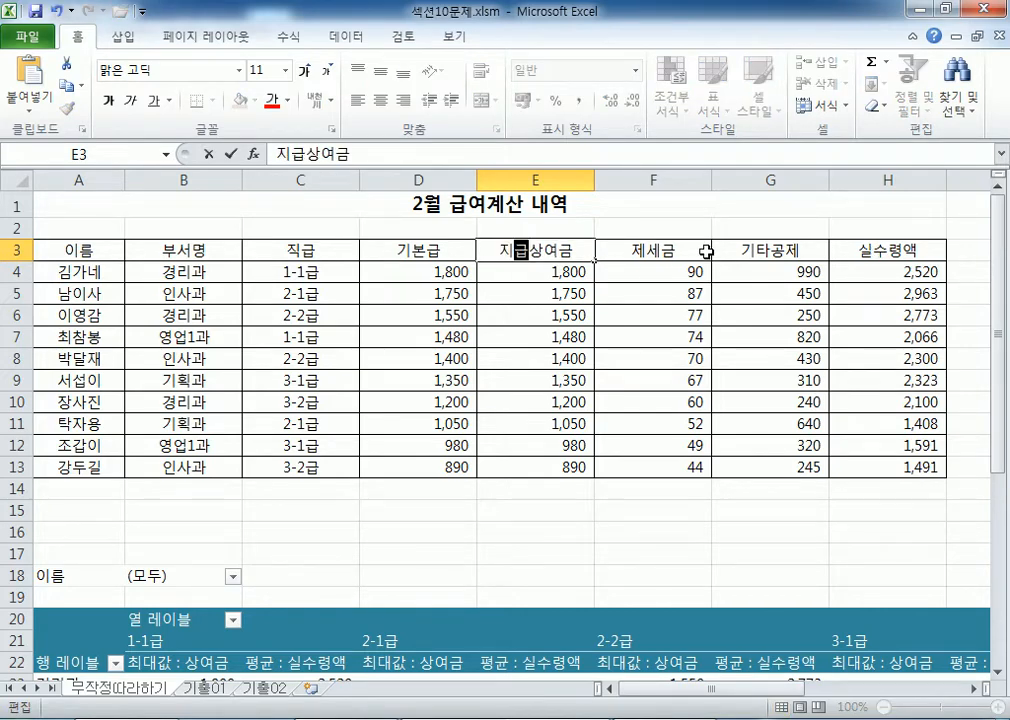
pyautogui.hotkey('alt', 'Return')
pyautogui.press('Return')
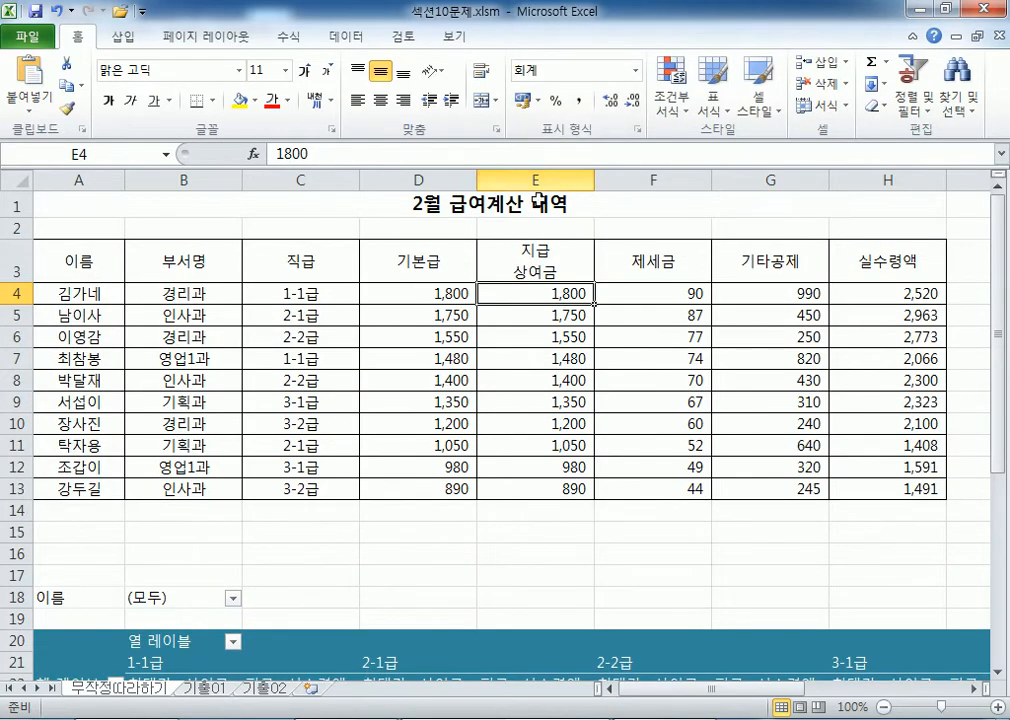
pyautogui.click(540, 262)
pyautogui.scroll(-4, 462, 282)
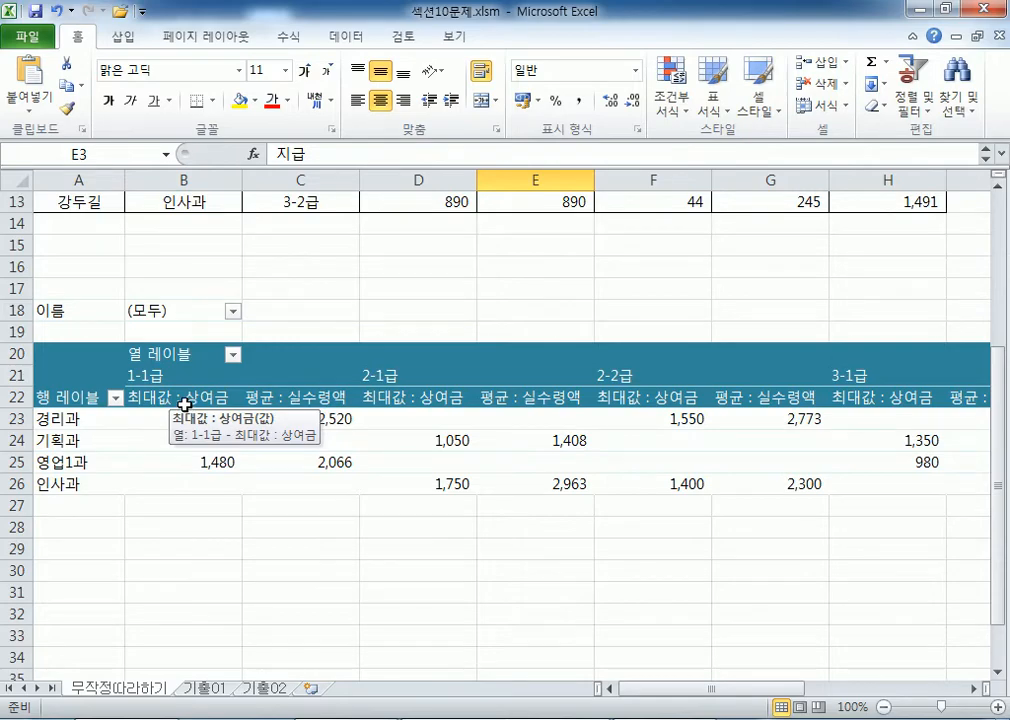
pyautogui.scroll(4, 184, 404)
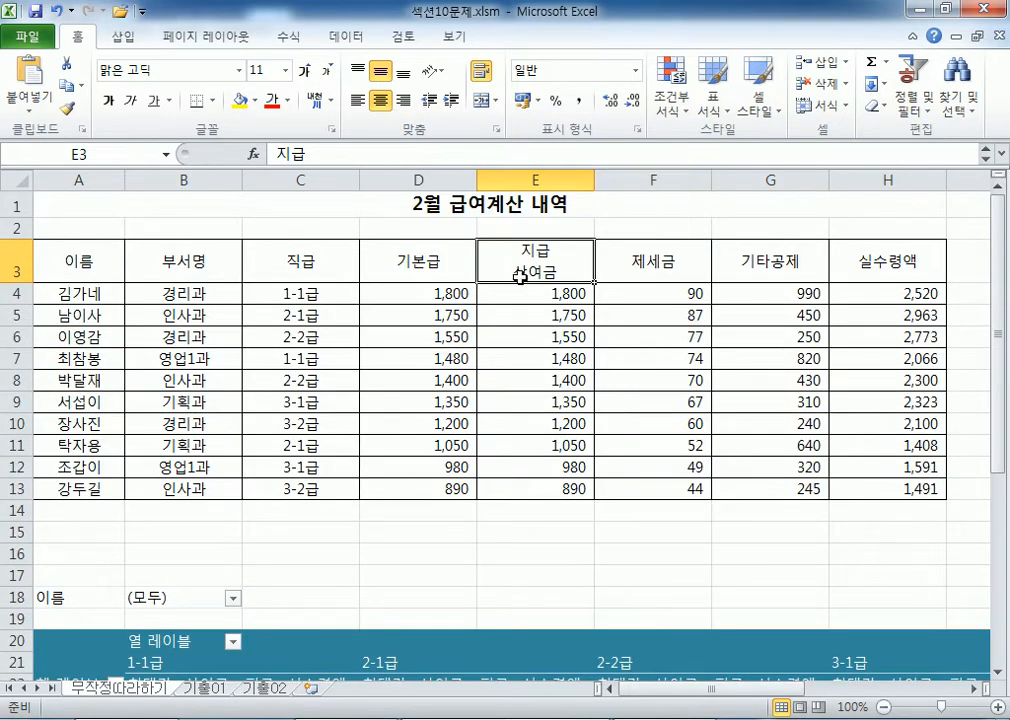
pyautogui.scroll(-3, 334, 311)
# - Try adding 지급 before 상여금 in the custom name of the value field at B22, and discard the settings
pyautogui.click(165, 469)
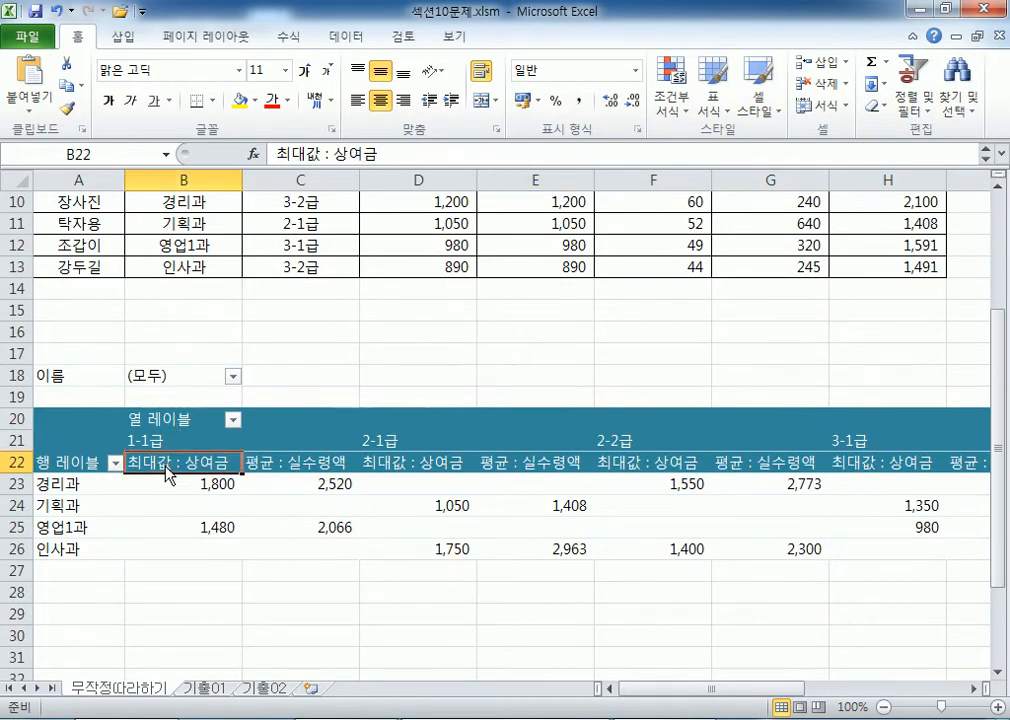
pyautogui.rightClick(165, 469)
pyautogui.moveTo(260, 358)
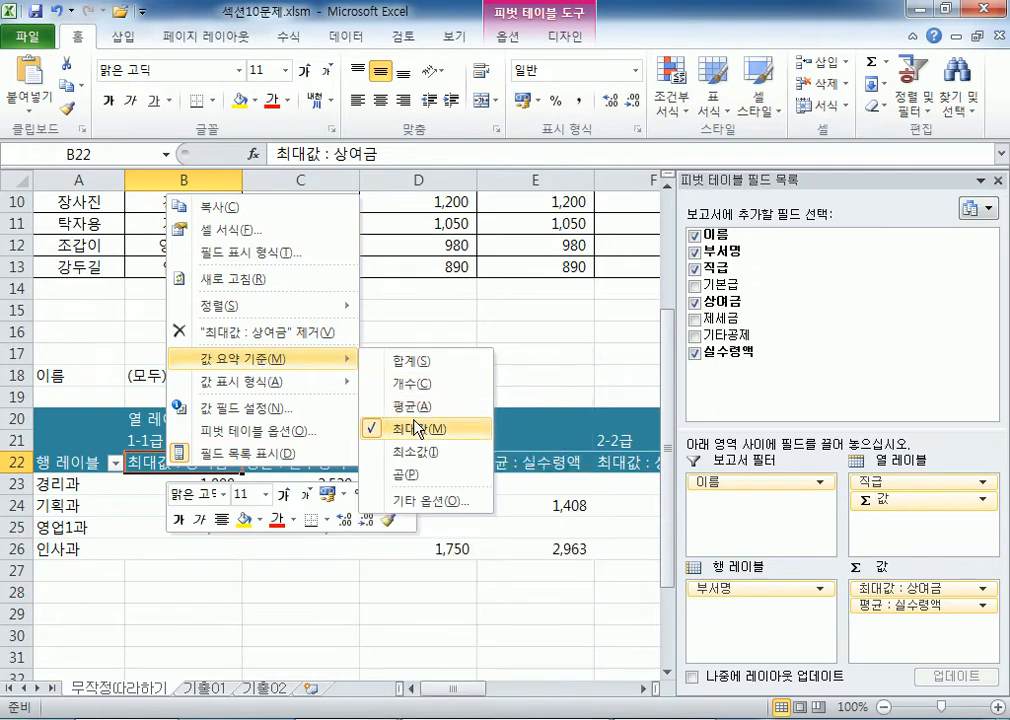
pyautogui.click(233, 408)
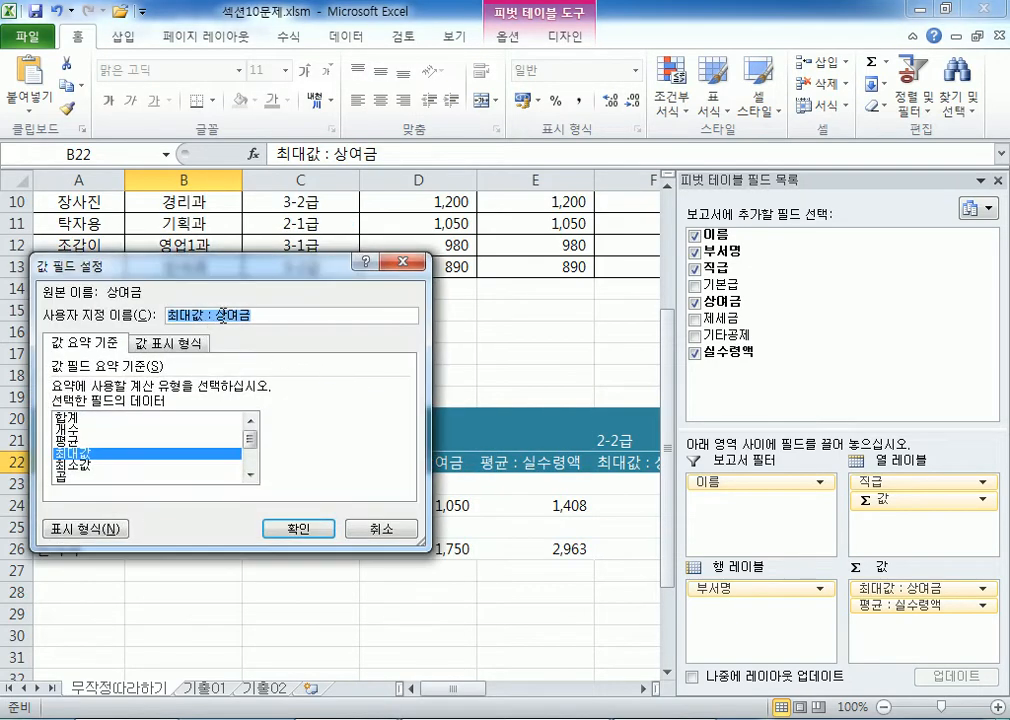
pyautogui.click(222, 315)
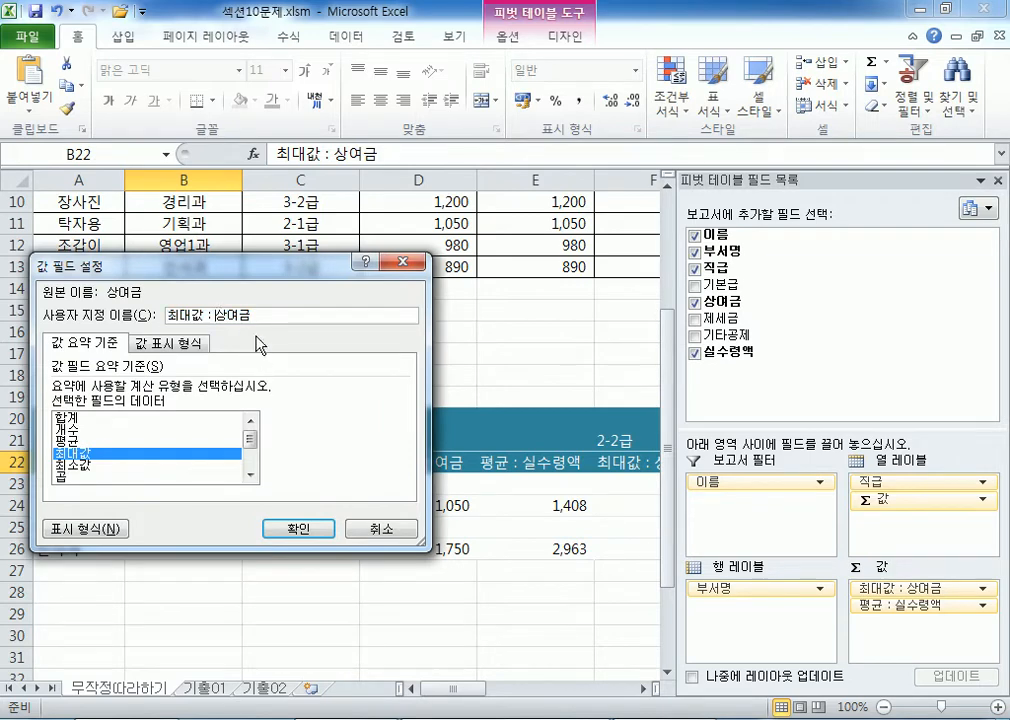
pyautogui.write('지급')
pyautogui.press('Escape')
# - Undo the last change to the heading in E3
pyautogui.scroll(3, 321, 415)
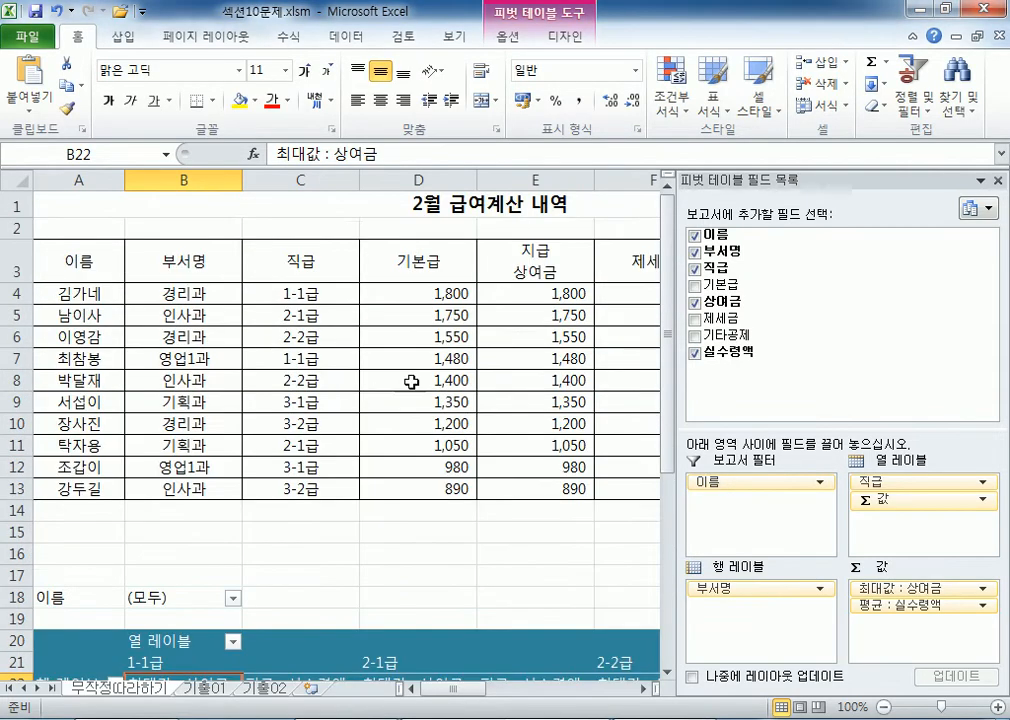
pyautogui.click(552, 282)
pyautogui.hotkey('ctrl', 'z')
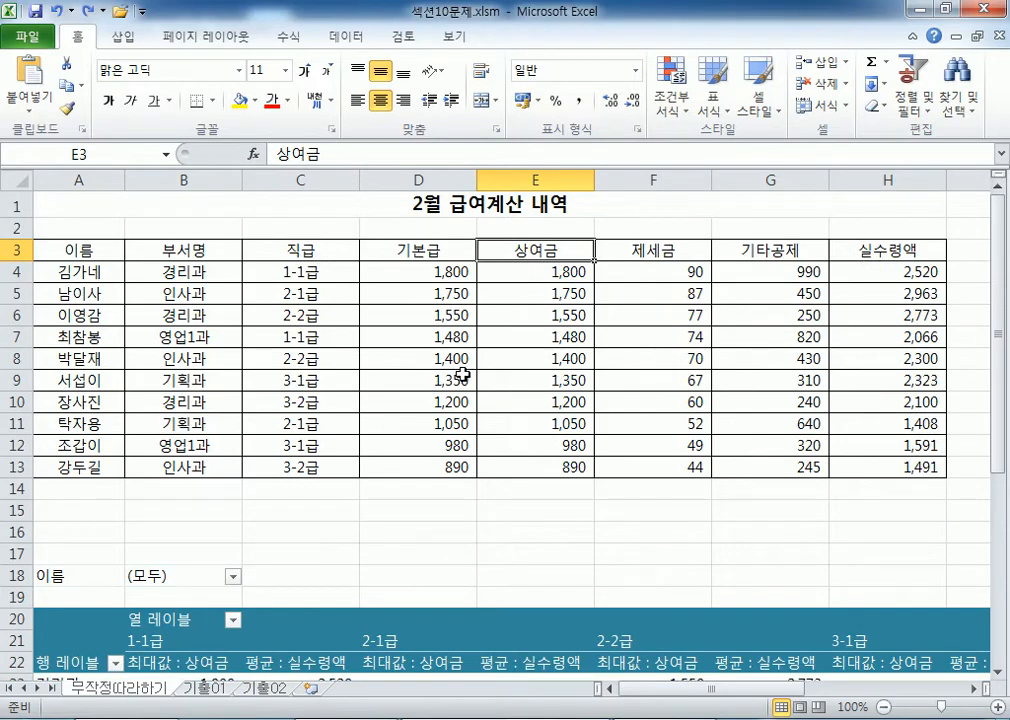
# - Review the 값 요약 기준 options of the 상여금 value field at B22 and refresh the pivot table
pyautogui.scroll(-3, 312, 304)
pyautogui.scroll(-1, 175, 330)
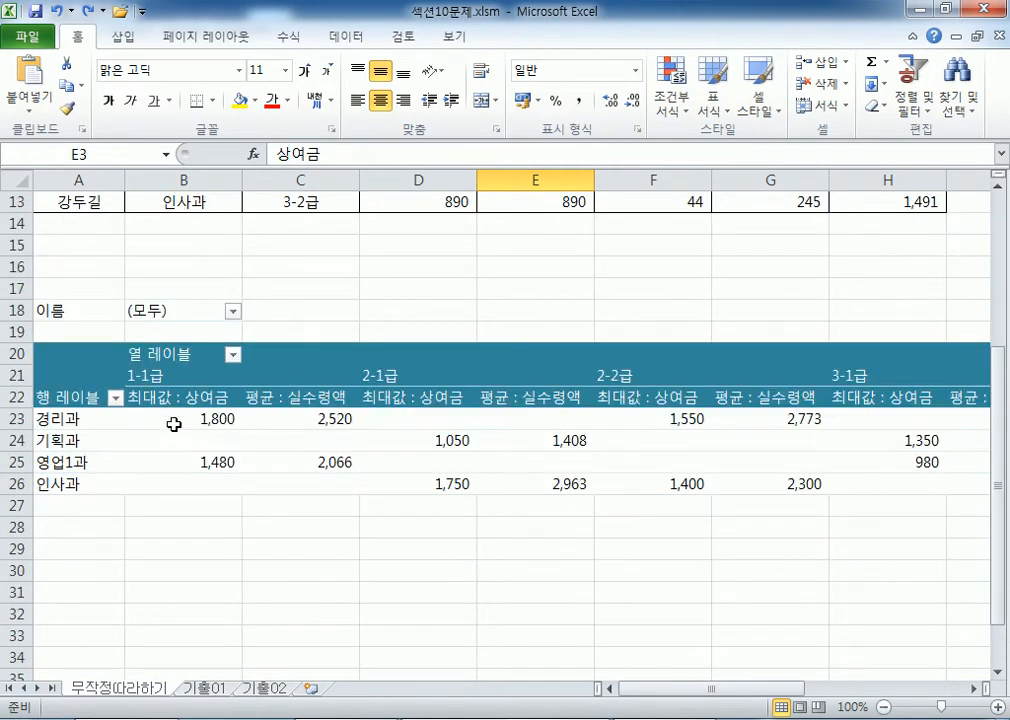
pyautogui.rightClick(186, 397)
pyautogui.moveTo(282, 561)
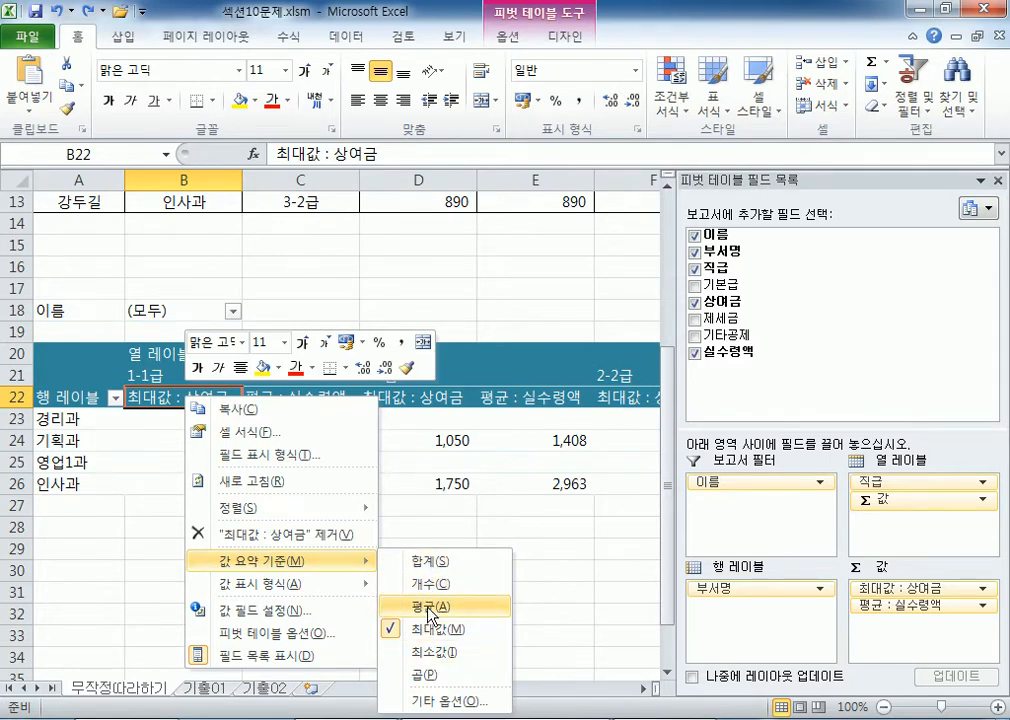
pyautogui.click(301, 480)
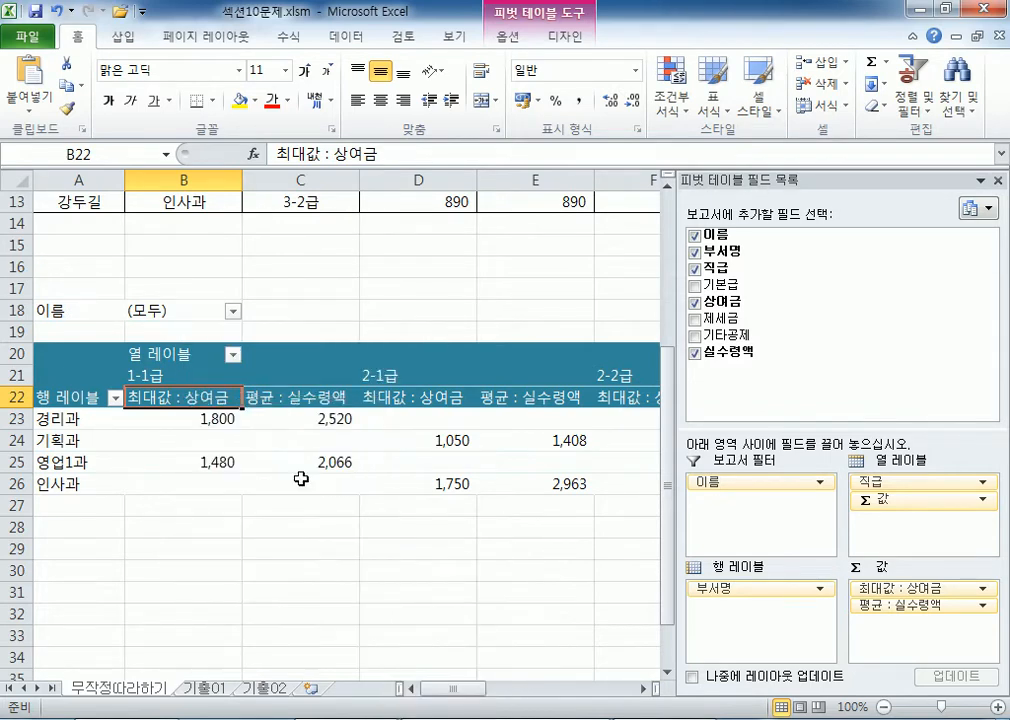
pyautogui.click(312, 414)
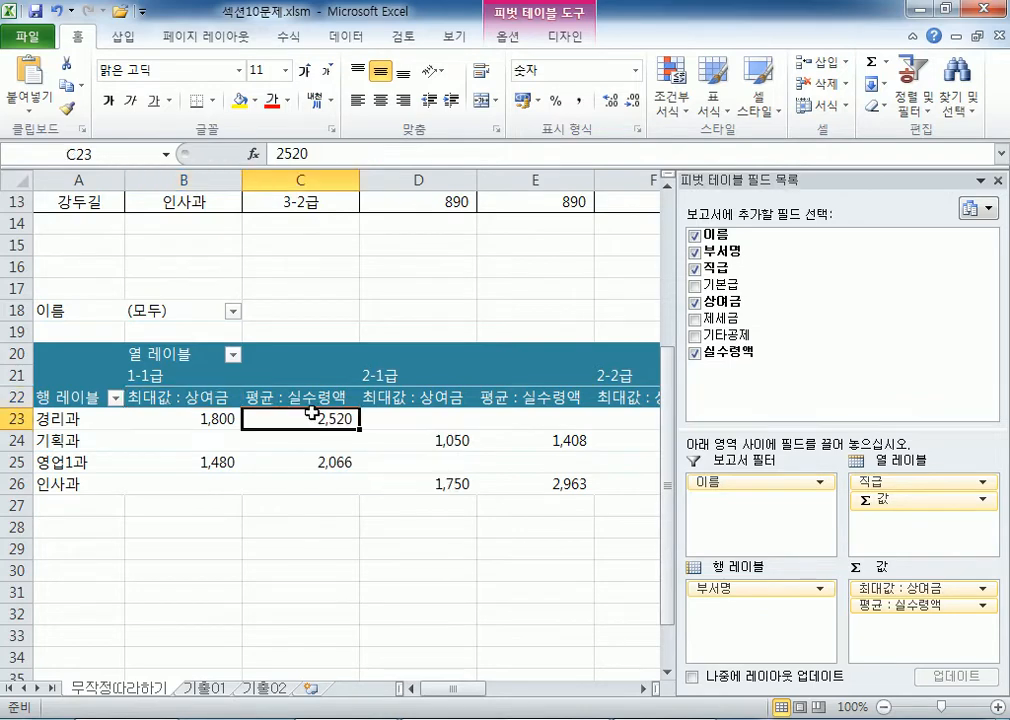
pyautogui.moveTo(312, 412)
# - On the 기출01 sheet, create a pivot table from the 판매현황 data A3:G15, placed in the existing worksheet at A21
pyautogui.click(217, 690)
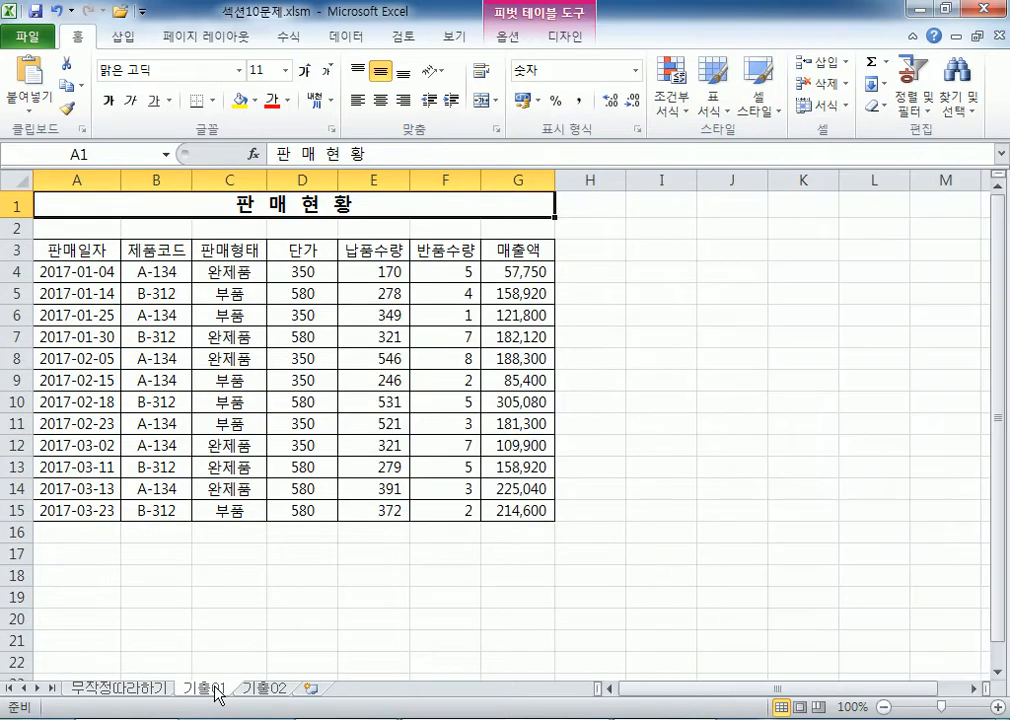
pyautogui.click(258, 270)
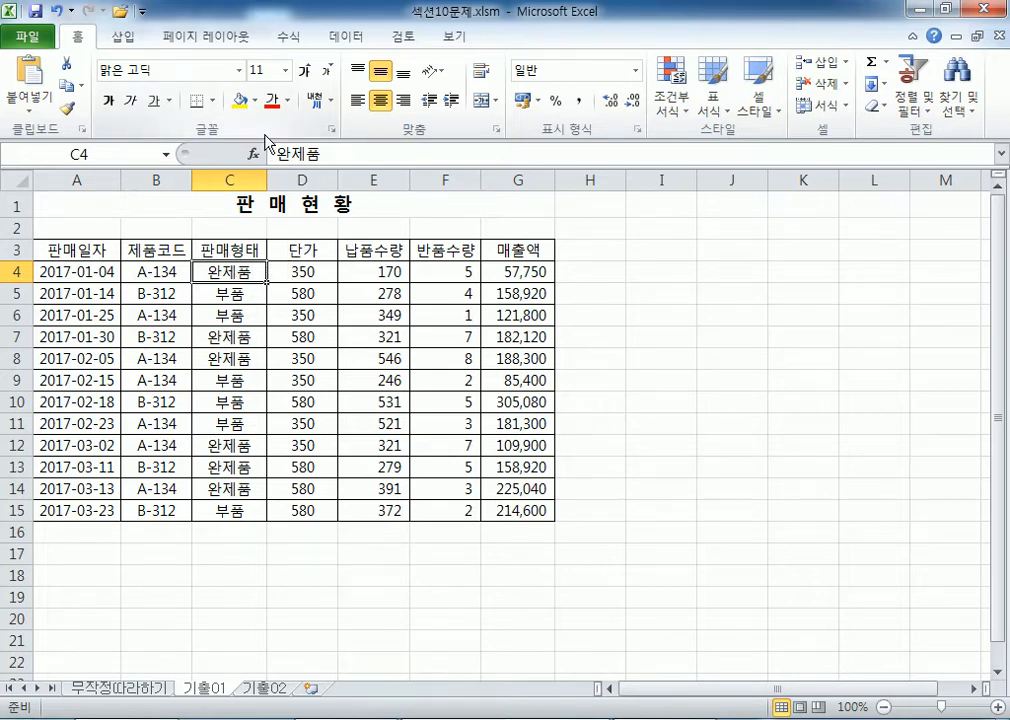
pyautogui.click(122, 37)
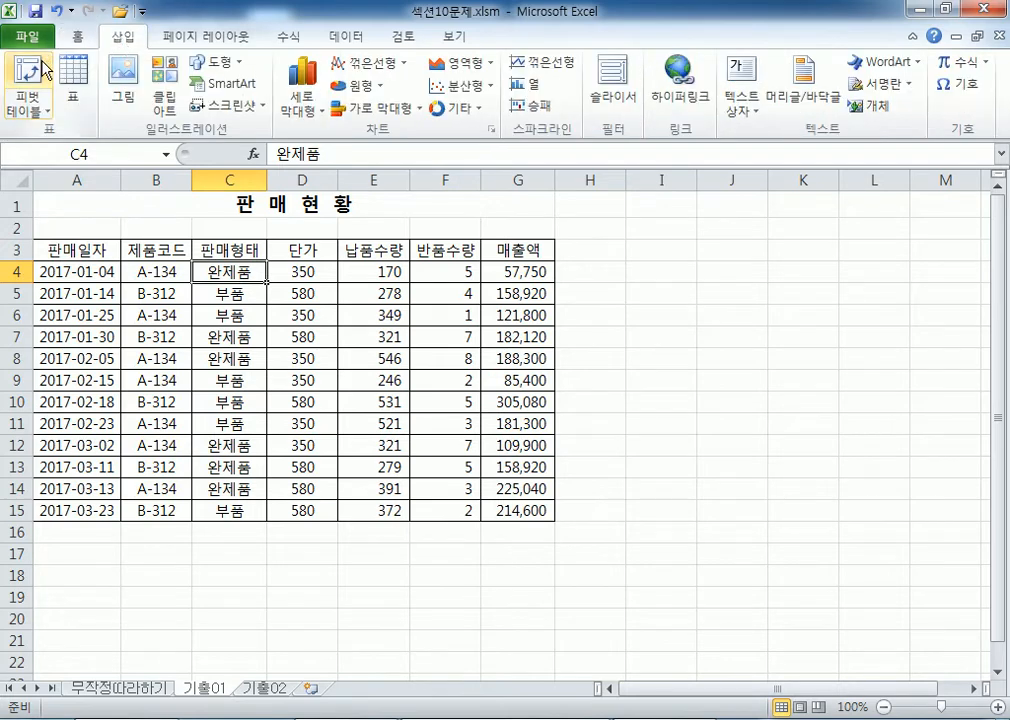
pyautogui.click(385, 315)
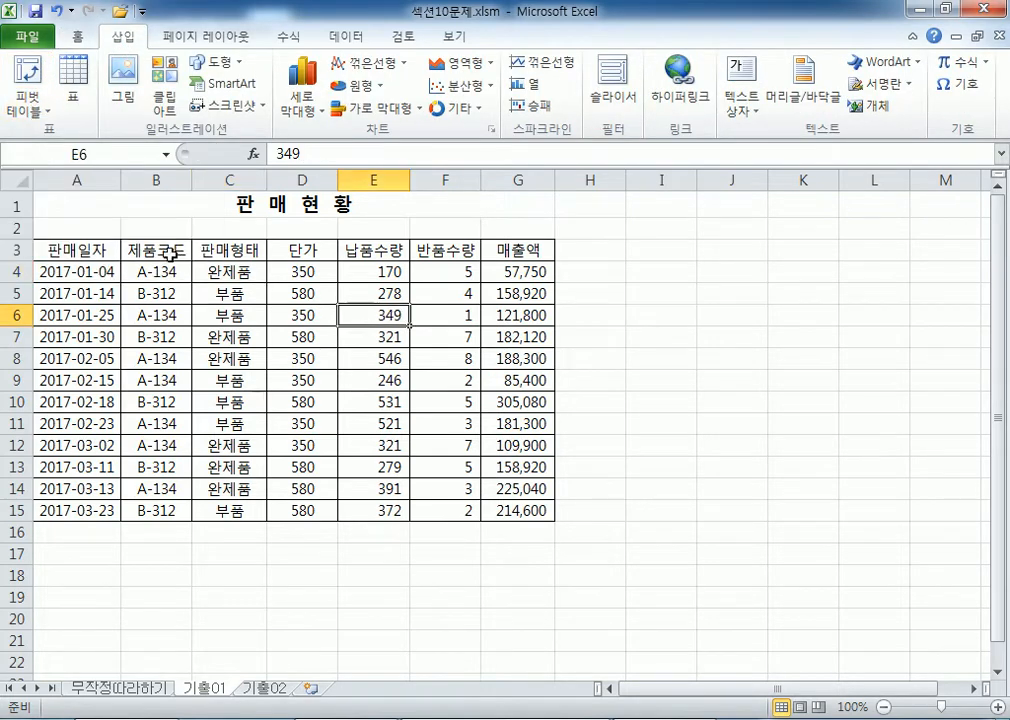
pyautogui.moveTo(70, 249); pyautogui.dragTo(409, 472)
pyautogui.click(328, 428)
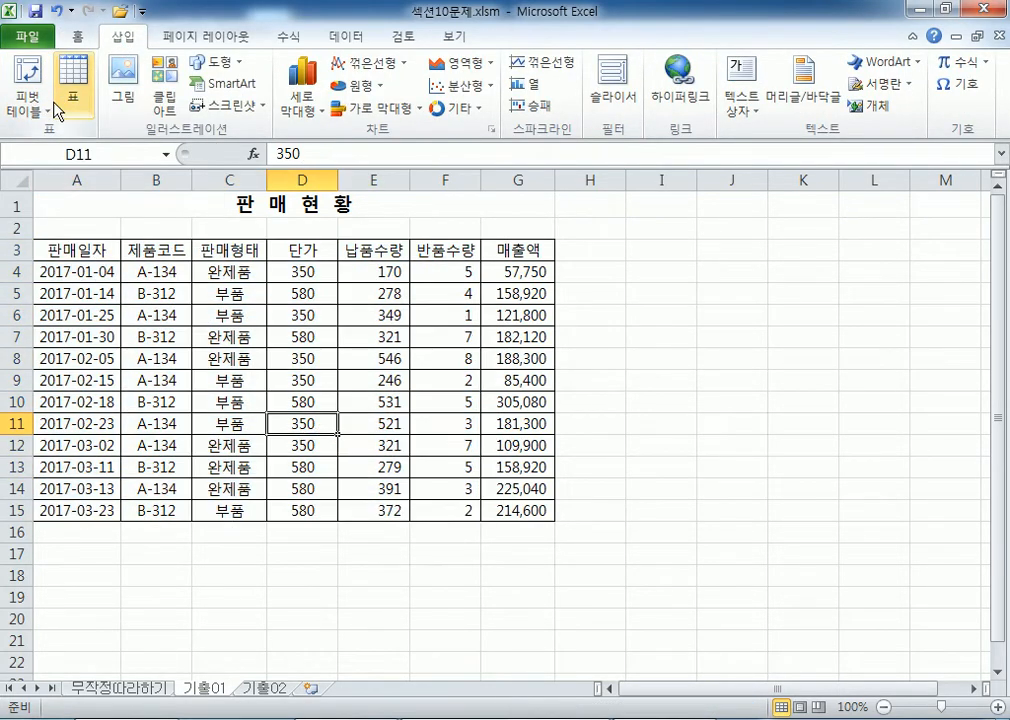
pyautogui.click(22, 105)
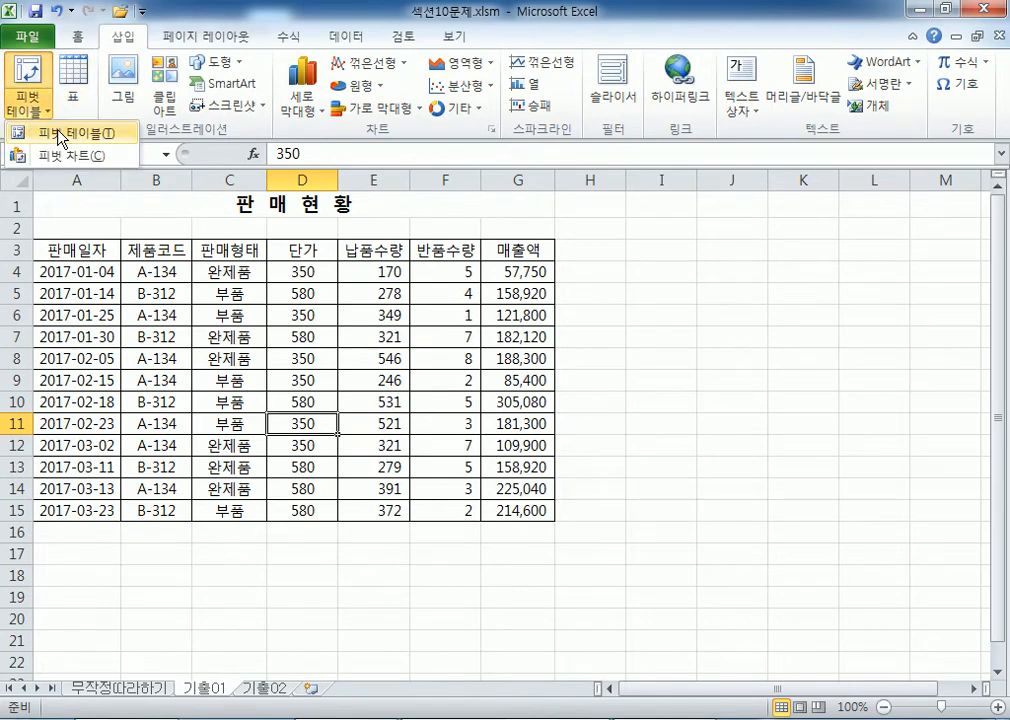
pyautogui.click(60, 135)
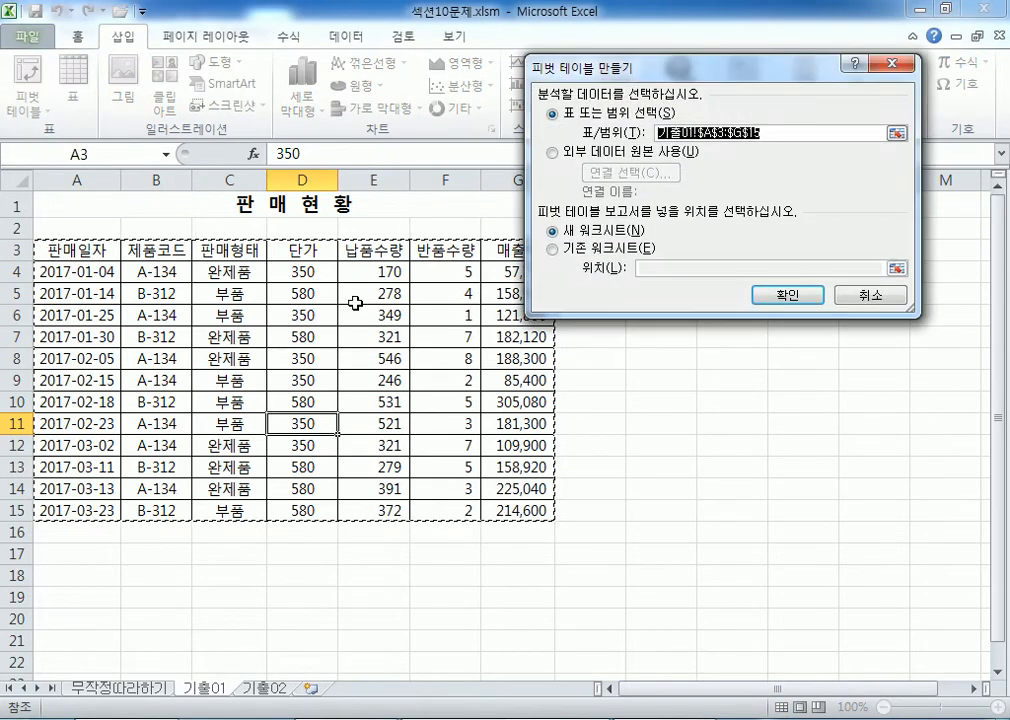
pyautogui.click(558, 250)
pyautogui.scroll(-3, 271, 311)
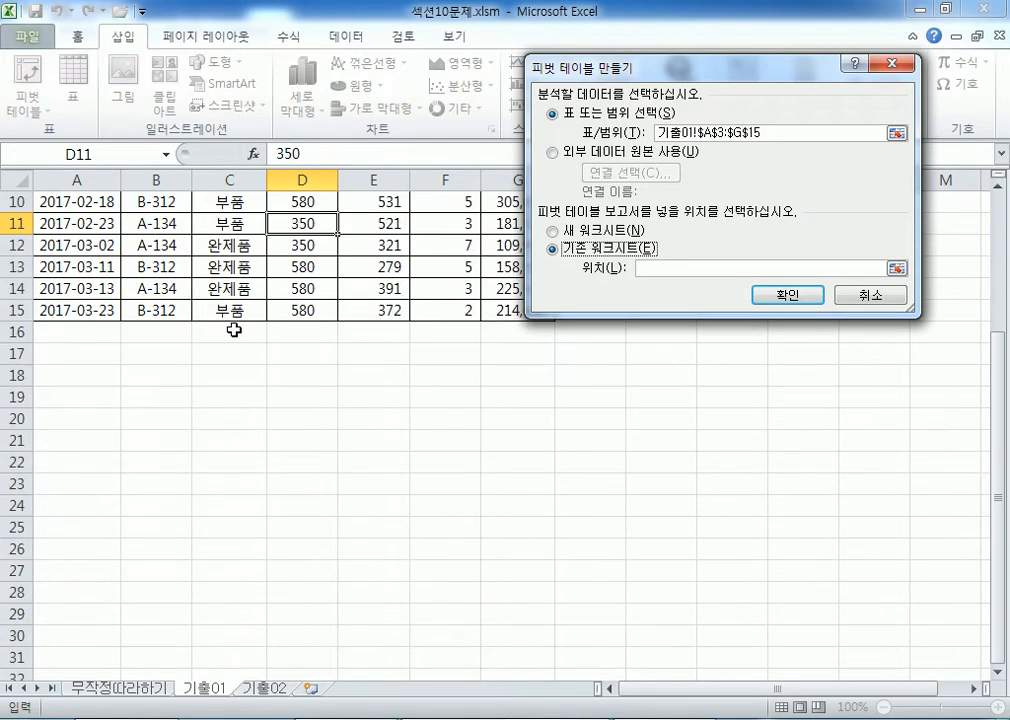
pyautogui.click(65, 444)
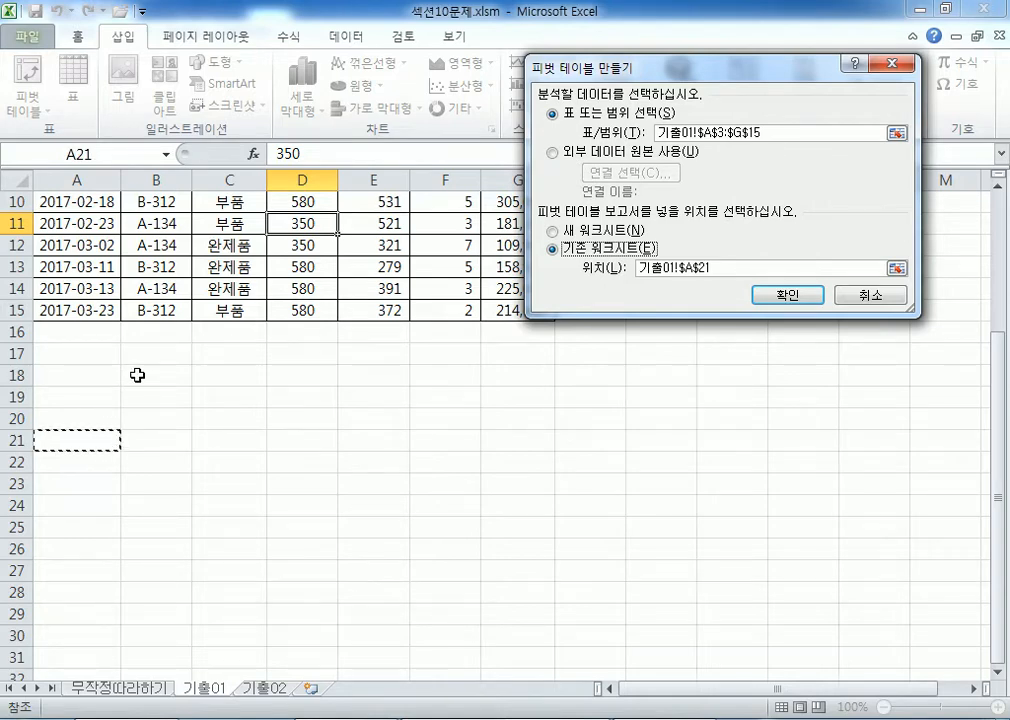
pyautogui.click(774, 300)
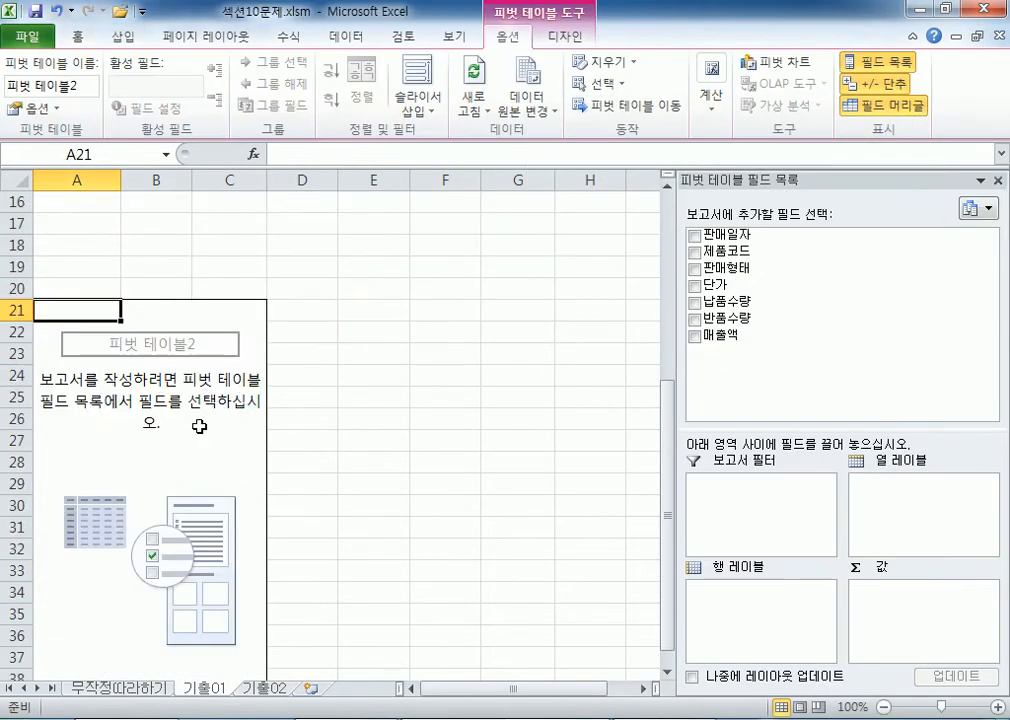
# - Float the pivot field list over the sheet, then put 제품코드 in the report filter and 판매일자 in the row labels
pyautogui.scroll(-1, 200, 426)
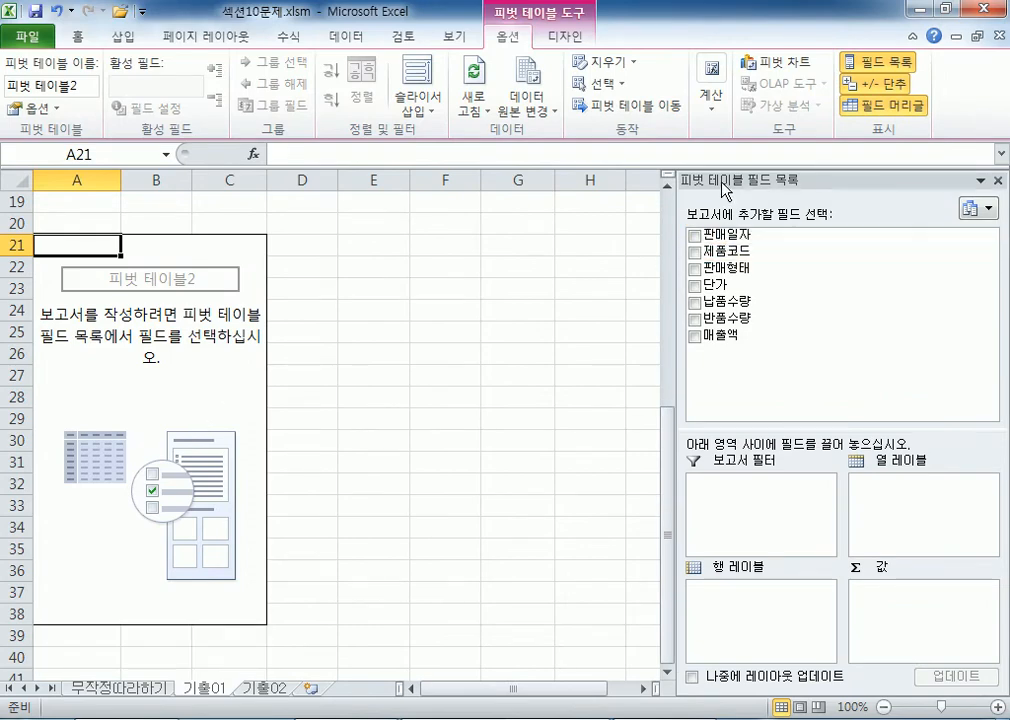
pyautogui.moveTo(726, 190); pyautogui.dragTo(580, 108)
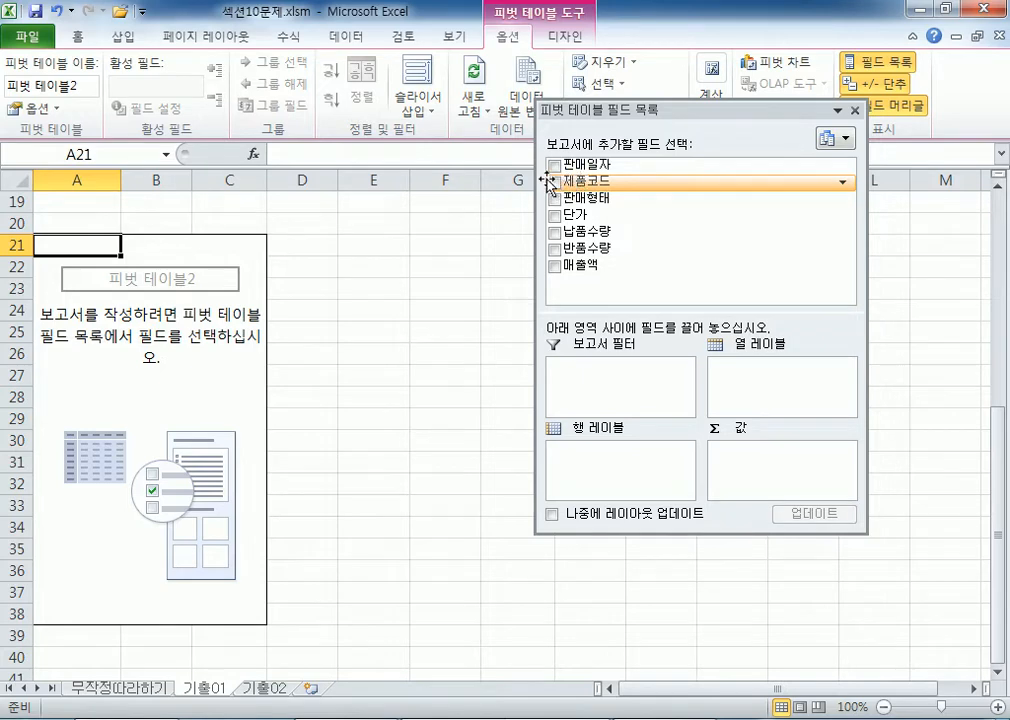
pyautogui.moveTo(556, 184); pyautogui.dragTo(602, 375)
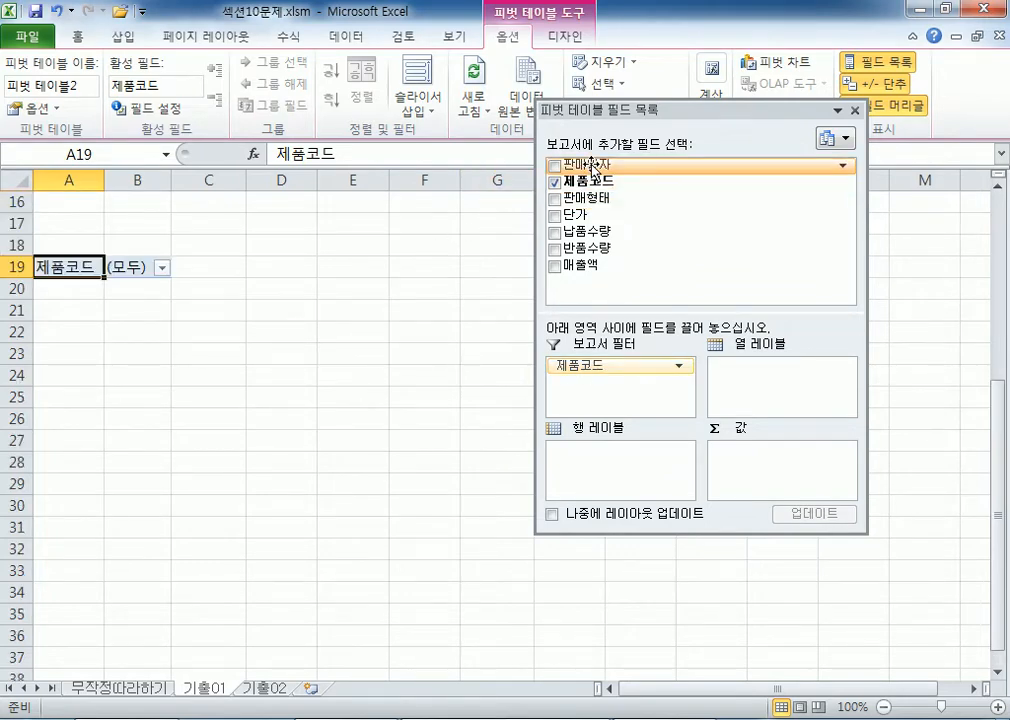
pyautogui.moveTo(578, 164); pyautogui.dragTo(598, 472)
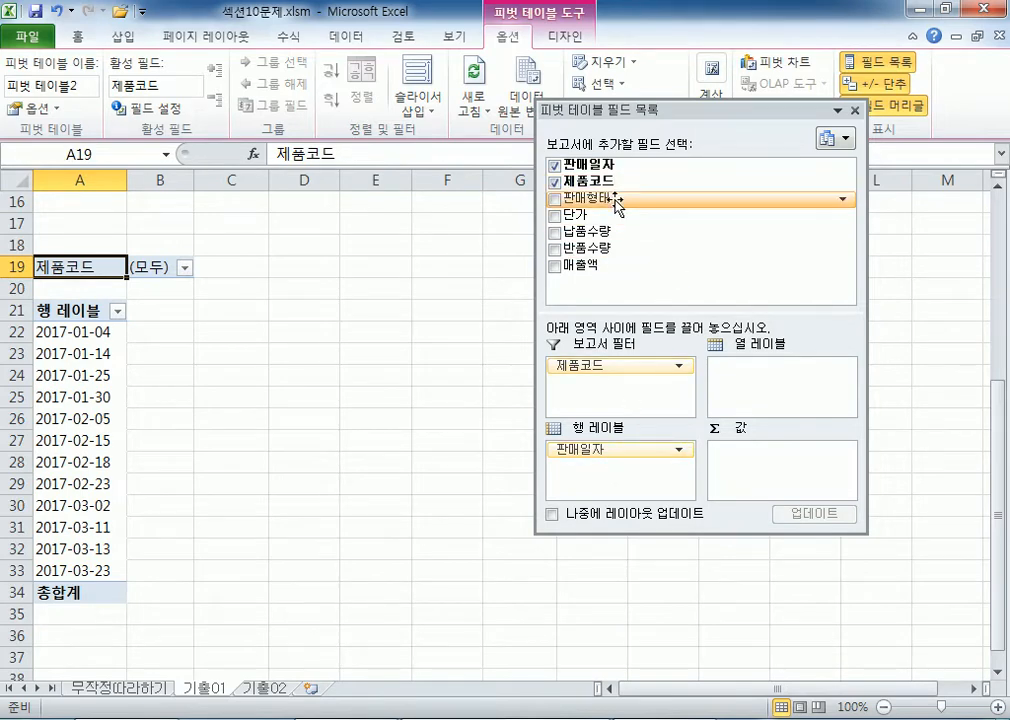
# - Put 판매형태 in the pivot table's column labels and add 납품수량 and 반품수량 as summed values
pyautogui.moveTo(618, 198); pyautogui.dragTo(745, 380)
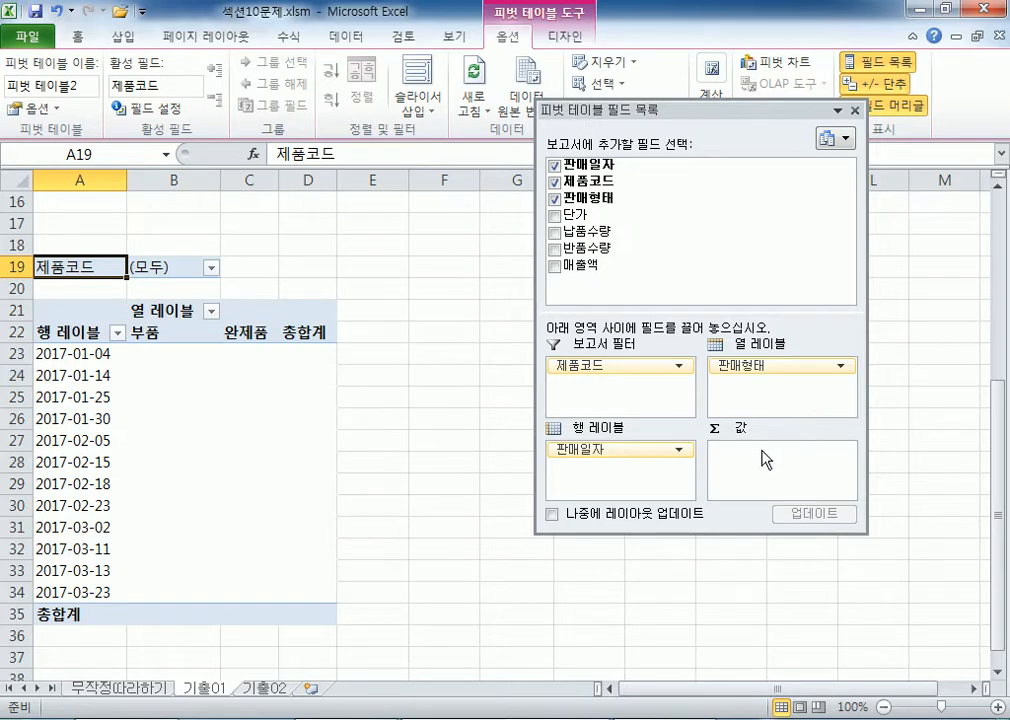
pyautogui.moveTo(654, 228); pyautogui.dragTo(751, 480)
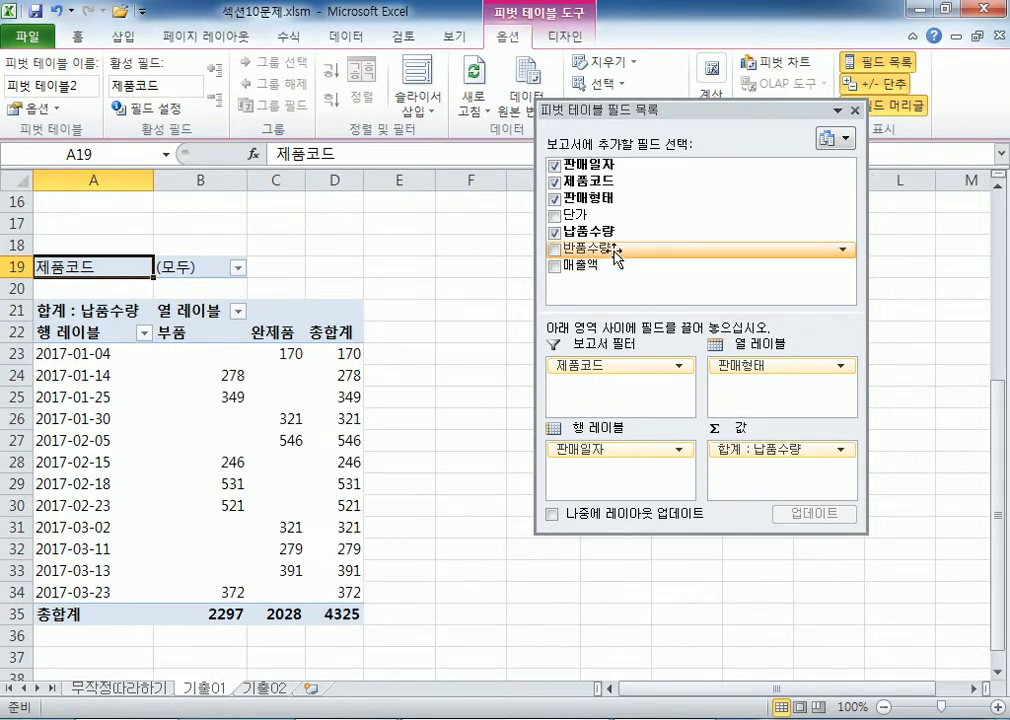
pyautogui.moveTo(651, 250); pyautogui.dragTo(760, 466)
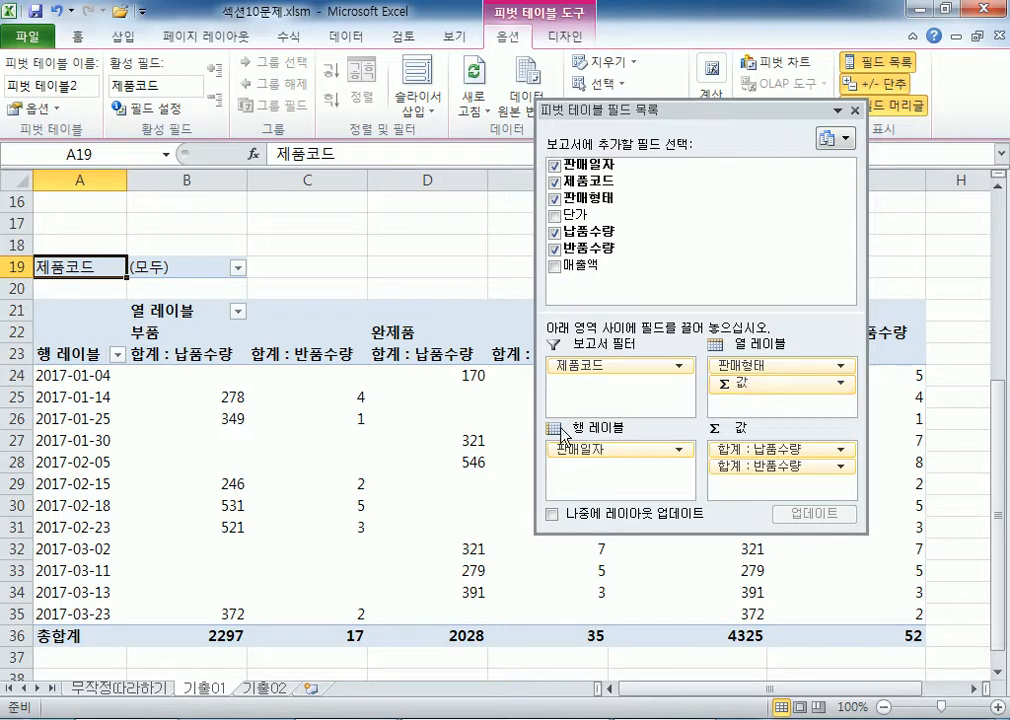
# - Move the Σ 값 field from the column labels to the row labels below 판매일자 and look through the report
pyautogui.moveTo(745, 390); pyautogui.dragTo(615, 470)
pyautogui.scroll(-3, 124, 405)
pyautogui.scroll(-3, 124, 405)
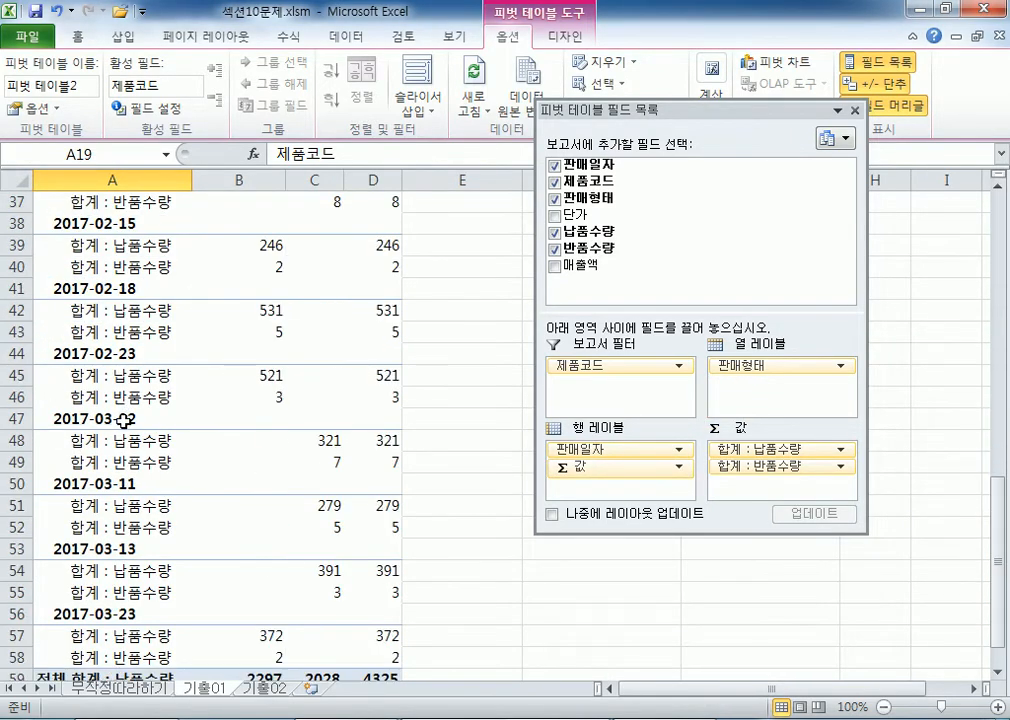
pyautogui.scroll(-2, 124, 418)
pyautogui.scroll(8, 135, 413)
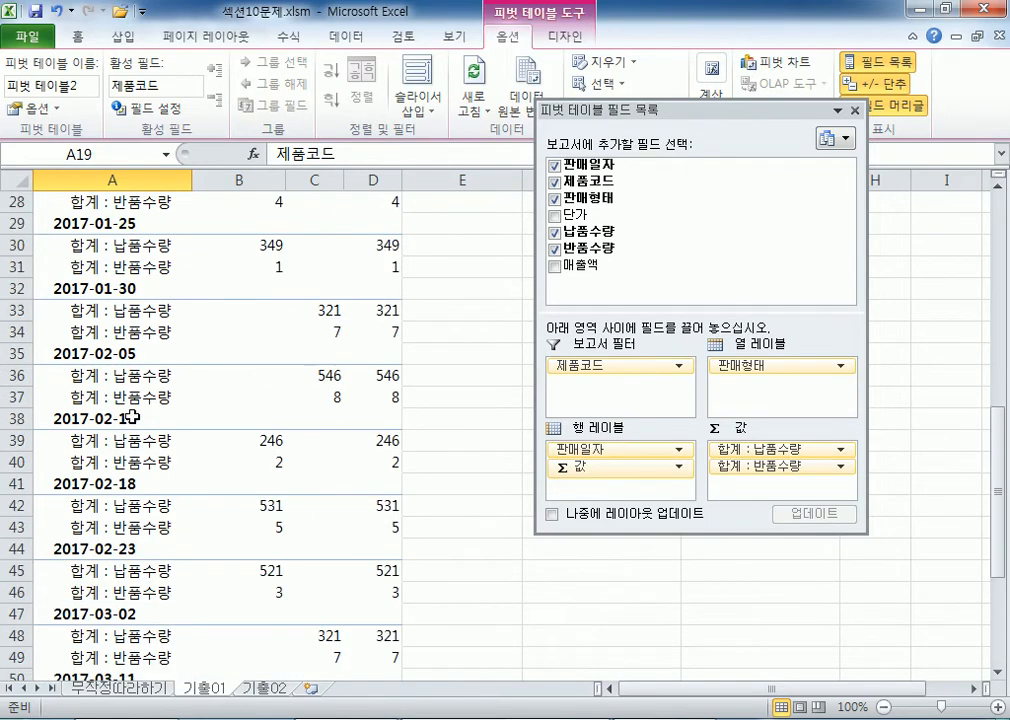
pyautogui.scroll(1, 135, 410)
# - Return Σ 값 to the column labels below 판매형태 and check the 납품수량 and 반품수량 headings under 부품
pyautogui.moveTo(622, 467); pyautogui.dragTo(781, 392)
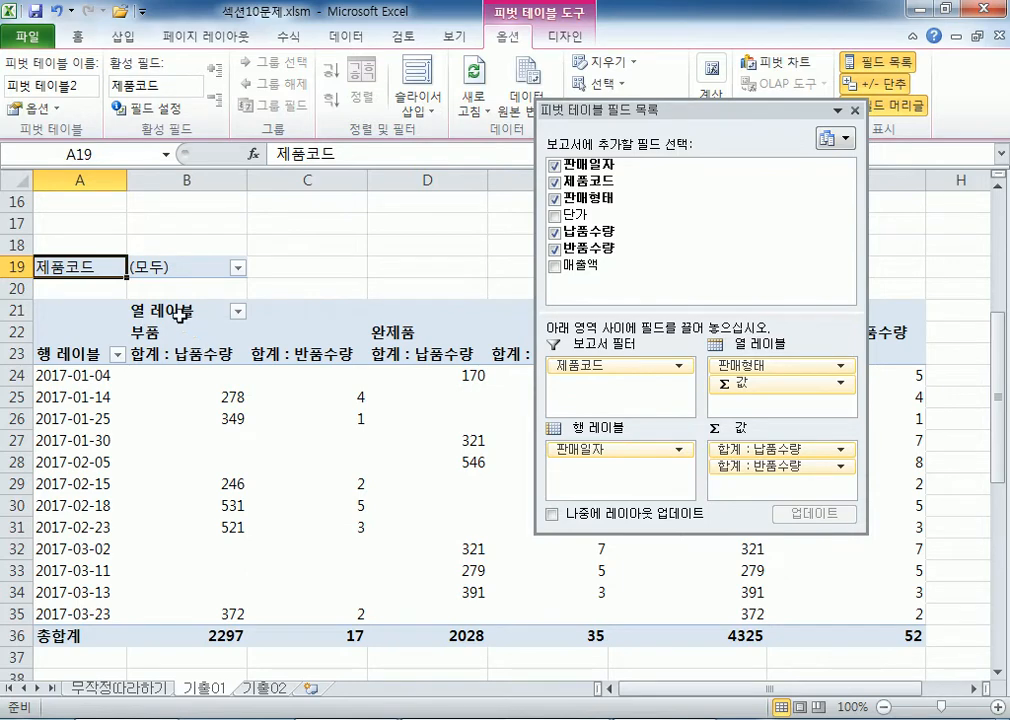
pyautogui.click(190, 356)
pyautogui.click(274, 357)
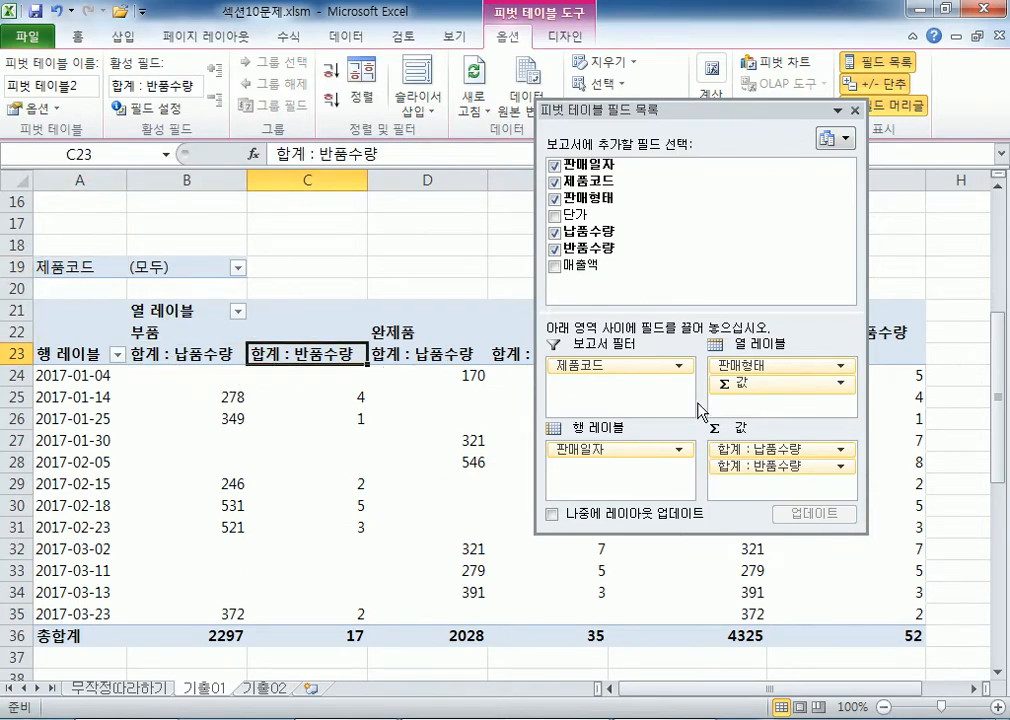
# - Place Σ 값 under 판매일자 in the row labels again and review the report down to its grand totals
pyautogui.moveTo(757, 390); pyautogui.dragTo(640, 475)
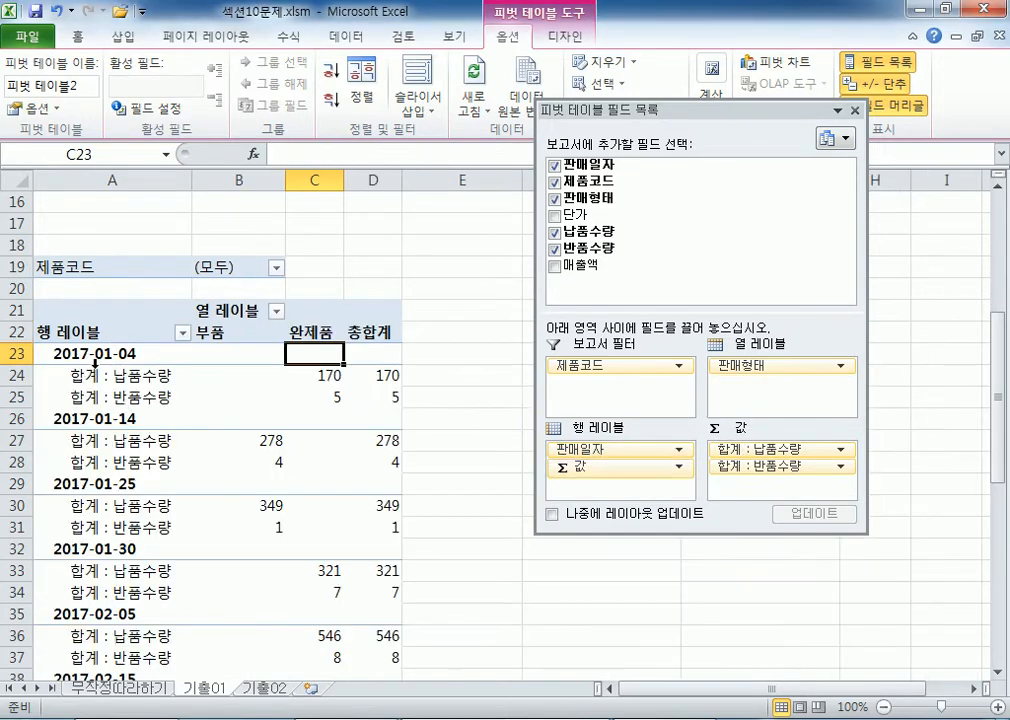
pyautogui.click(84, 354)
pyautogui.click(326, 374)
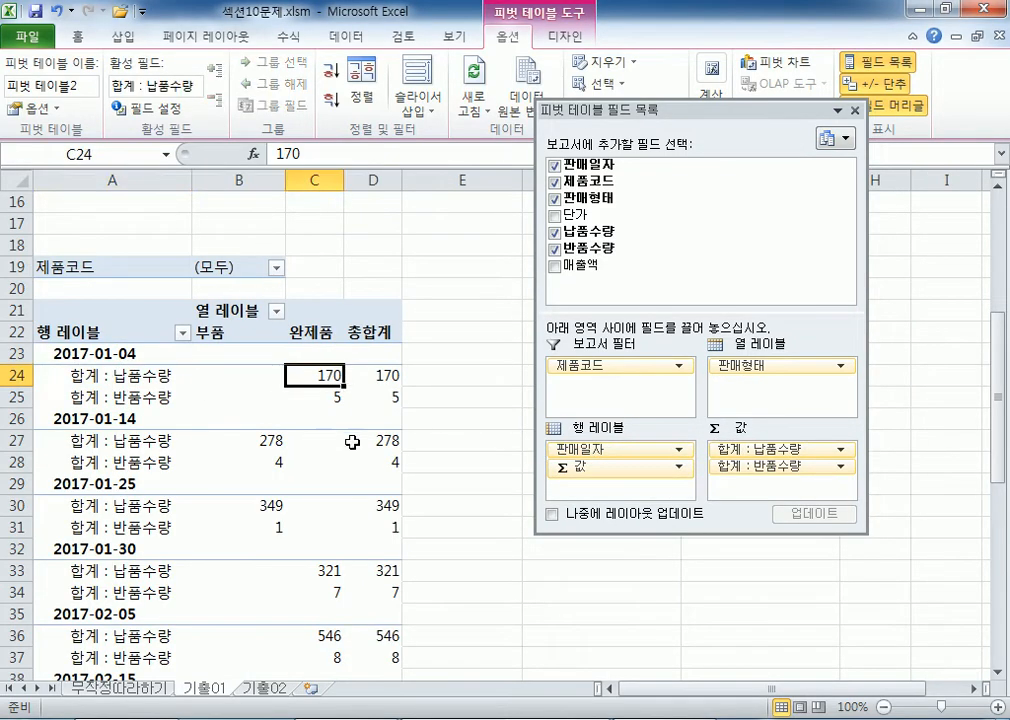
pyautogui.scroll(-2, 352, 446)
pyautogui.scroll(-5, 352, 448)
pyautogui.scroll(-5, 334, 442)
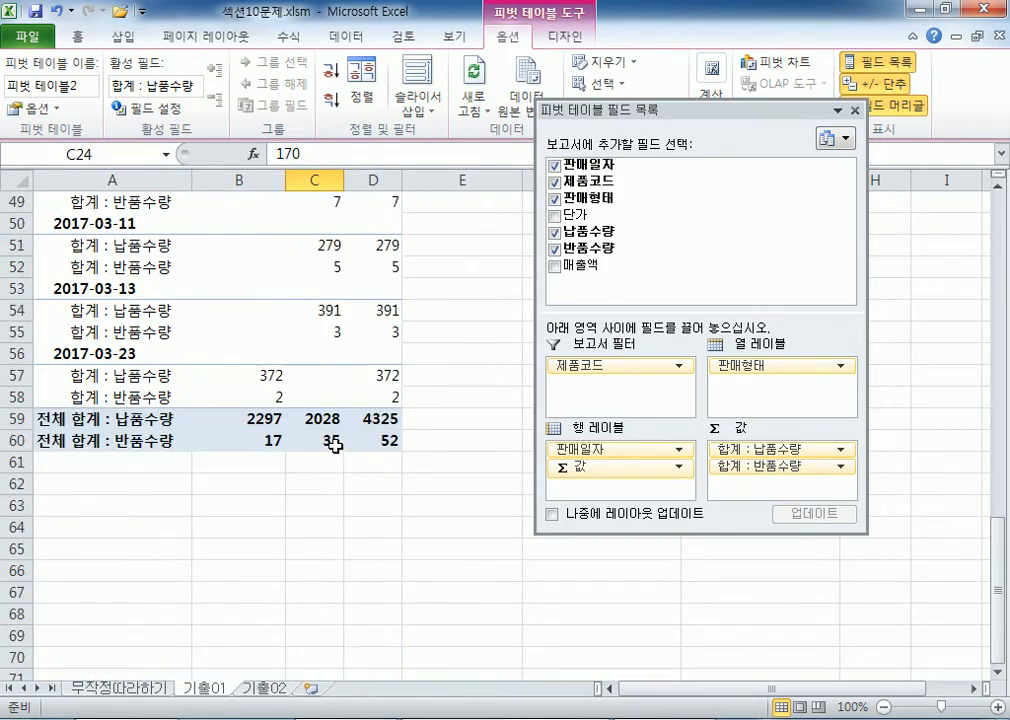
pyautogui.scroll(12, 335, 446)
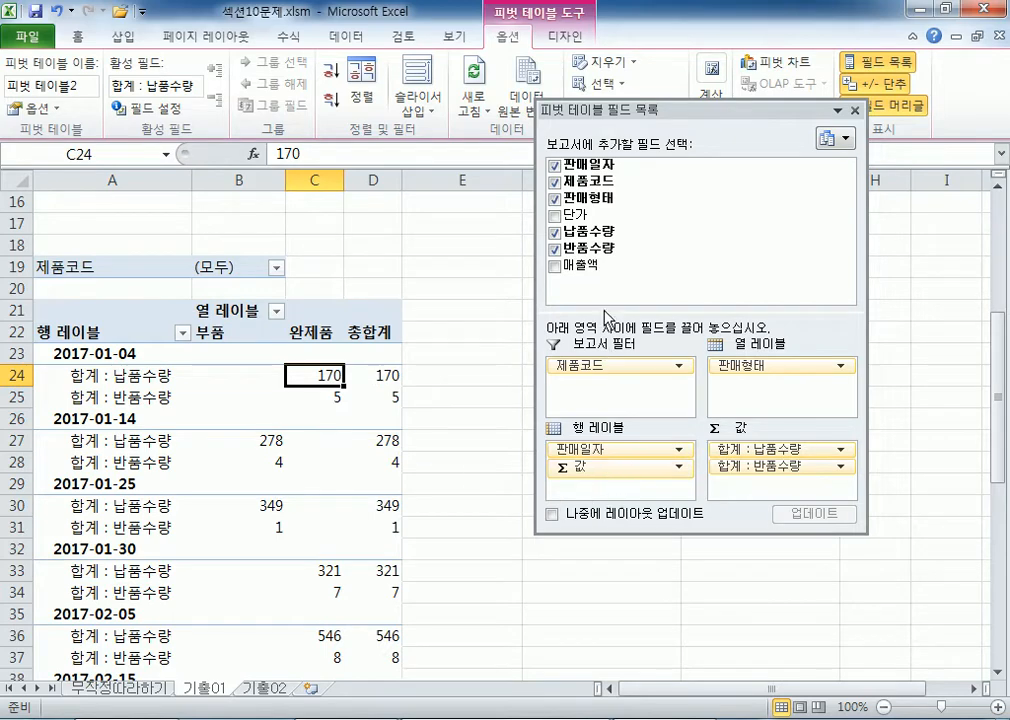
# - Move 판매형태 from the column labels into the row labels between 판매일자 and Σ 값
pyautogui.moveTo(755, 368); pyautogui.dragTo(612, 463)
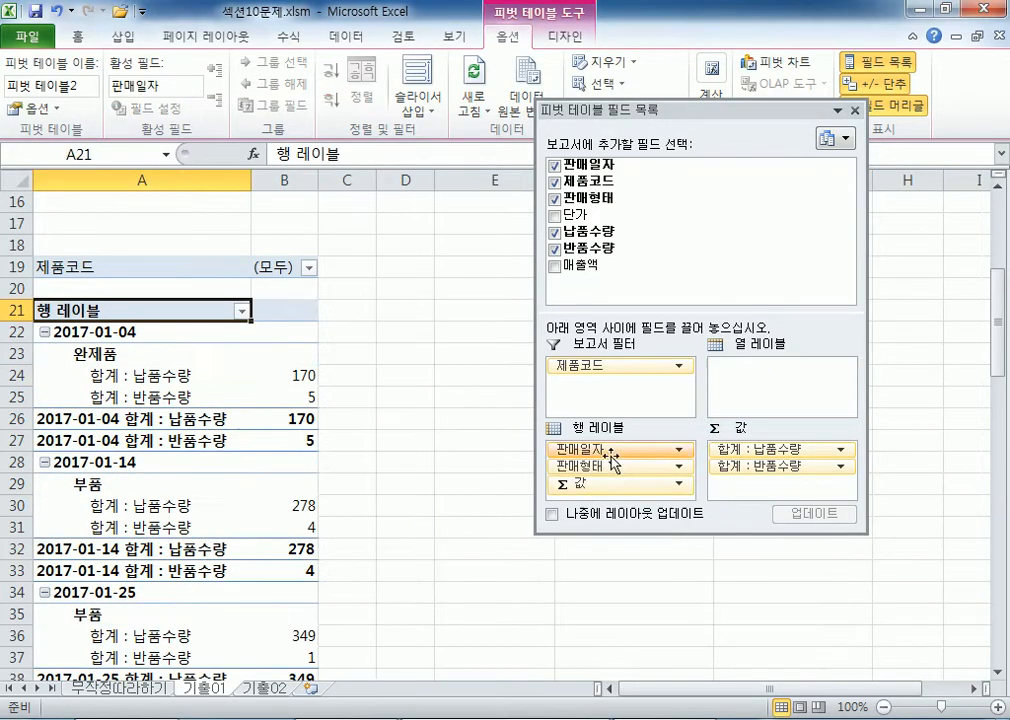
pyautogui.scroll(-6, 127, 380)
pyautogui.scroll(-9, 127, 378)
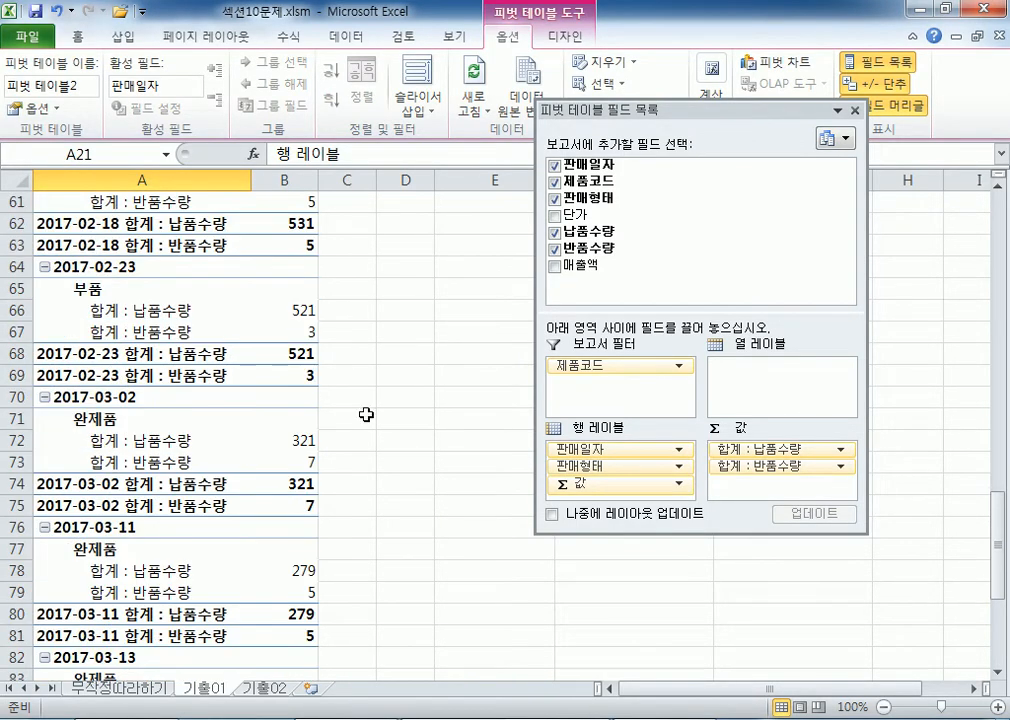
# - Reorder the row labels so that 판매형태 comes before 판매일자, and review the dates grouped under each type
pyautogui.moveTo(622, 467); pyautogui.dragTo(636, 451)
pyautogui.scroll(4, 321, 465)
pyautogui.scroll(14, 321, 465)
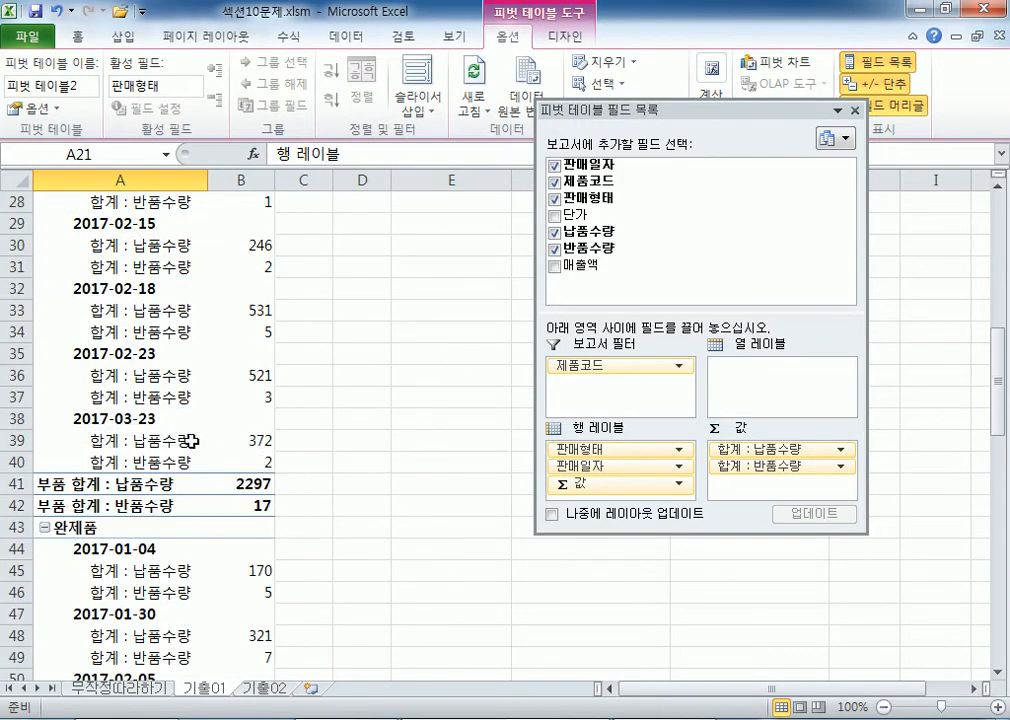
pyautogui.click(107, 548)
pyautogui.scroll(-3, 180, 553)
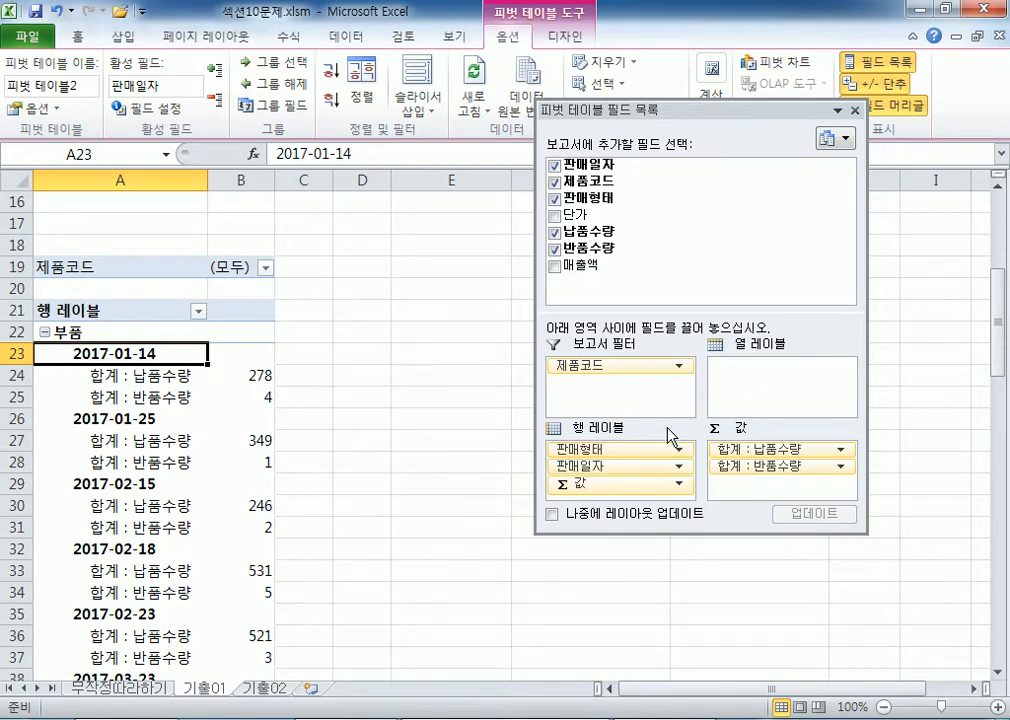
# - Move 판매형태 back to the column labels and place Σ 값 beneath it
pyautogui.moveTo(613, 449); pyautogui.dragTo(772, 385)
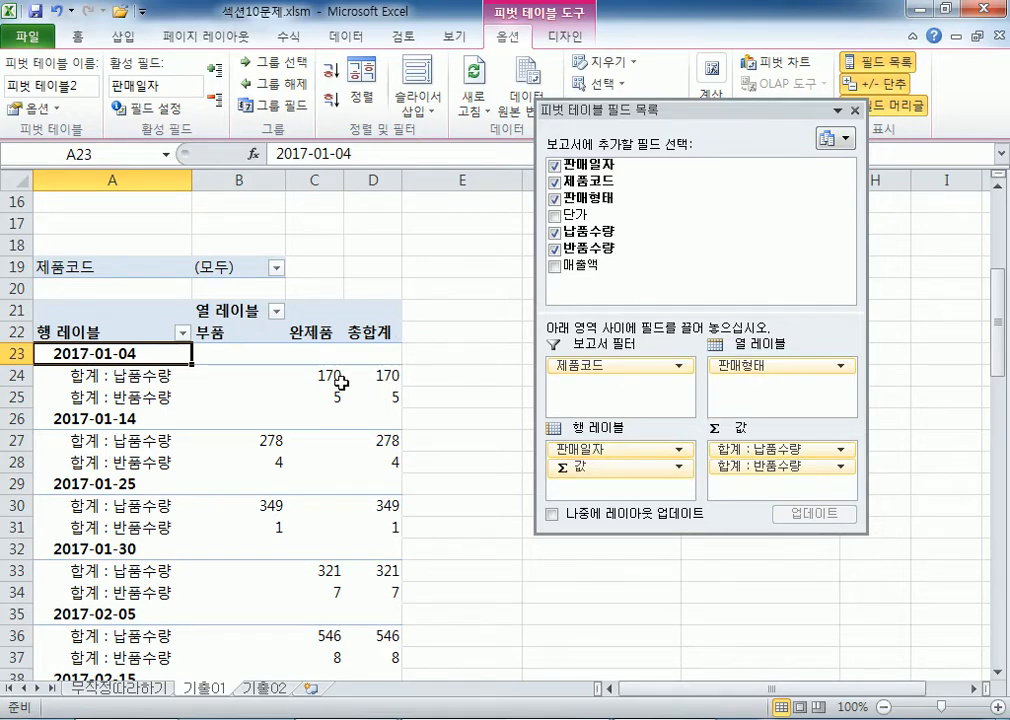
pyautogui.moveTo(665, 466); pyautogui.dragTo(613, 449)
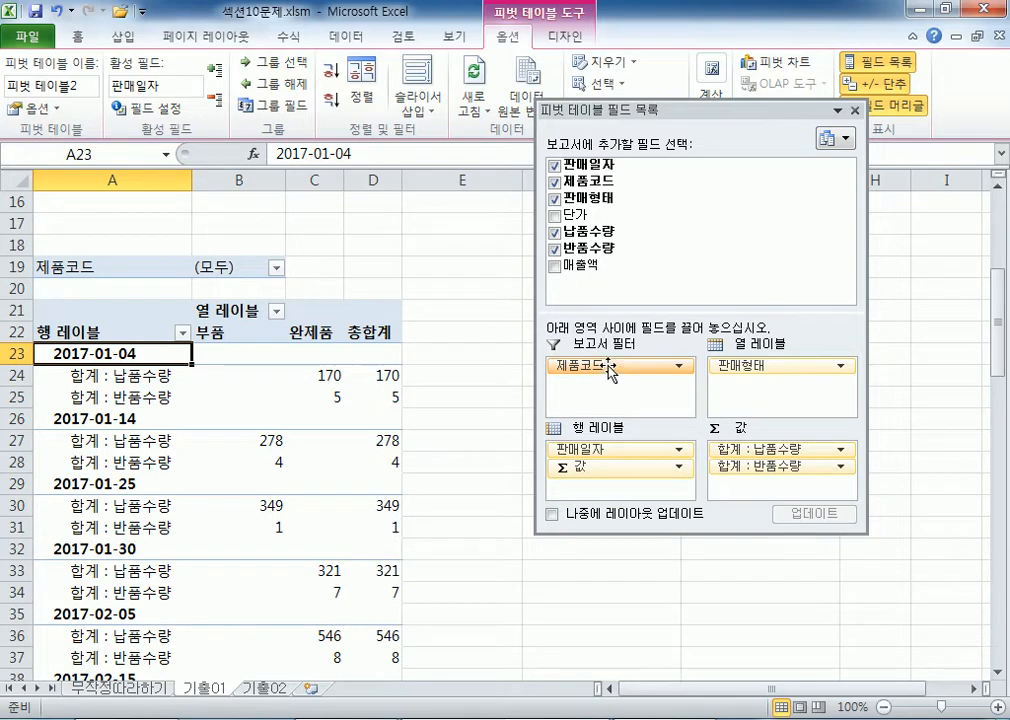
pyautogui.moveTo(604, 465); pyautogui.dragTo(742, 386)
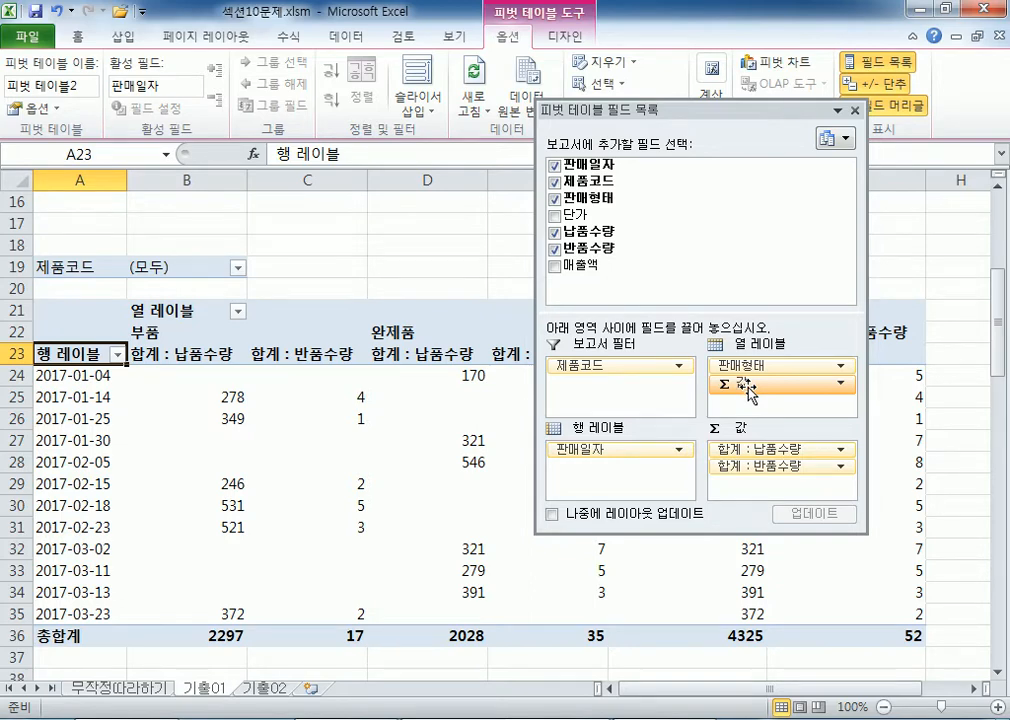
# - Remove 반품수량 from the pivot table and add it back as a value field
pyautogui.click(556, 250)
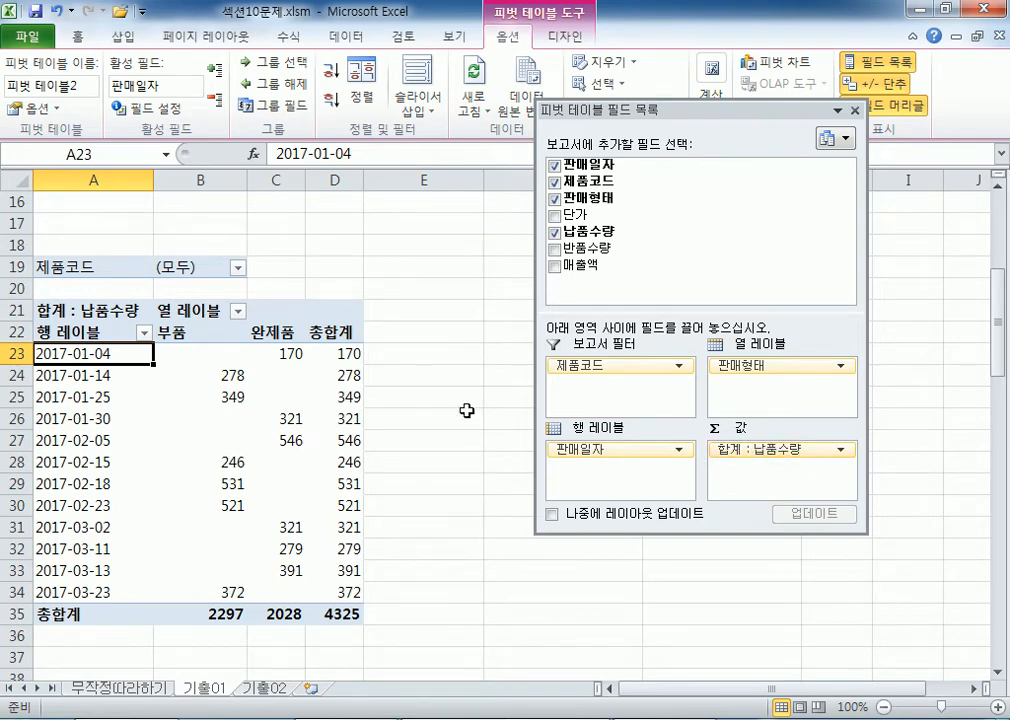
pyautogui.click(555, 249)
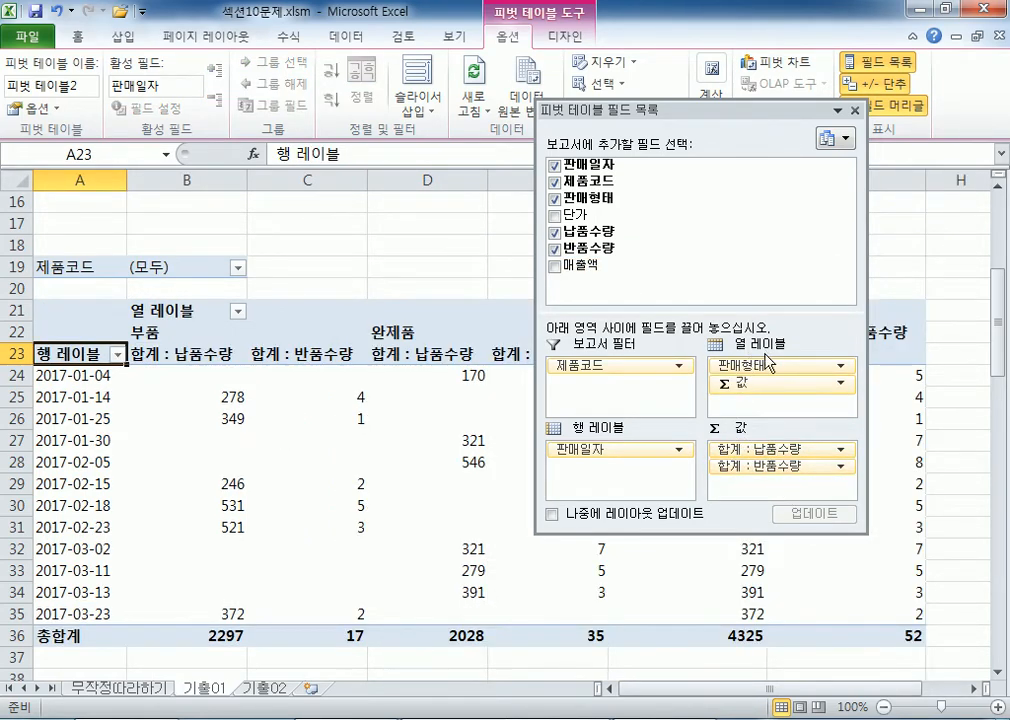
pyautogui.moveTo(742, 386); pyautogui.dragTo(760, 405)
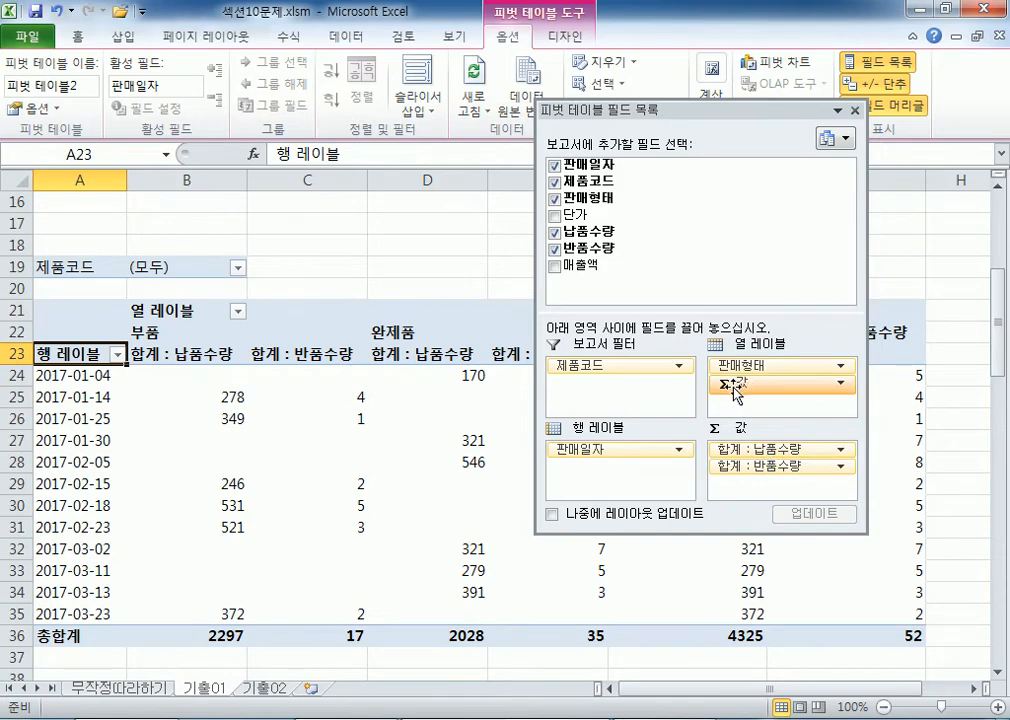
# - Examine the 납품수량 and 반품수량 value columns under 부품 by selecting rows 24 to 32 of each
pyautogui.click(178, 354)
pyautogui.moveTo(215, 379); pyautogui.dragTo(211, 543)
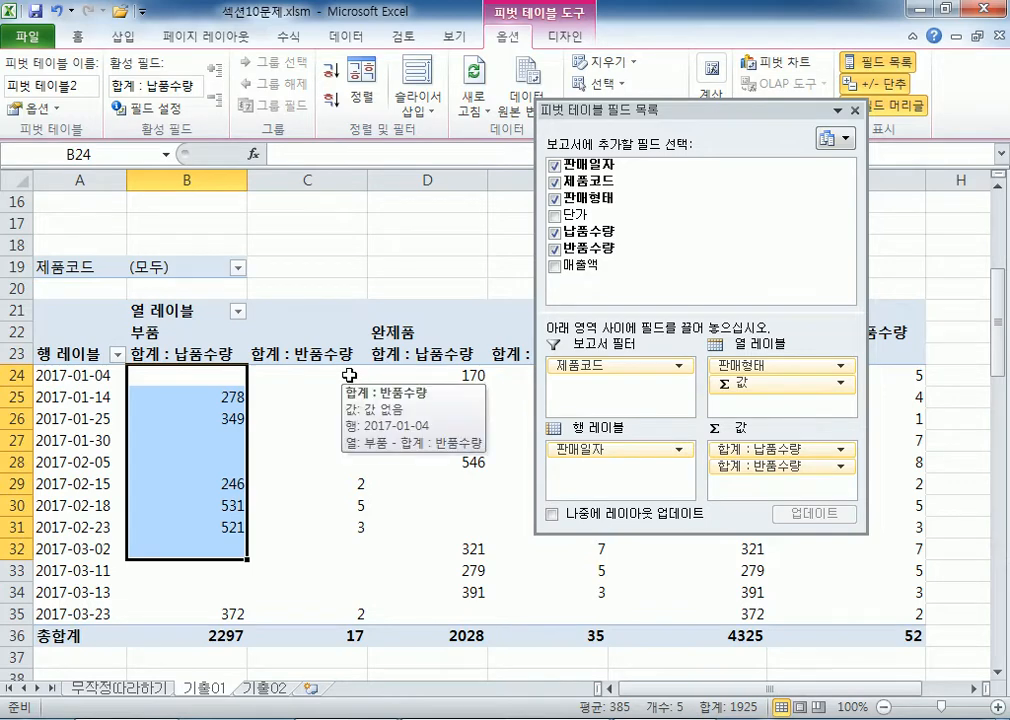
pyautogui.moveTo(349, 379); pyautogui.dragTo(334, 540)
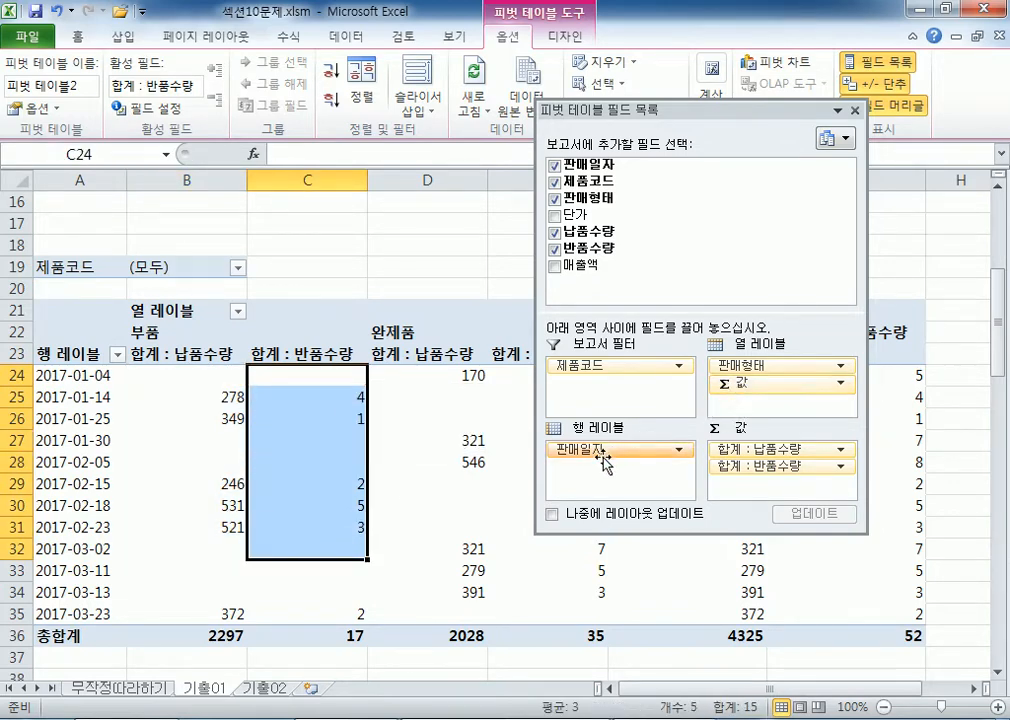
# - Move Σ 값 to the row labels below 판매일자 and inspect the quantities listed under the first dates
pyautogui.moveTo(778, 386); pyautogui.dragTo(627, 475)
pyautogui.click(207, 424)
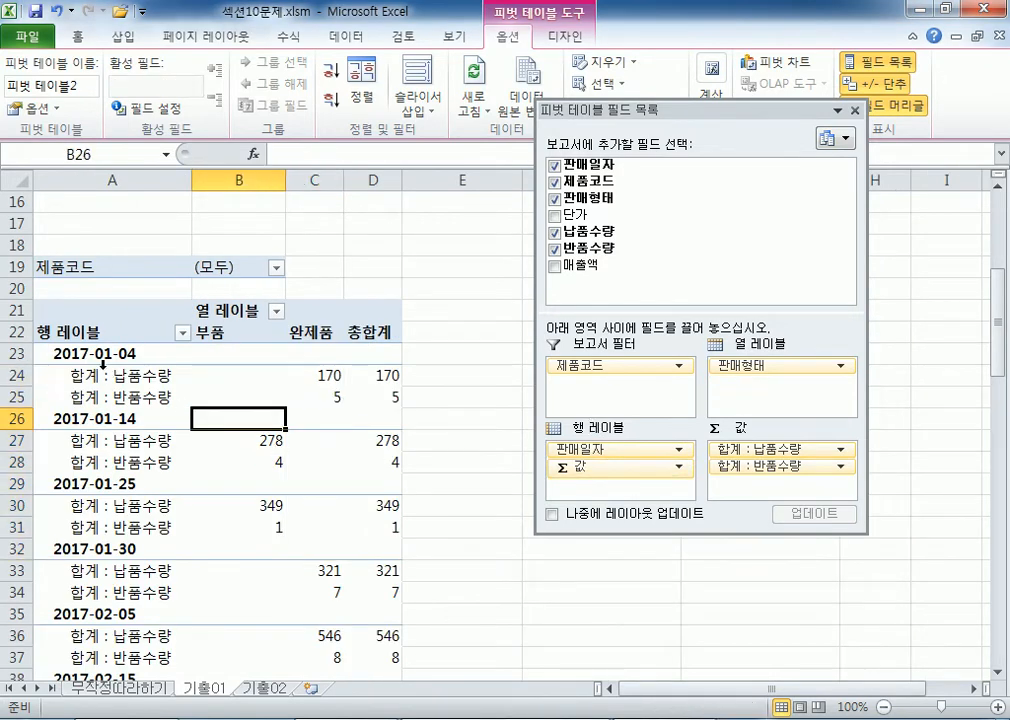
pyautogui.click(105, 353)
pyautogui.click(90, 418)
pyautogui.click(320, 374)
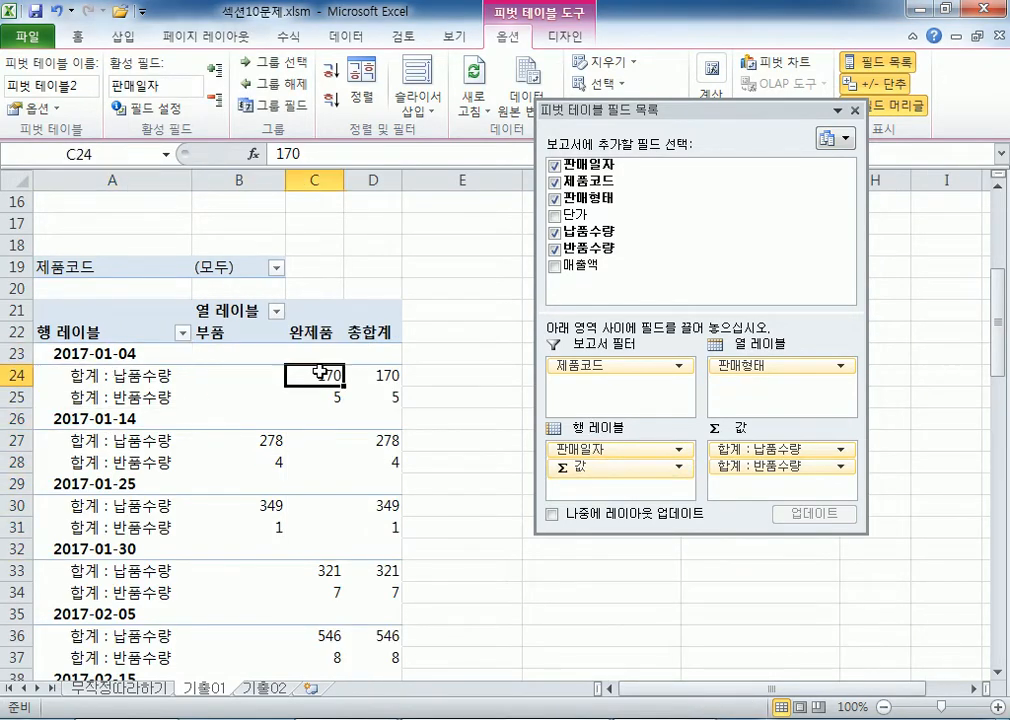
pyautogui.moveTo(234, 446); pyautogui.dragTo(383, 462)
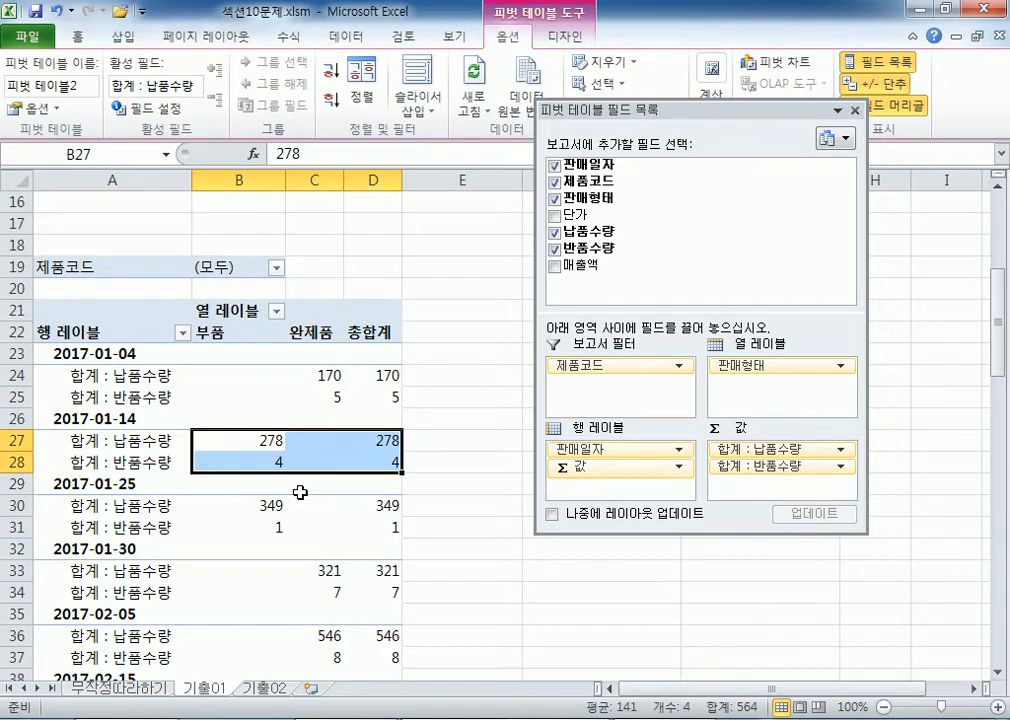
pyautogui.click(250, 505)
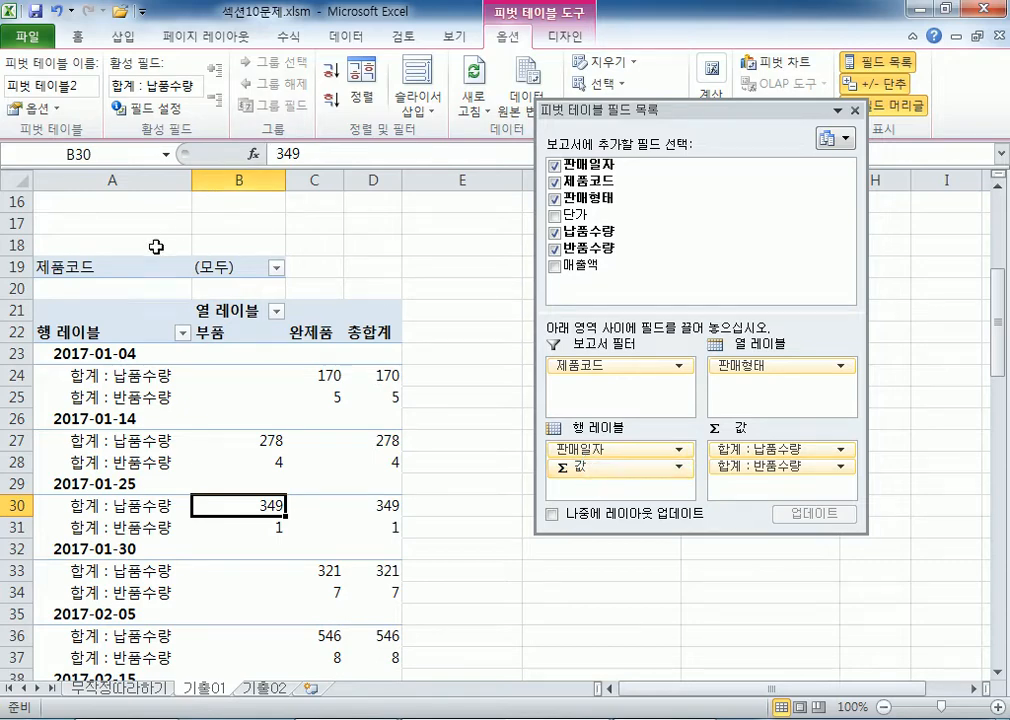
# - Select cell A21 of the pivot table and dock the field list beside the worksheet
pyautogui.click(48, 306)
pyautogui.click(70, 309)
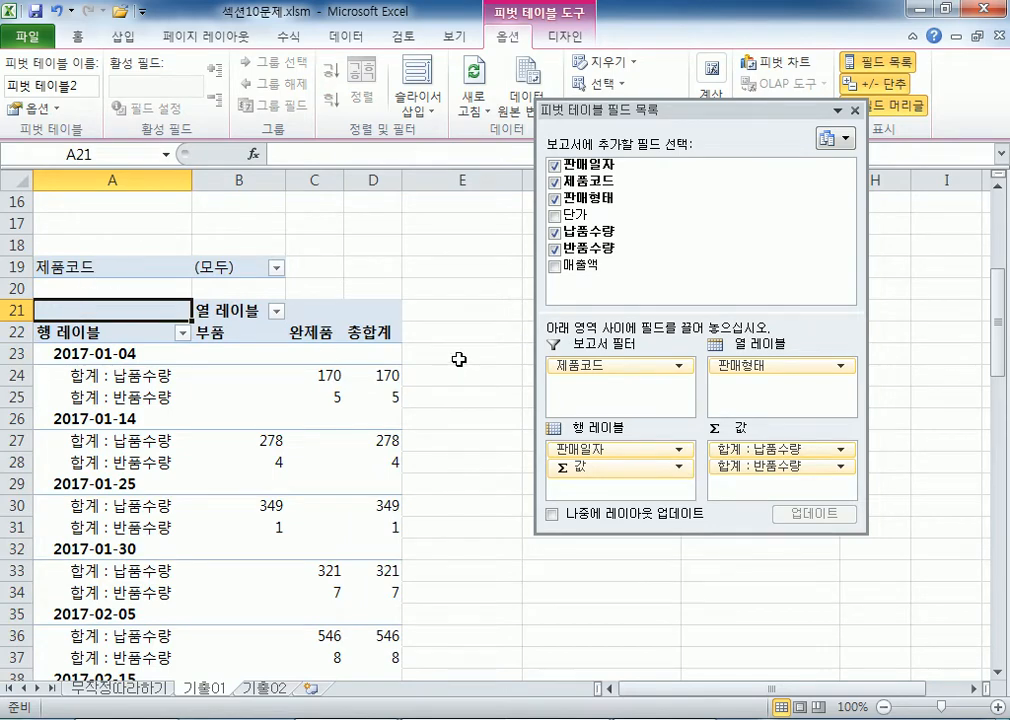
pyautogui.doubleClick(622, 111)
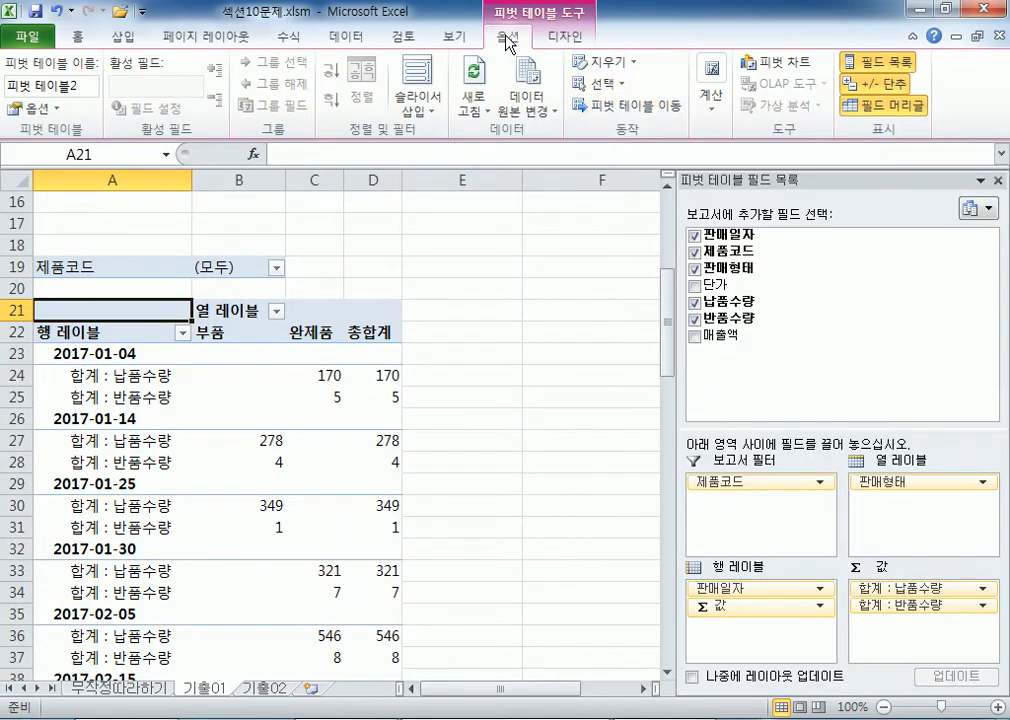
# - Set the pivot table's report layout to outline form (개요 형식으로 표시)
pyautogui.click(555, 40)
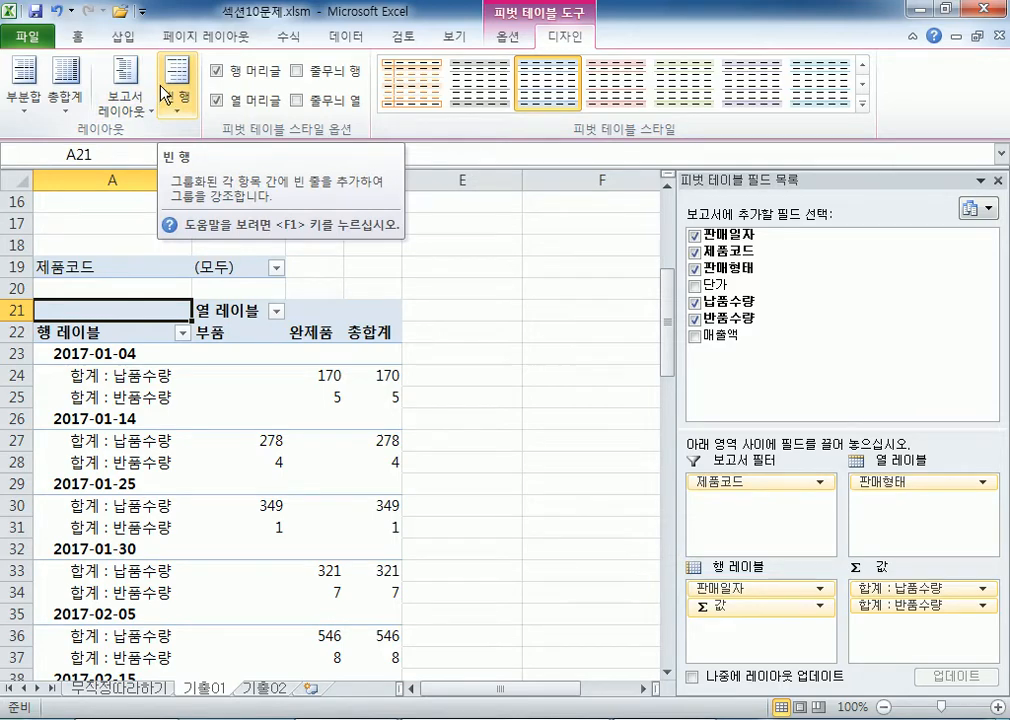
pyautogui.click(508, 36)
pyautogui.click(566, 38)
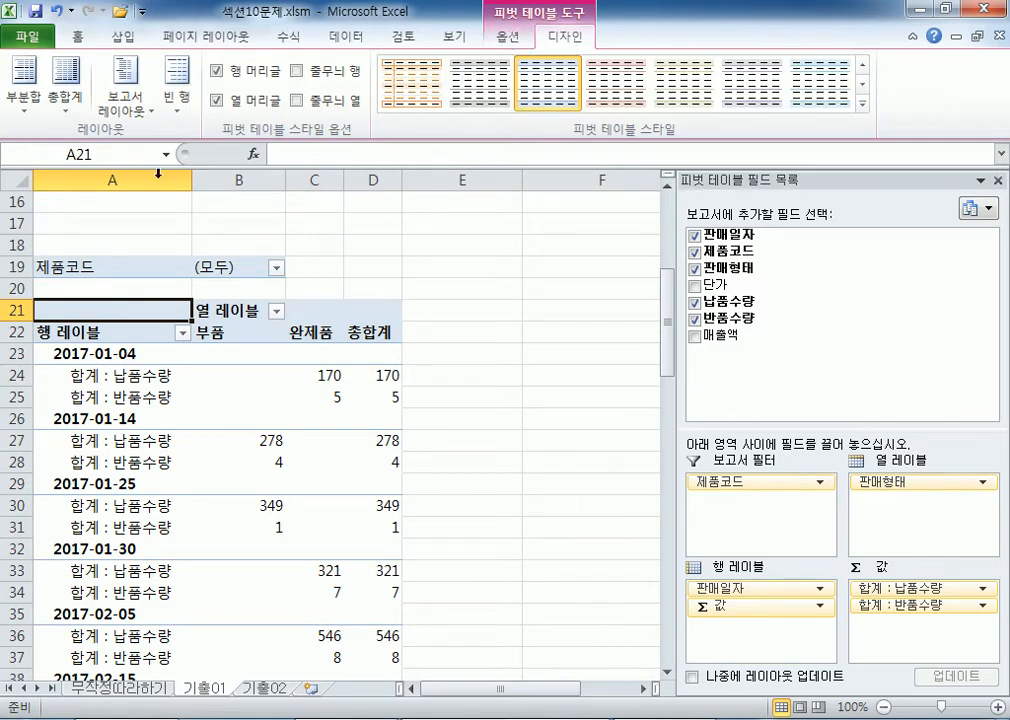
pyautogui.click(140, 110)
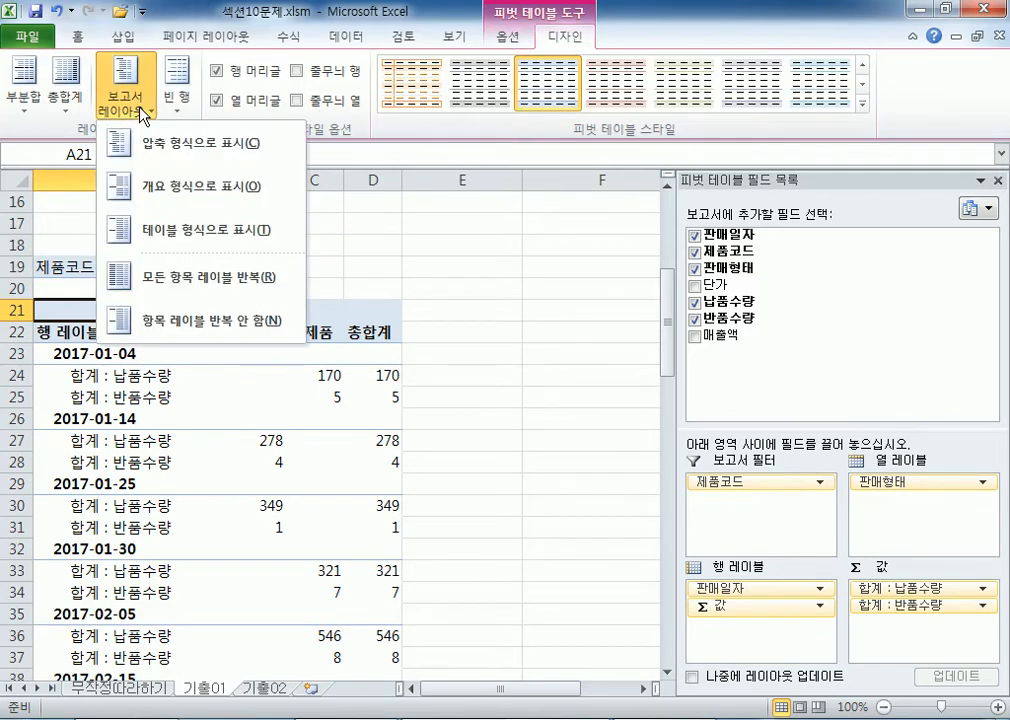
pyautogui.click(155, 188)
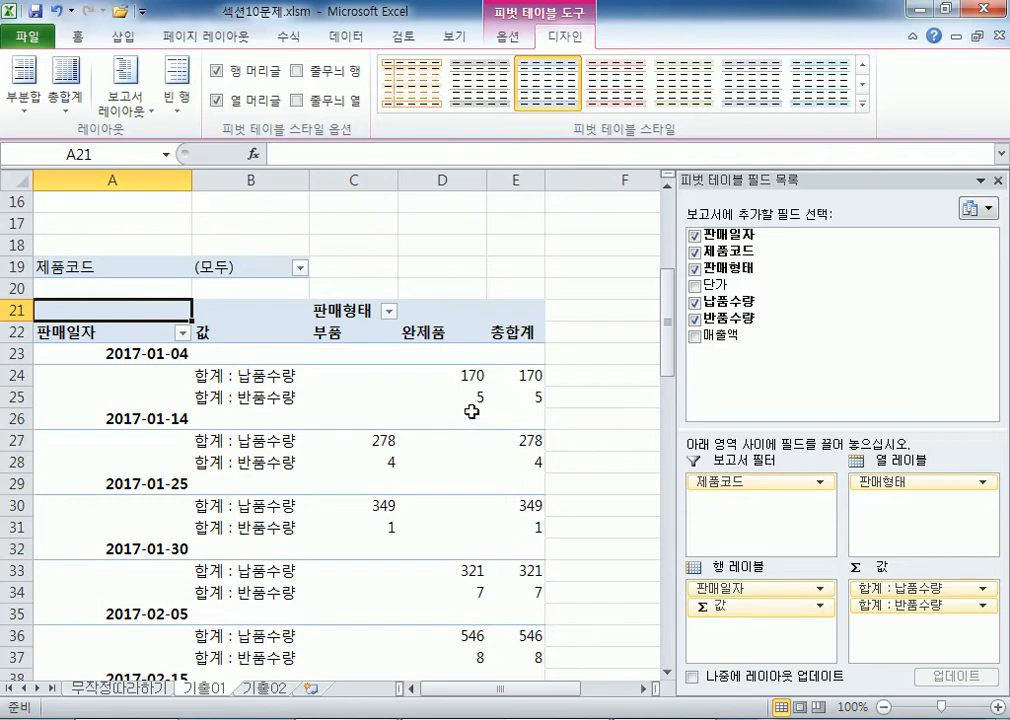
pyautogui.moveTo(469, 400)
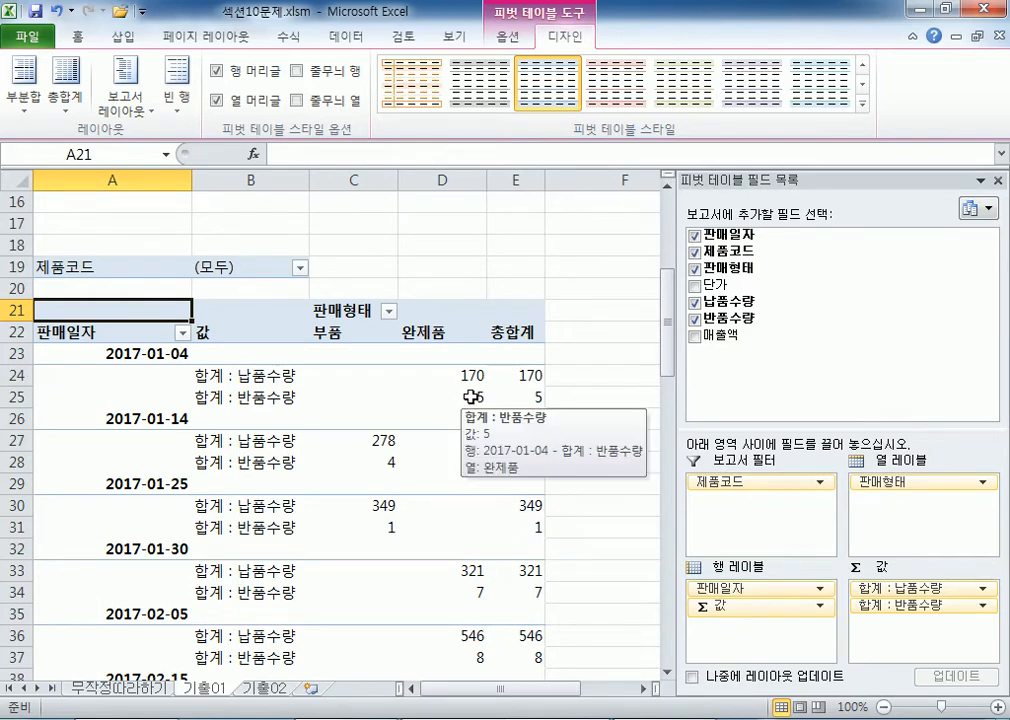
# - Apply the comma style to the pivot table values in C23:E60, including the grand total rows
pyautogui.moveTo(336, 352); pyautogui.dragTo(514, 582)
pyautogui.scroll(5, 513, 560)
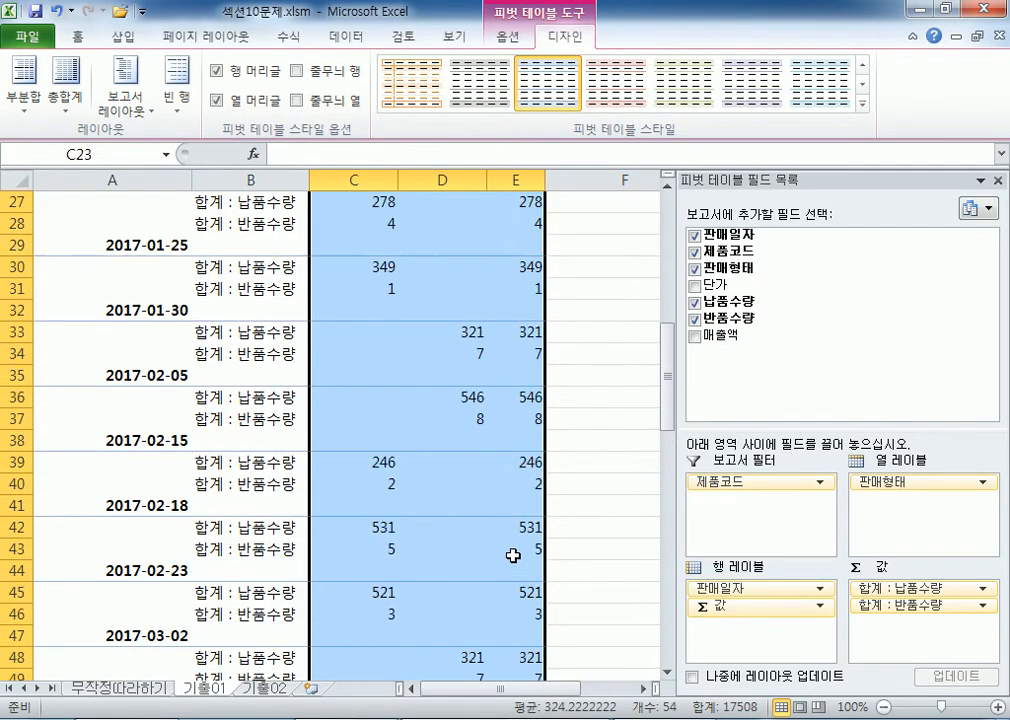
pyautogui.scroll(1, 513, 556)
pyautogui.scroll(-8, 500, 427)
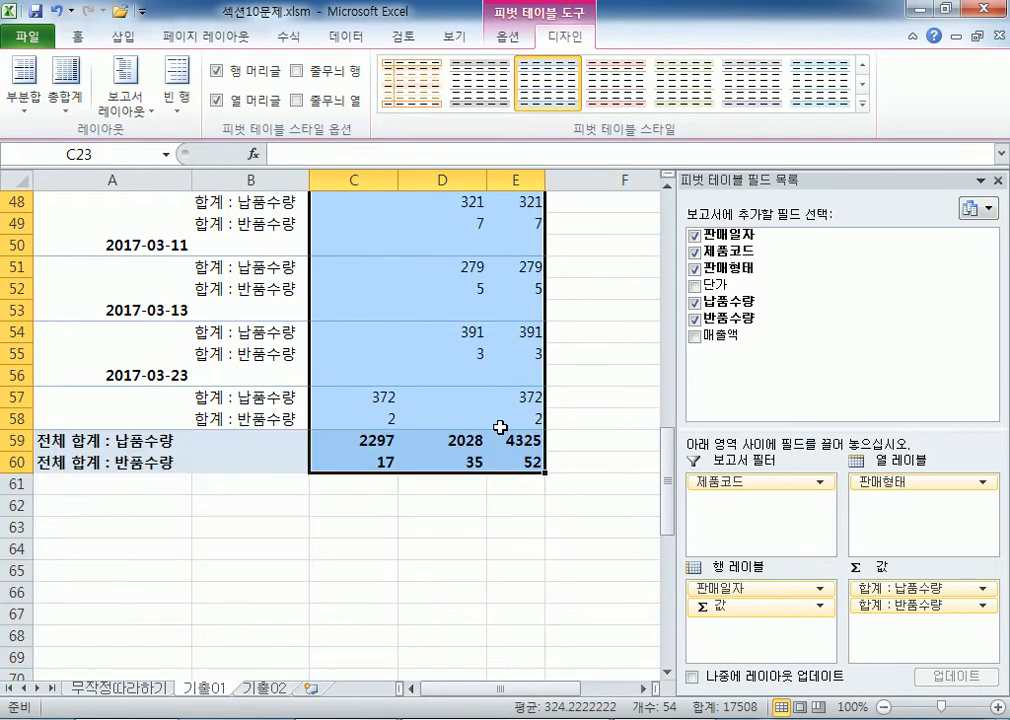
pyautogui.scroll(-1, 500, 427)
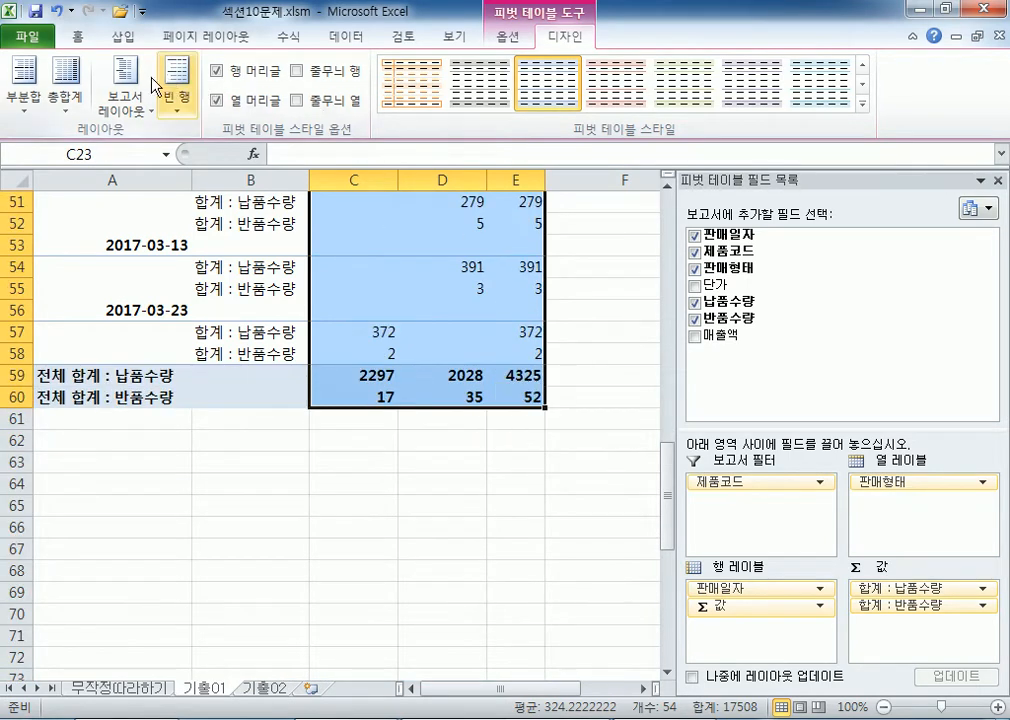
pyautogui.click(78, 37)
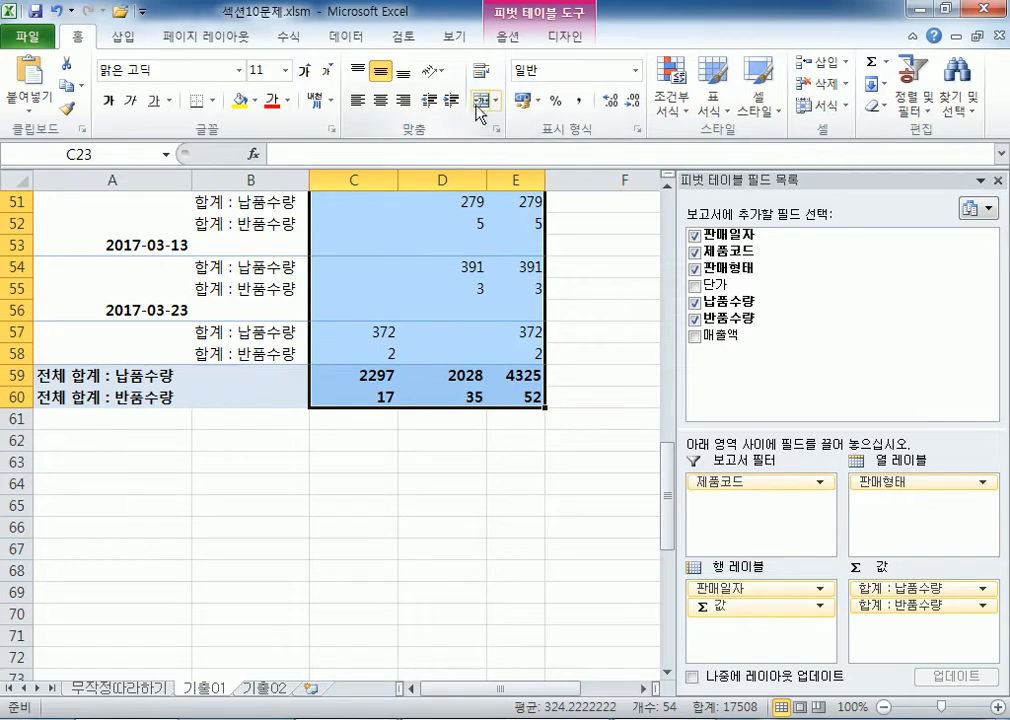
pyautogui.click(580, 101)
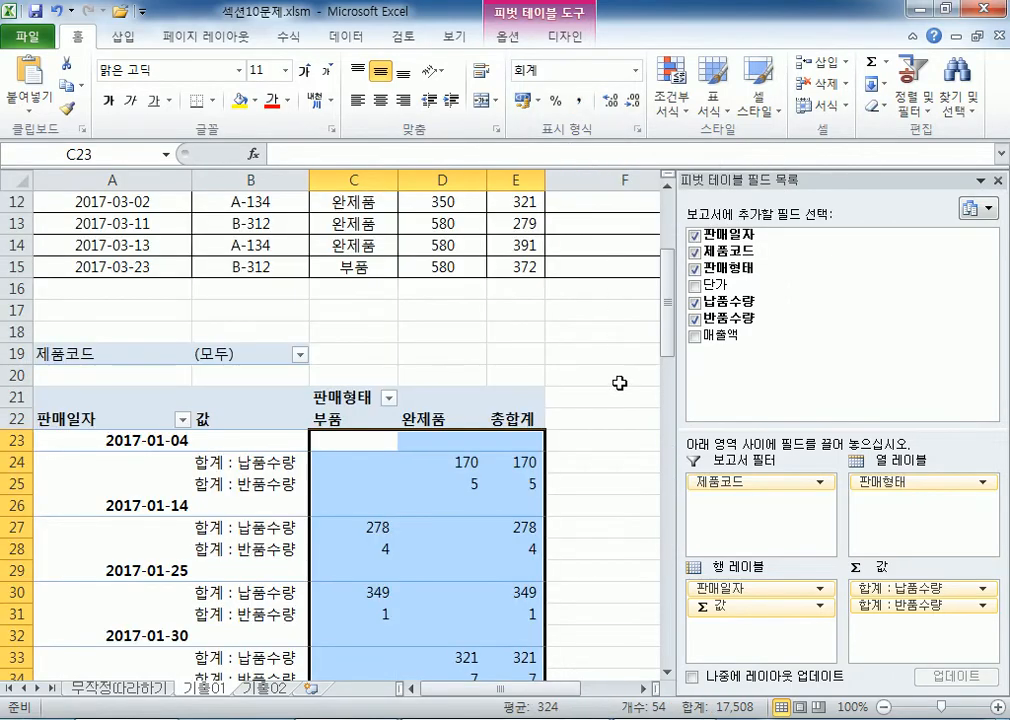
pyautogui.scroll(-5, 490, 303)
pyautogui.scroll(-6, 490, 435)
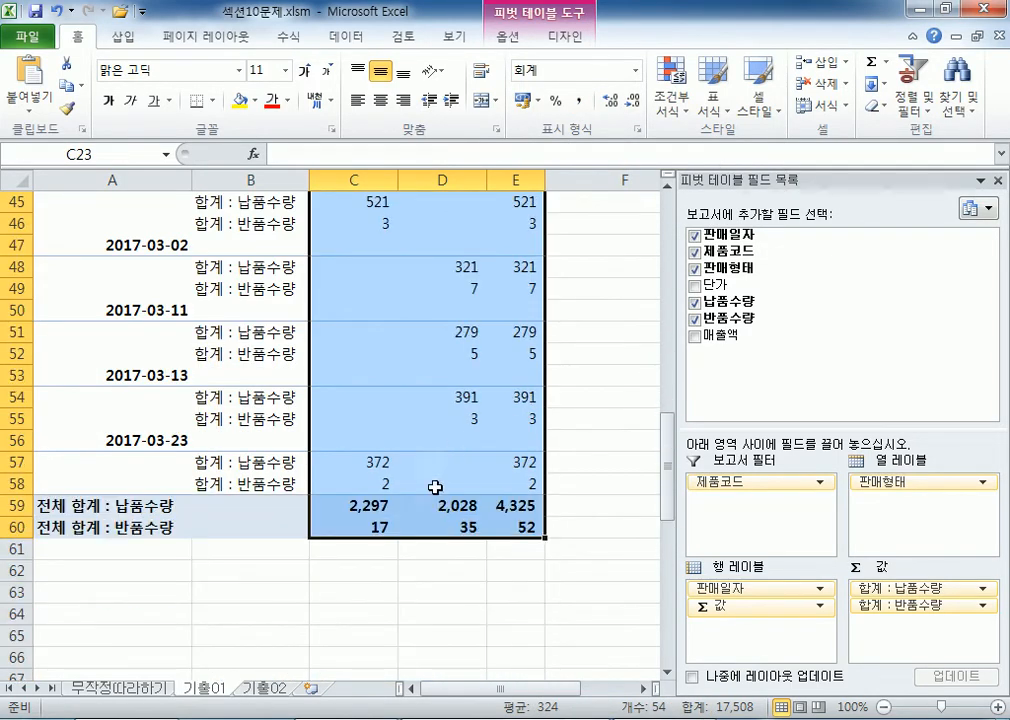
pyautogui.moveTo(431, 507)
pyautogui.click(507, 37)
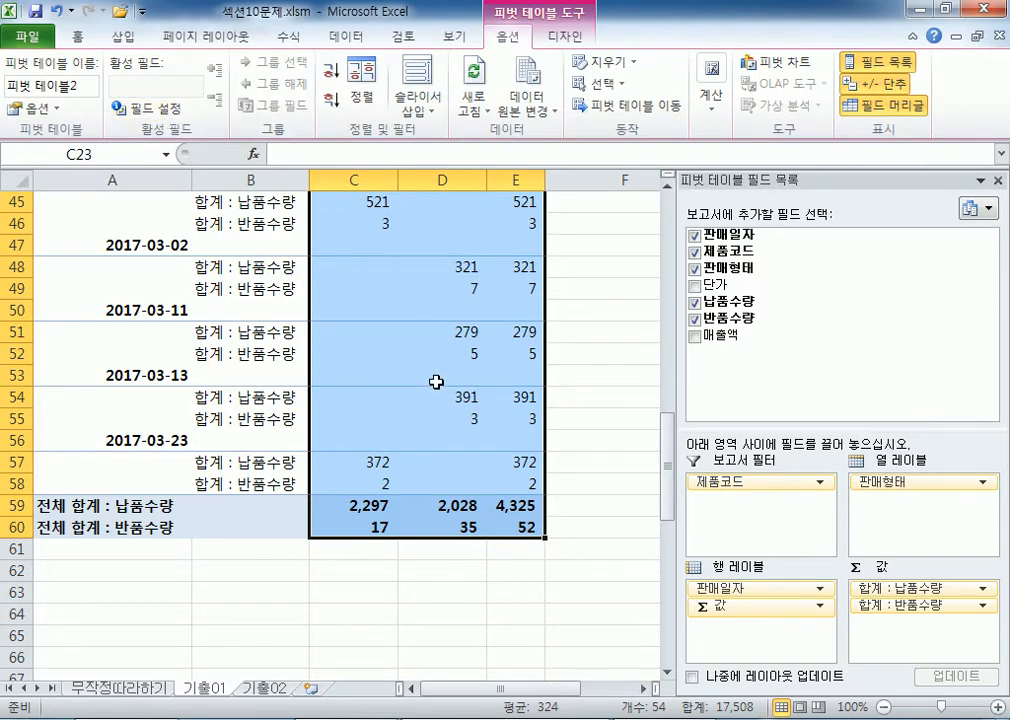
pyautogui.click(318, 375)
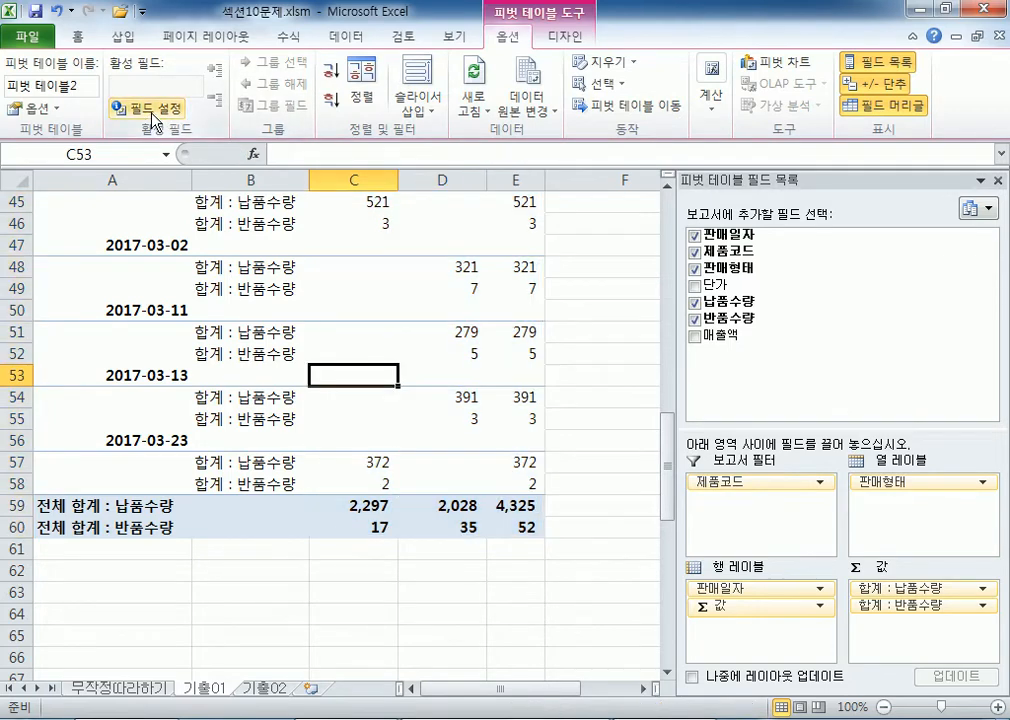
pyautogui.click(169, 378)
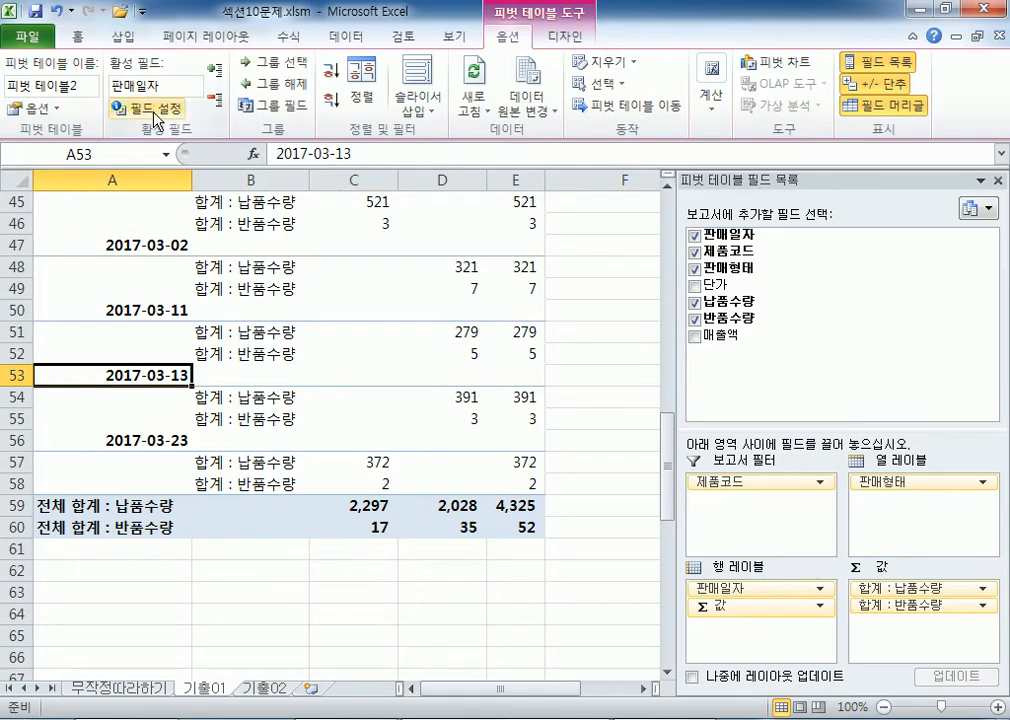
pyautogui.click(150, 108)
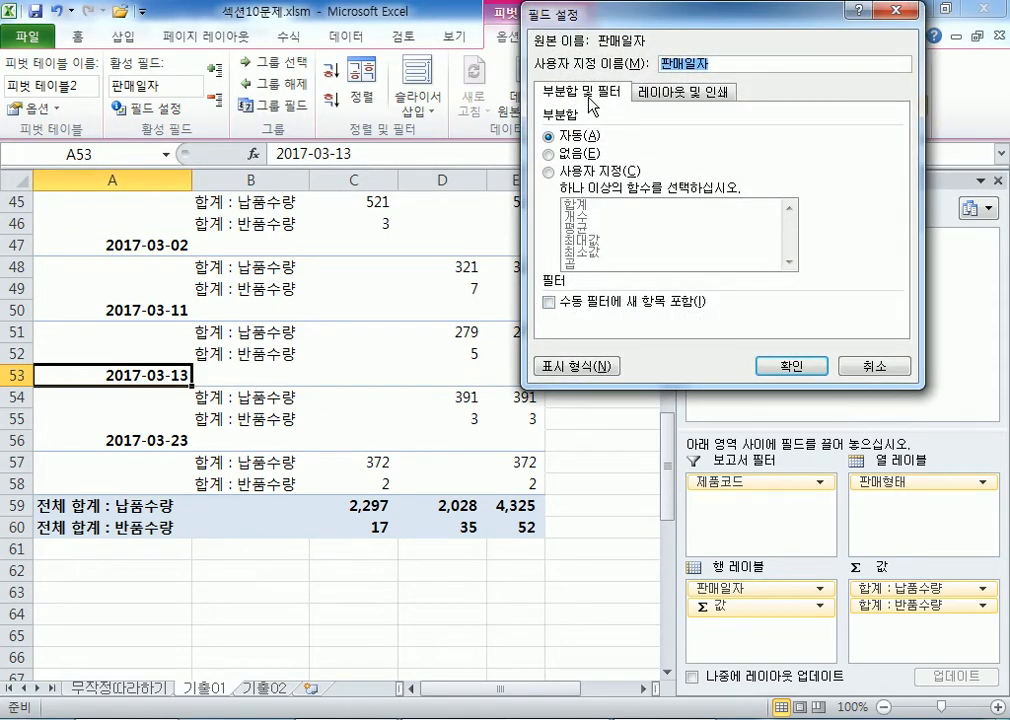
pyautogui.click(580, 367)
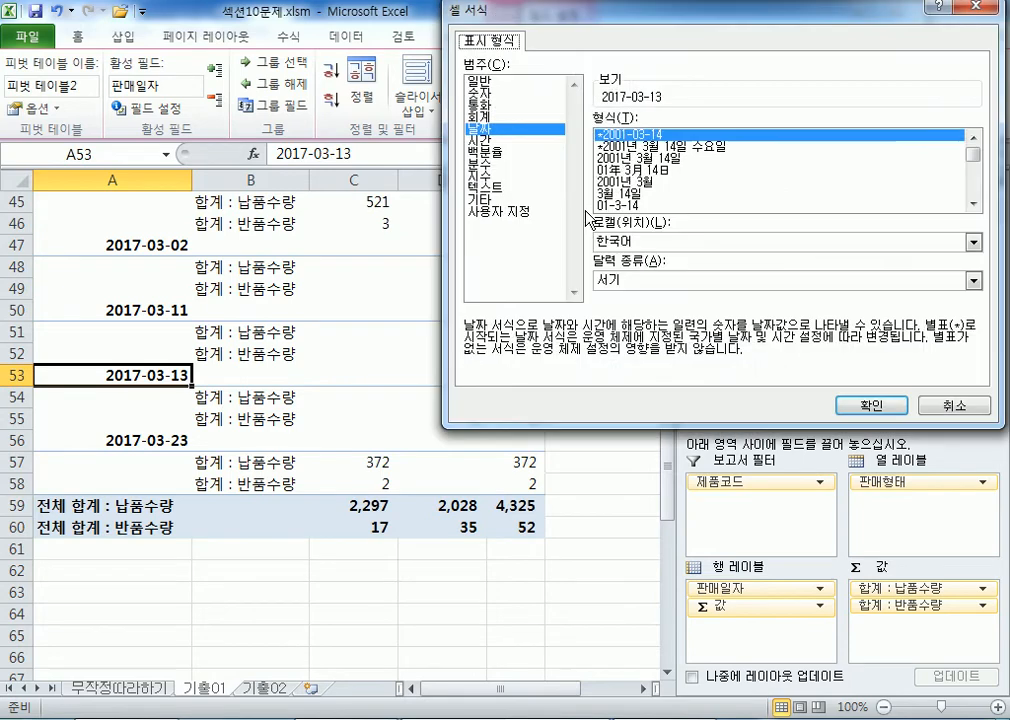
pyautogui.click(481, 93)
pyautogui.click(599, 143)
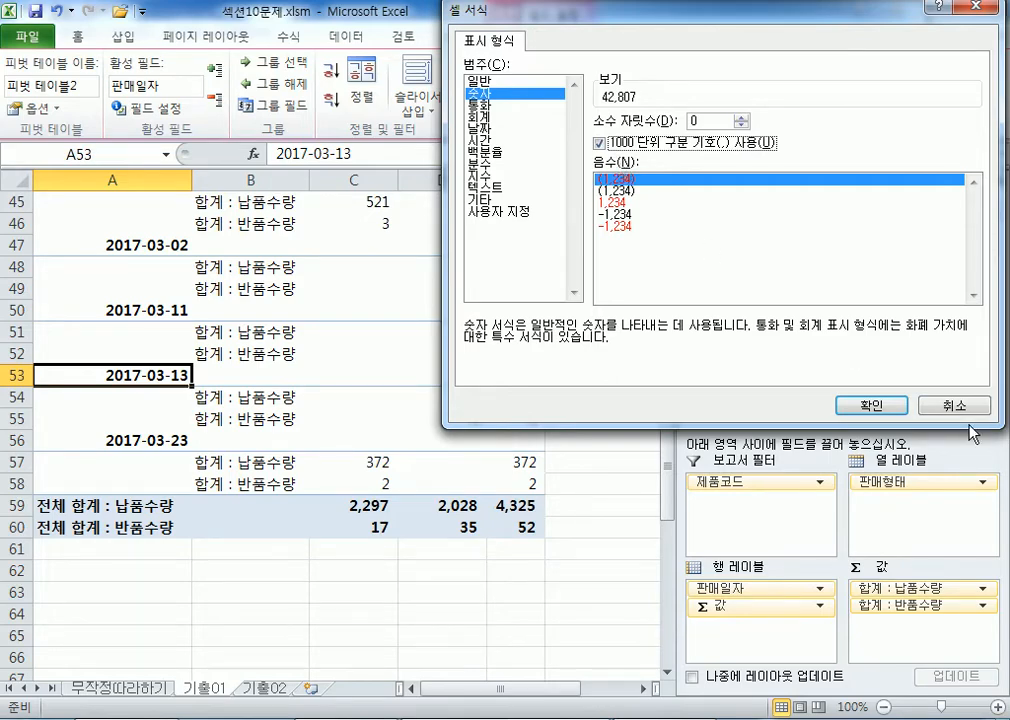
pyautogui.click(895, 407)
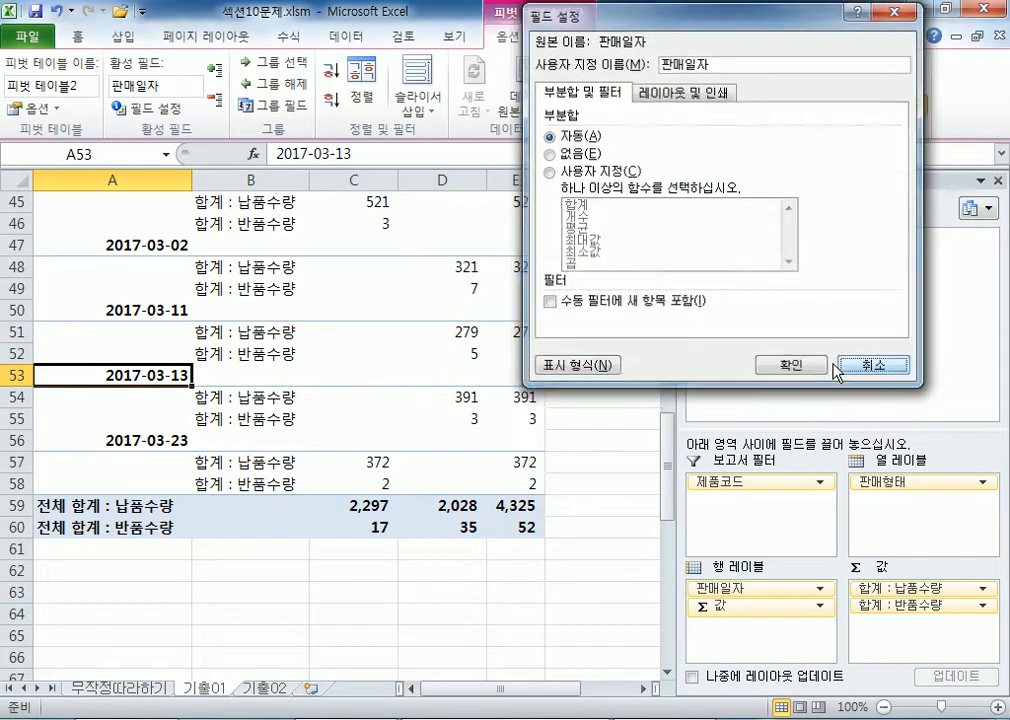
pyautogui.click(845, 366)
# - Select the pivot values C23:E60 again and examine the comma style number format option
pyautogui.scroll(9, 331, 336)
pyautogui.moveTo(335, 326); pyautogui.dragTo(519, 656)
pyautogui.scroll(-2, 524, 557)
pyautogui.click(74, 38)
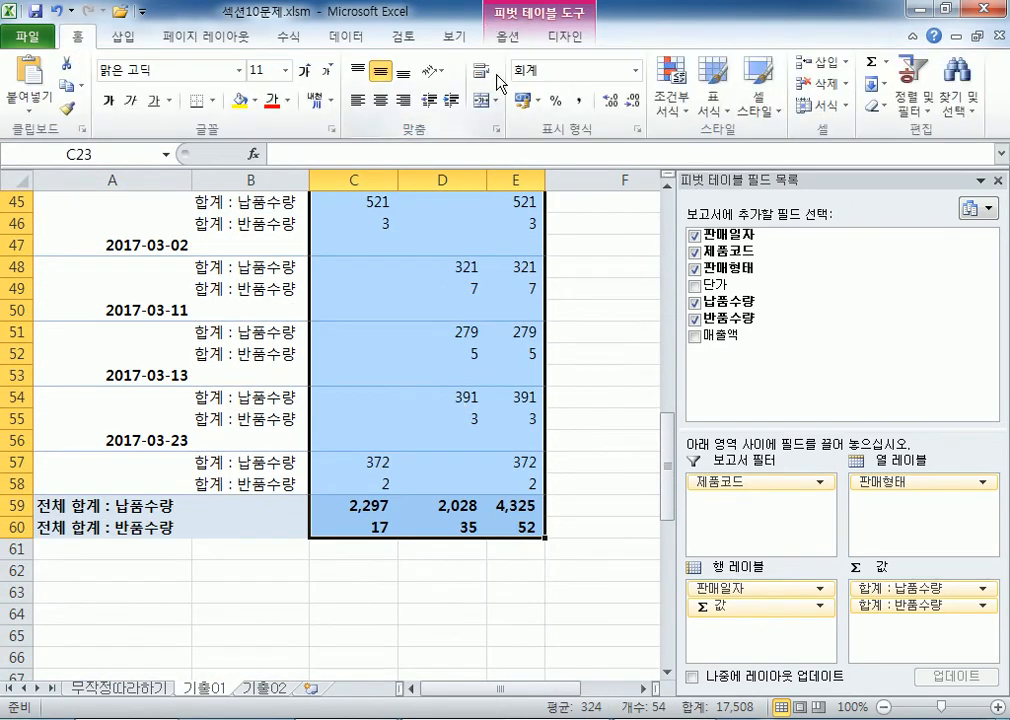
pyautogui.click(518, 40)
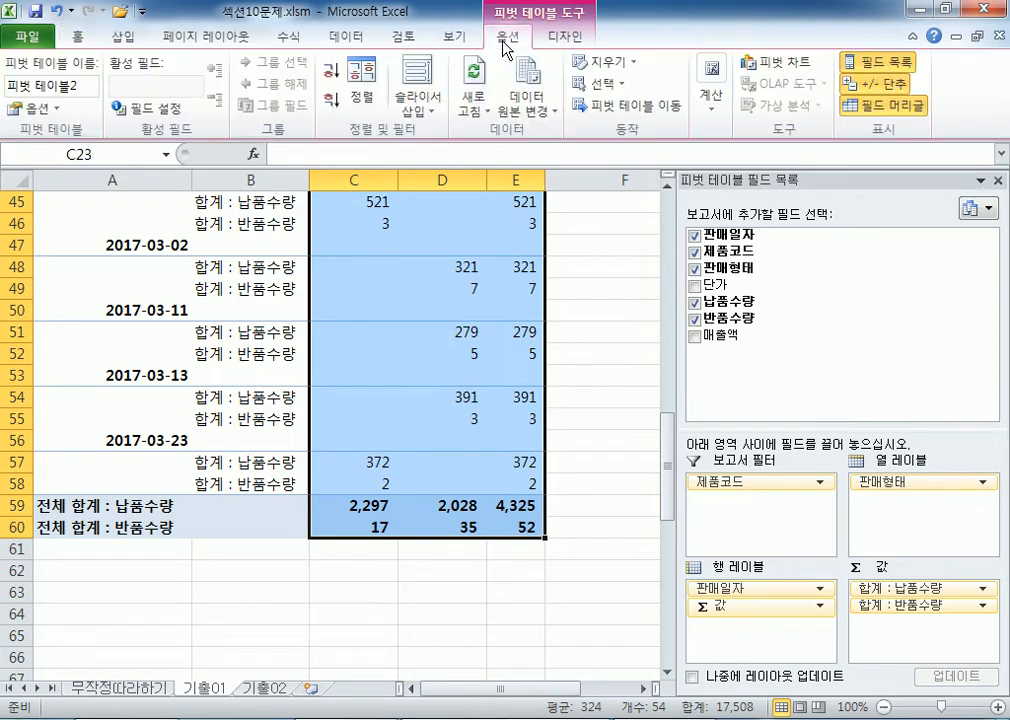
pyautogui.click(70, 37)
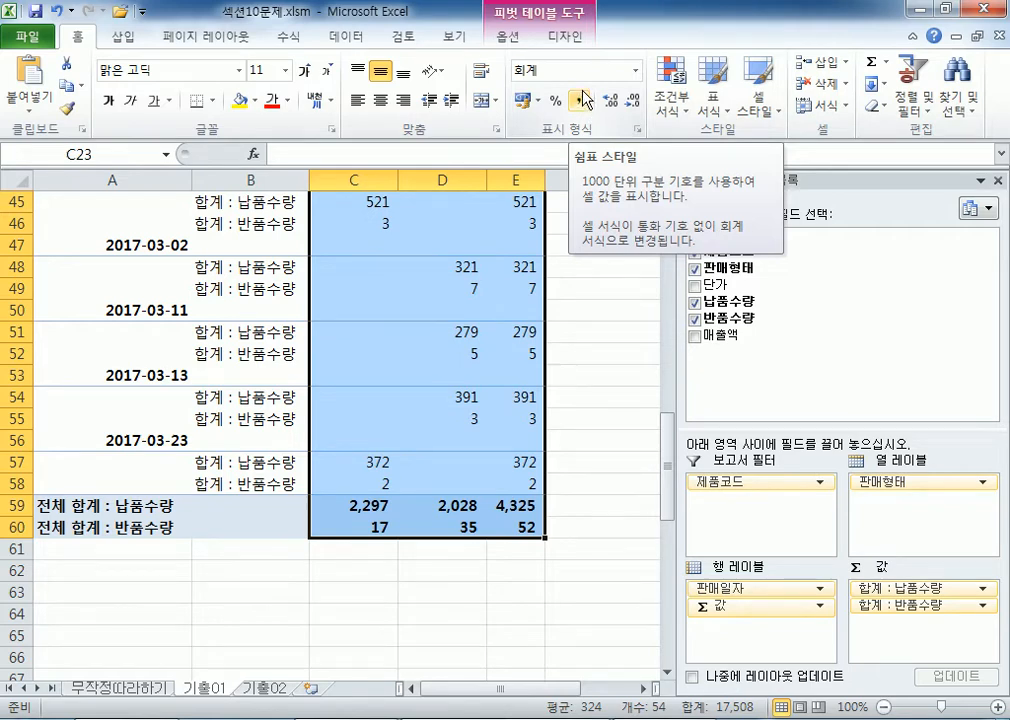
# - Filter the 판매형태 column field to show only 완제품 by excluding 부품
pyautogui.click(428, 312)
pyautogui.scroll(3, 414, 516)
pyautogui.scroll(6, 414, 516)
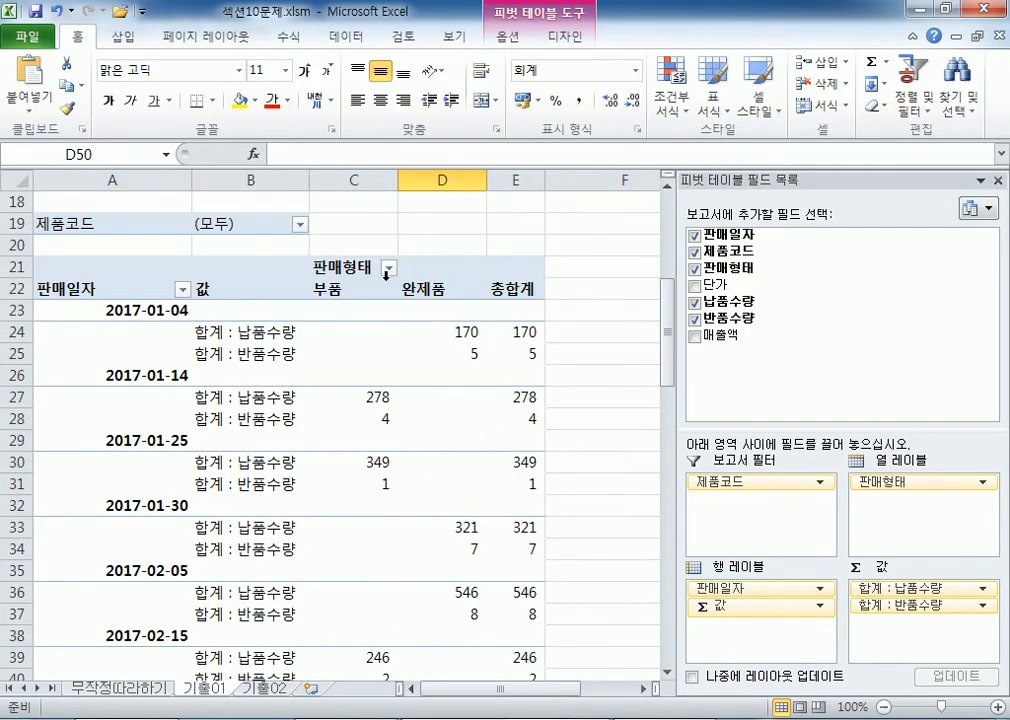
pyautogui.click(334, 288)
pyautogui.click(406, 286)
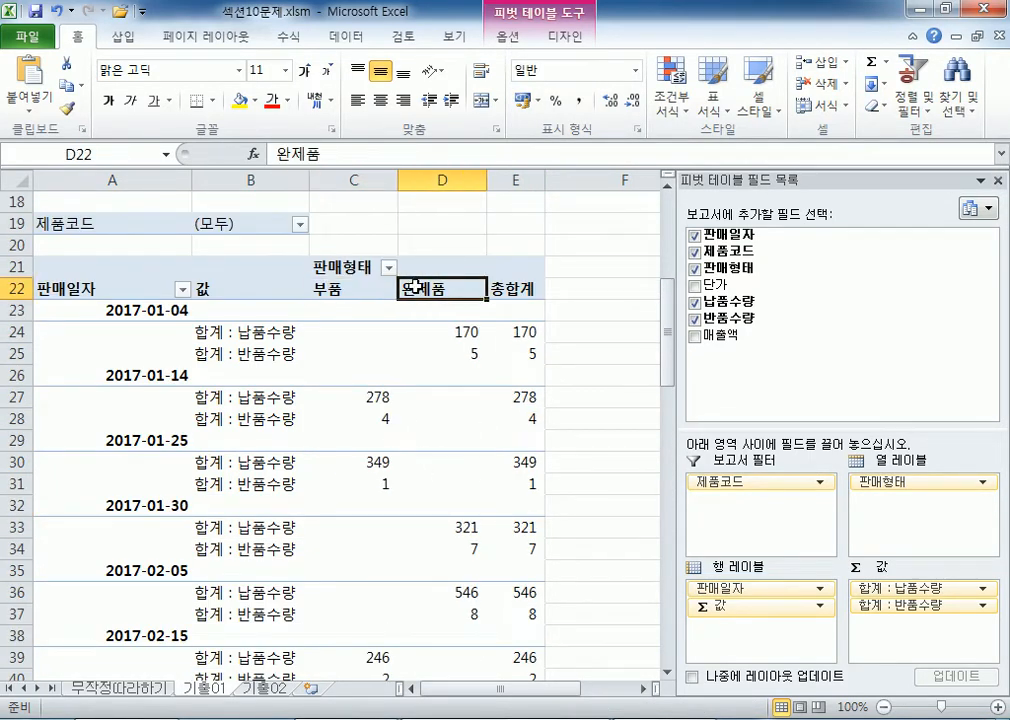
pyautogui.click(345, 291)
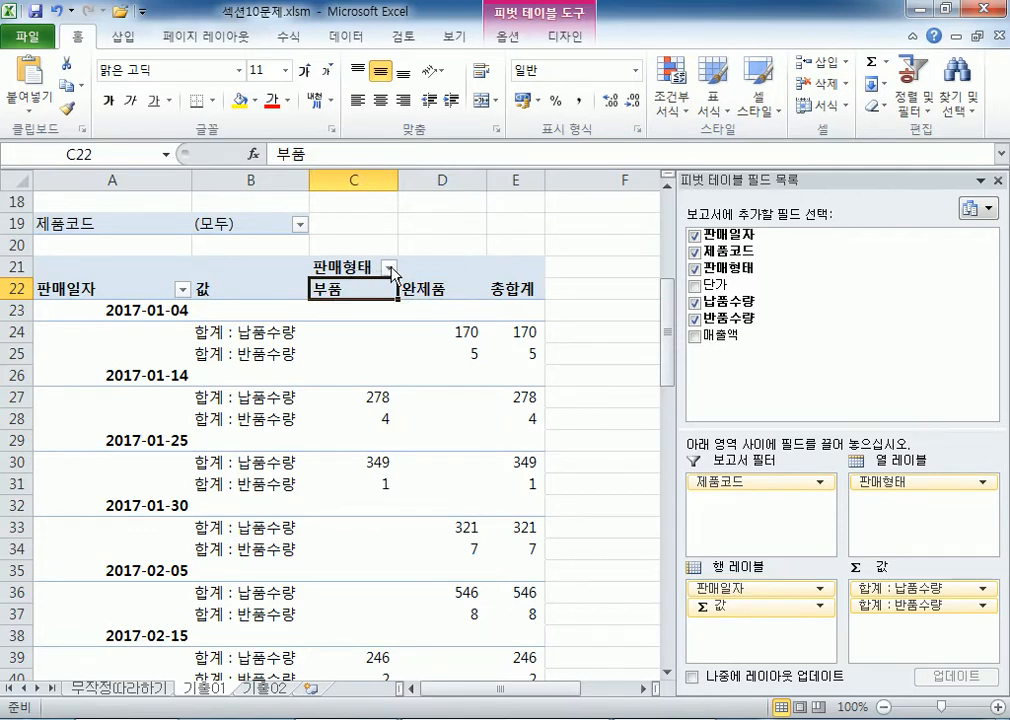
pyautogui.click(389, 268)
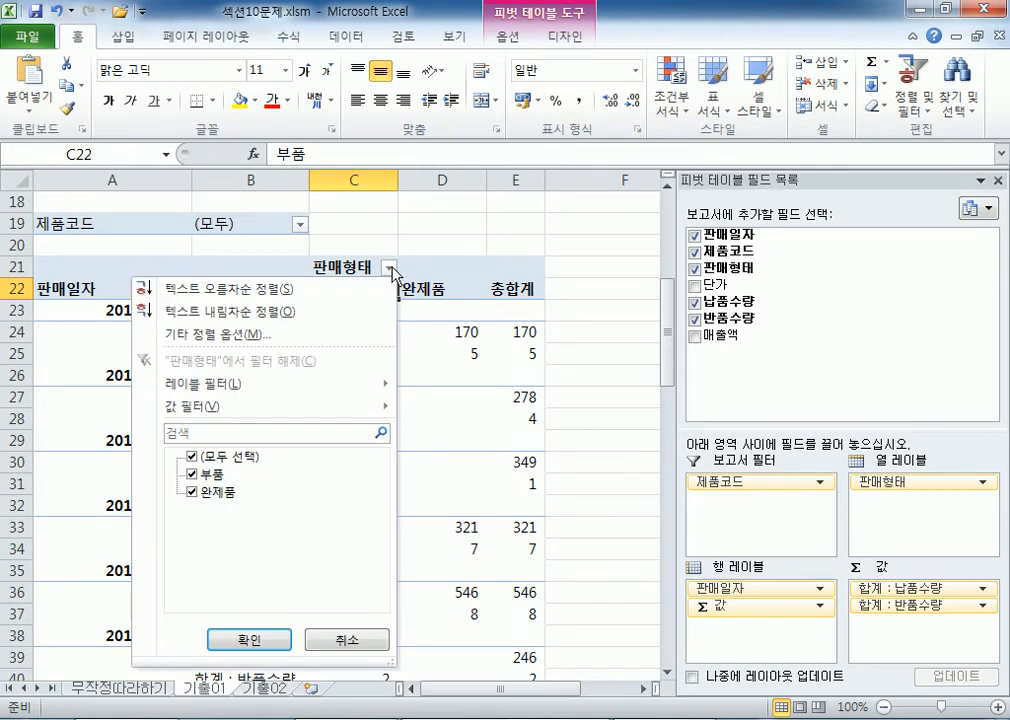
pyautogui.click(389, 268)
pyautogui.click(389, 268)
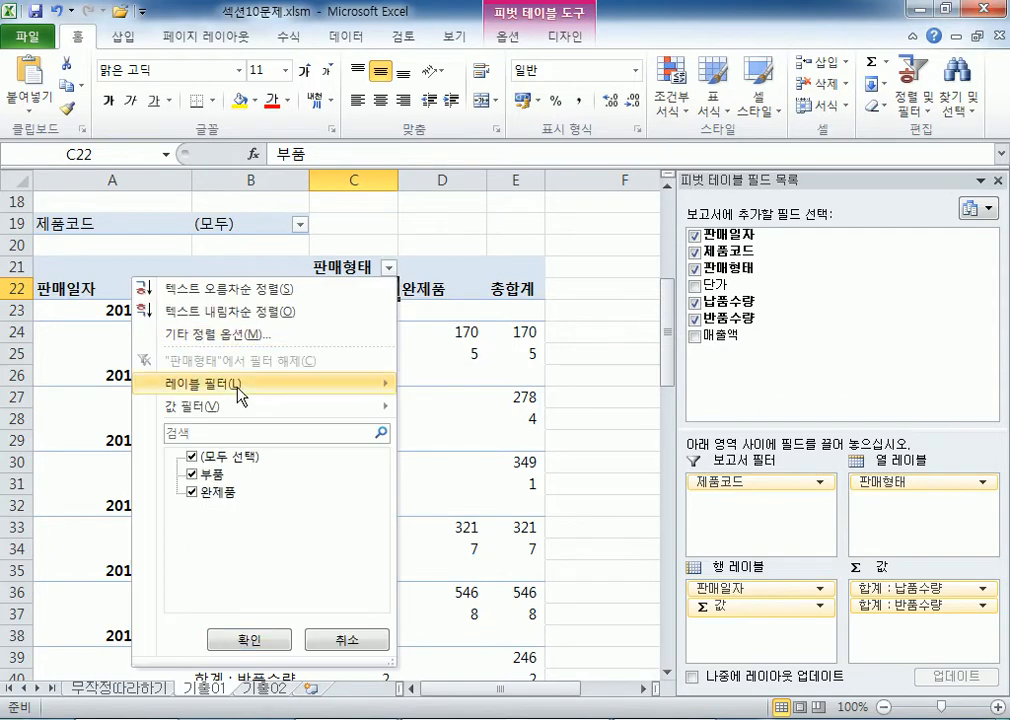
pyautogui.click(192, 474)
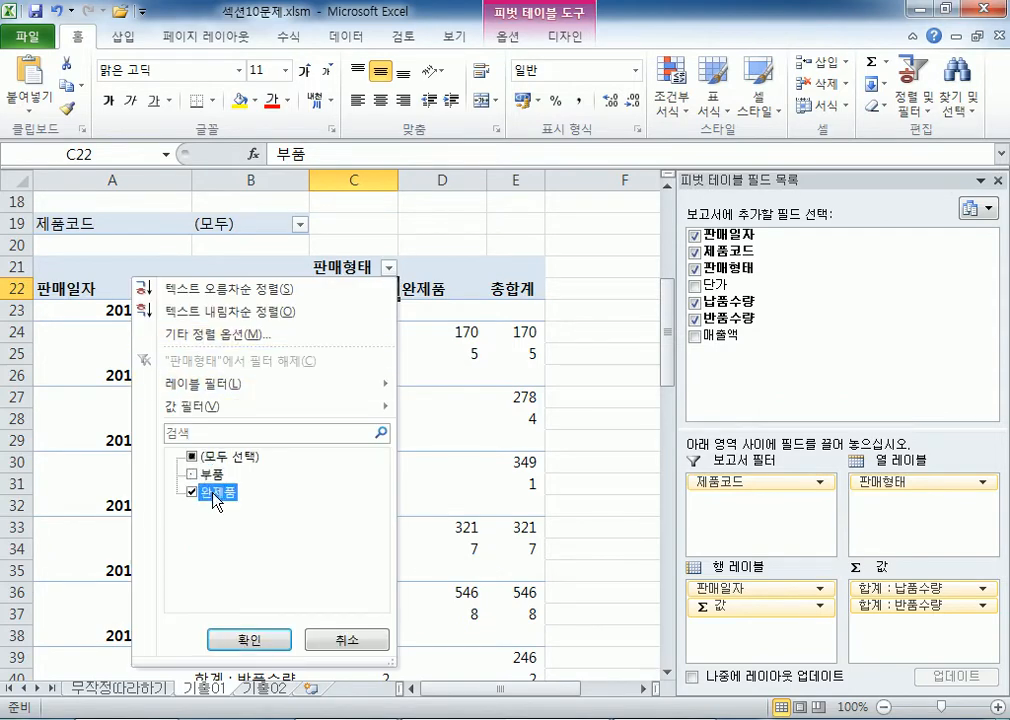
pyautogui.click(257, 640)
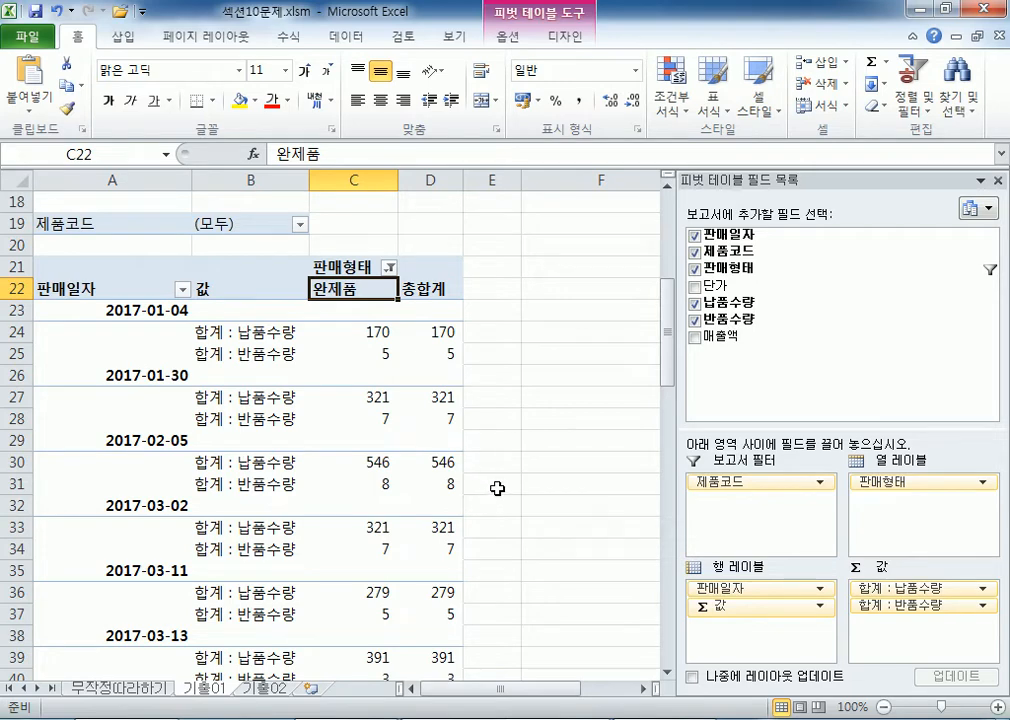
# - Reopen the 판매형태 filter, switch 부품 on and off again, and apply the filter
pyautogui.click(388, 267)
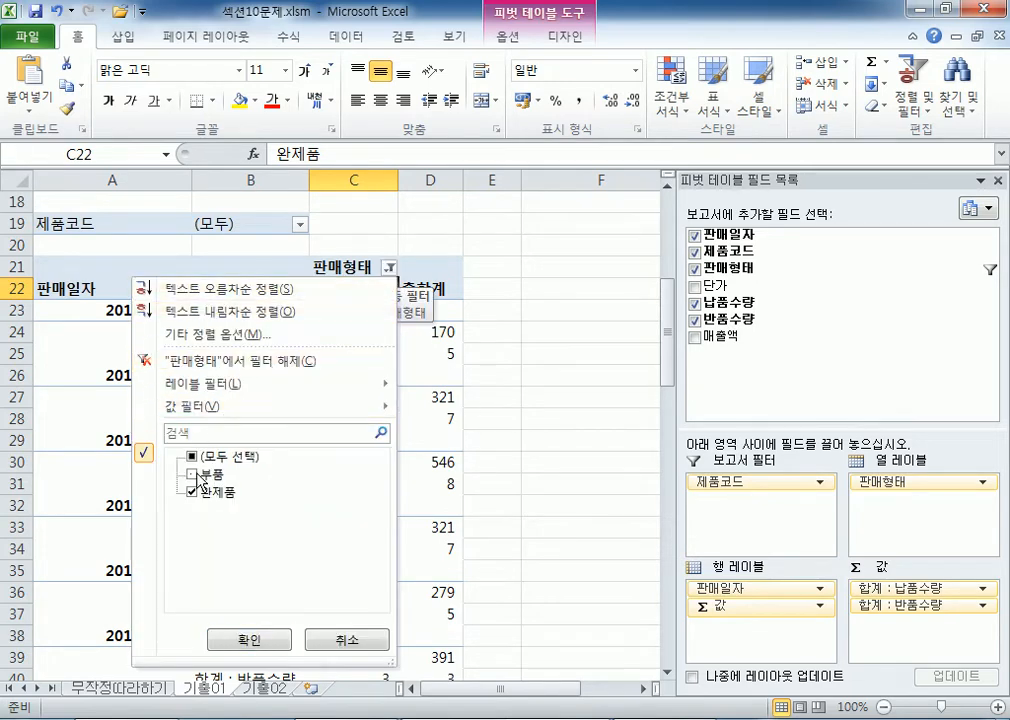
pyautogui.click(193, 474)
pyautogui.click(193, 474)
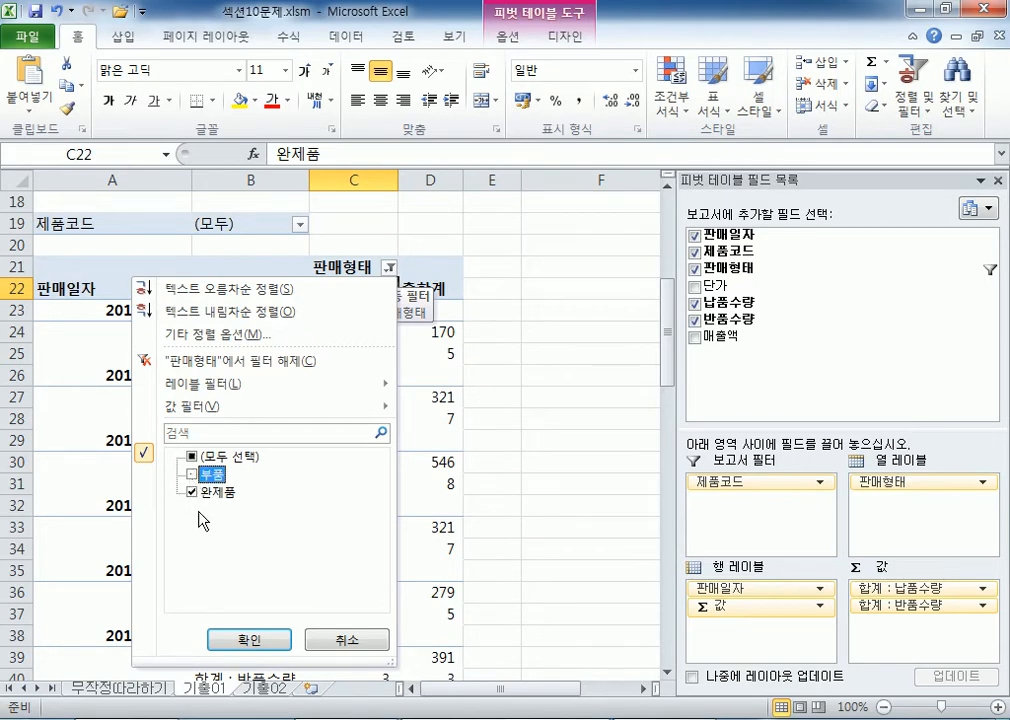
pyautogui.click(272, 641)
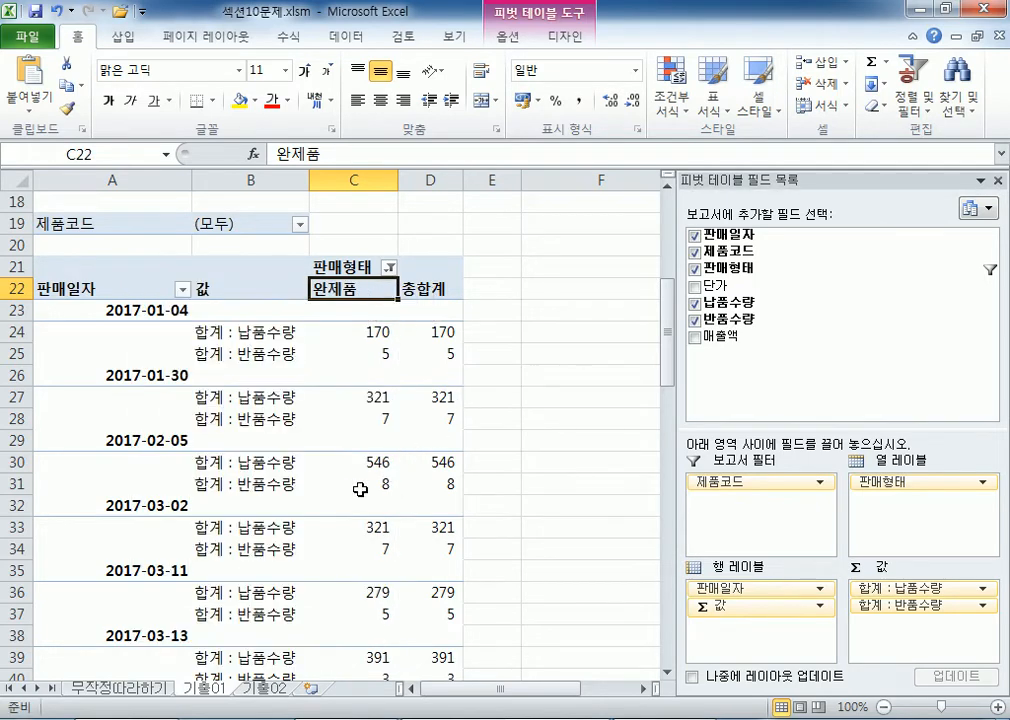
# - Review the filtered pivot table from the first 판매일자 to the grand totals and select date cell A26
pyautogui.moveTo(356, 462)
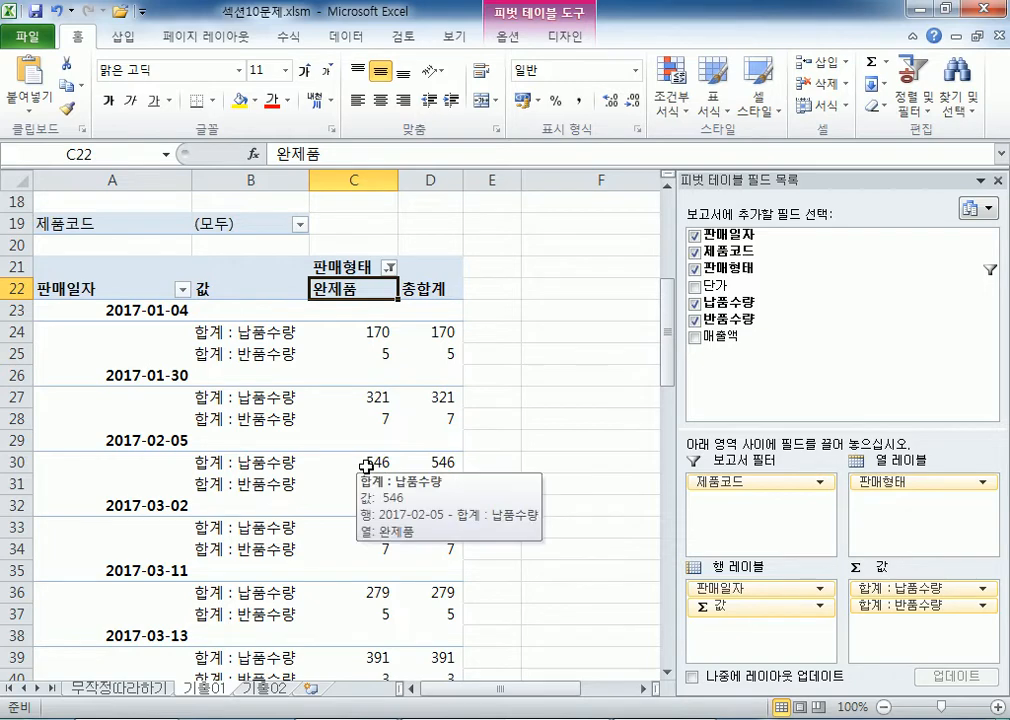
pyautogui.click(127, 306)
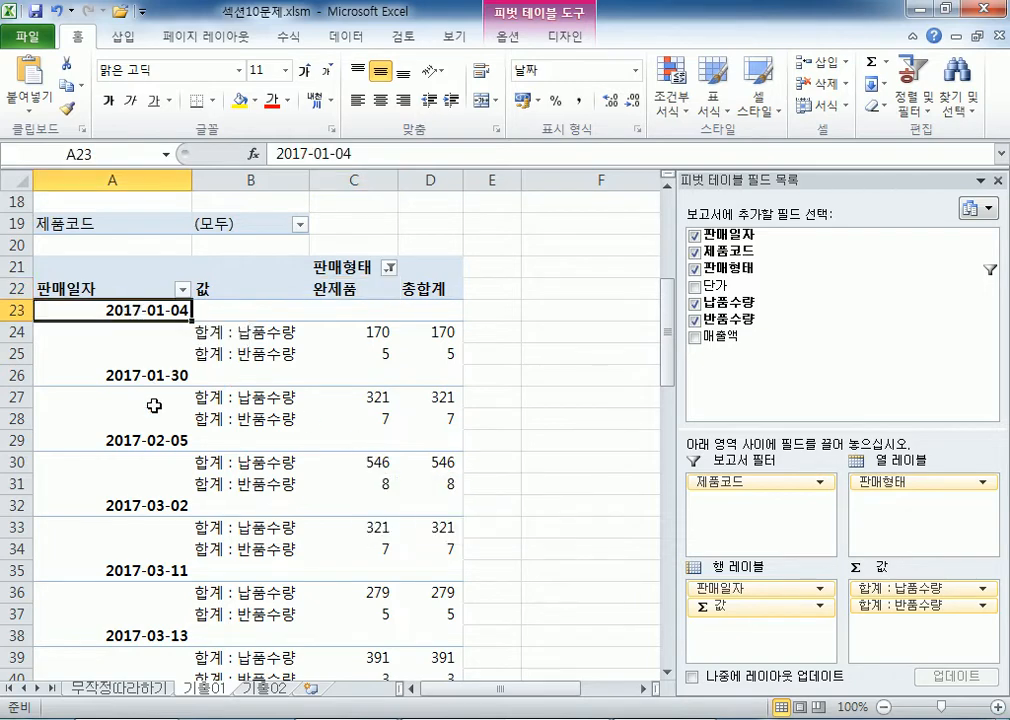
pyautogui.scroll(-4, 155, 420)
pyautogui.scroll(5, 163, 438)
pyautogui.scroll(-2, 140, 338)
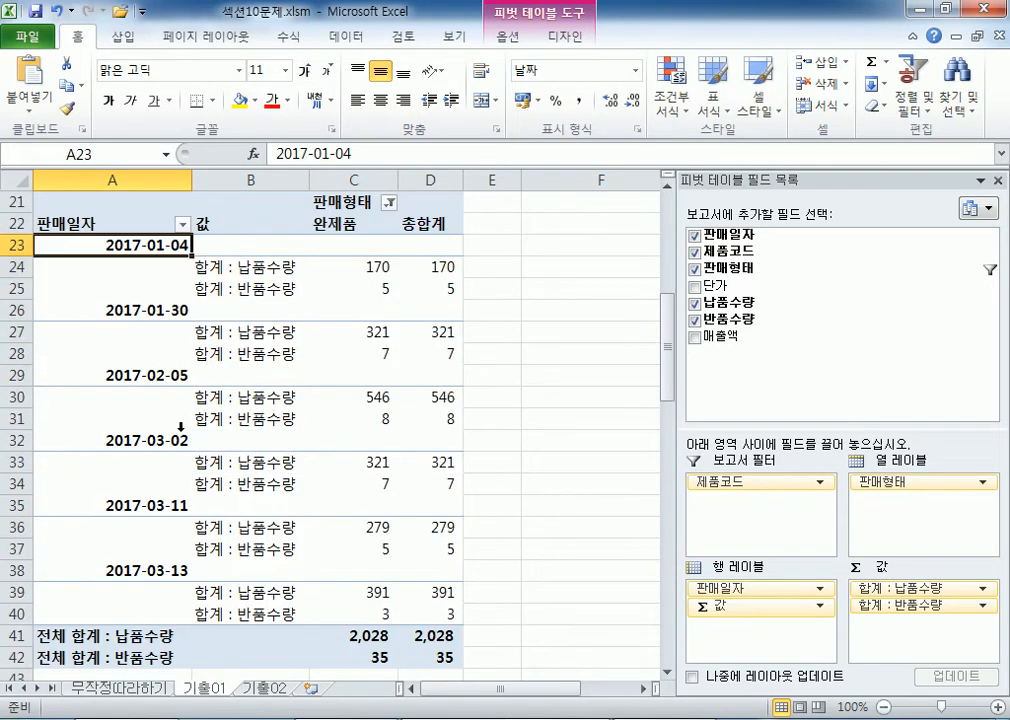
pyautogui.moveTo(213, 320)
pyautogui.click(175, 311)
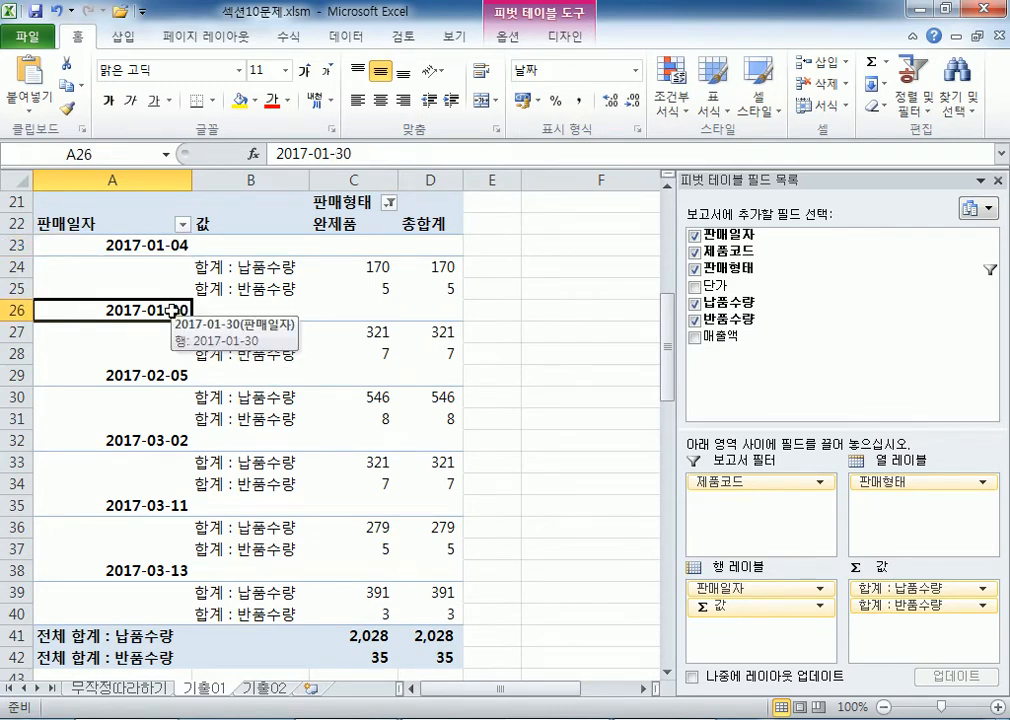
# - Group the 판매일자 dates in the pivot table by the 월 (month) unit only
pyautogui.rightClick(173, 311)
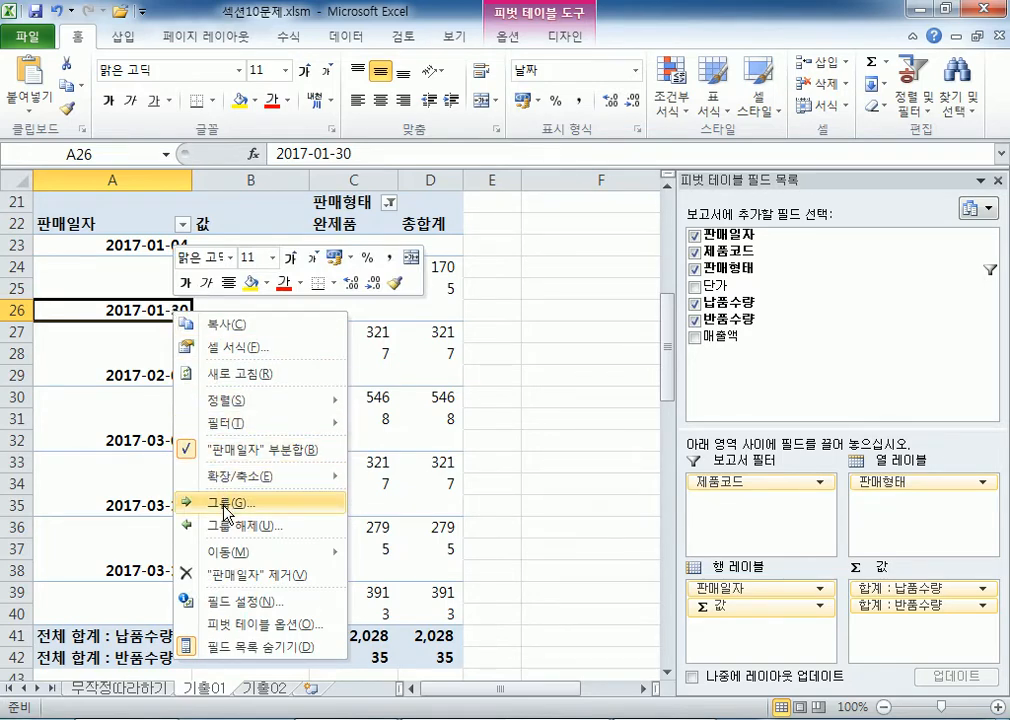
pyautogui.click(96, 316)
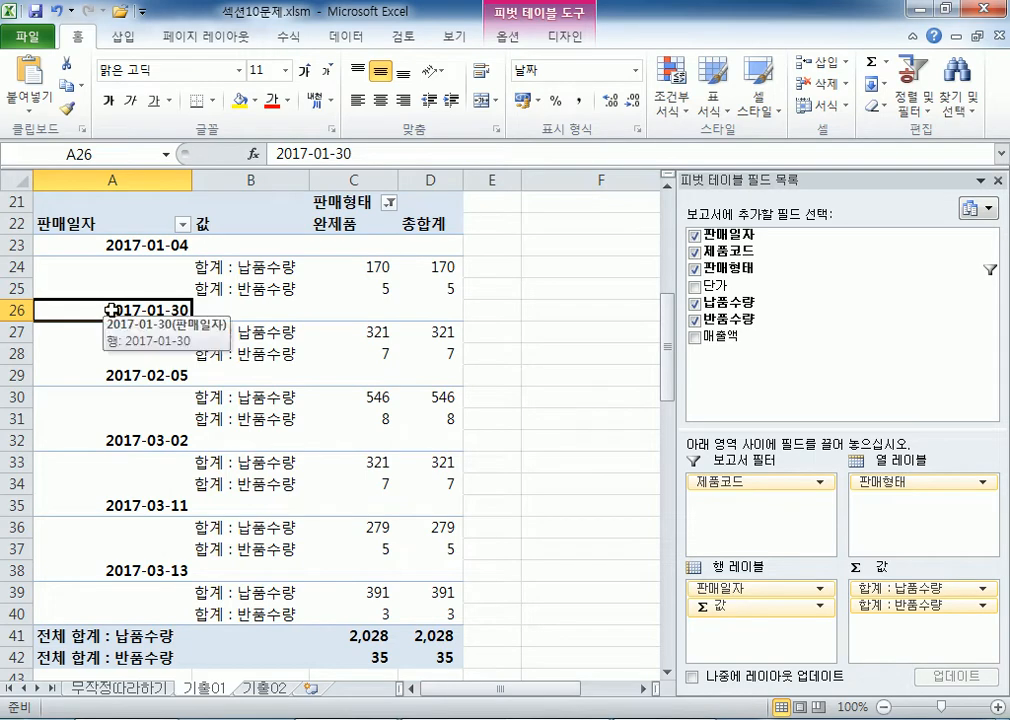
pyautogui.rightClick(111, 310)
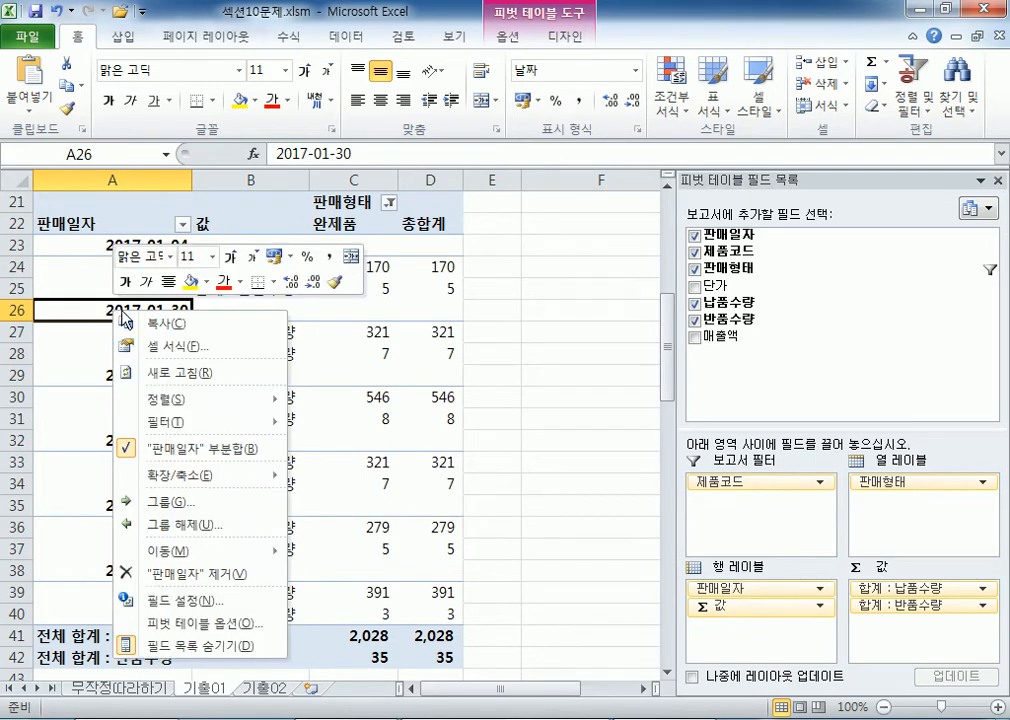
pyautogui.click(190, 503)
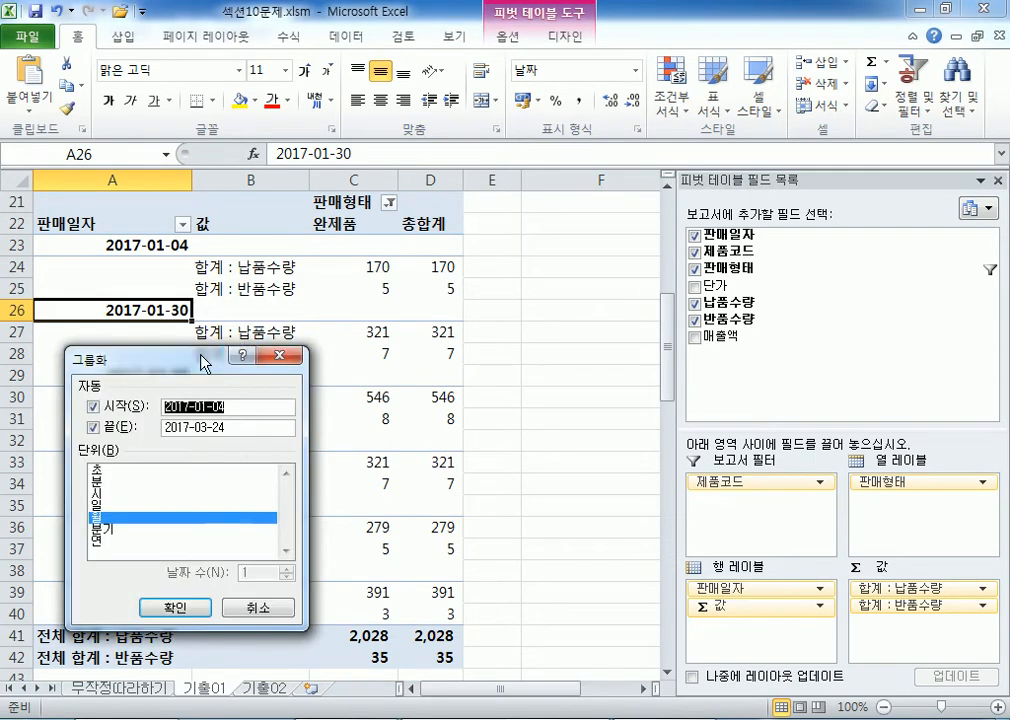
pyautogui.moveTo(203, 358); pyautogui.dragTo(593, 230)
pyautogui.click(491, 388)
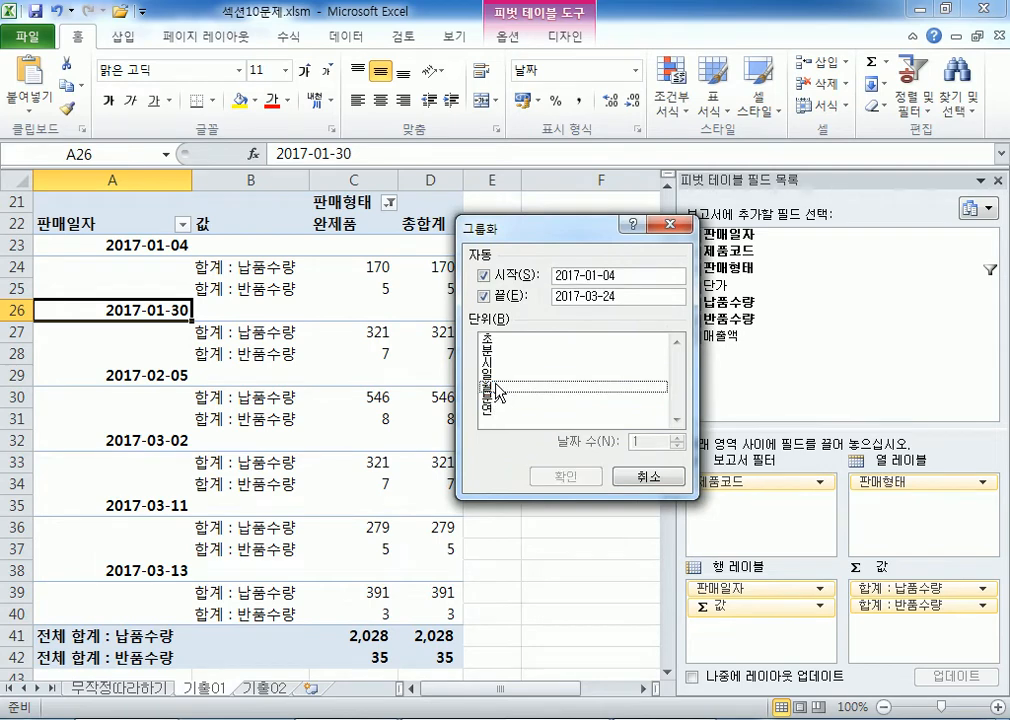
pyautogui.click(495, 386)
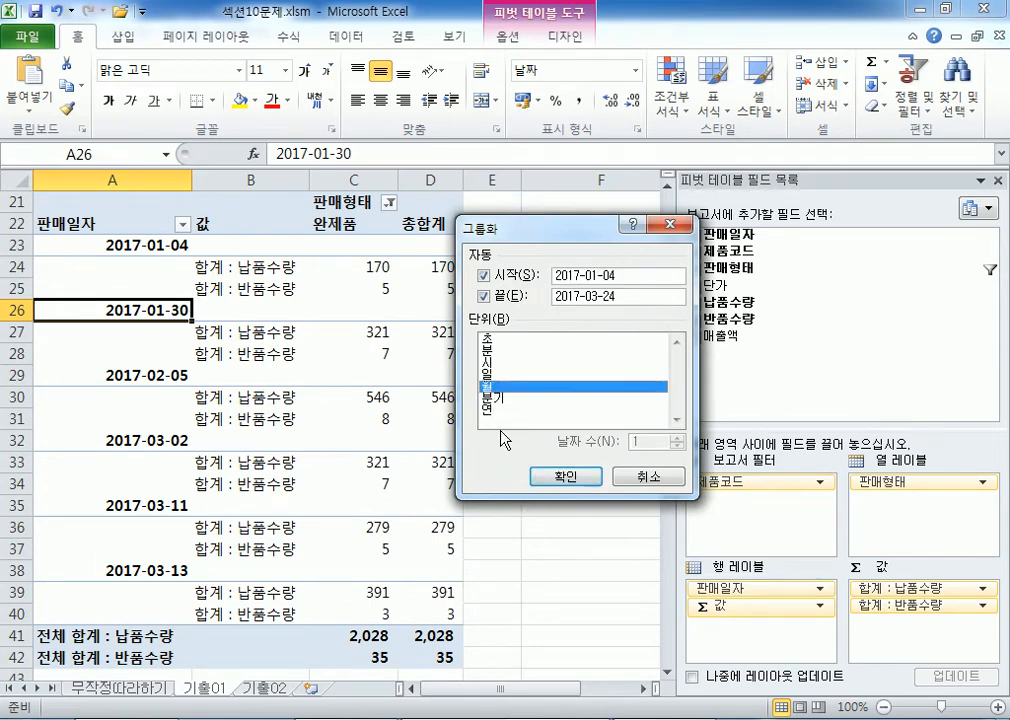
pyautogui.click(495, 387)
pyautogui.click(496, 398)
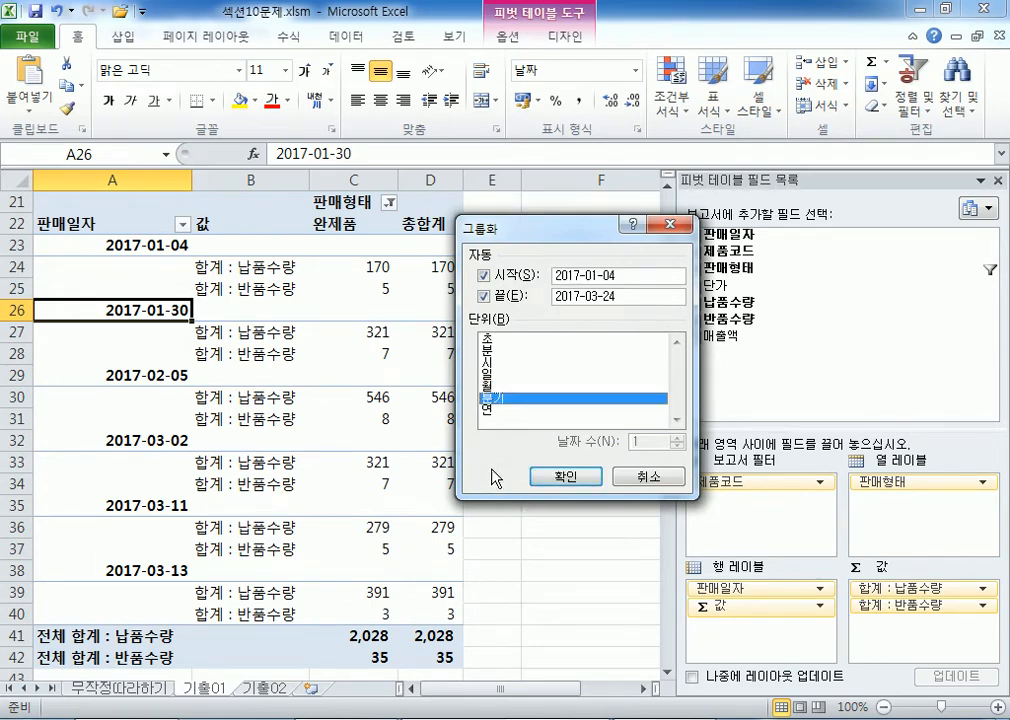
pyautogui.click(494, 387)
pyautogui.click(495, 398)
pyautogui.click(495, 388)
pyautogui.click(495, 388)
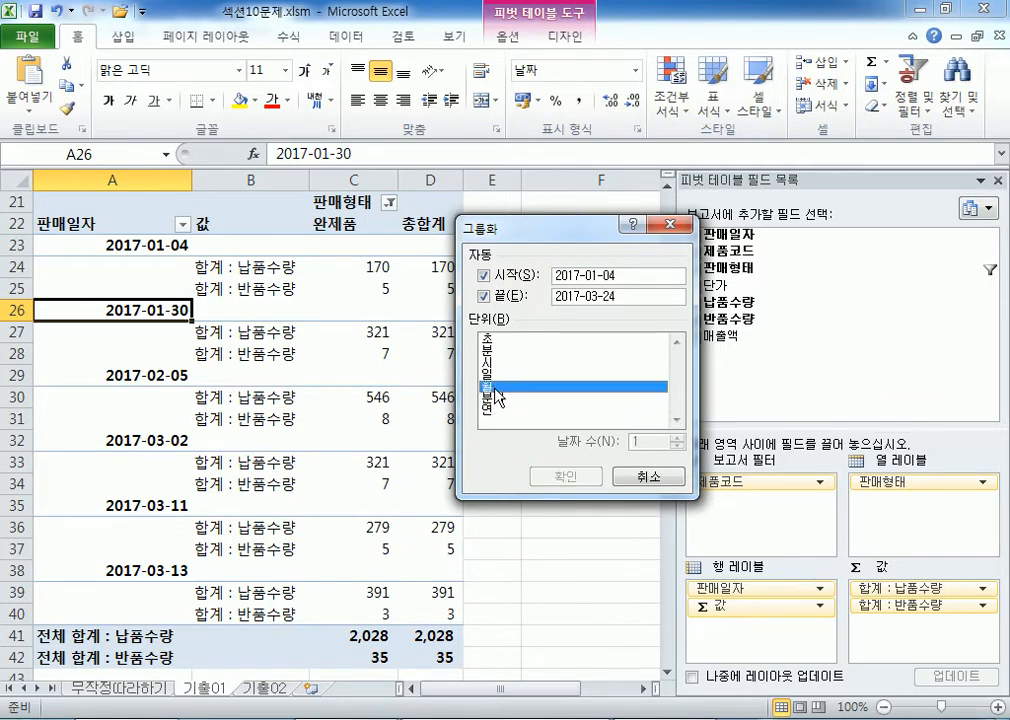
pyautogui.doubleClick(493, 388)
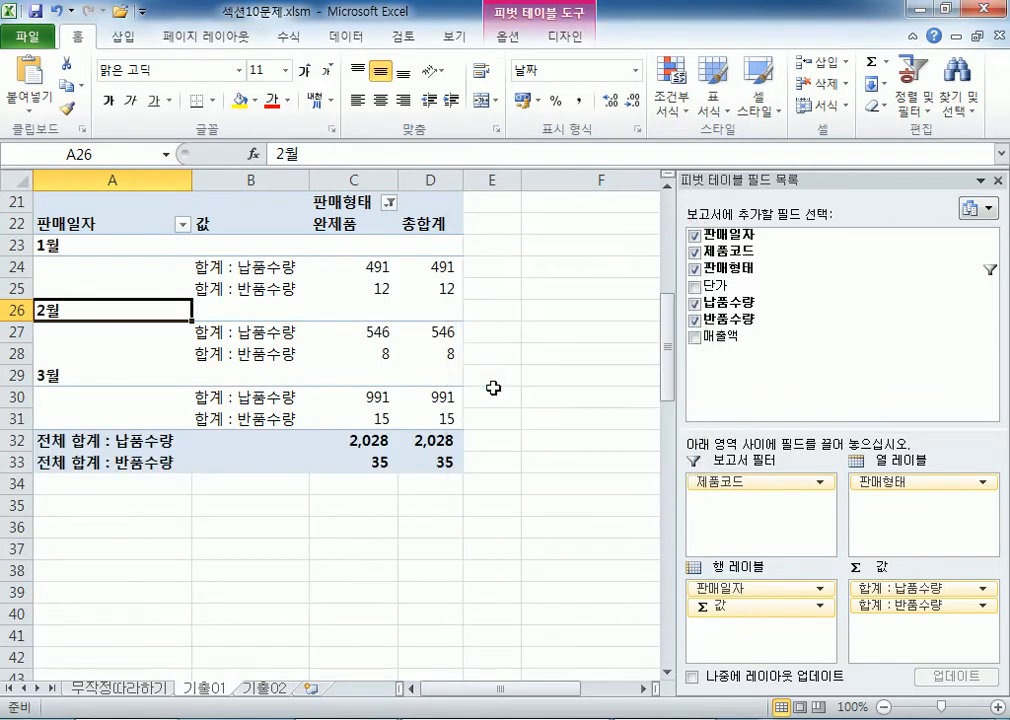
# - Reopen the 판매일자 grouping settings, switch the 연 unit on and off, and apply the grouping with only 월
pyautogui.rightClick(91, 310)
pyautogui.click(146, 500)
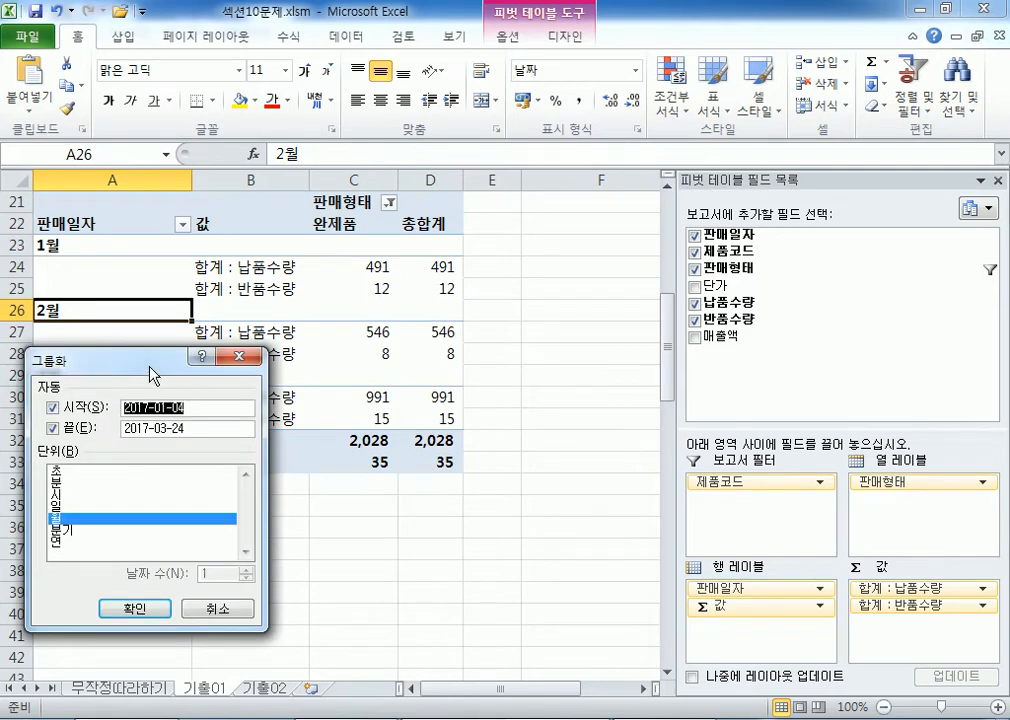
pyautogui.moveTo(150, 374); pyautogui.dragTo(632, 240)
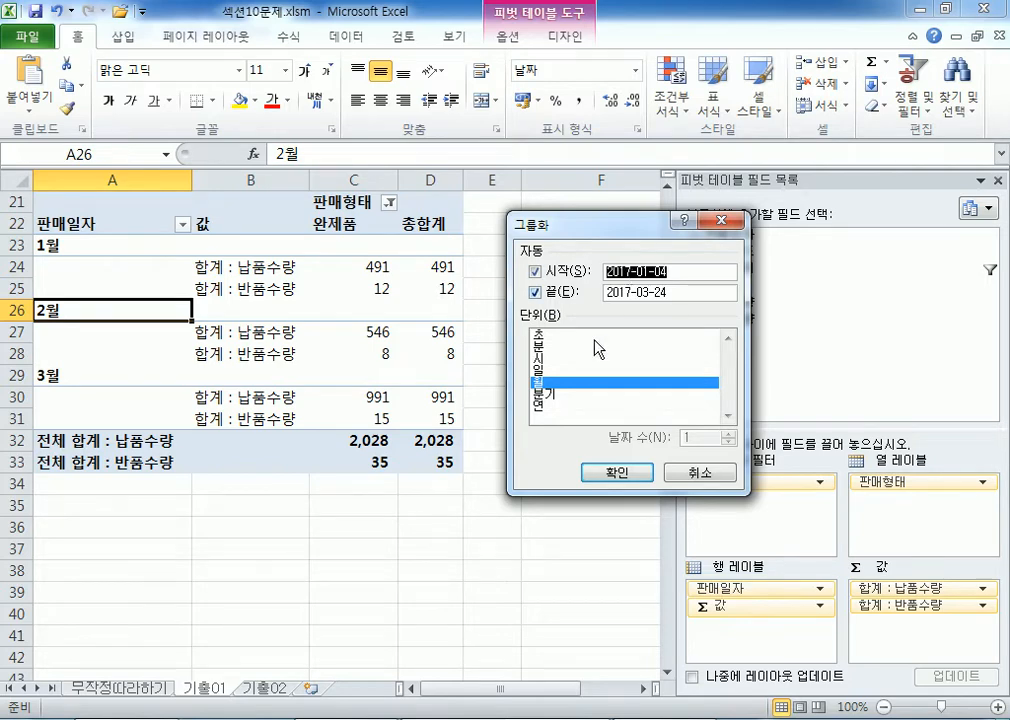
pyautogui.click(546, 407)
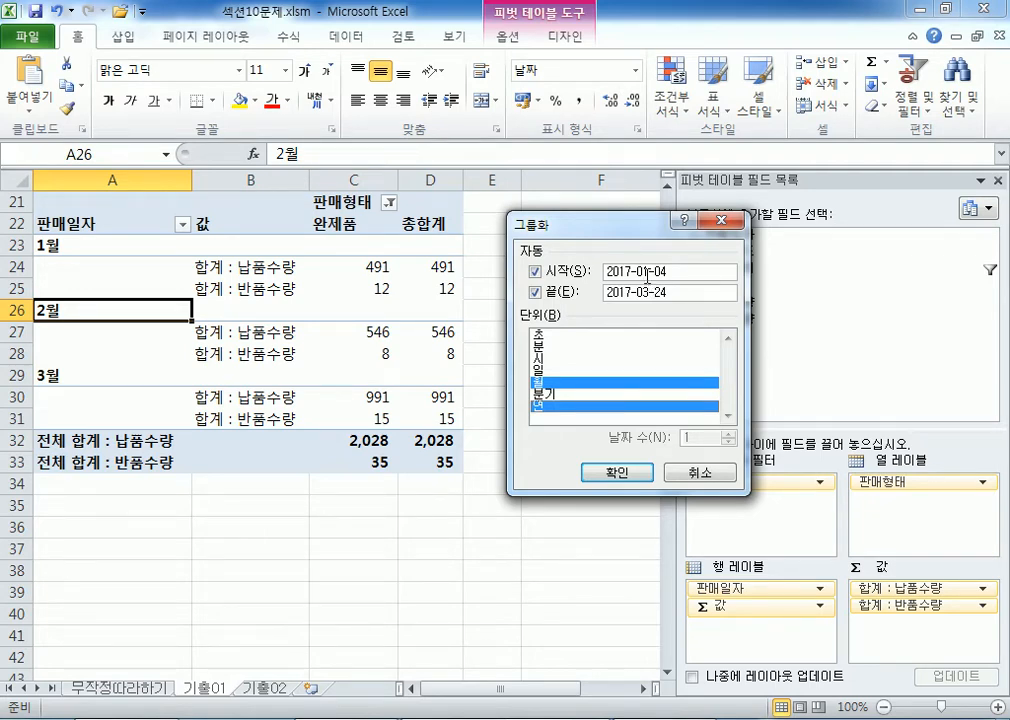
pyautogui.click(588, 406)
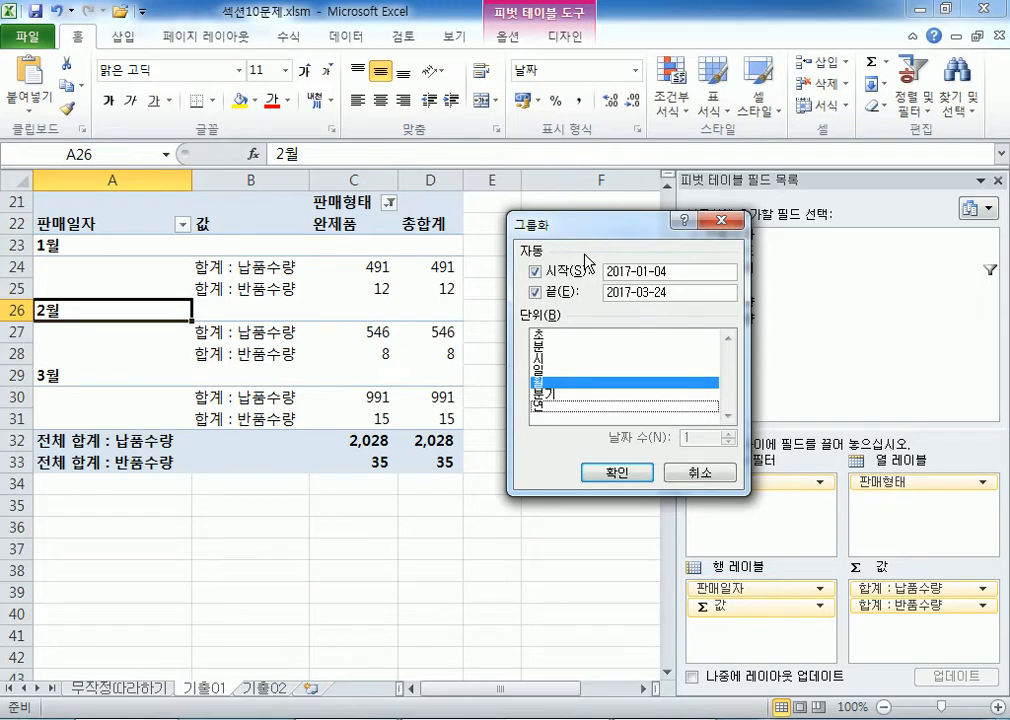
pyautogui.click(600, 385)
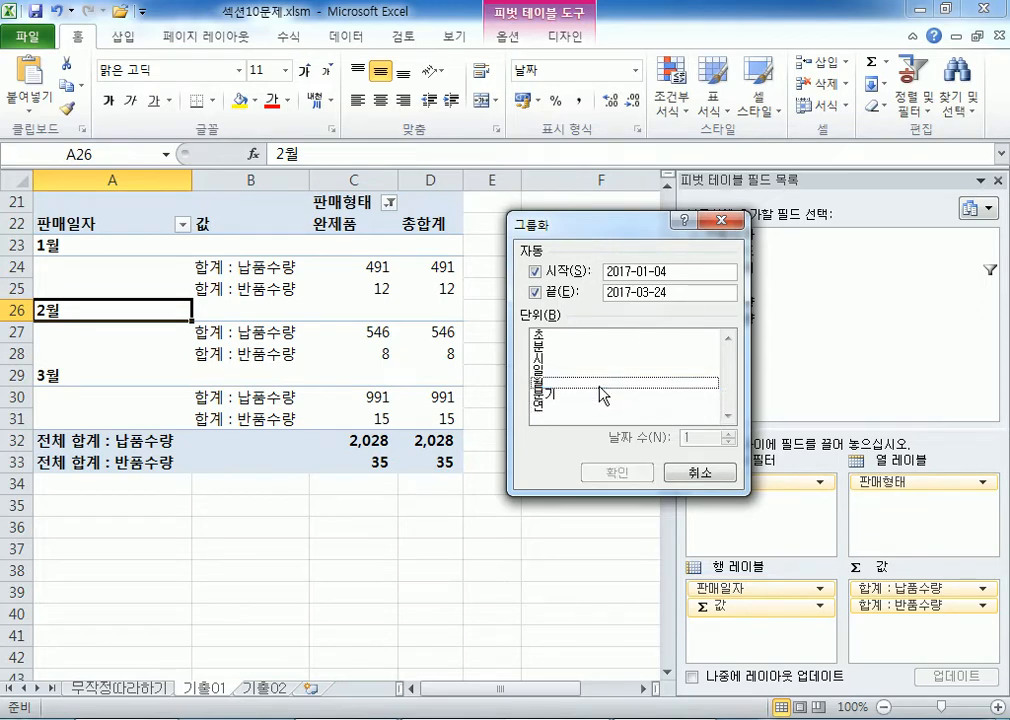
pyautogui.click(600, 384)
pyautogui.click(640, 473)
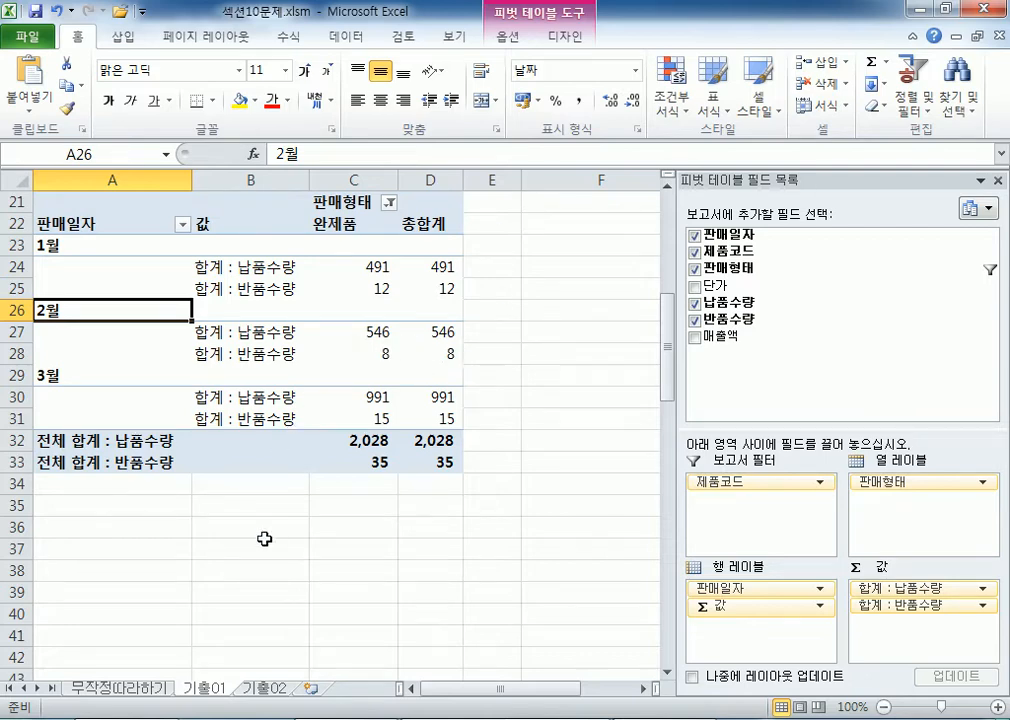
# - Compare the source sales data with the monthly grouped pivot table below it
pyautogui.scroll(7, 245, 470)
pyautogui.moveTo(128, 250); pyautogui.dragTo(622, 478)
pyautogui.click(405, 401)
pyautogui.scroll(-1, 400, 404)
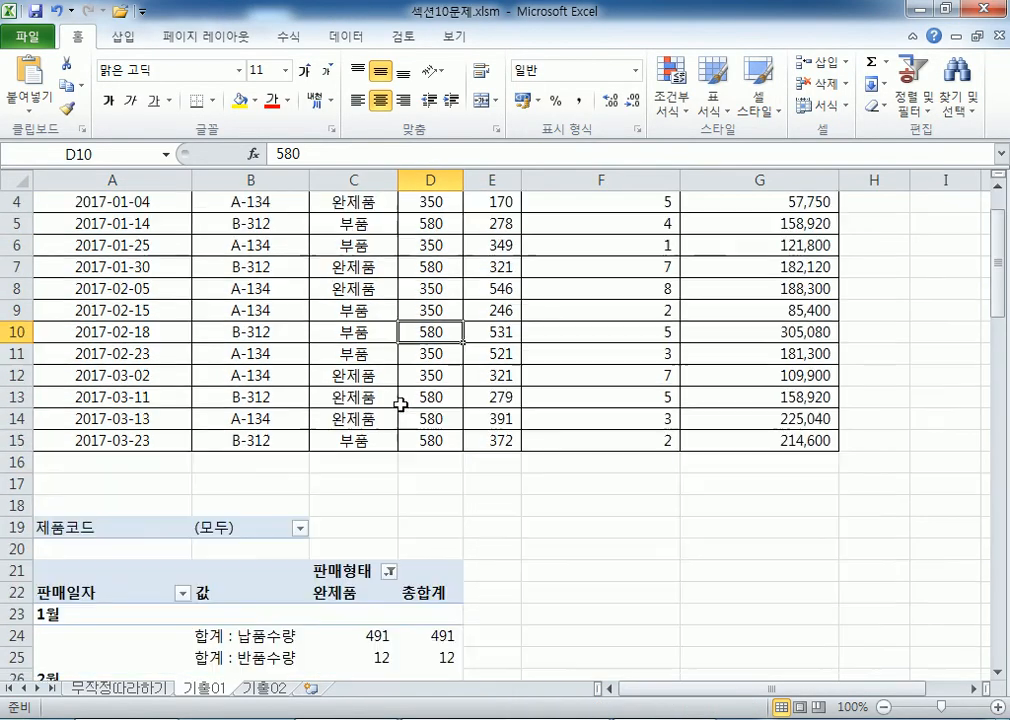
pyautogui.scroll(-4, 400, 404)
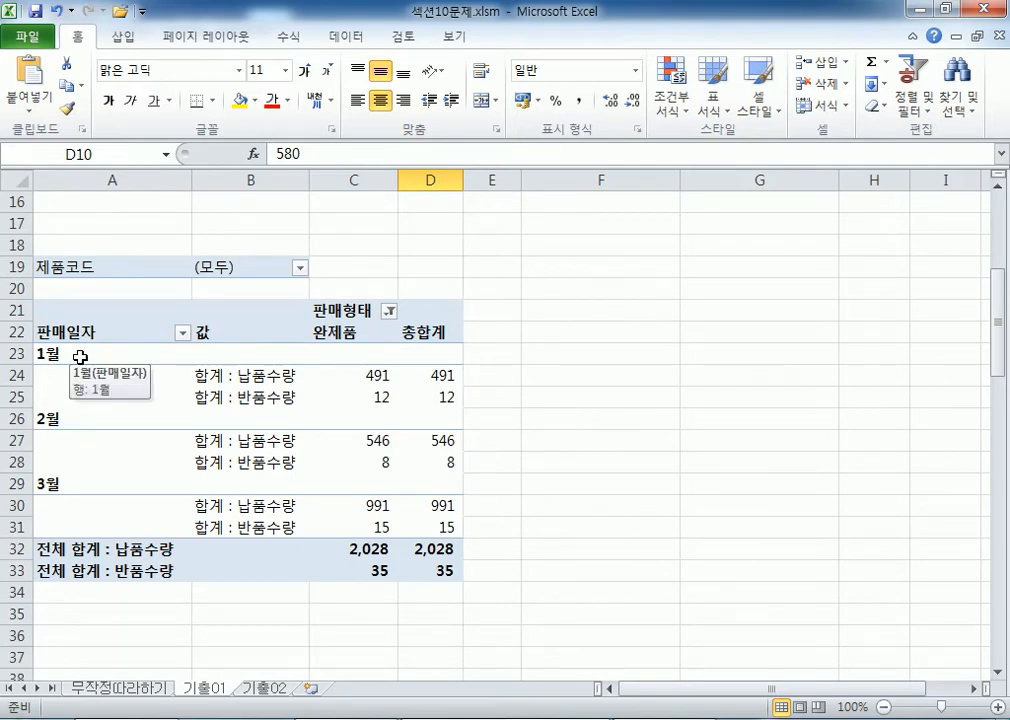
pyautogui.scroll(5, 80, 356)
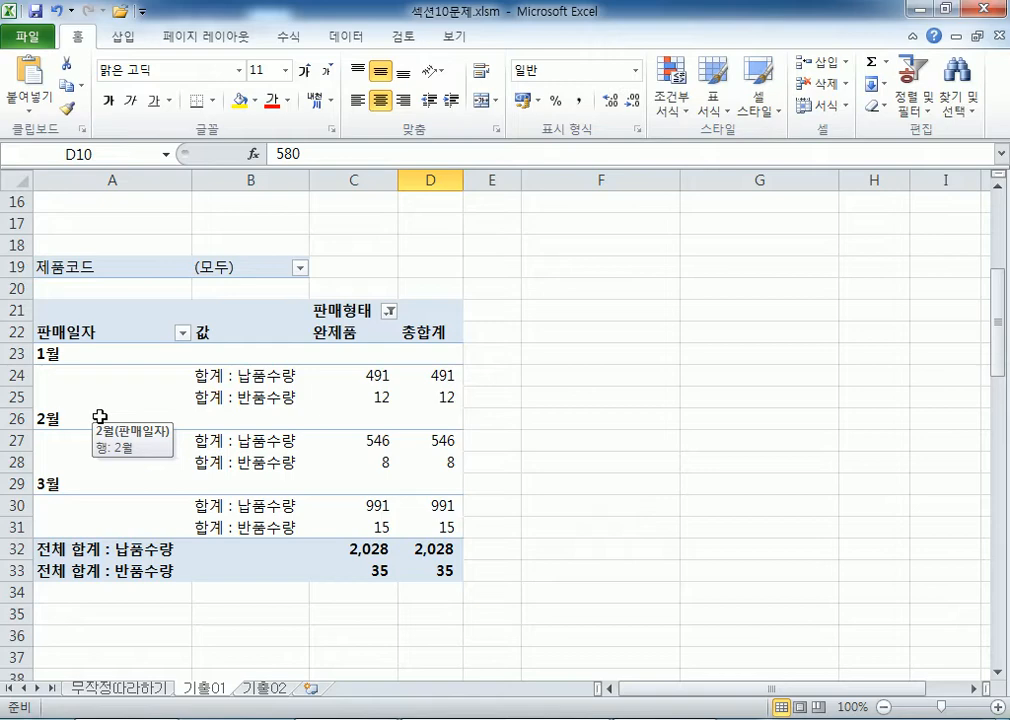
pyautogui.scroll(3, 100, 416)
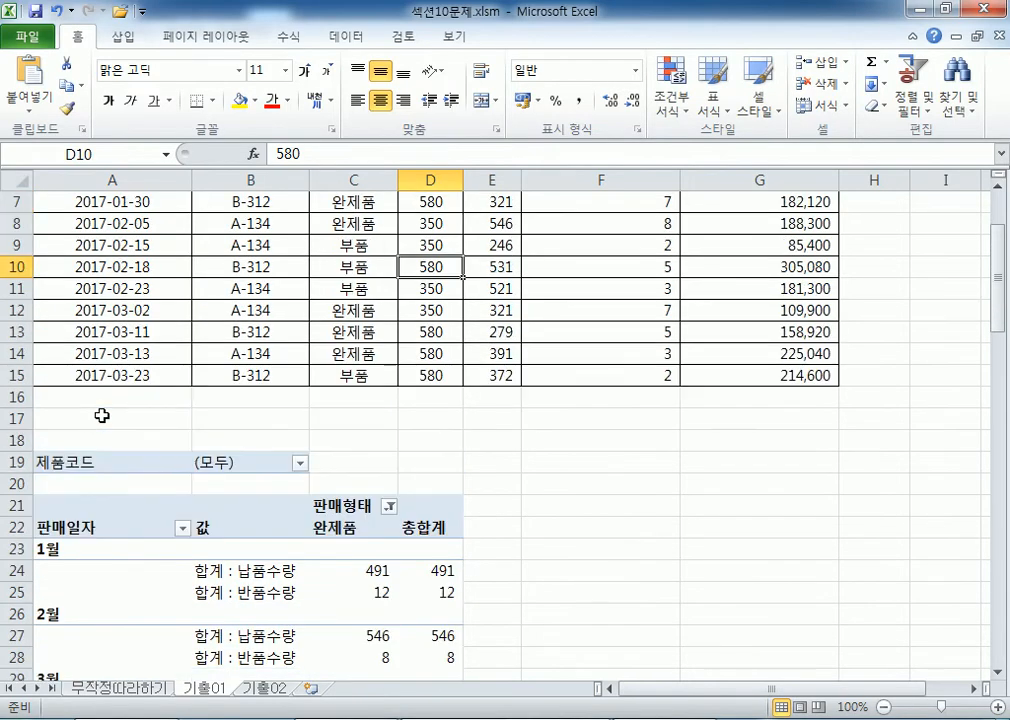
pyautogui.click(180, 404)
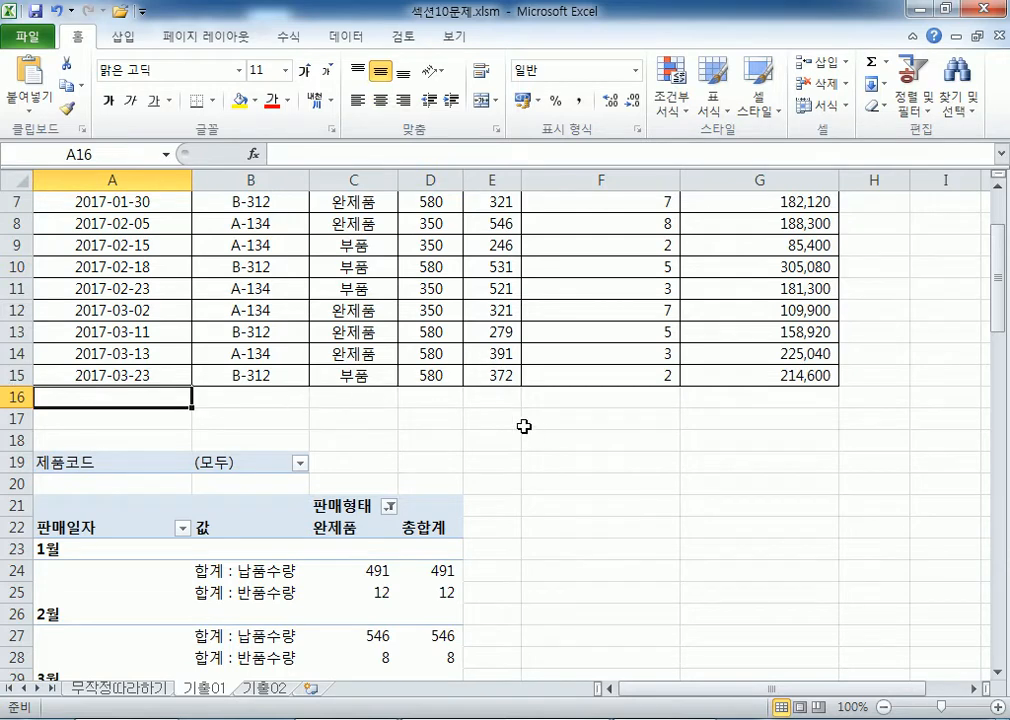
pyautogui.click(590, 244)
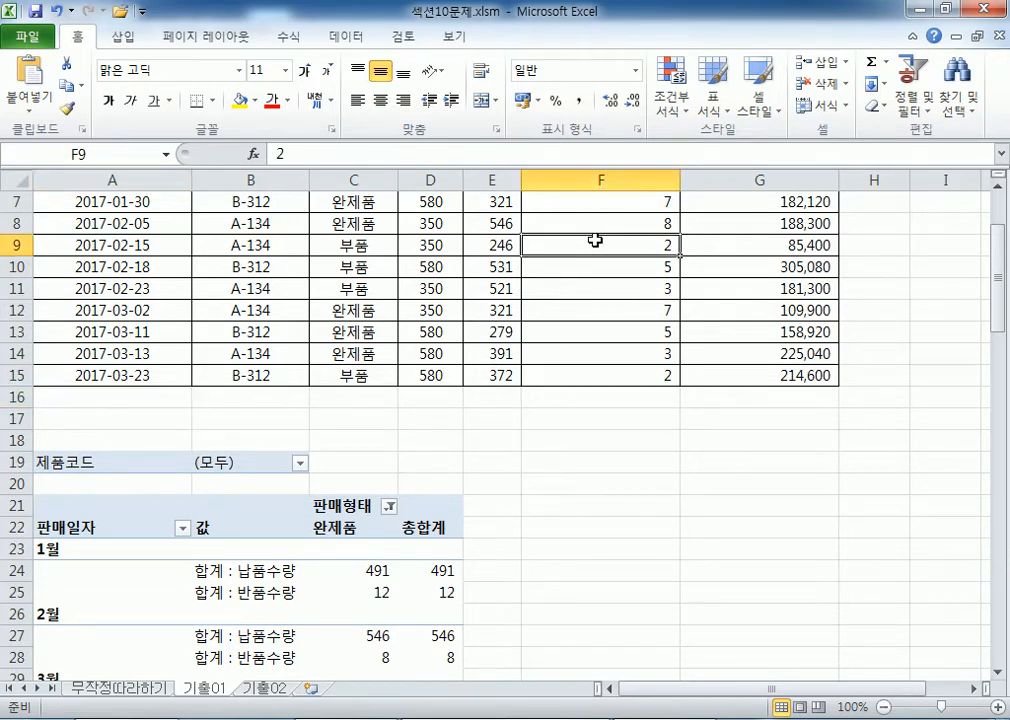
# - Add the quick print command to the quick-access commands and send the 기출01 sheet to the printer with it
pyautogui.click(143, 12)
pyautogui.click(181, 160)
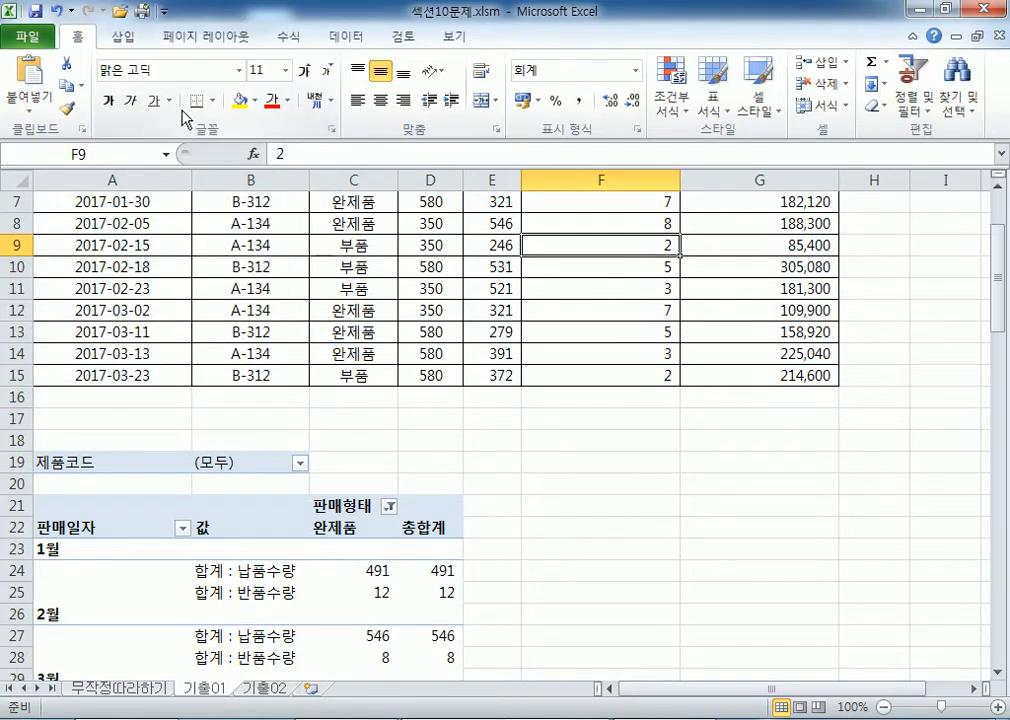
pyautogui.click(142, 13)
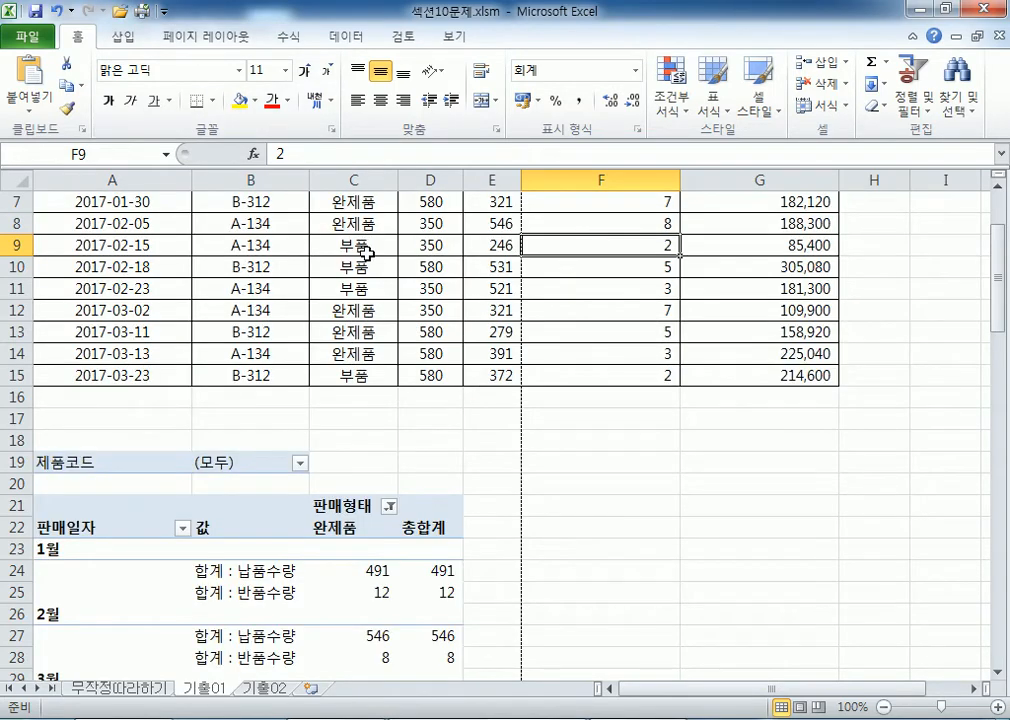
pyautogui.click(142, 12)
# - Switch to Windows Devices and Printers and open the print queue of the Epson Stylus Photo RX630
pyautogui.press('super')
pyautogui.click(367, 506)
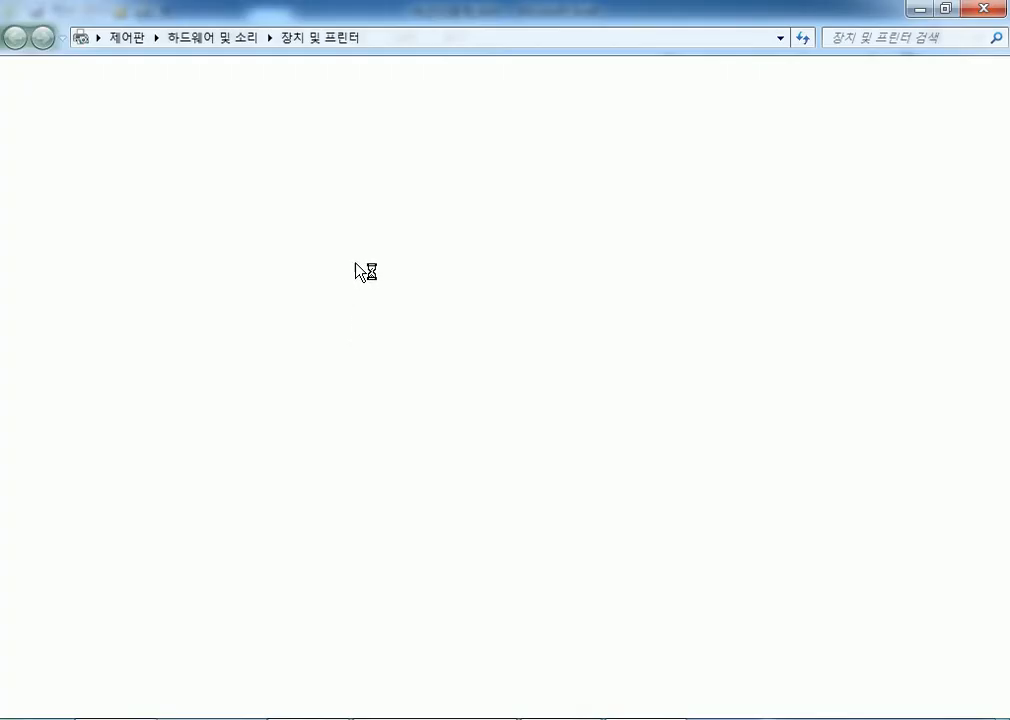
pyautogui.click(185, 372)
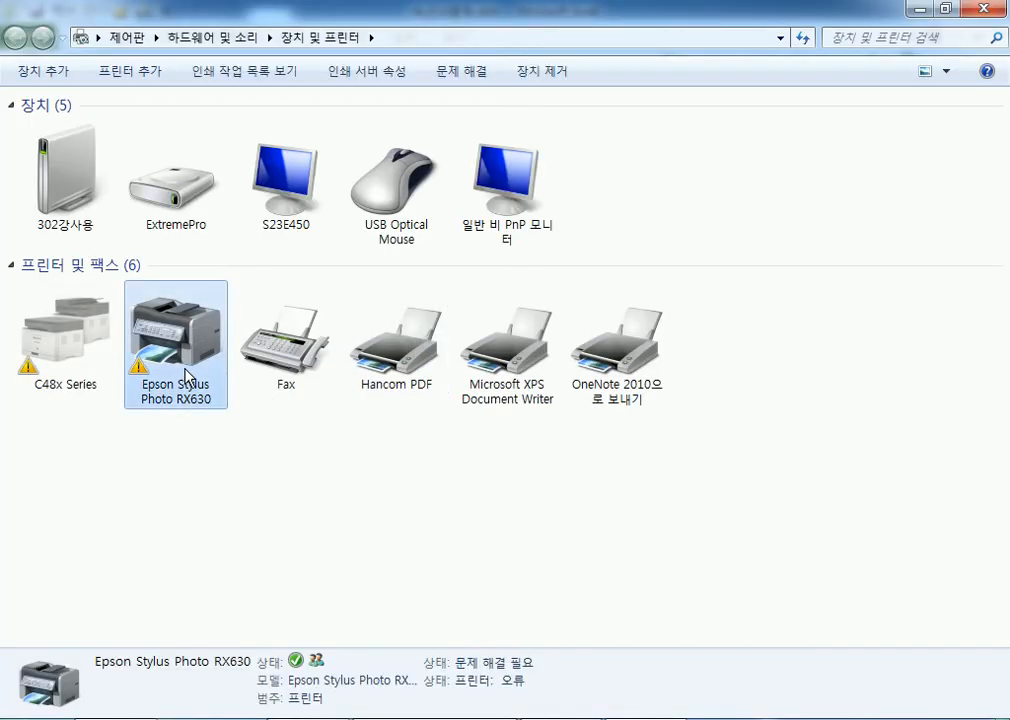
pyautogui.rightClick(176, 334)
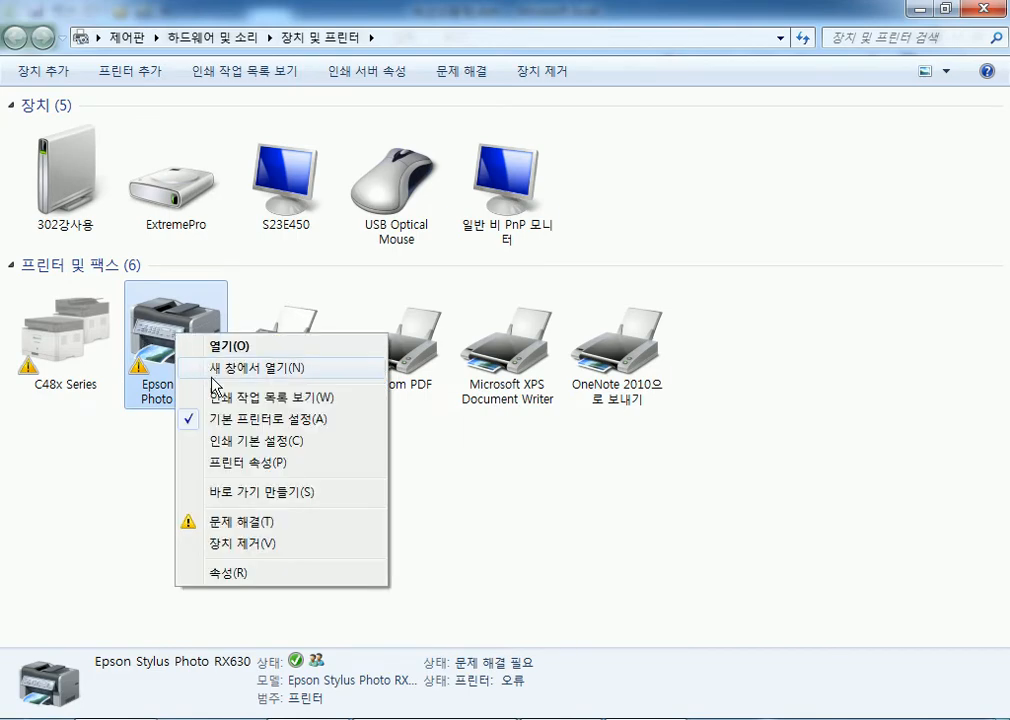
pyautogui.click(138, 372)
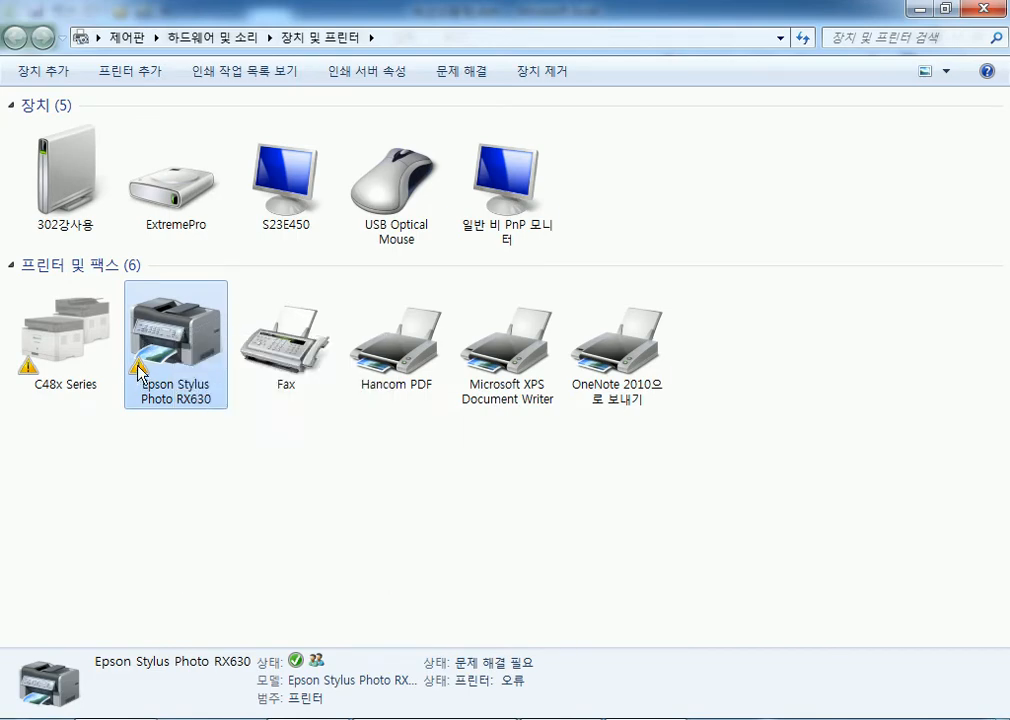
pyautogui.doubleClick(138, 372)
pyautogui.click(295, 151)
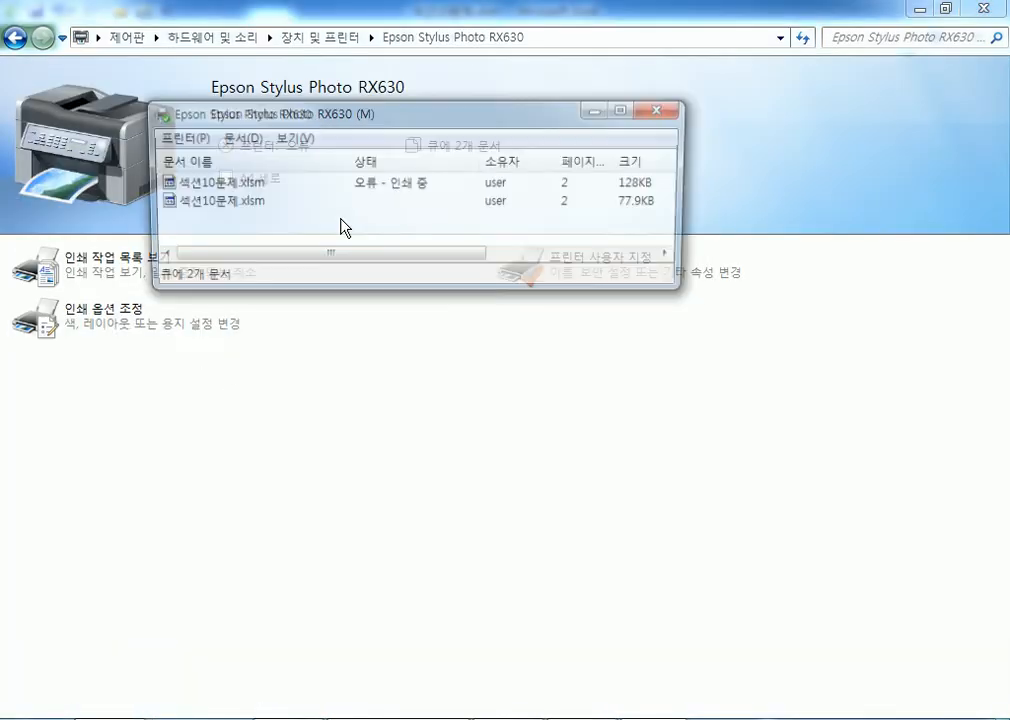
# - Cancel both 섹션10문제.xlsm print jobs, close the queue, and return to Excel
pyautogui.click(240, 184)
pyautogui.keyDown('shift'); pyautogui.click(220, 204); pyautogui.keyUp('shift')
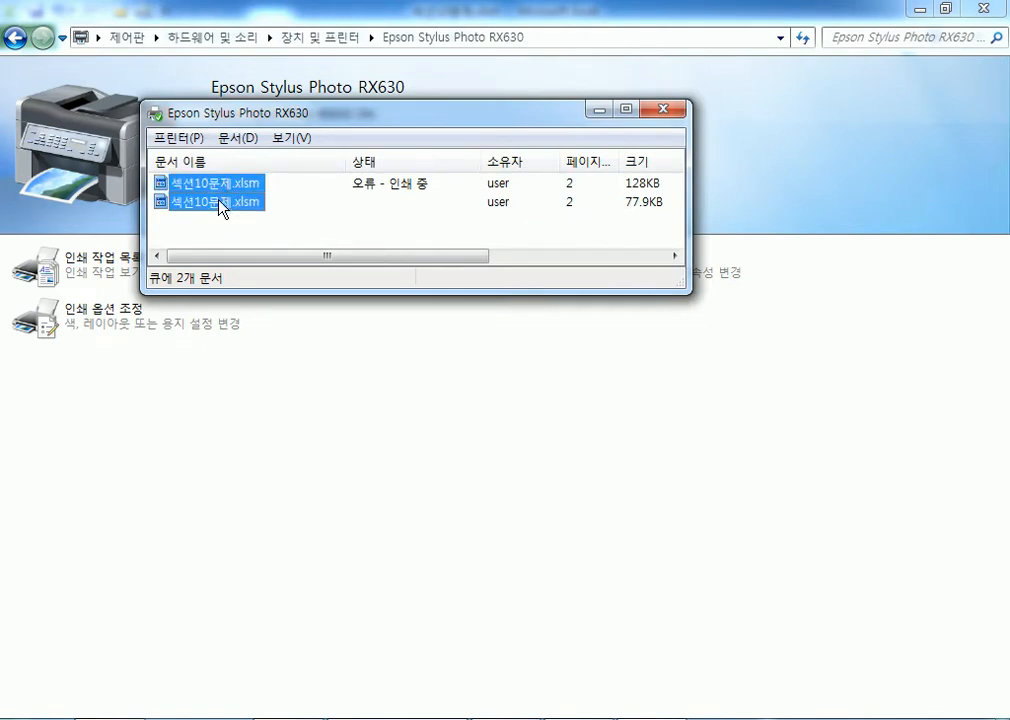
pyautogui.rightClick(222, 205)
pyautogui.click(322, 285)
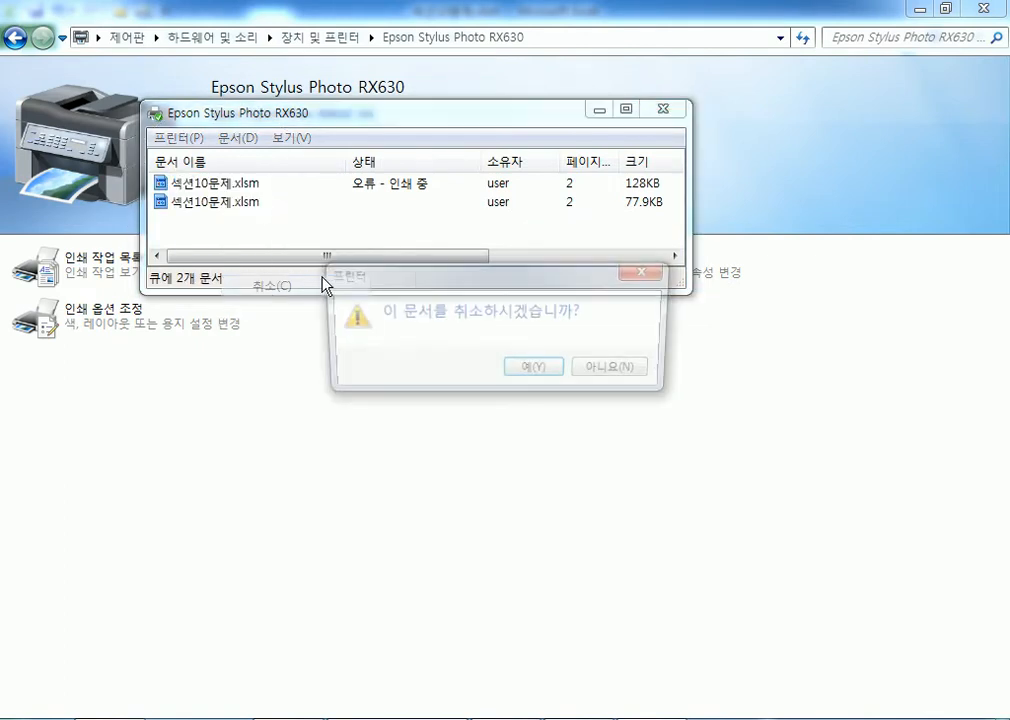
pyautogui.click(515, 368)
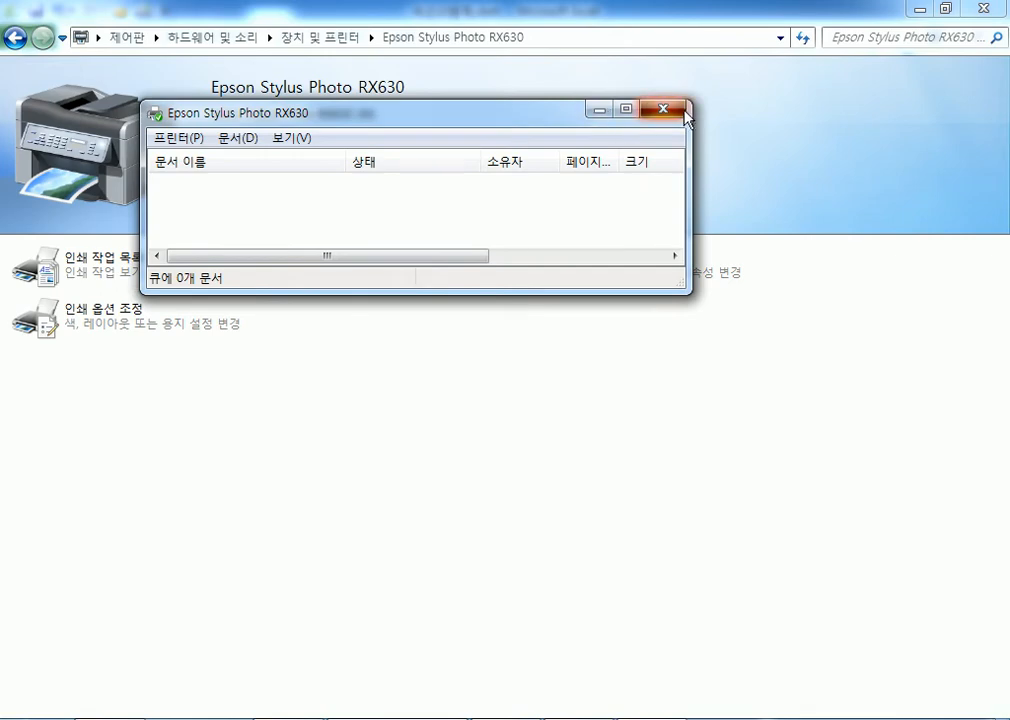
pyautogui.click(684, 112)
pyautogui.click(16, 38)
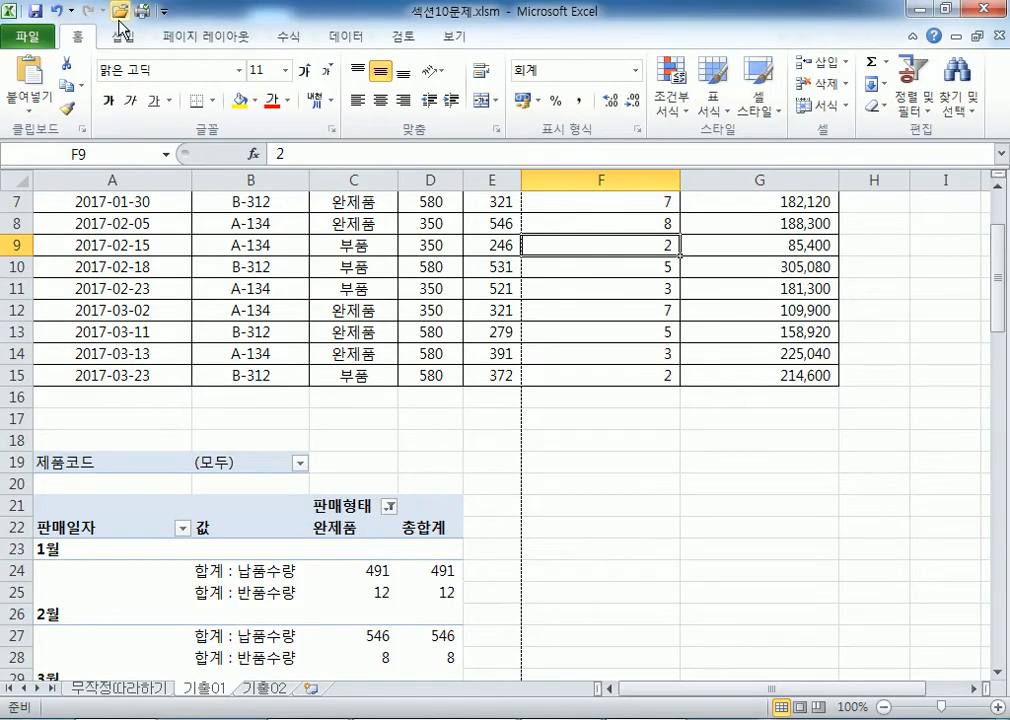
# - Check the pages of the 기출01 sheet in the print preview and return to the worksheet
pyautogui.click(27, 35)
pyautogui.click(49, 298)
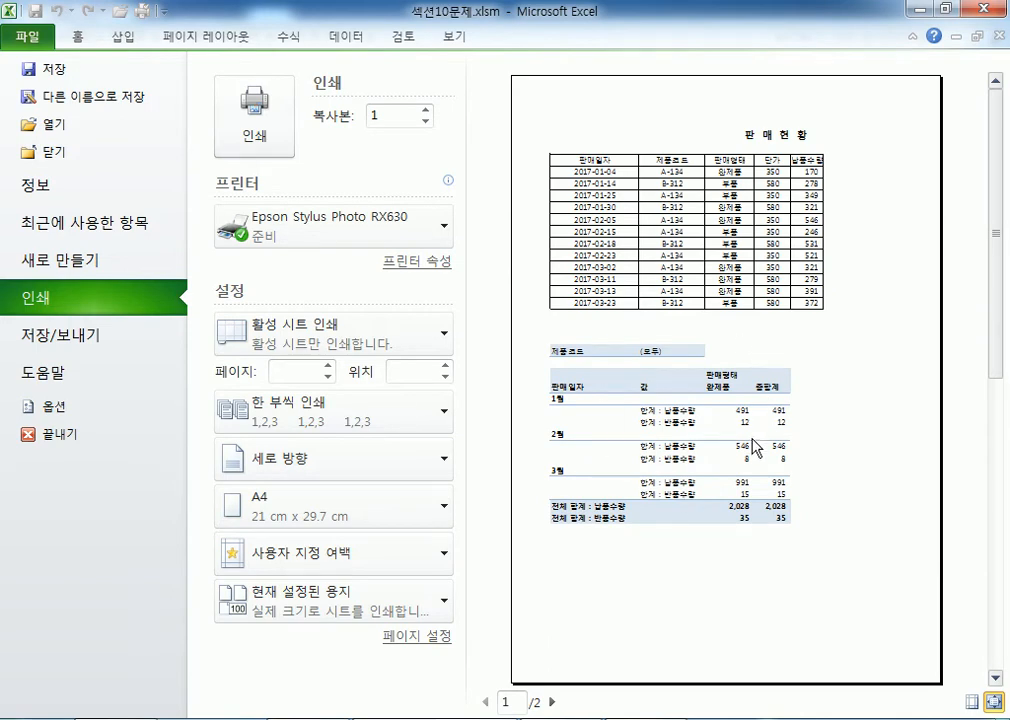
pyautogui.scroll(-1, 757, 448)
pyautogui.scroll(1, 755, 446)
pyautogui.scroll(-1, 764, 440)
pyautogui.scroll(1, 764, 428)
pyautogui.press('Escape')
# - Select the whole pivot table range A19:D33, including the 제품코드 report filter
pyautogui.scroll(-1, 234, 444)
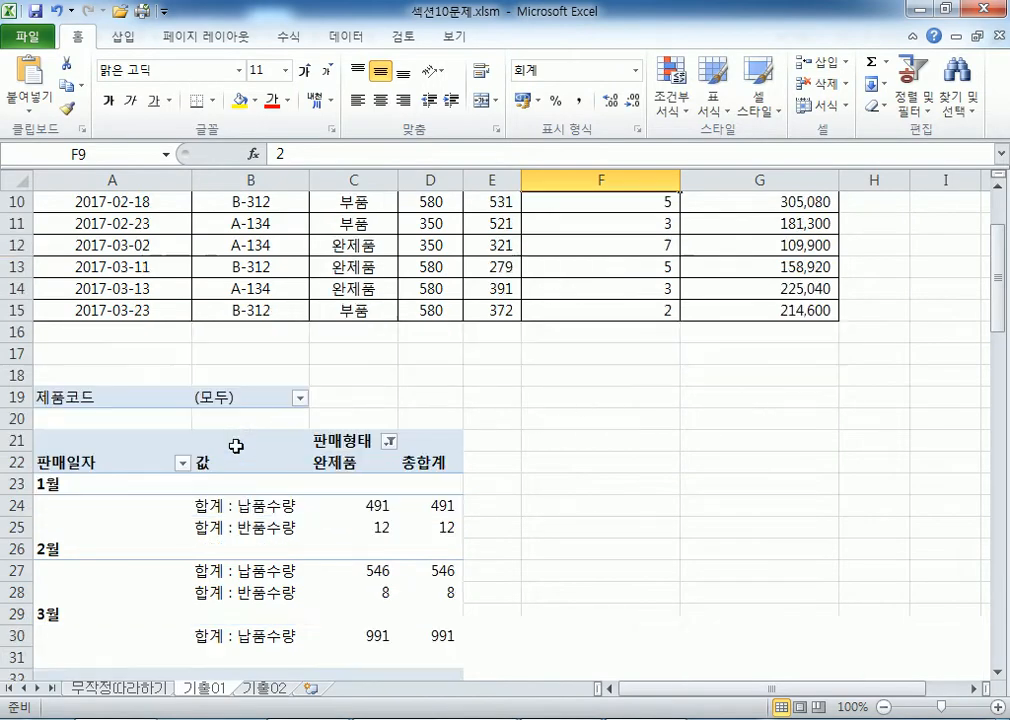
pyautogui.scroll(-1, 84, 406)
pyautogui.moveTo(83, 332); pyautogui.dragTo(428, 636)
pyautogui.scroll(-1, 428, 636)
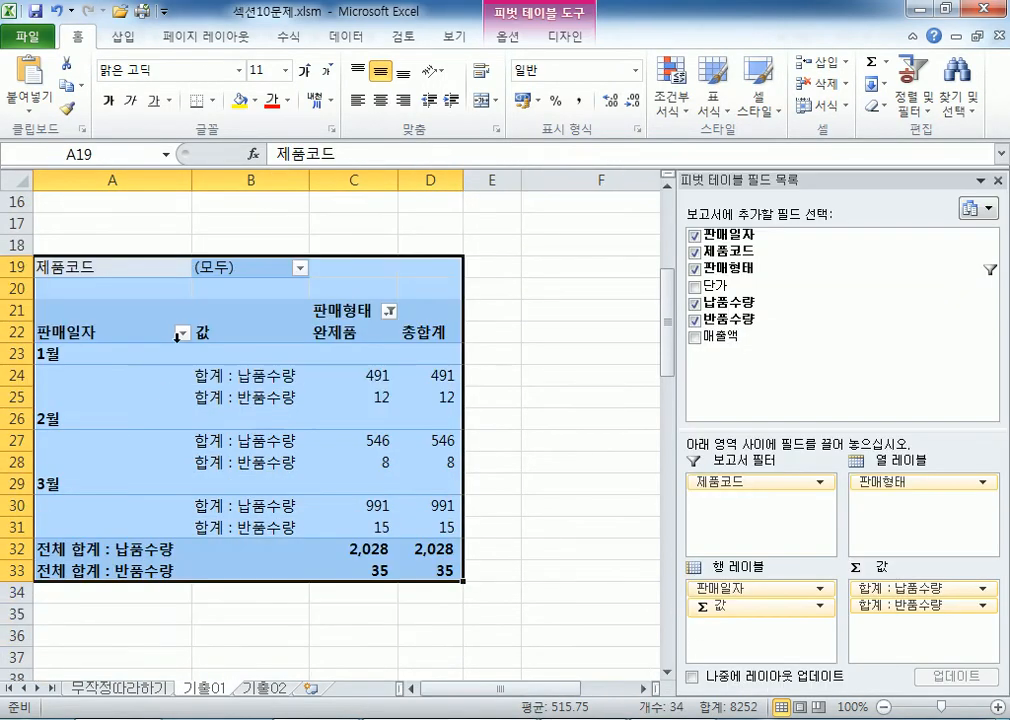
# - Set the selected pivot table range A19:D33 as the print area of the 기출01 sheet
pyautogui.click(199, 40)
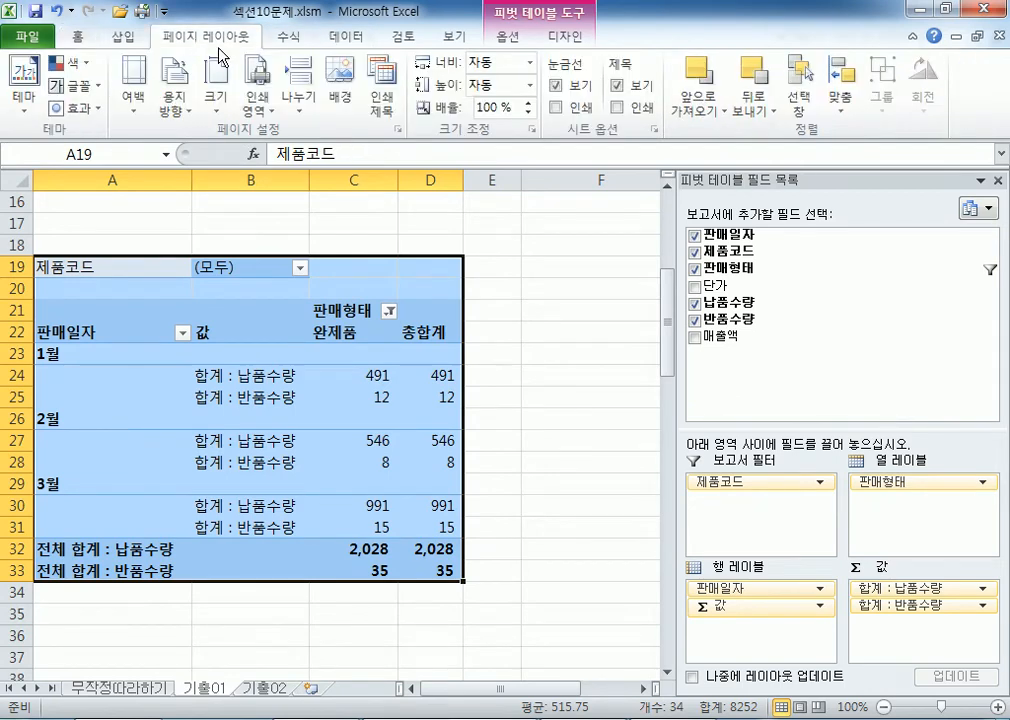
pyautogui.click(259, 108)
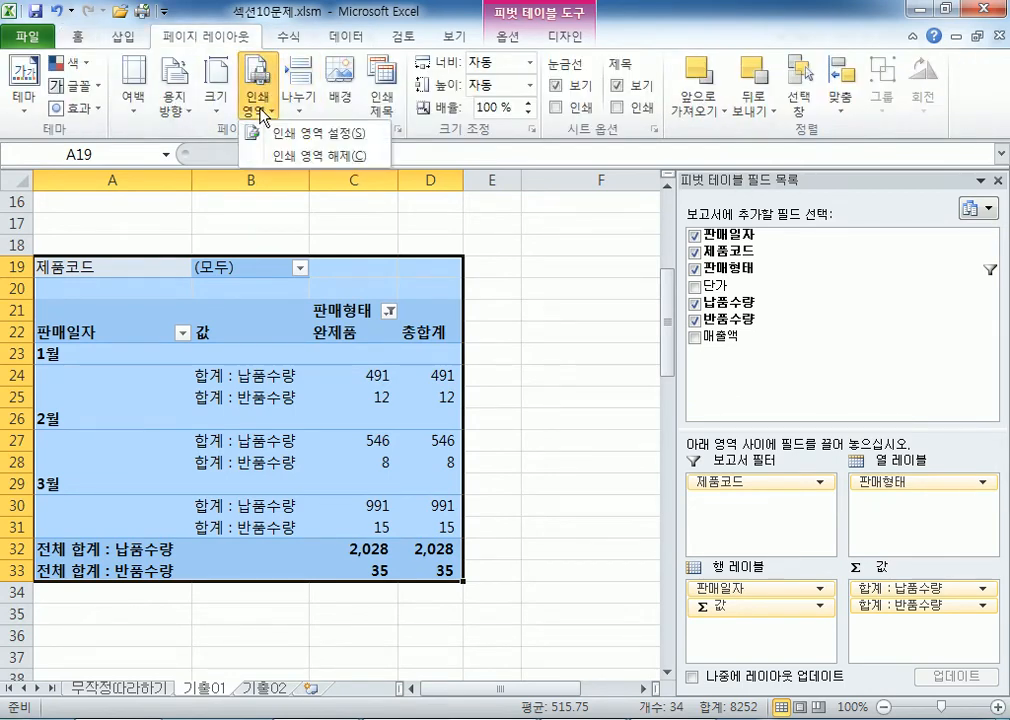
pyautogui.click(329, 134)
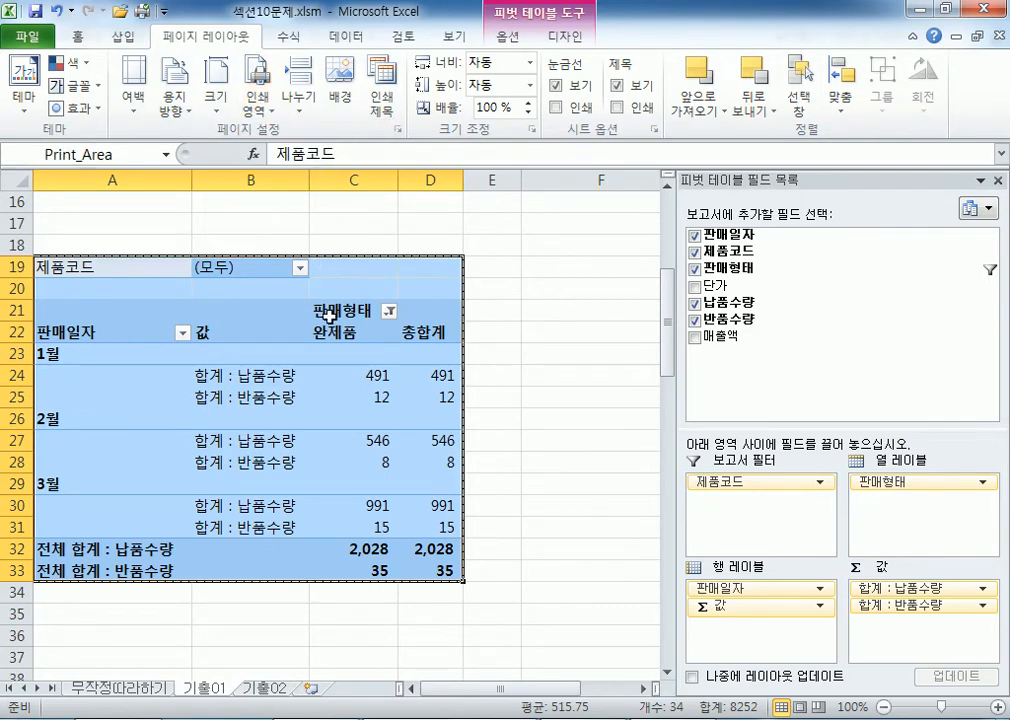
pyautogui.click(523, 309)
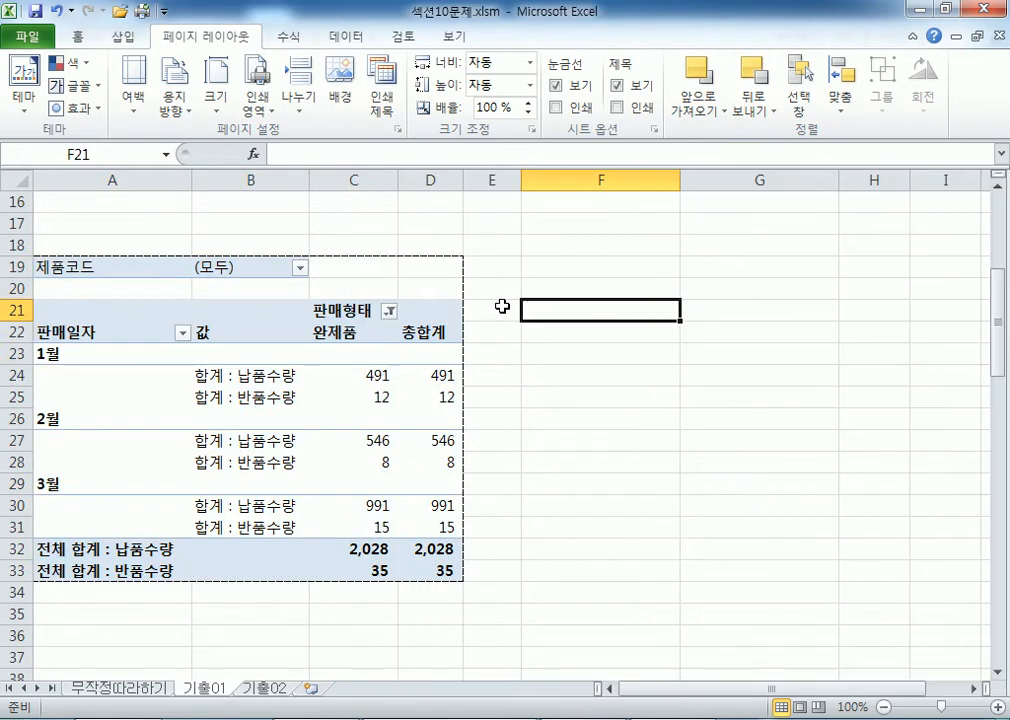
# - Preview the 기출01 sheet for printing with the pivot table print area and return to the worksheet
pyautogui.click(27, 37)
pyautogui.click(62, 307)
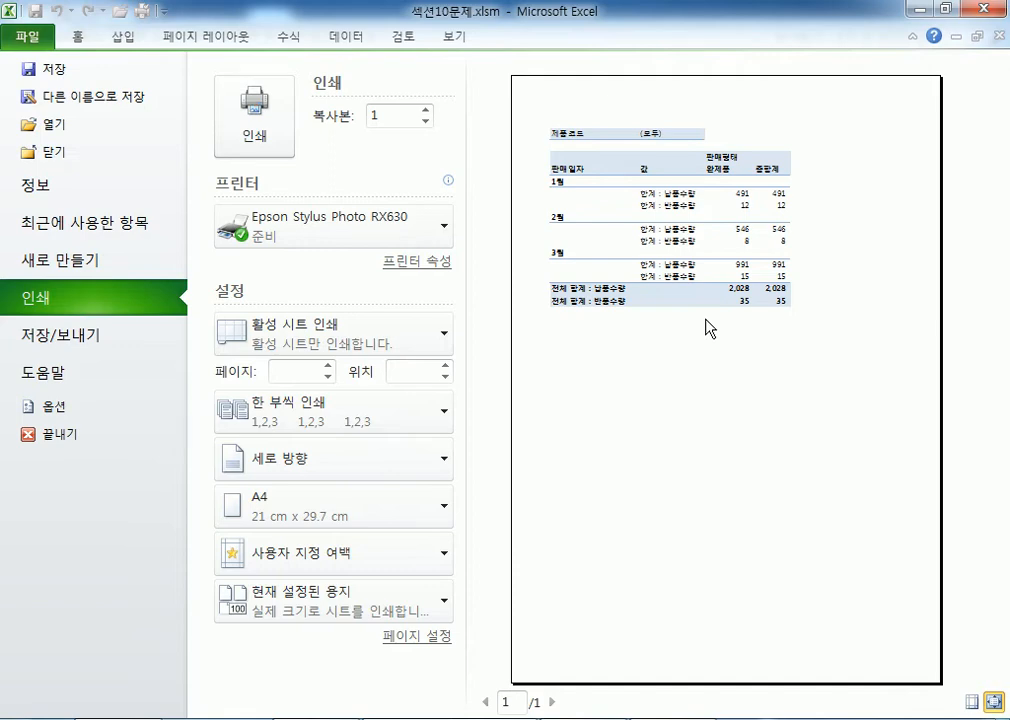
pyautogui.press('Escape')
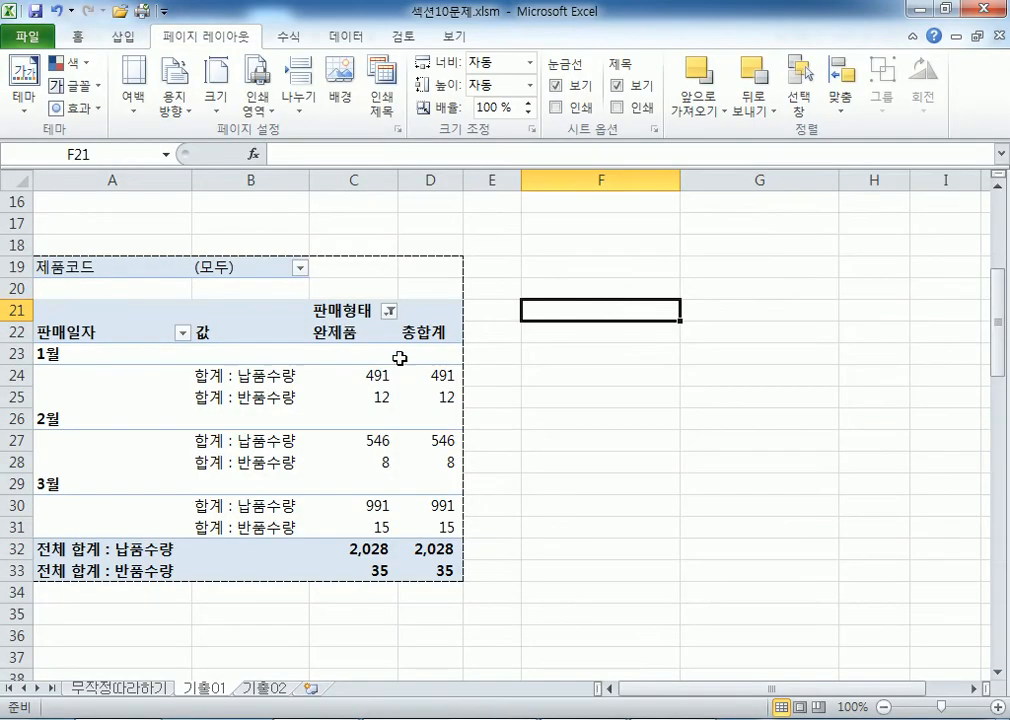
pyautogui.scroll(2, 266, 467)
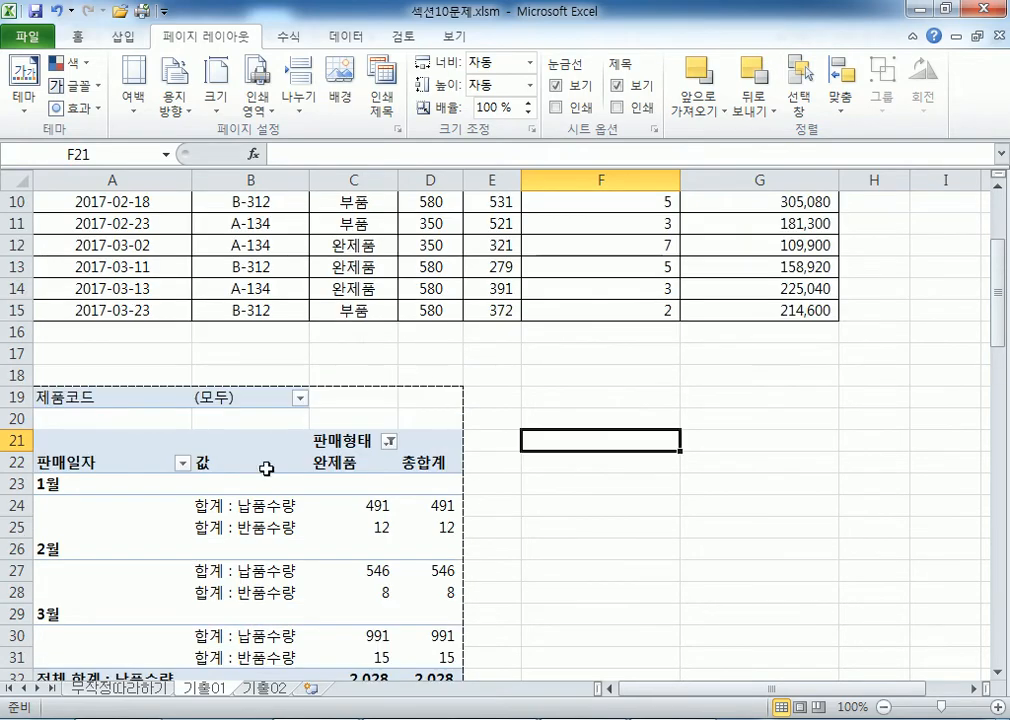
pyautogui.click(266, 465)
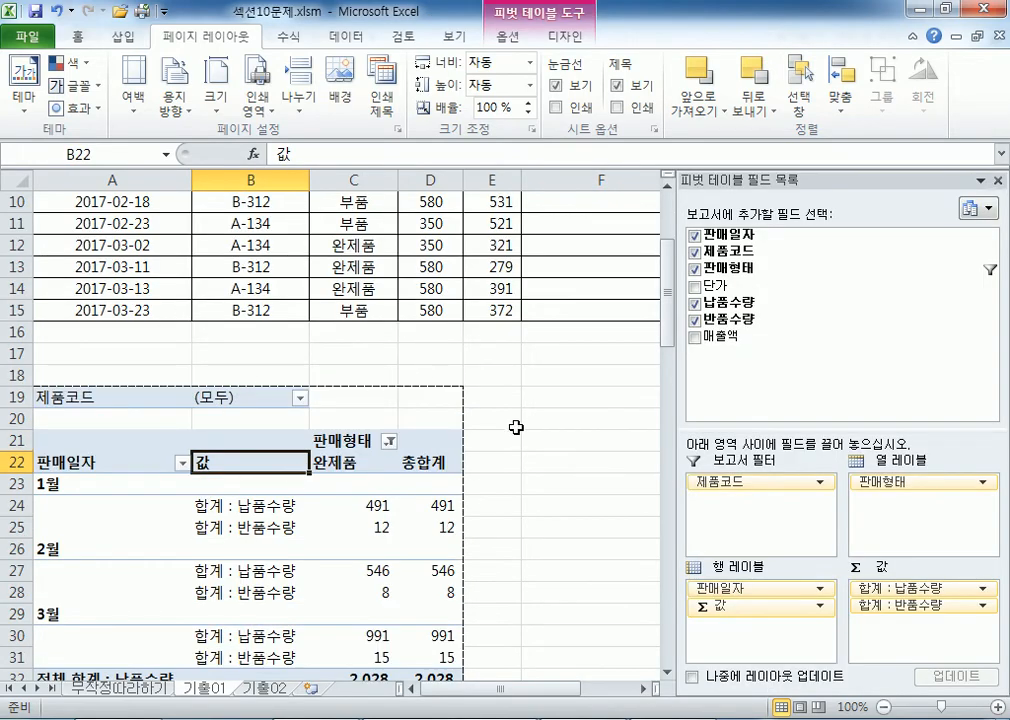
pyautogui.click(583, 381)
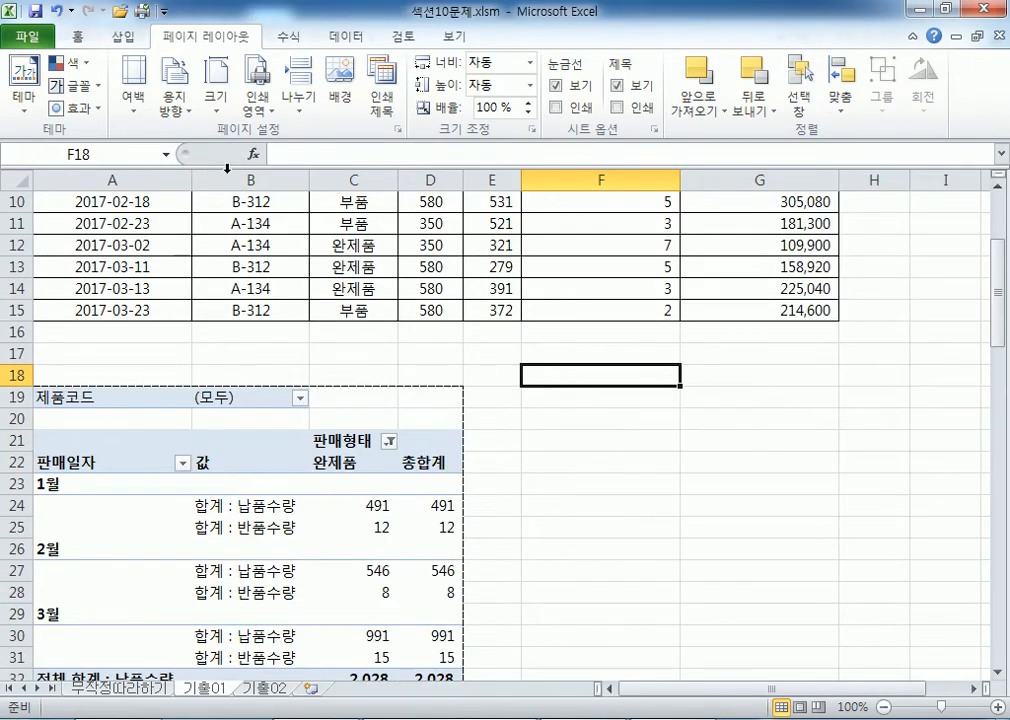
# - Clear the print area of the 기출01 sheet
pyautogui.scroll(-2, 252, 347)
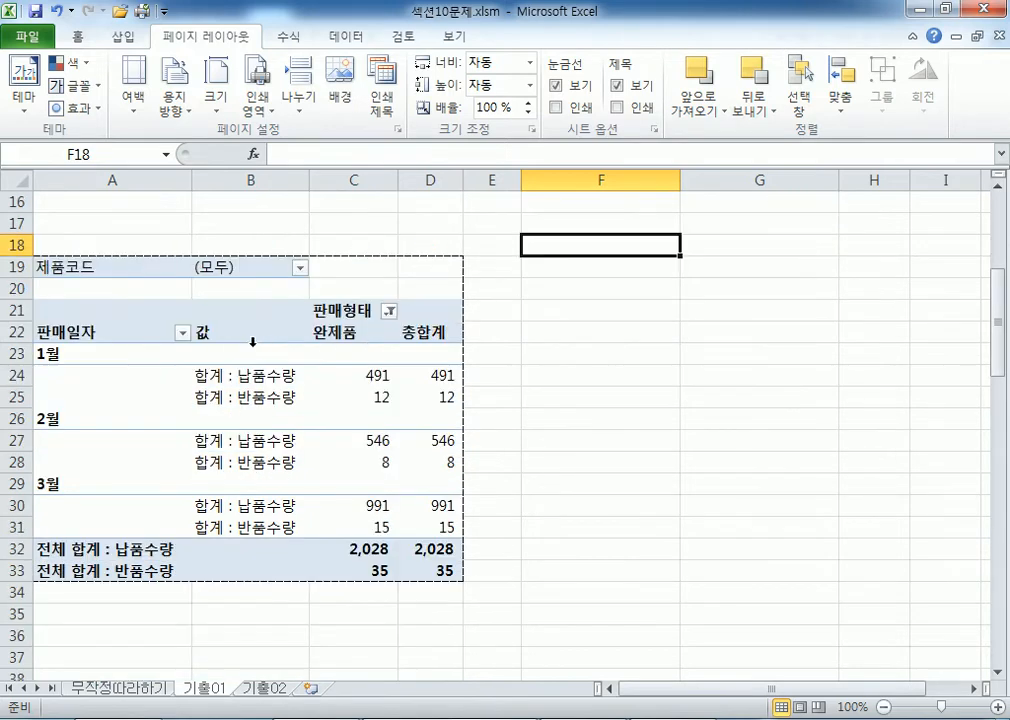
pyautogui.click(252, 340)
pyautogui.click(258, 333)
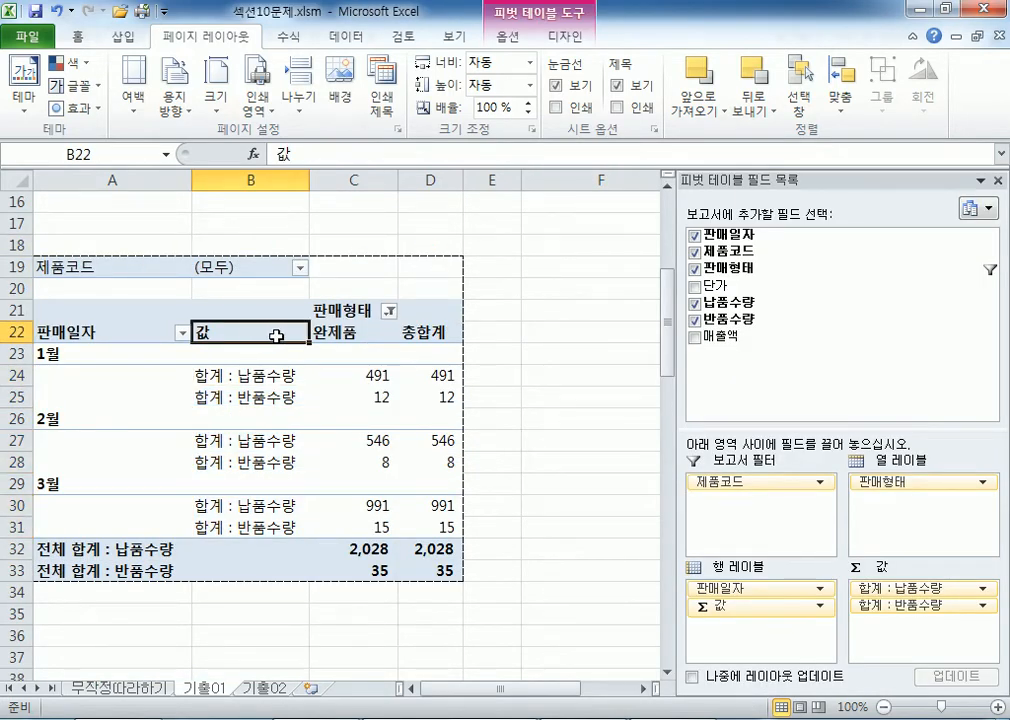
pyautogui.click(257, 100)
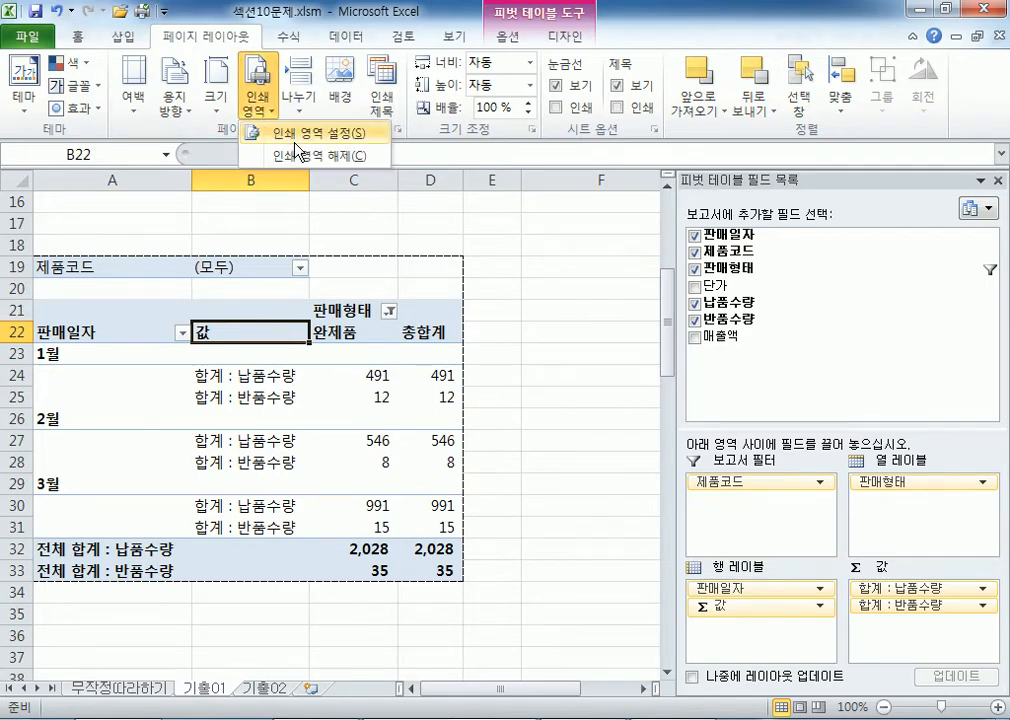
pyautogui.click(298, 157)
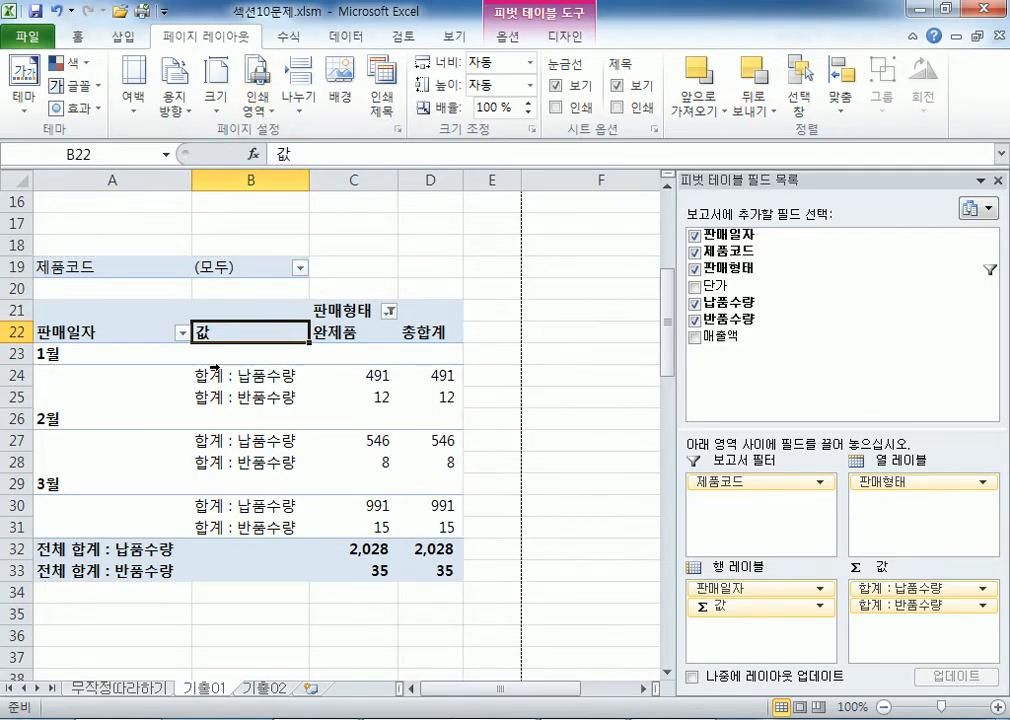
# - Preview the 기출01 sheet for printing without a print area and return to the worksheet
pyautogui.moveTo(207, 355); pyautogui.dragTo(340, 482)
pyautogui.click(275, 366)
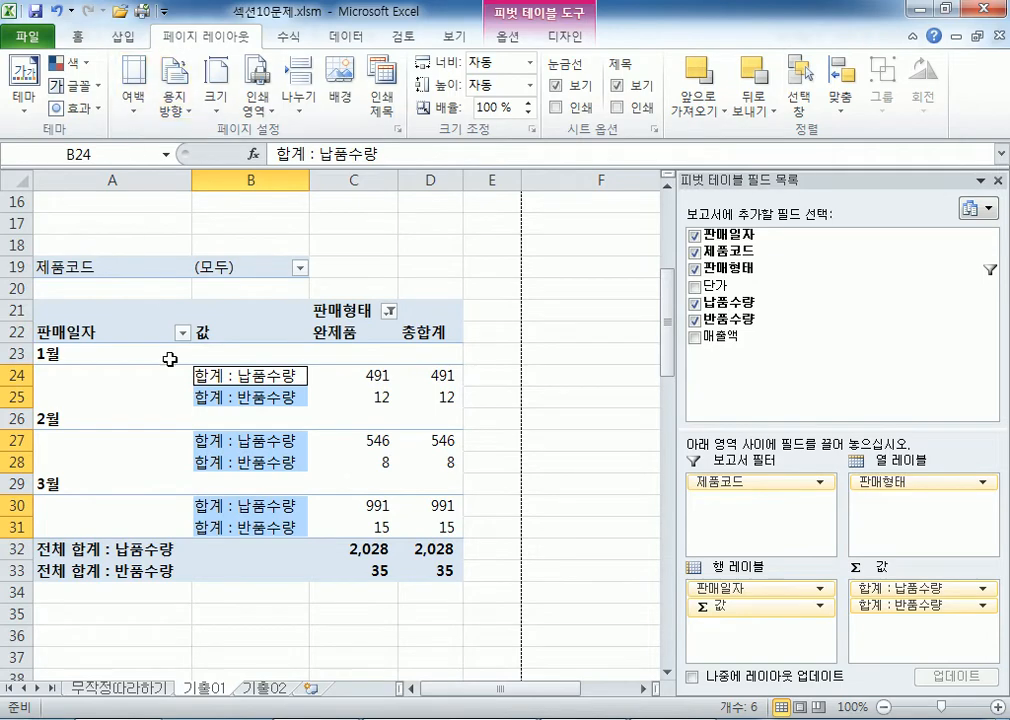
pyautogui.click(180, 400)
pyautogui.click(27, 36)
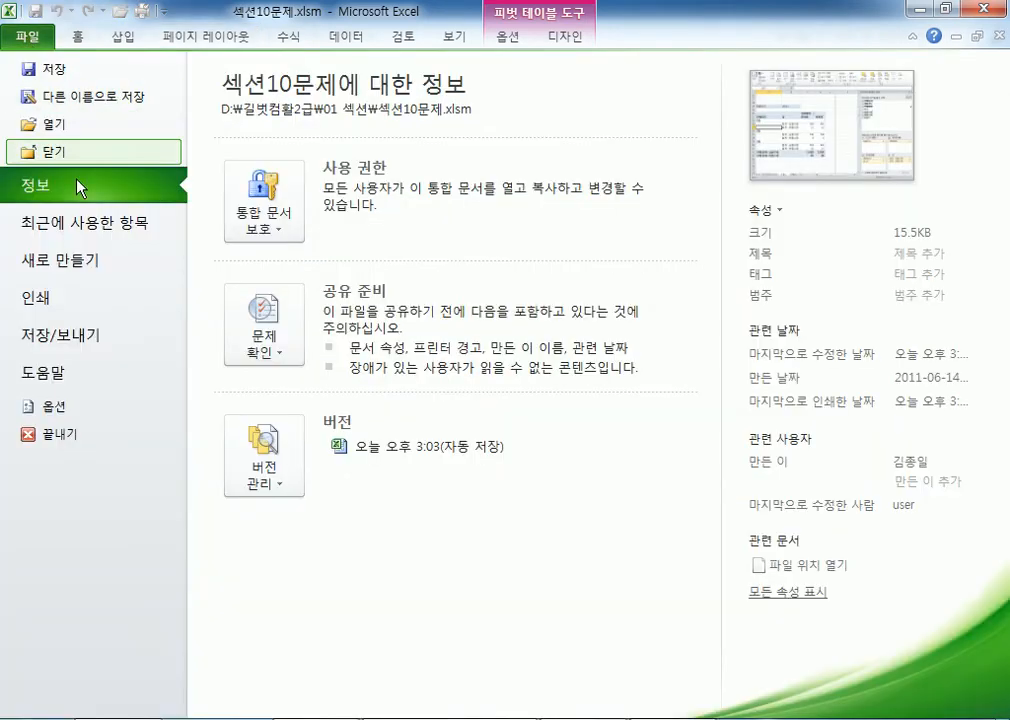
pyautogui.click(79, 297)
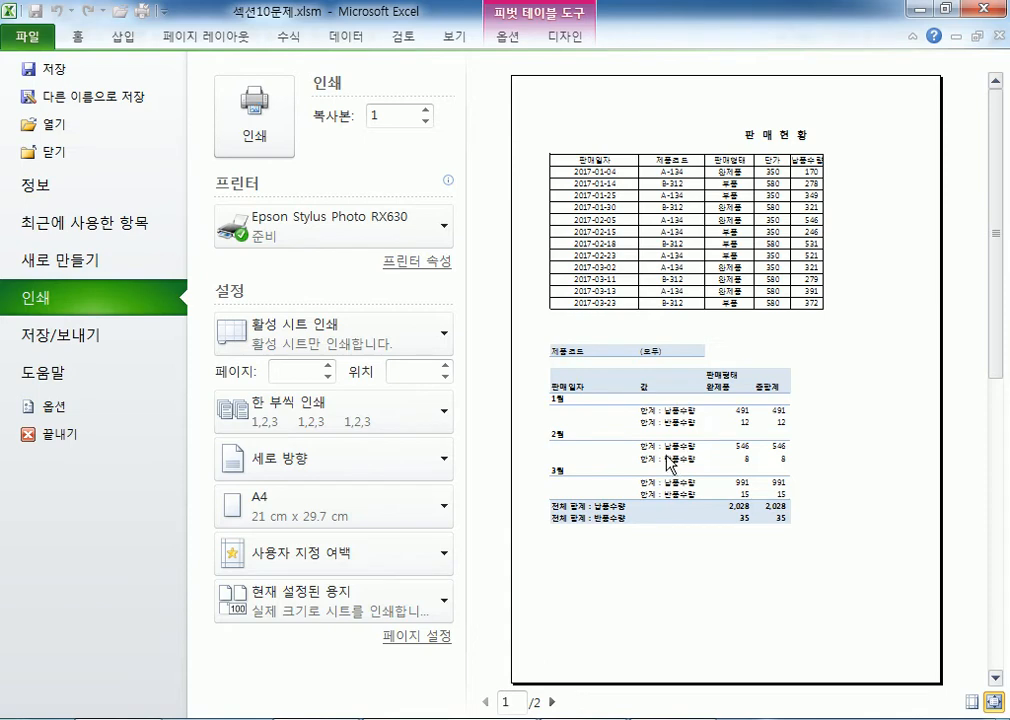
pyautogui.press('Escape')
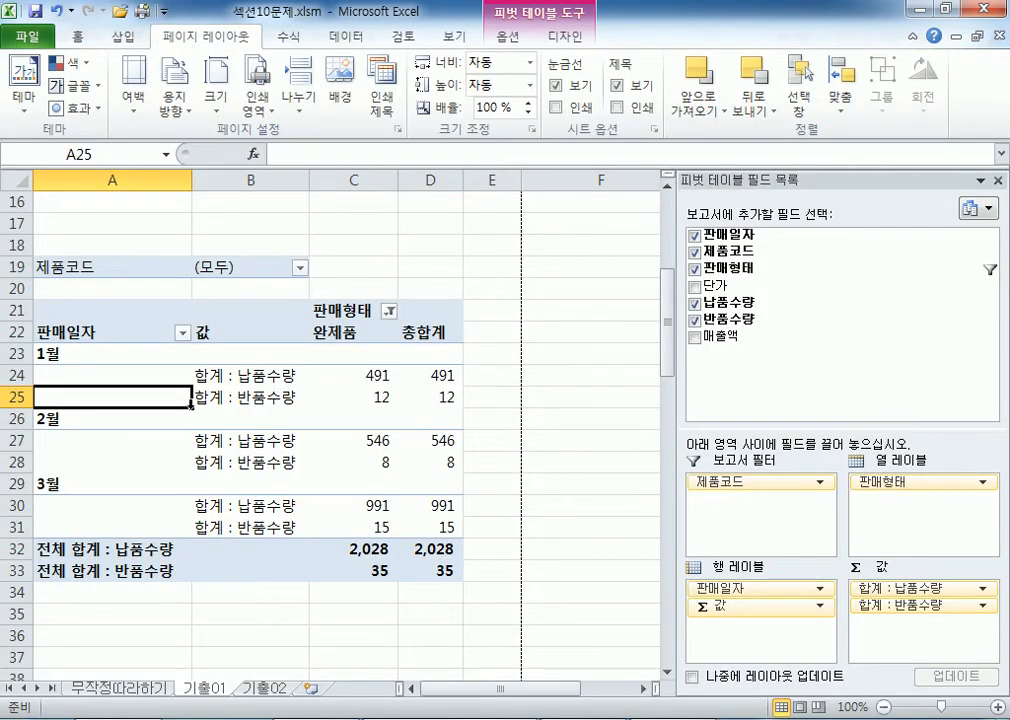
# - On sheet 기출02, create a pivot chart with its pivot table from A3:G11, placed in the existing worksheet at A16
pyautogui.click(268, 689)
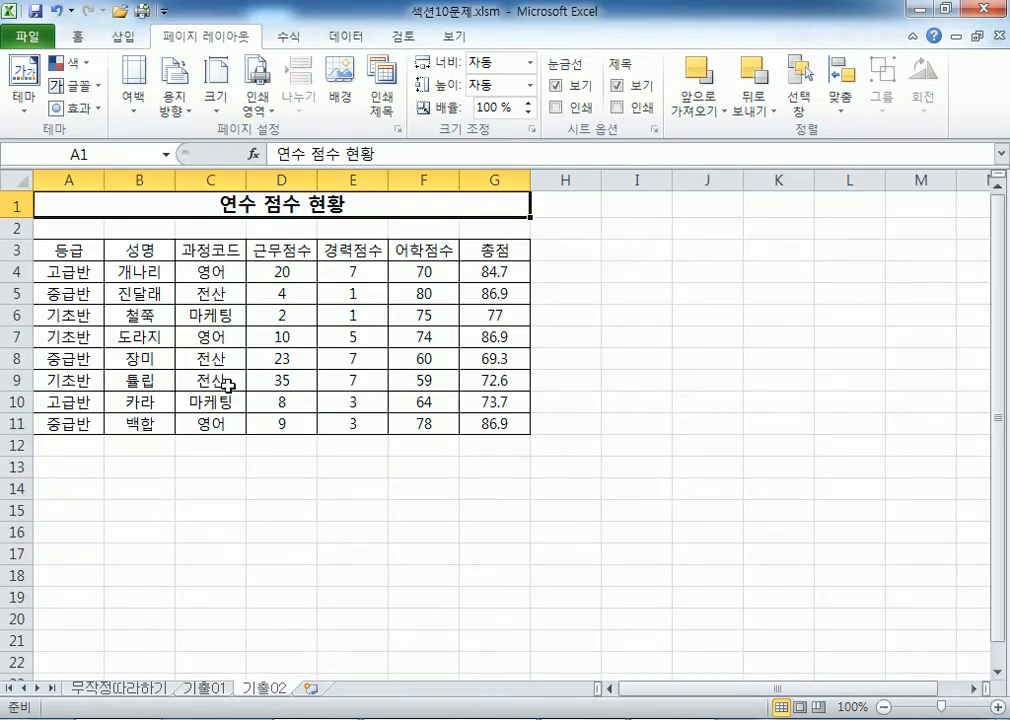
pyautogui.click(206, 308)
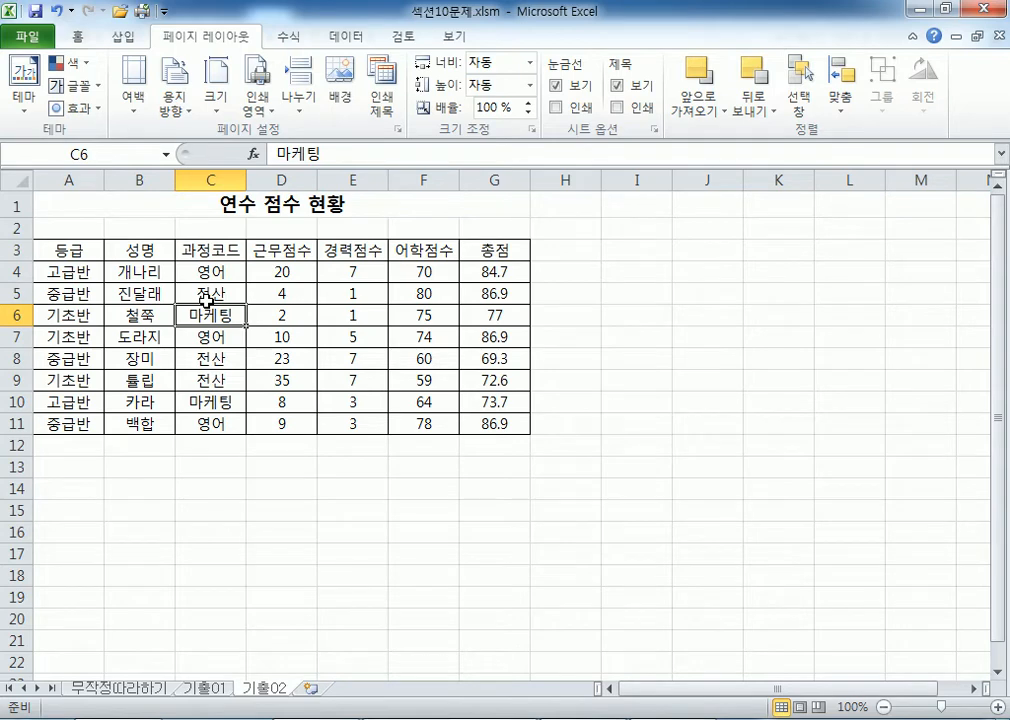
pyautogui.click(124, 37)
pyautogui.click(38, 107)
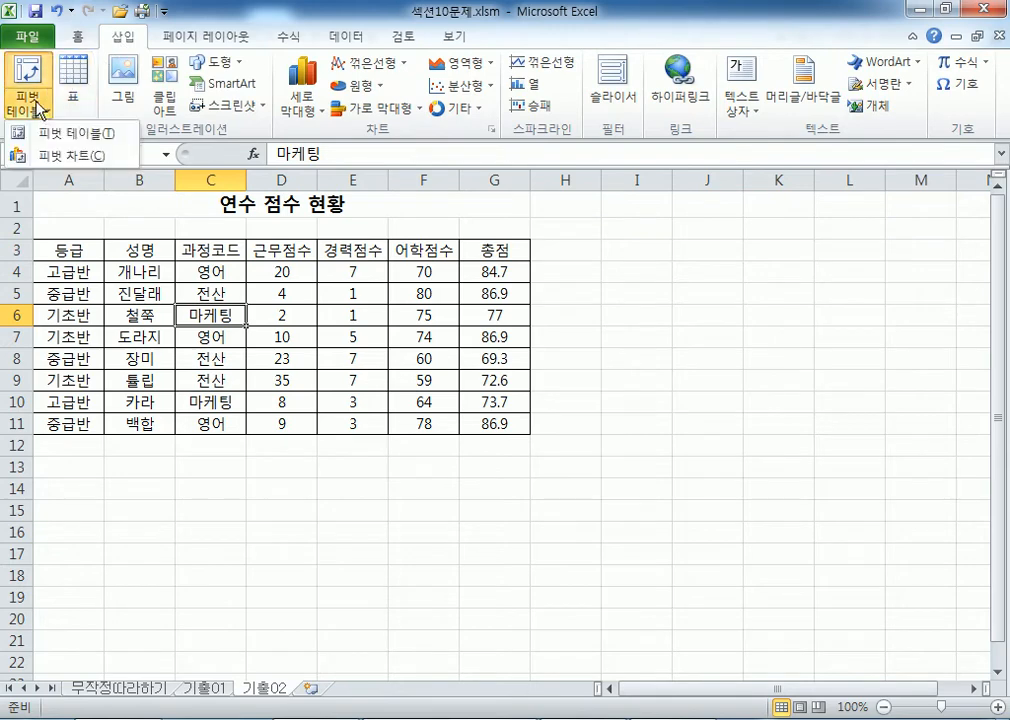
pyautogui.click(93, 158)
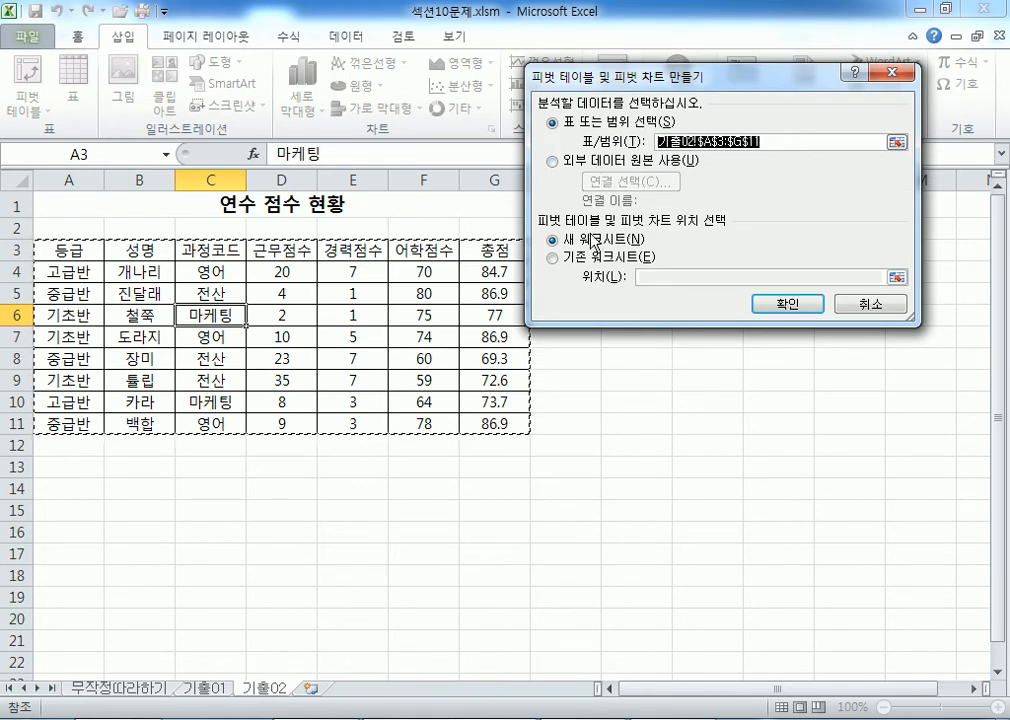
pyautogui.click(571, 264)
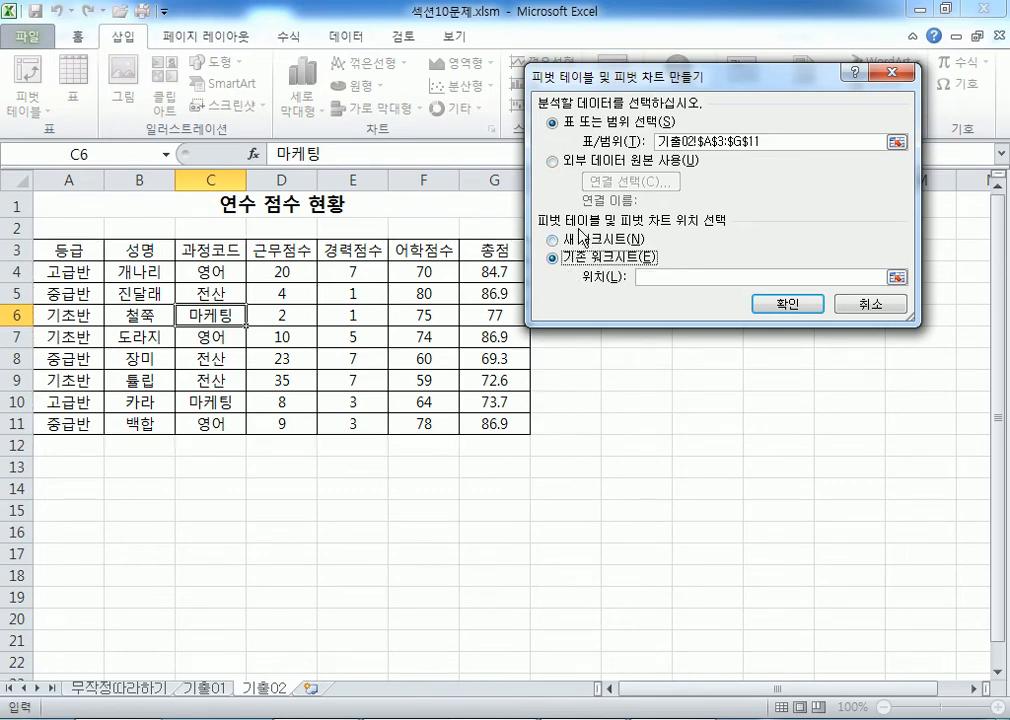
pyautogui.click(74, 525)
pyautogui.scroll(-2, 108, 447)
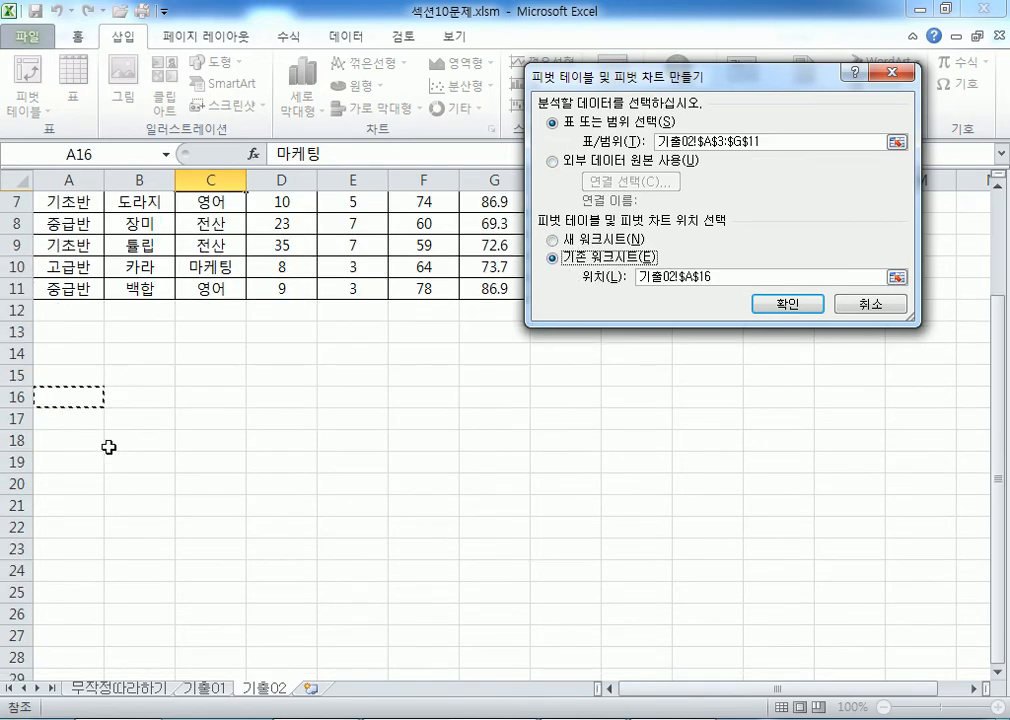
pyautogui.click(768, 306)
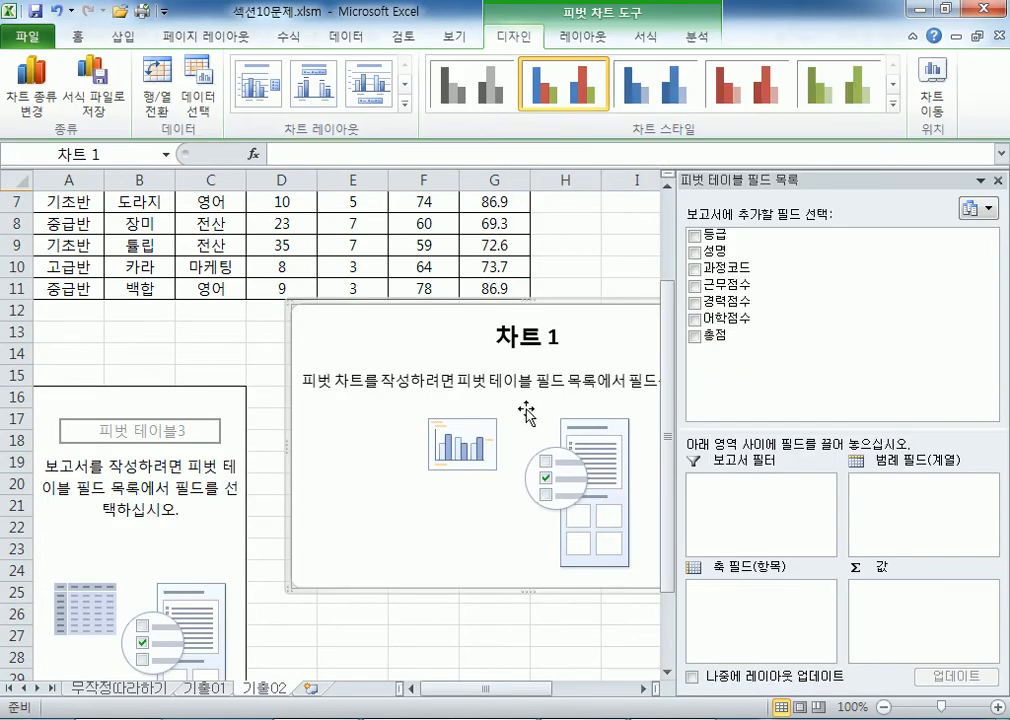
# - Move the empty pivot chart down, clear of the source data, and float the pivot field list over the sheet
pyautogui.moveTo(400, 330); pyautogui.dragTo(408, 397)
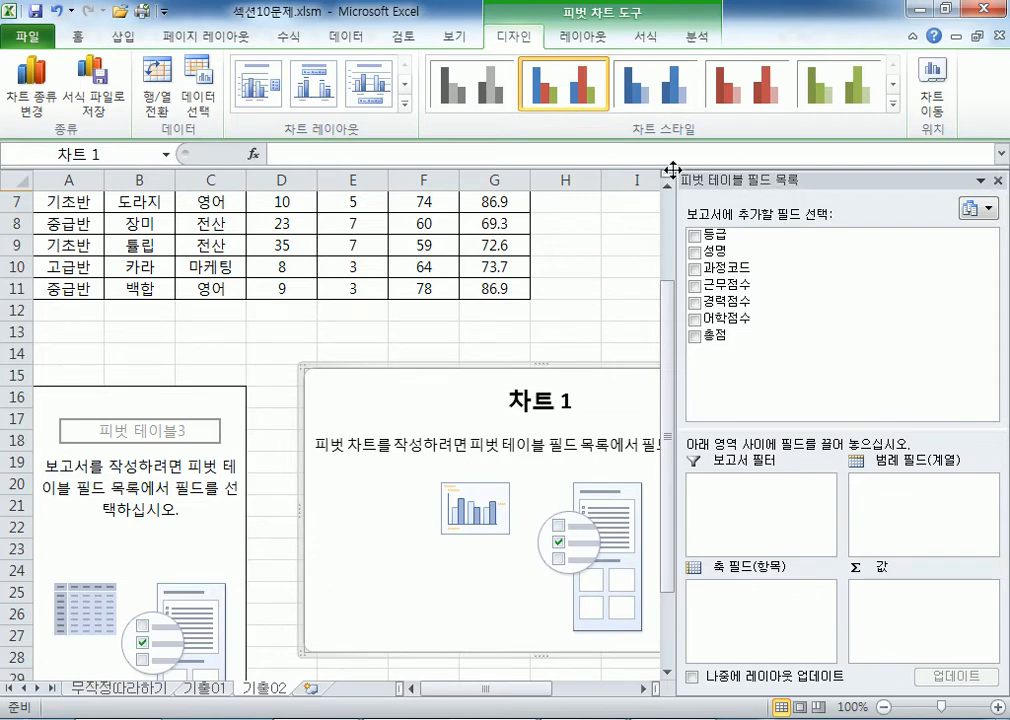
pyautogui.moveTo(769, 178); pyautogui.dragTo(617, 164)
pyautogui.scroll(-2, 427, 405)
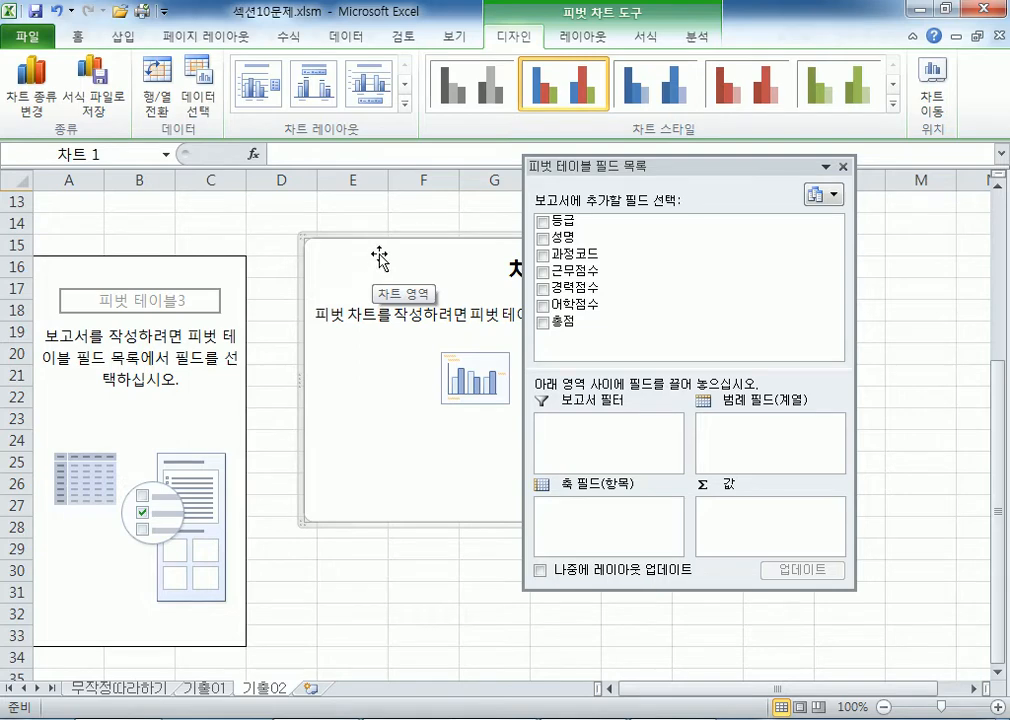
# - Assign 과정코드 to the report filter, 등급 to the axis fields, and 근무점수 and 경력점수 to the values
pyautogui.moveTo(600, 283); pyautogui.dragTo(604, 429)
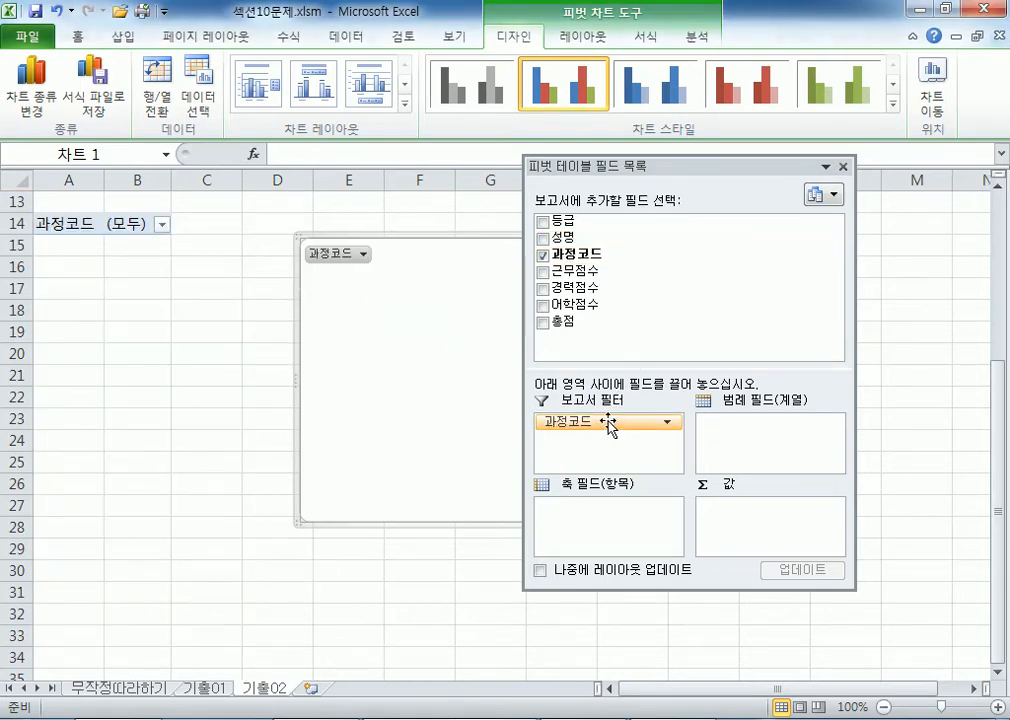
pyautogui.moveTo(574, 237); pyautogui.dragTo(609, 524)
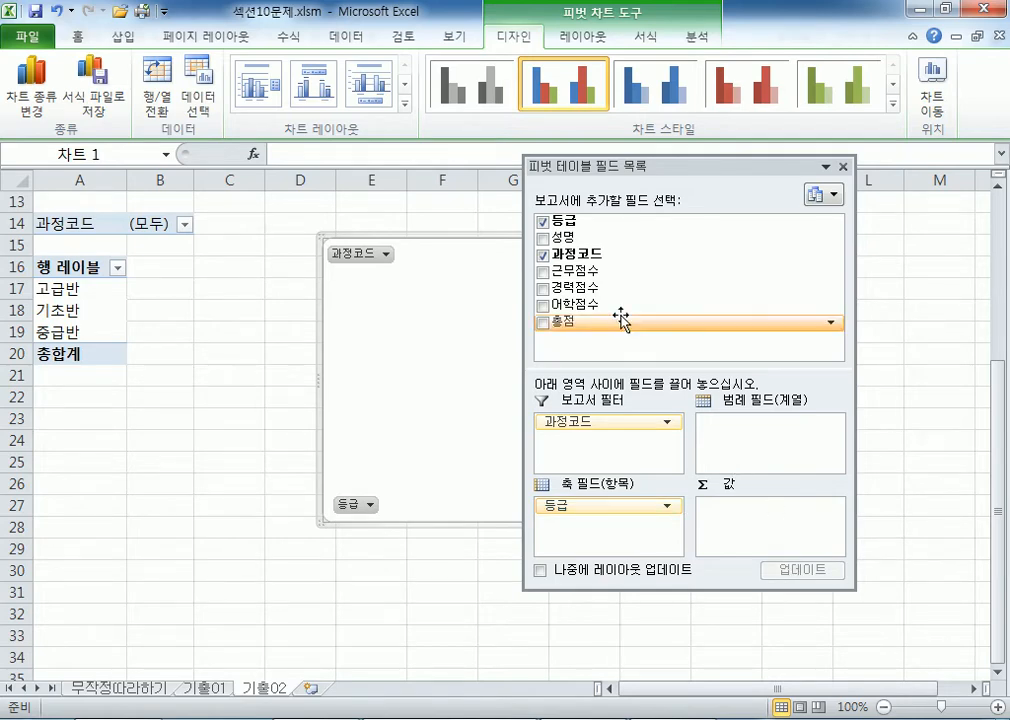
pyautogui.moveTo(572, 271); pyautogui.dragTo(752, 520)
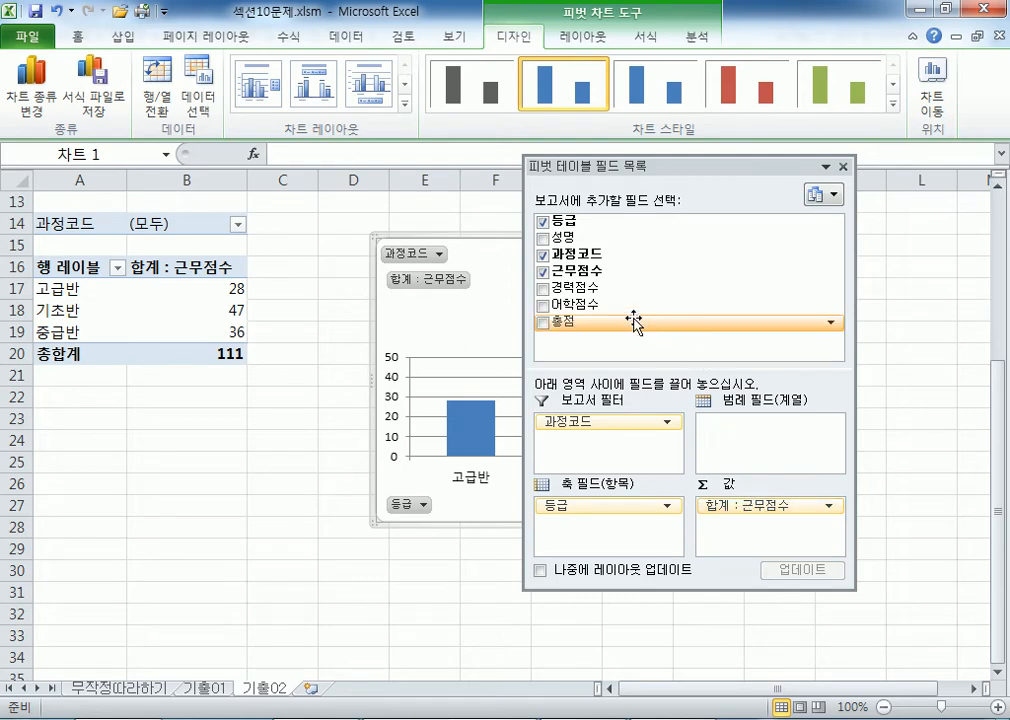
pyautogui.moveTo(638, 287); pyautogui.dragTo(762, 530)
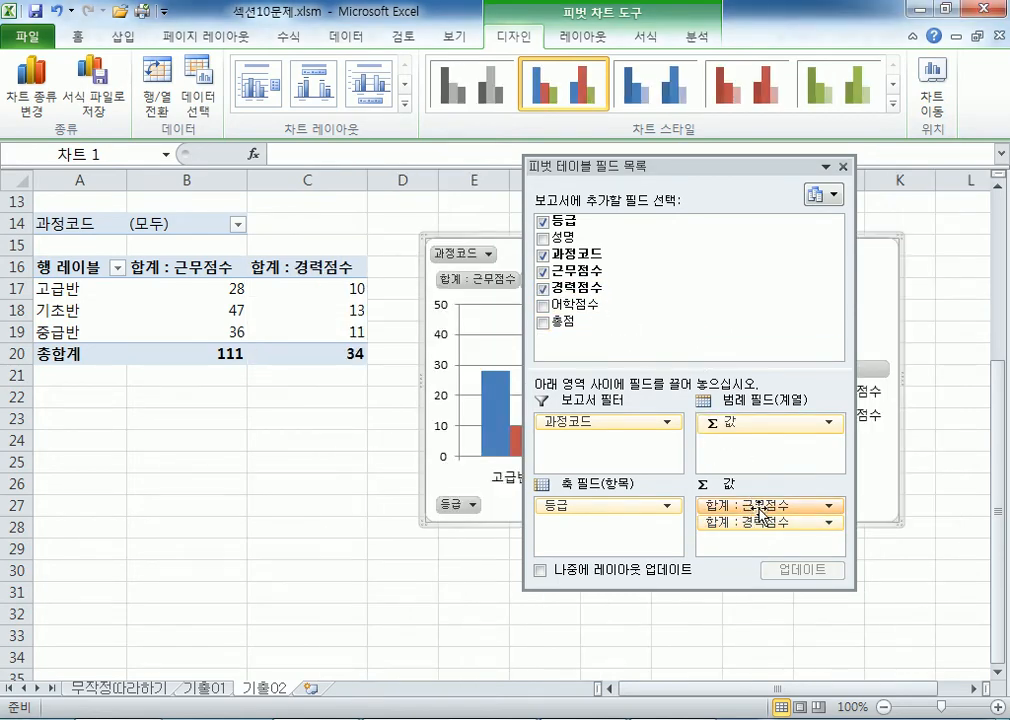
# - Change the summary function of the 근무점수 value field to 평균
pyautogui.click(760, 513)
pyautogui.click(776, 548)
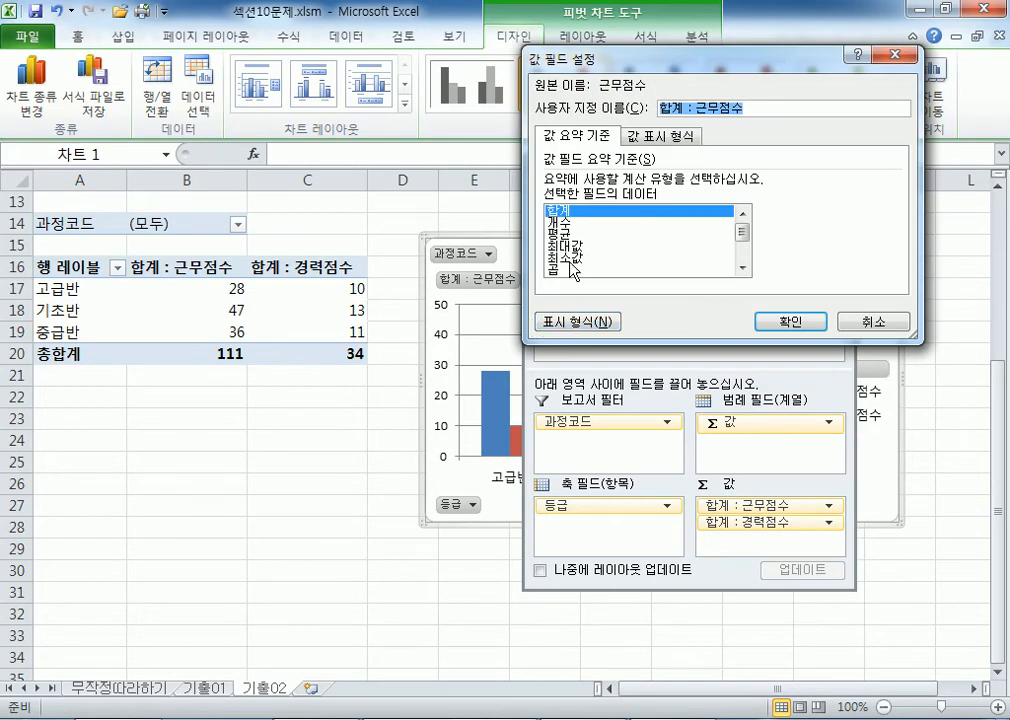
pyautogui.click(560, 232)
pyautogui.click(790, 321)
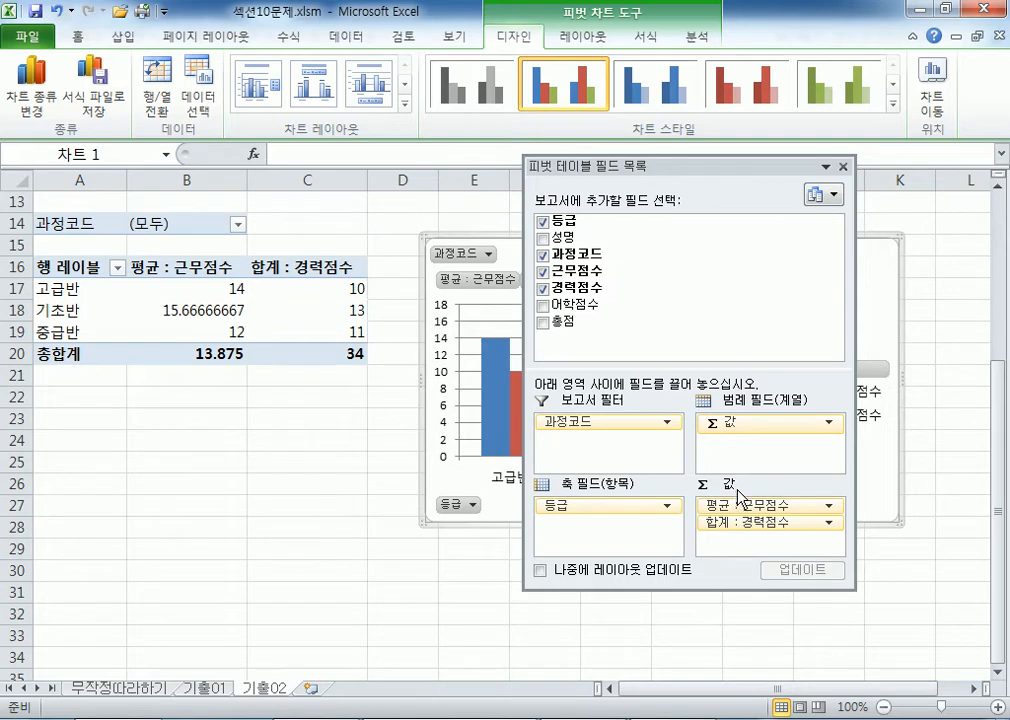
# - Dock the pivot field list again and move the pivot chart over columns B to G, starting around row 12
pyautogui.doubleClick(733, 165)
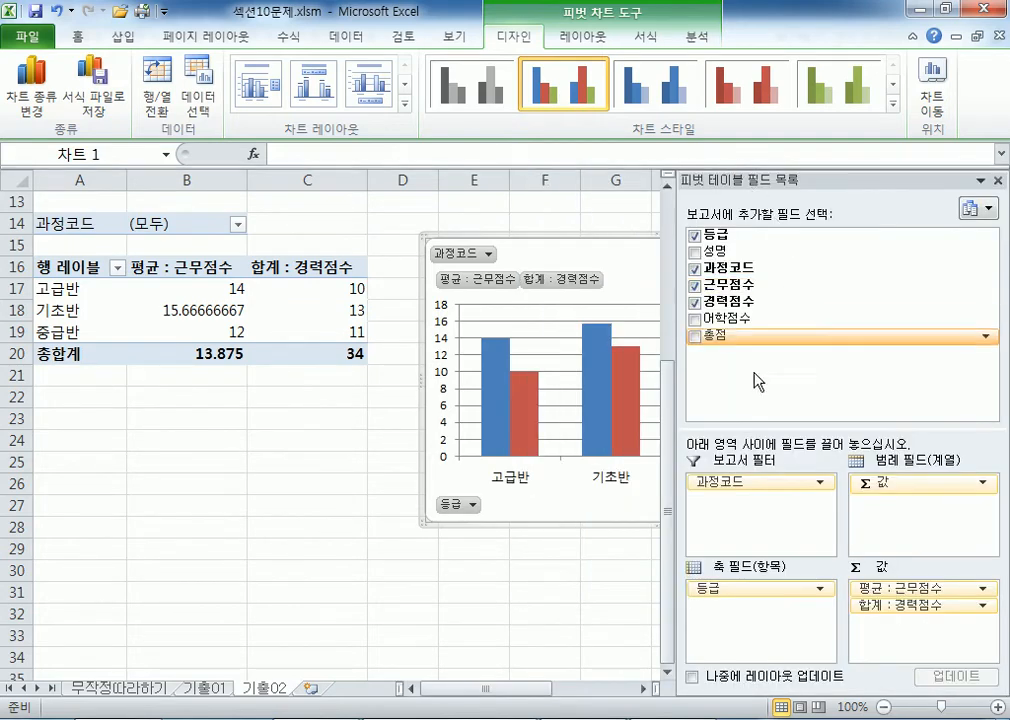
pyautogui.scroll(2, 321, 559)
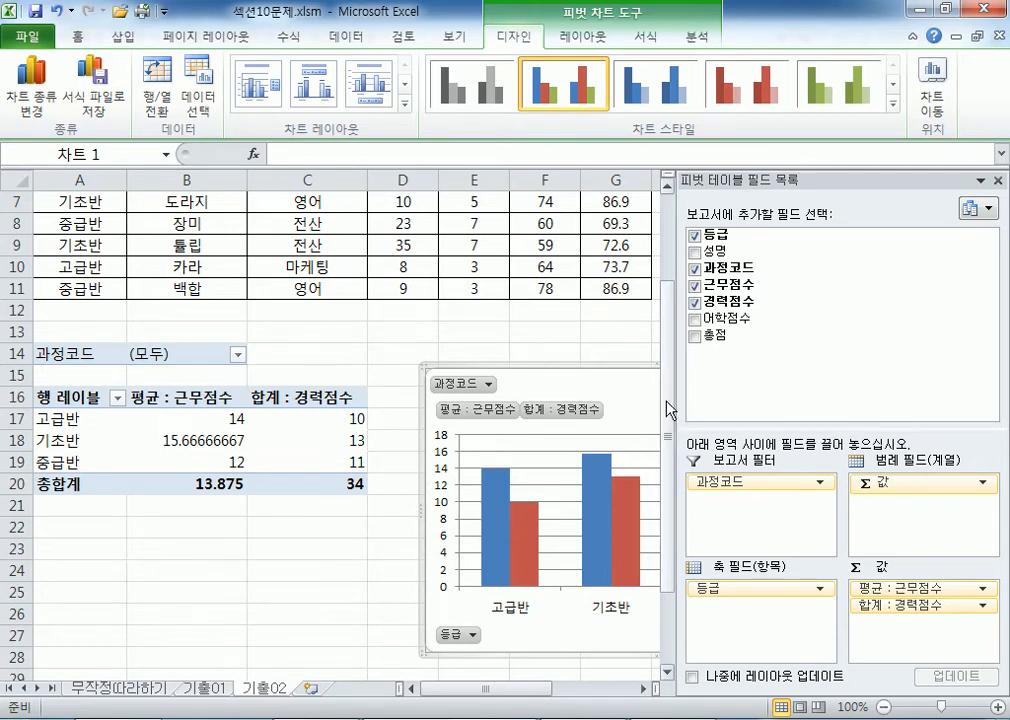
pyautogui.moveTo(603, 386); pyautogui.dragTo(311, 331)
pyautogui.moveTo(497, 334); pyautogui.dragTo(518, 348)
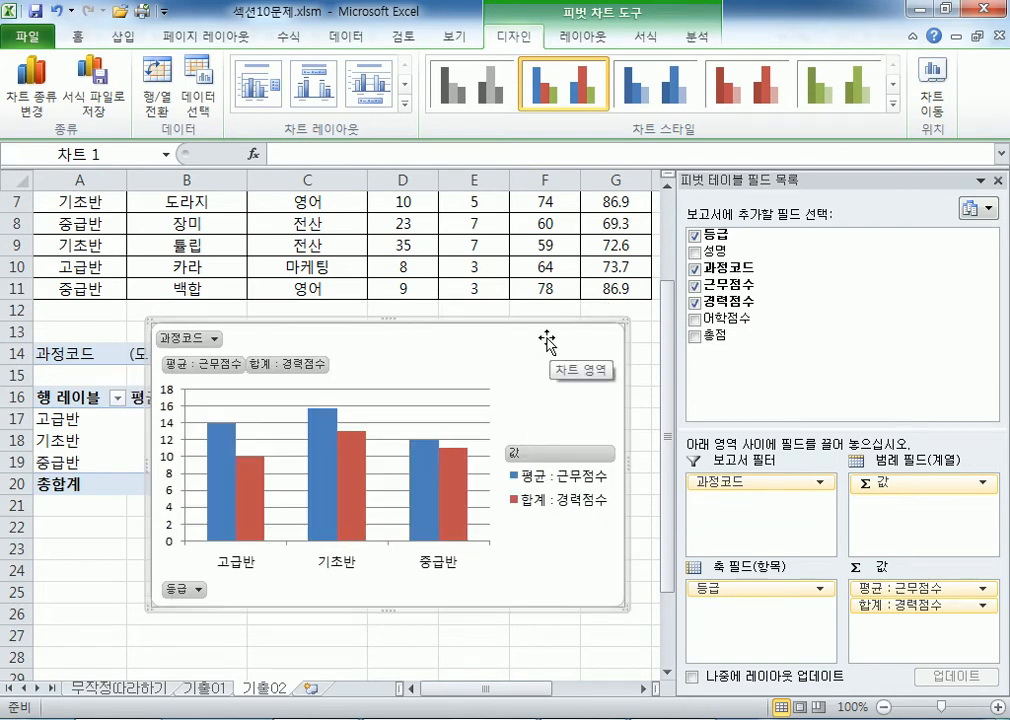
# - Move the pivot chart from the worksheet to a new chart sheet named Chart1
pyautogui.click(934, 96)
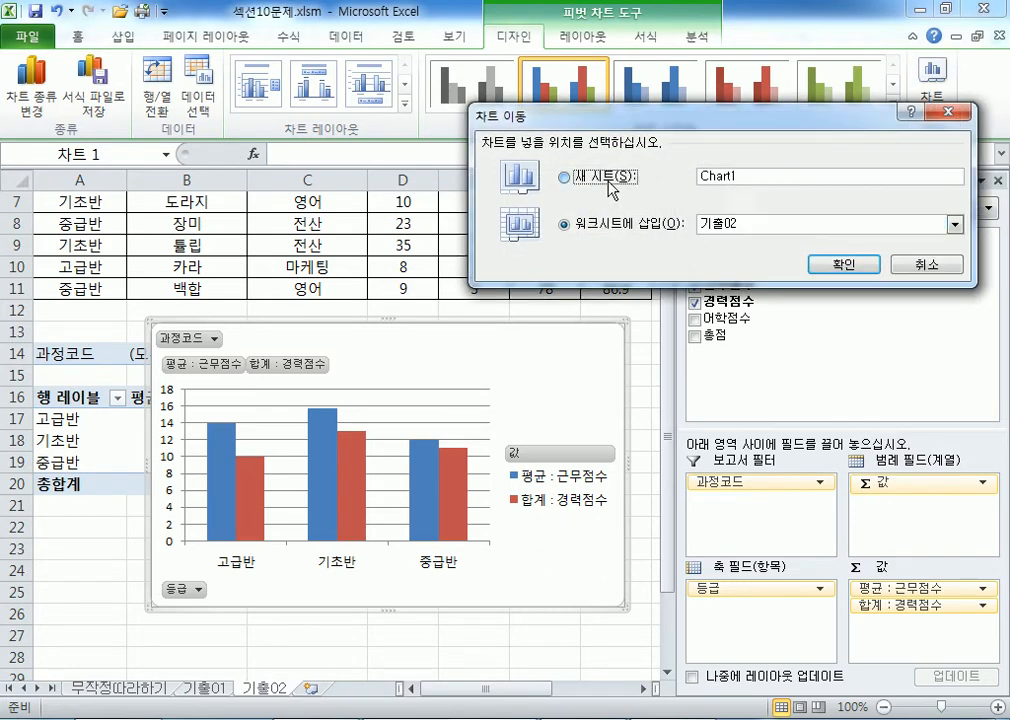
pyautogui.click(612, 187)
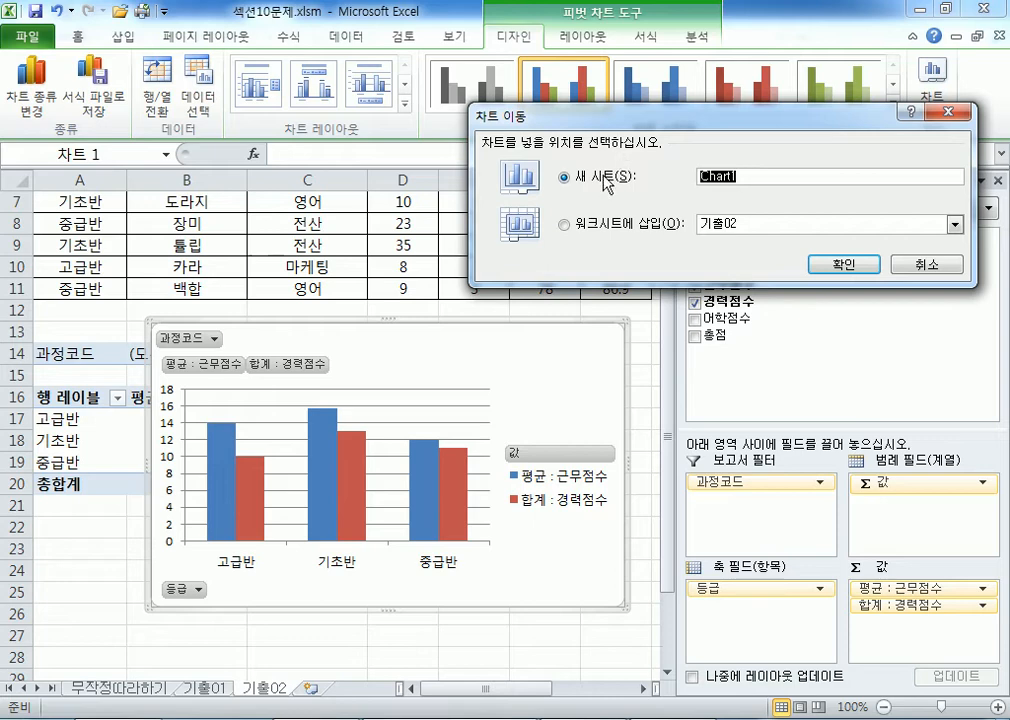
pyautogui.click(825, 262)
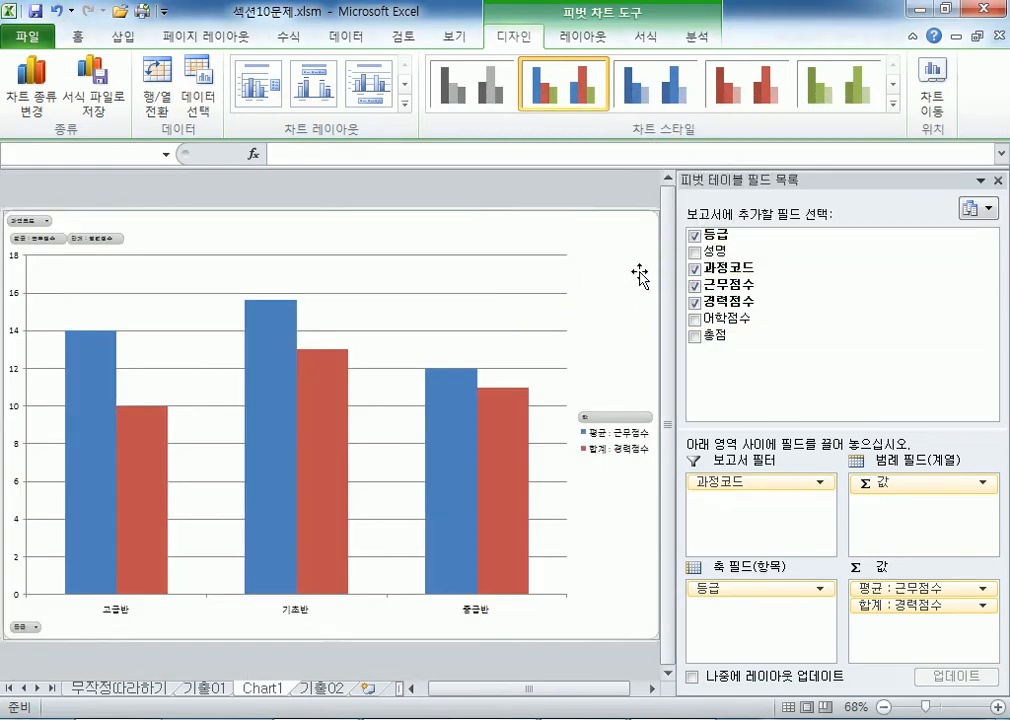
pyautogui.click(638, 189)
pyautogui.click(830, 208)
# - Check the pivot table left on 기출02 and compare it with the chart on the Chart1 sheet
pyautogui.click(320, 690)
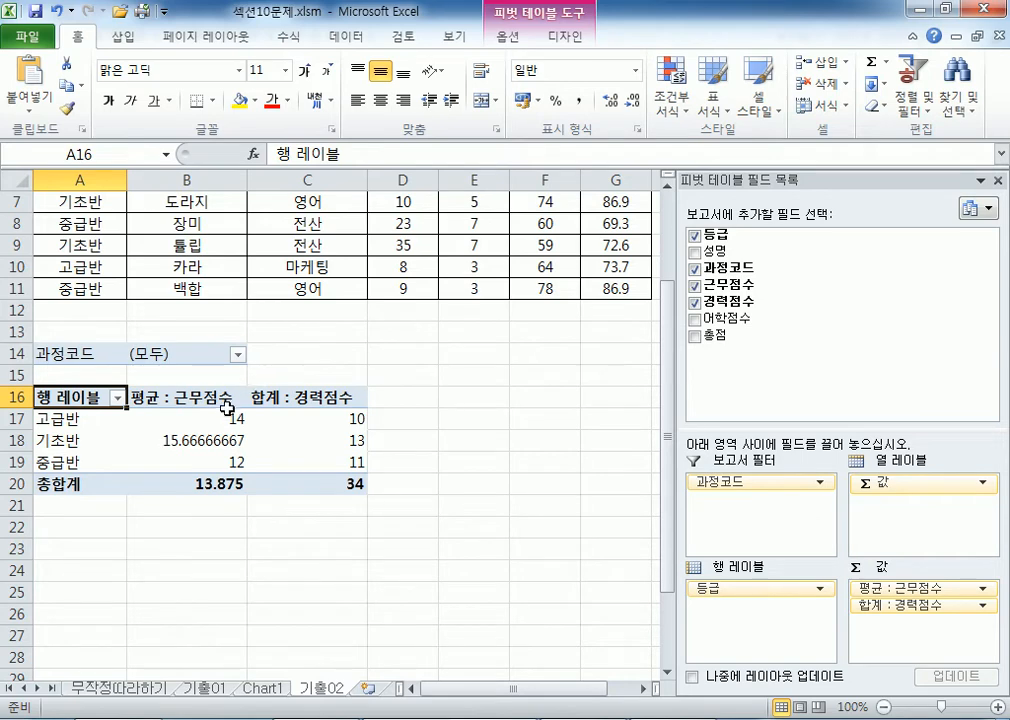
pyautogui.click(228, 416)
pyautogui.click(565, 398)
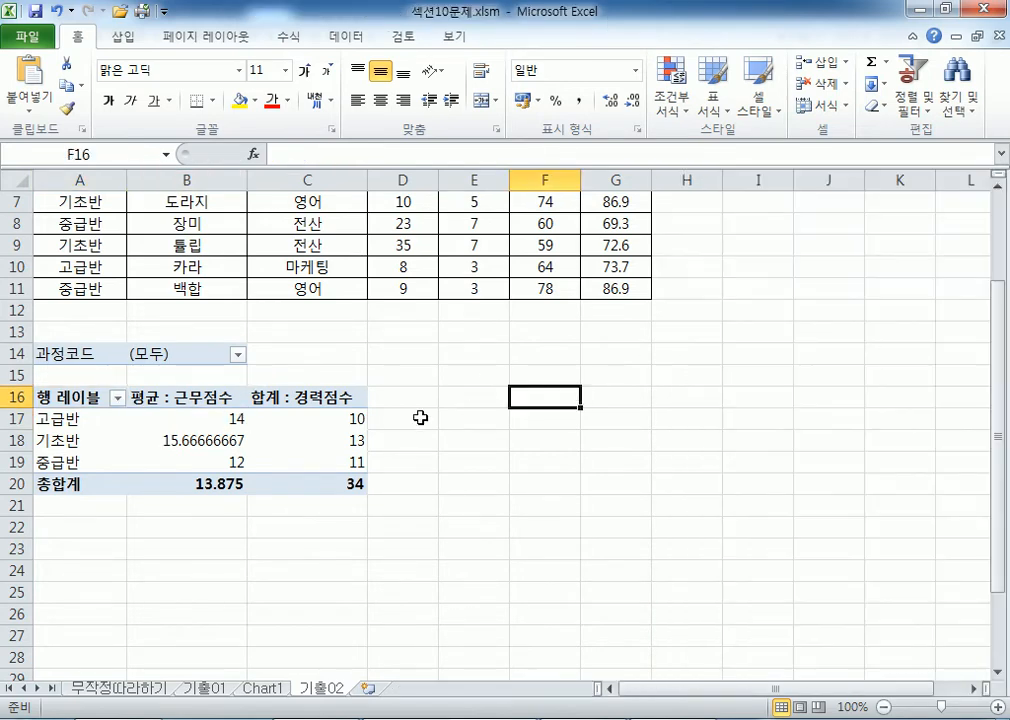
pyautogui.click(300, 440)
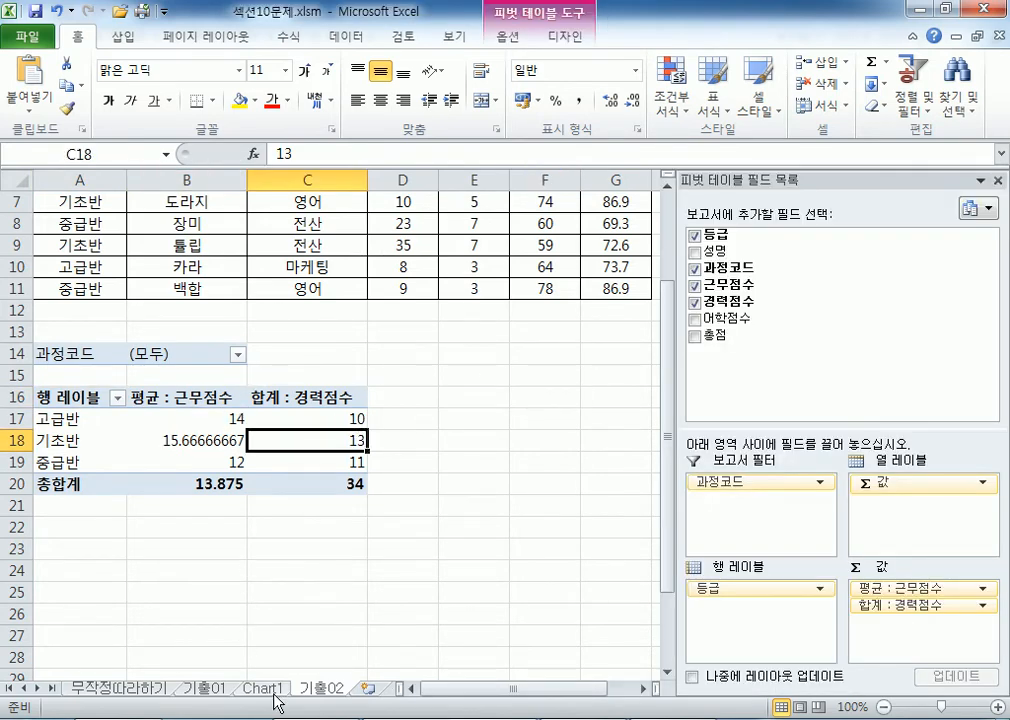
pyautogui.click(281, 690)
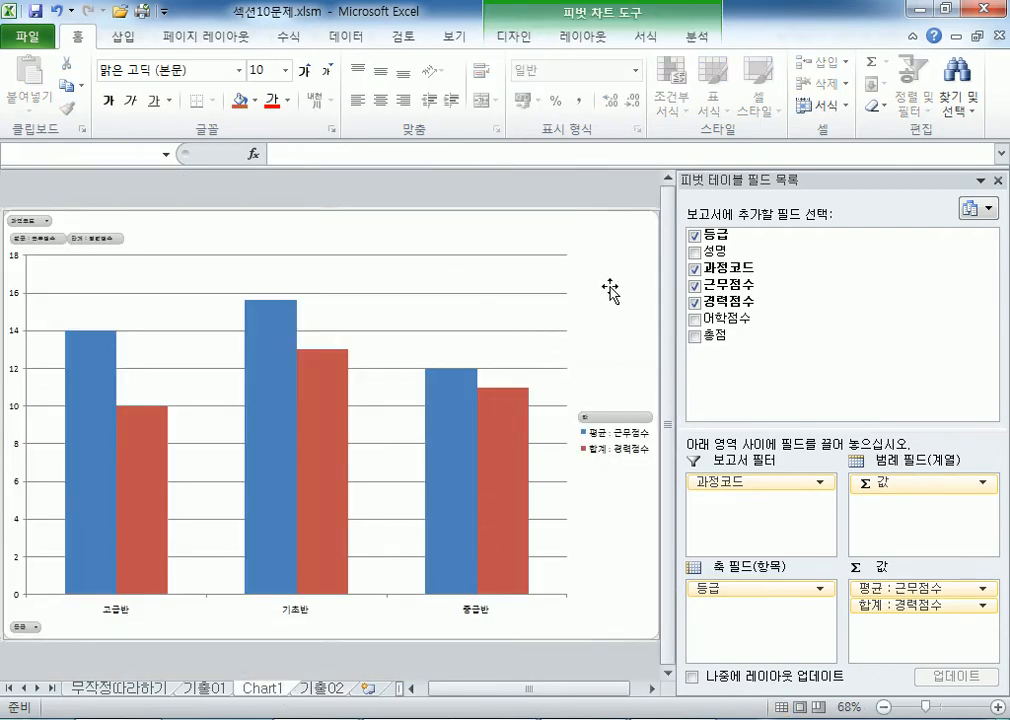
# - Move the chart back into worksheet 기출02 and place it over columns B to G, starting around row 14
pyautogui.click(585, 196)
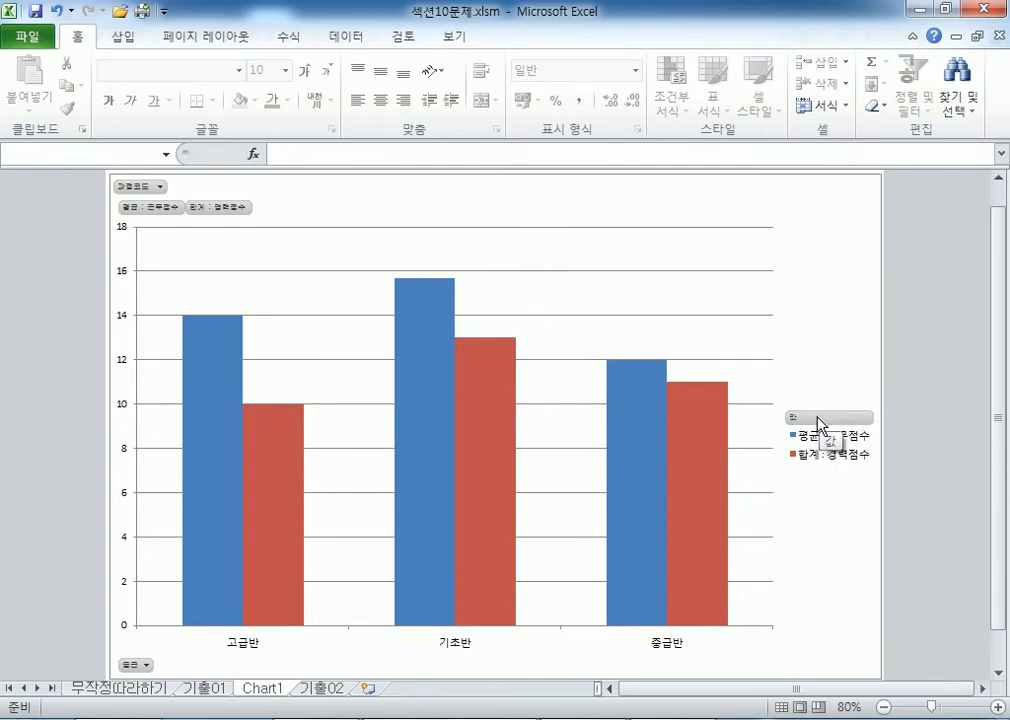
pyautogui.rightClick(824, 210)
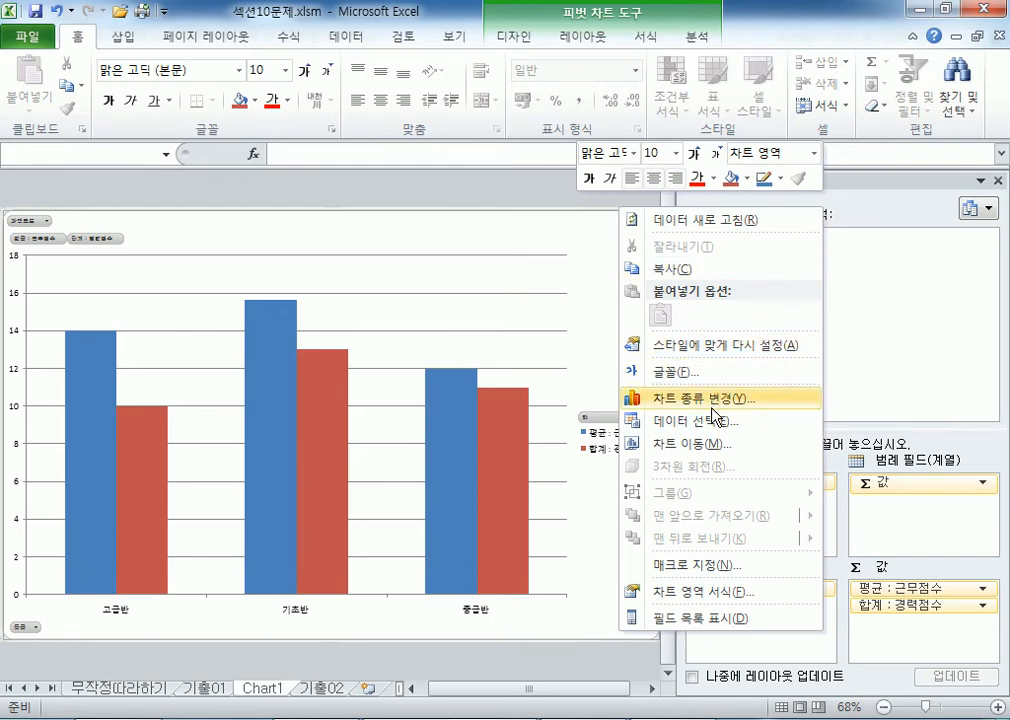
pyautogui.click(512, 36)
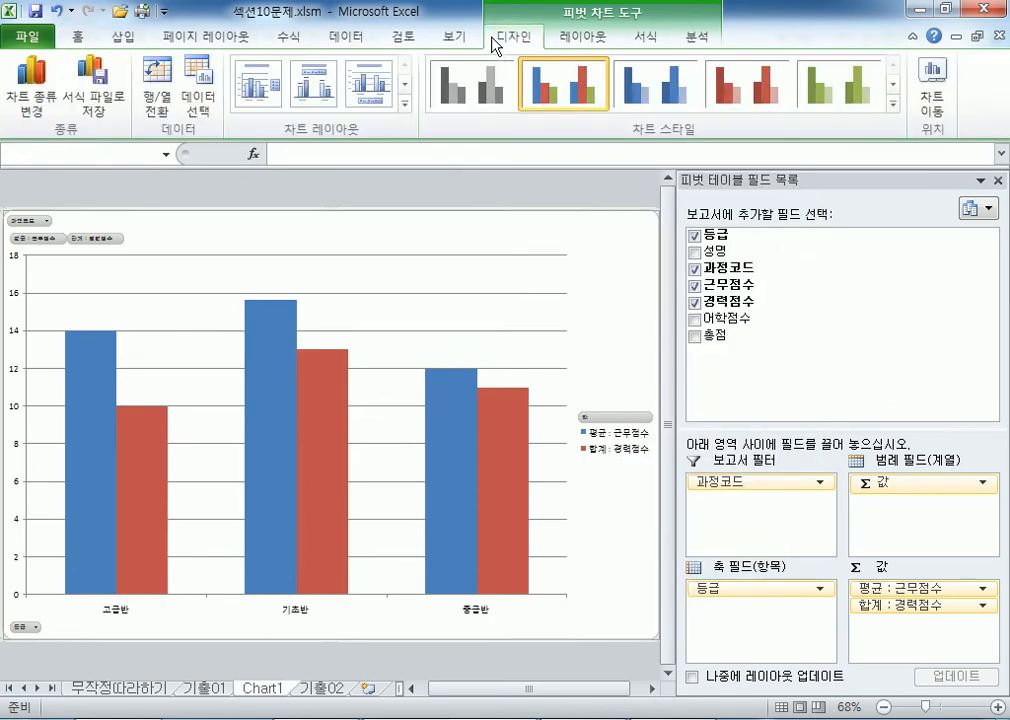
pyautogui.click(930, 100)
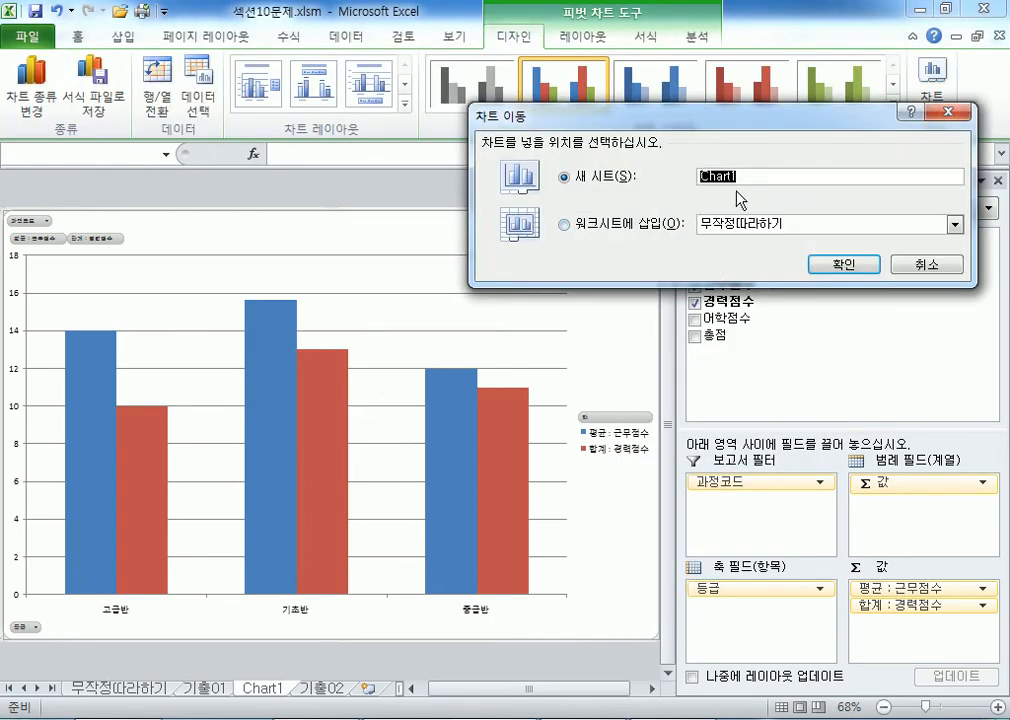
pyautogui.click(718, 224)
pyautogui.click(722, 264)
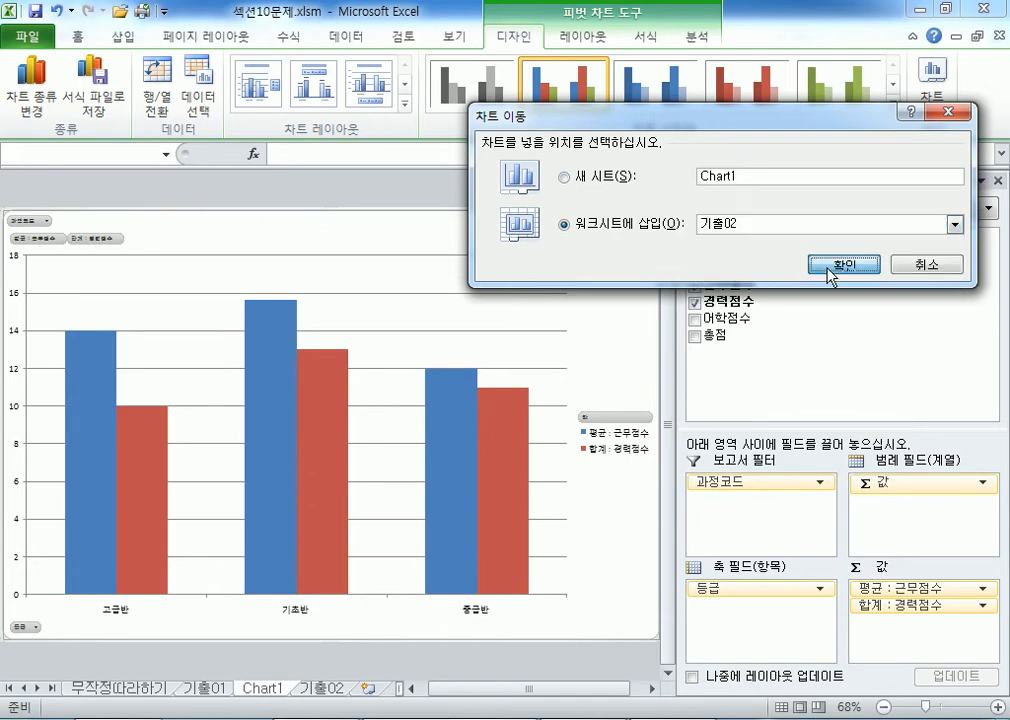
pyautogui.click(841, 262)
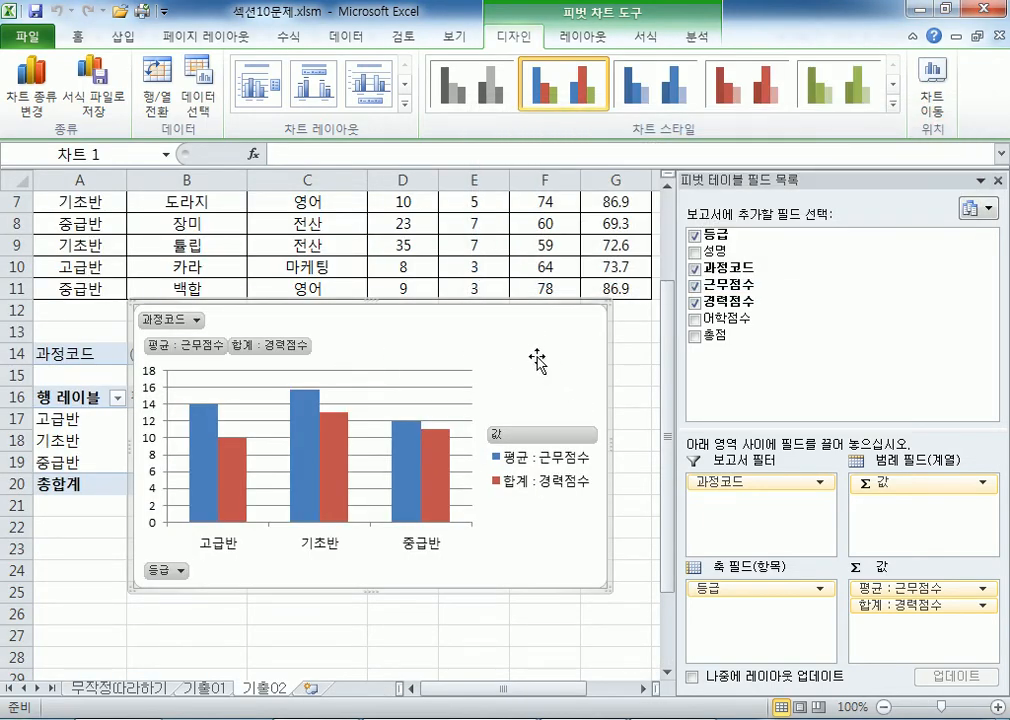
pyautogui.moveTo(533, 353); pyautogui.dragTo(577, 403)
pyautogui.click(387, 323)
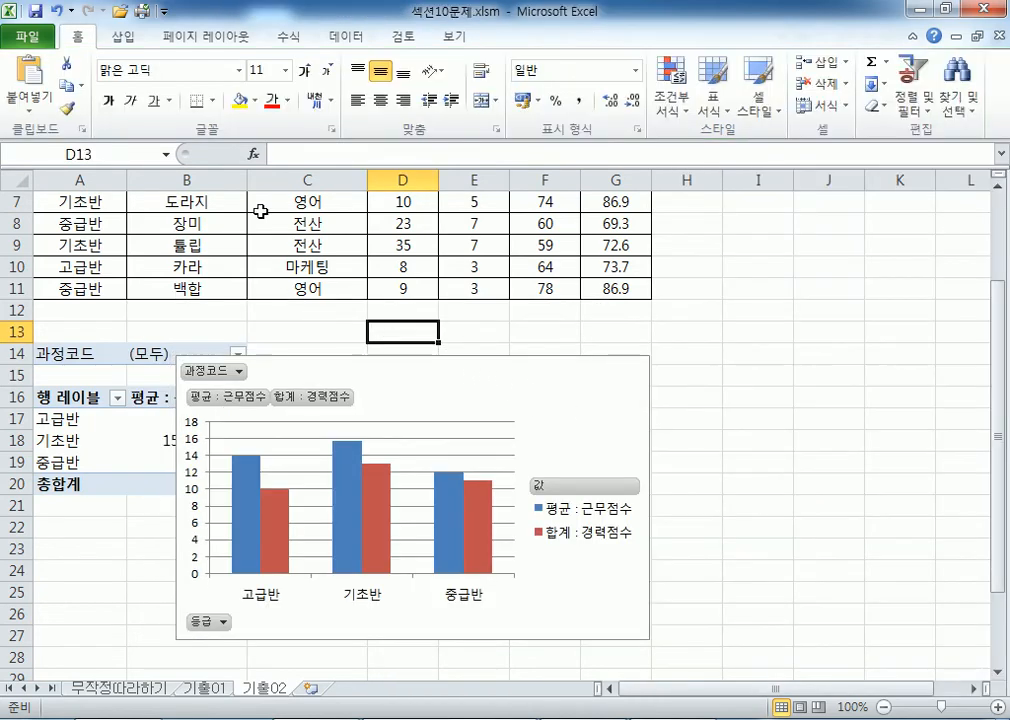
pyautogui.click(300, 225)
pyautogui.click(106, 420)
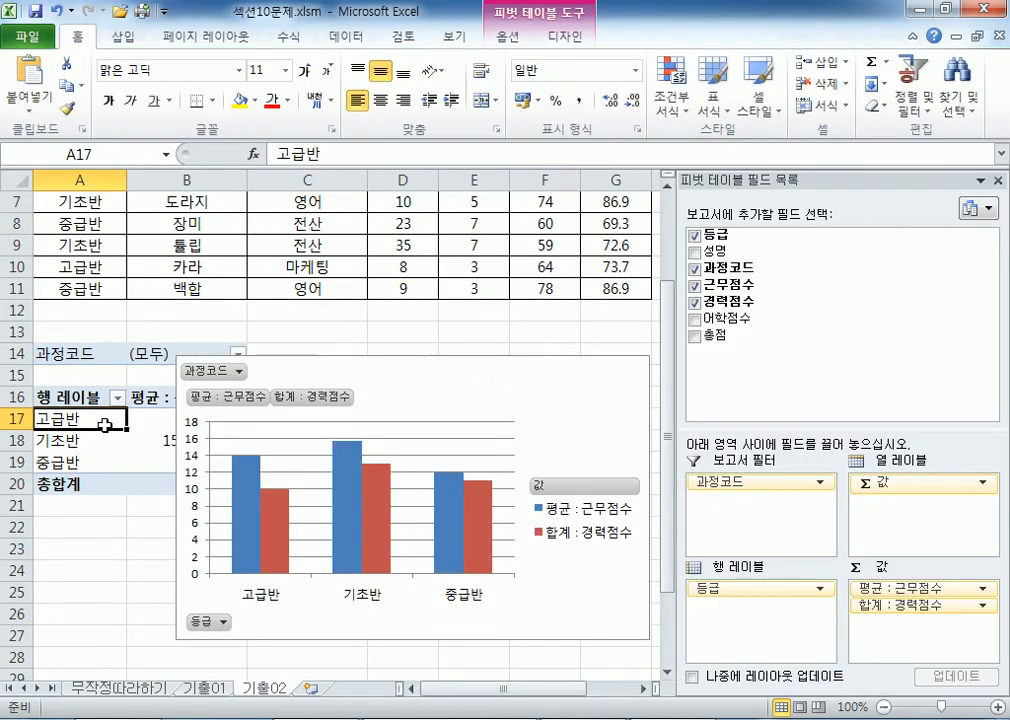
pyautogui.click(317, 265)
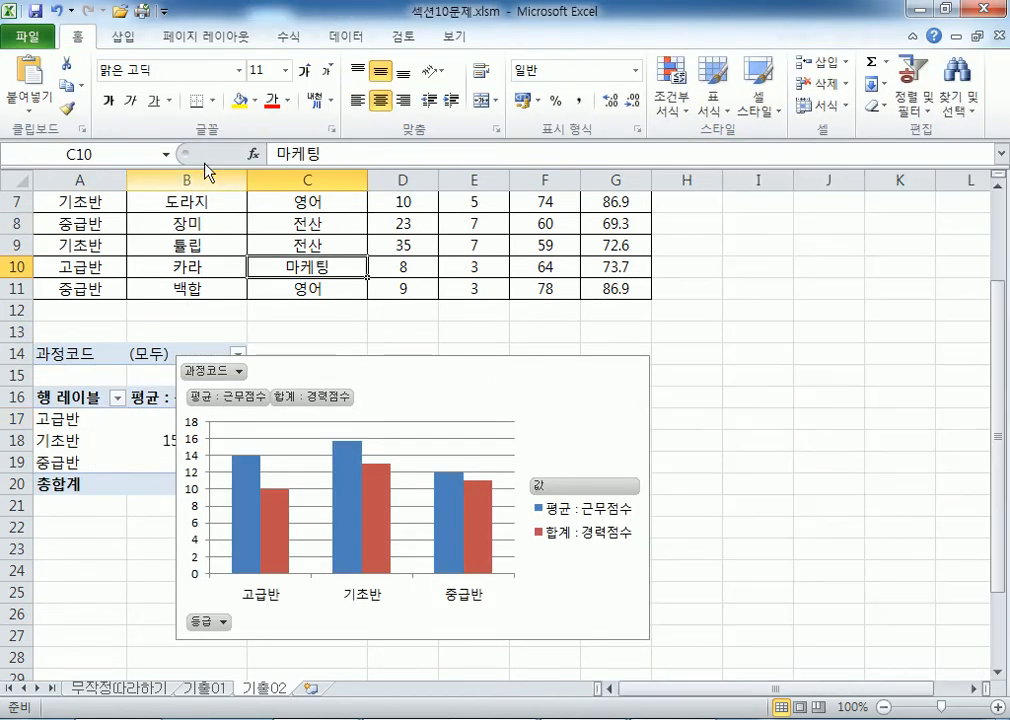
# - Replace 빠른 인쇄 with 인쇄 미리 보기 및 인쇄 among the quick access commands
pyautogui.click(164, 12)
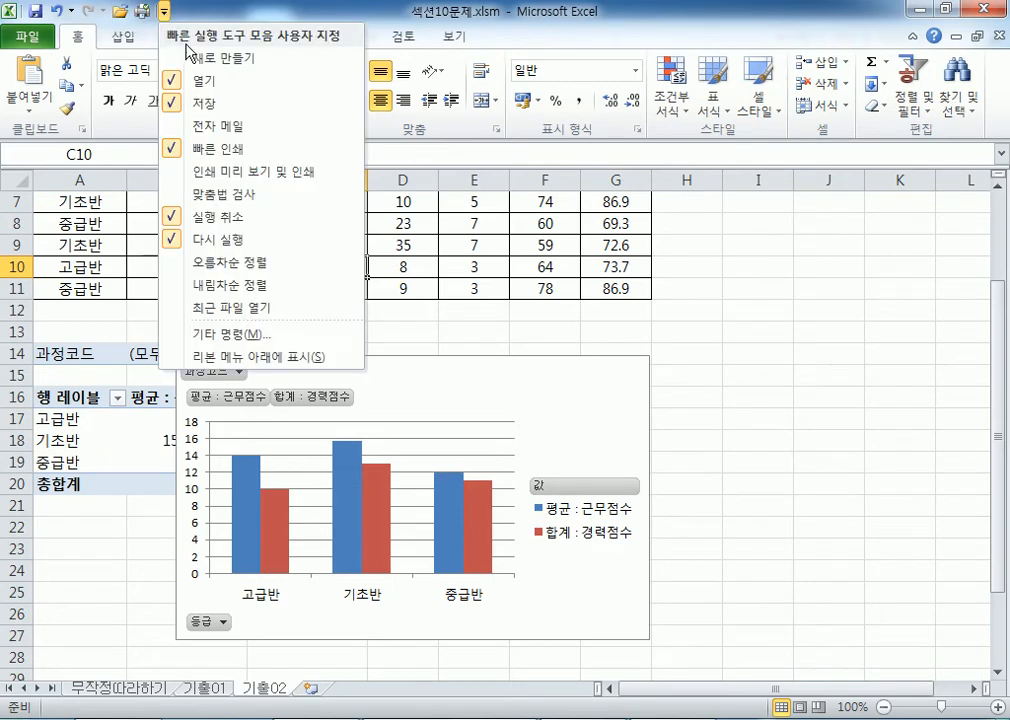
pyautogui.click(180, 148)
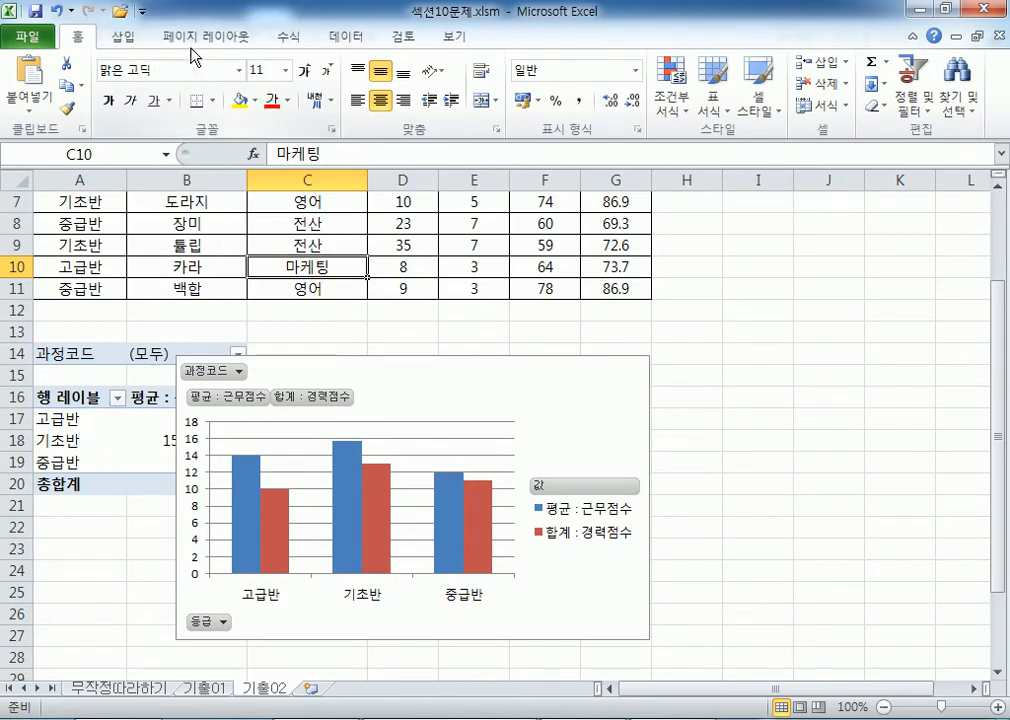
pyautogui.click(143, 12)
pyautogui.click(175, 171)
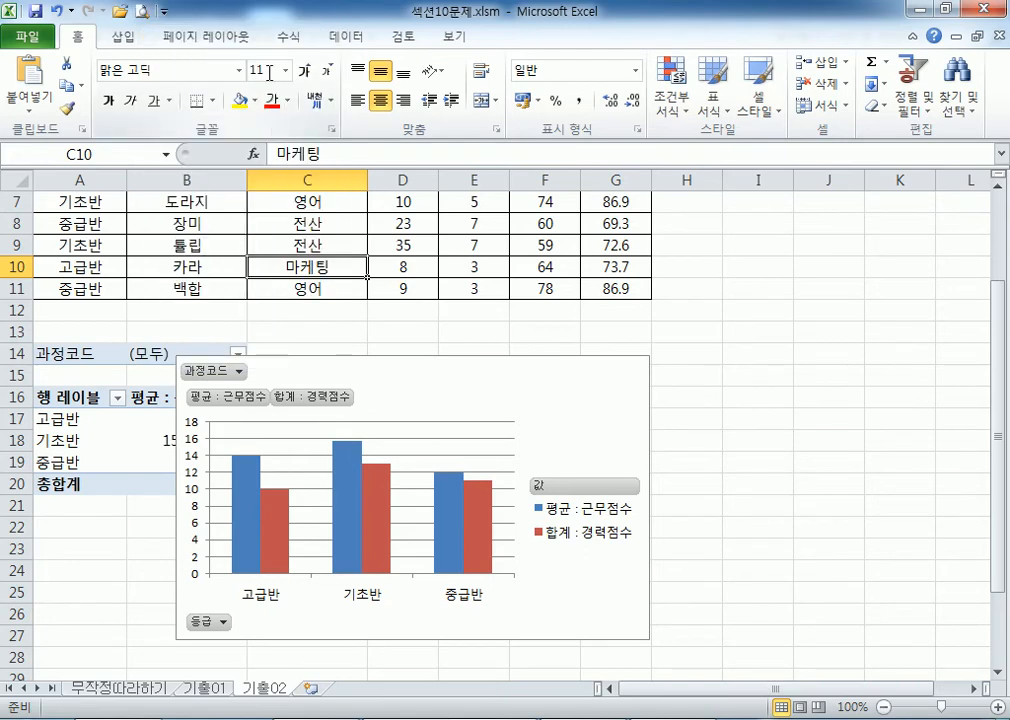
# - Preview the print output of sheet 기출02, and that of the pivot chart alone by selecting the chart first
pyautogui.click(142, 11)
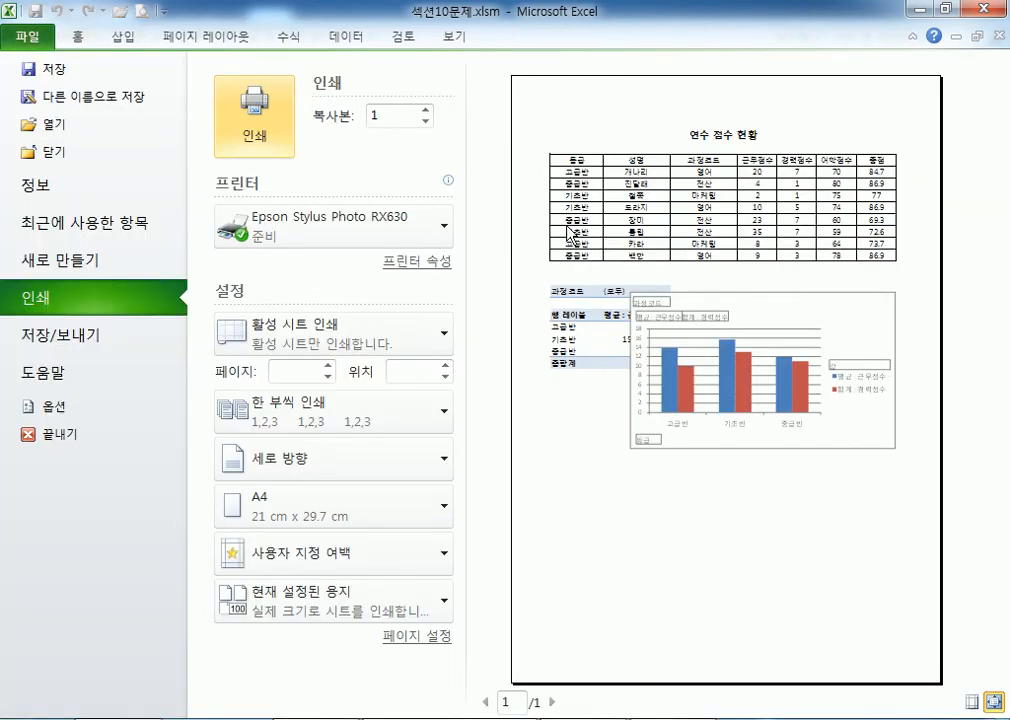
pyautogui.press('Escape')
pyautogui.click(473, 385)
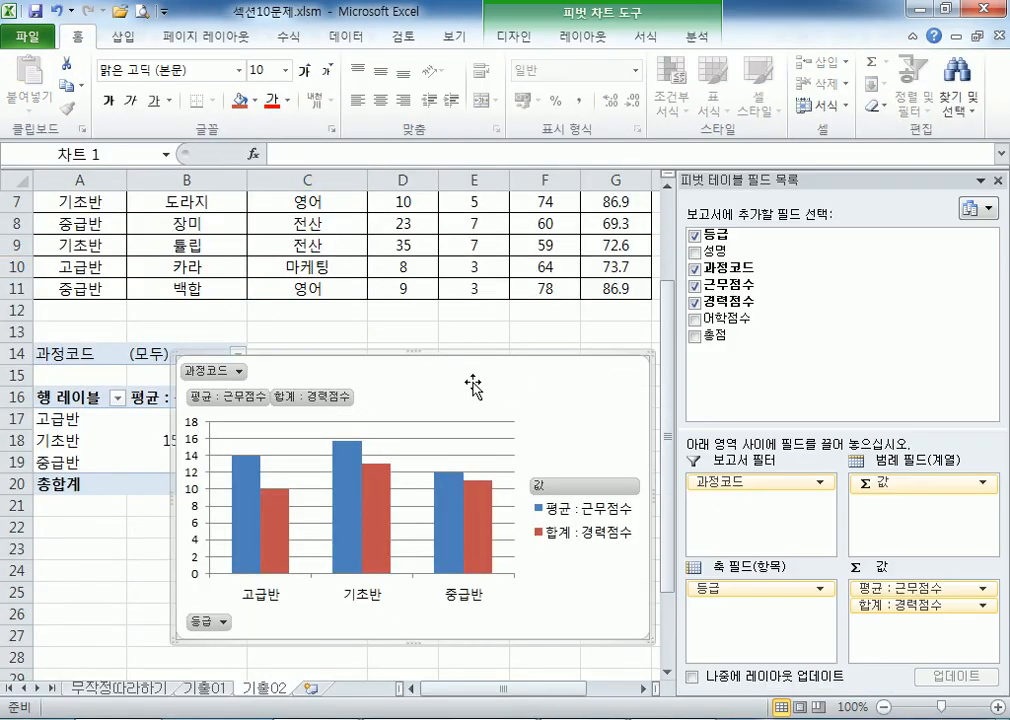
pyautogui.click(143, 13)
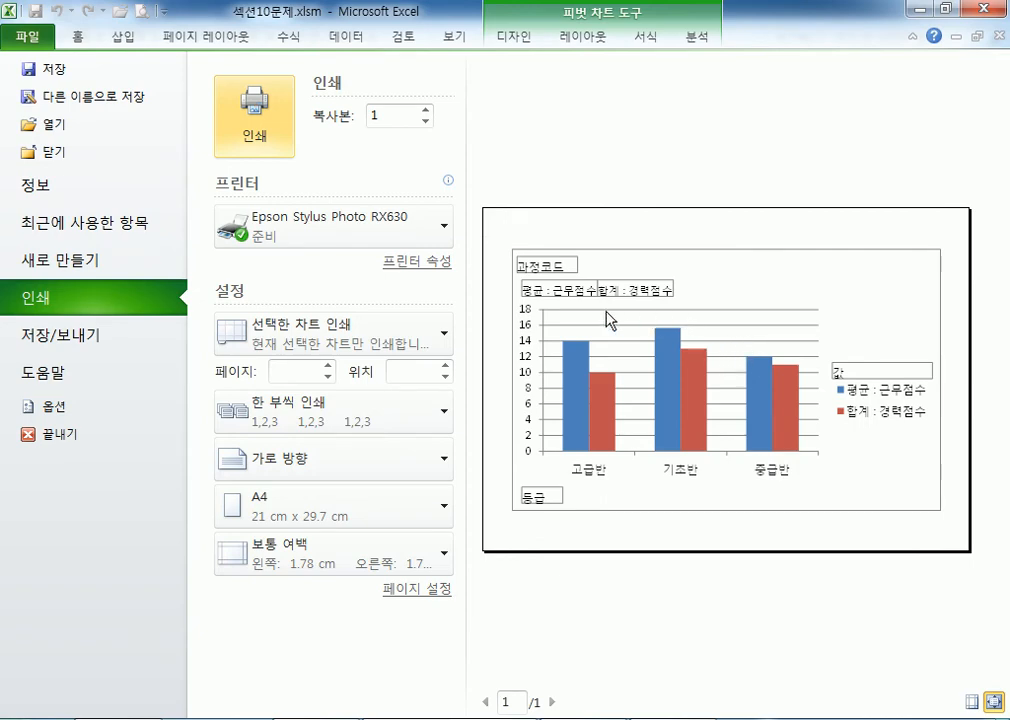
pyautogui.press('Escape')
# - Compare the print previews again, once with a worksheet cell selected and once with only the pivot chart selected
pyautogui.click(452, 273)
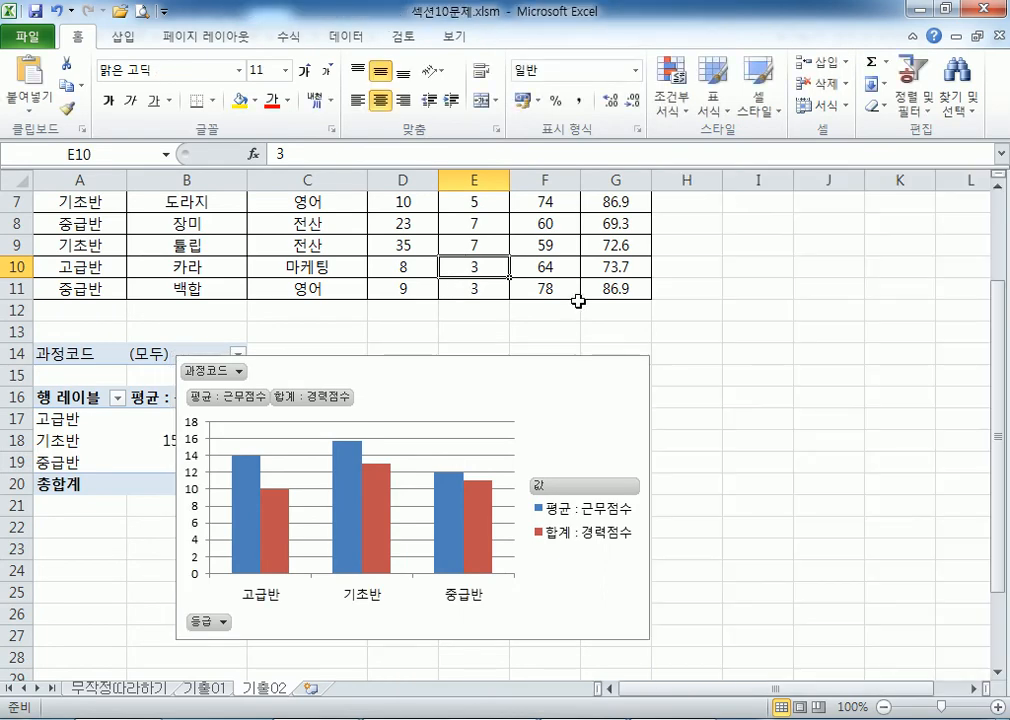
pyautogui.click(680, 242)
pyautogui.click(143, 12)
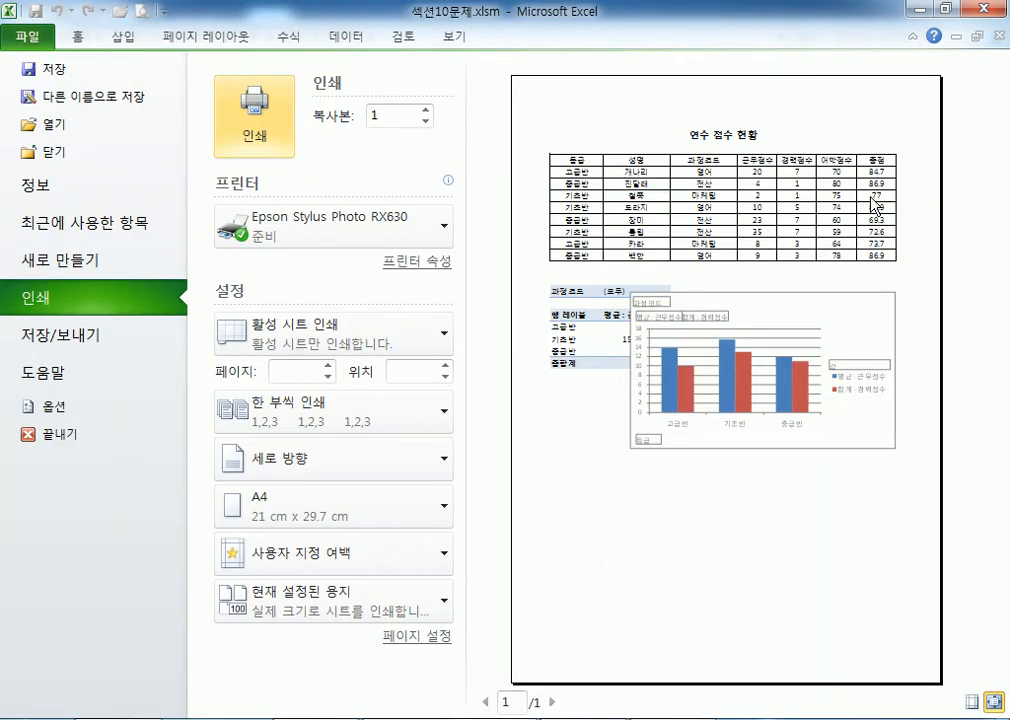
pyautogui.press('Escape')
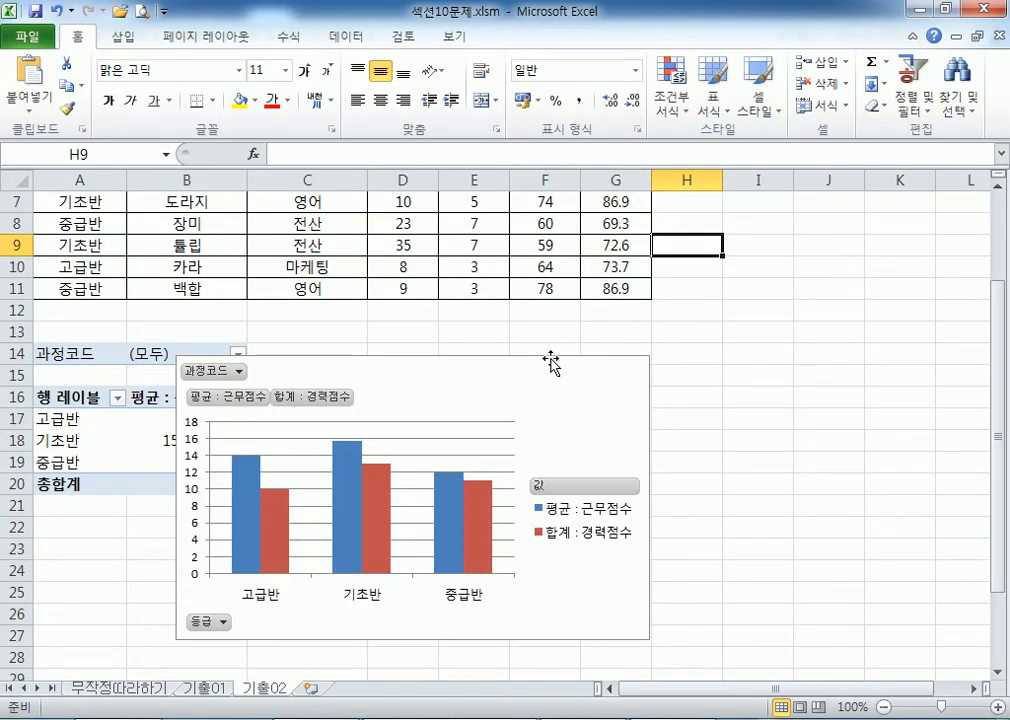
pyautogui.click(533, 374)
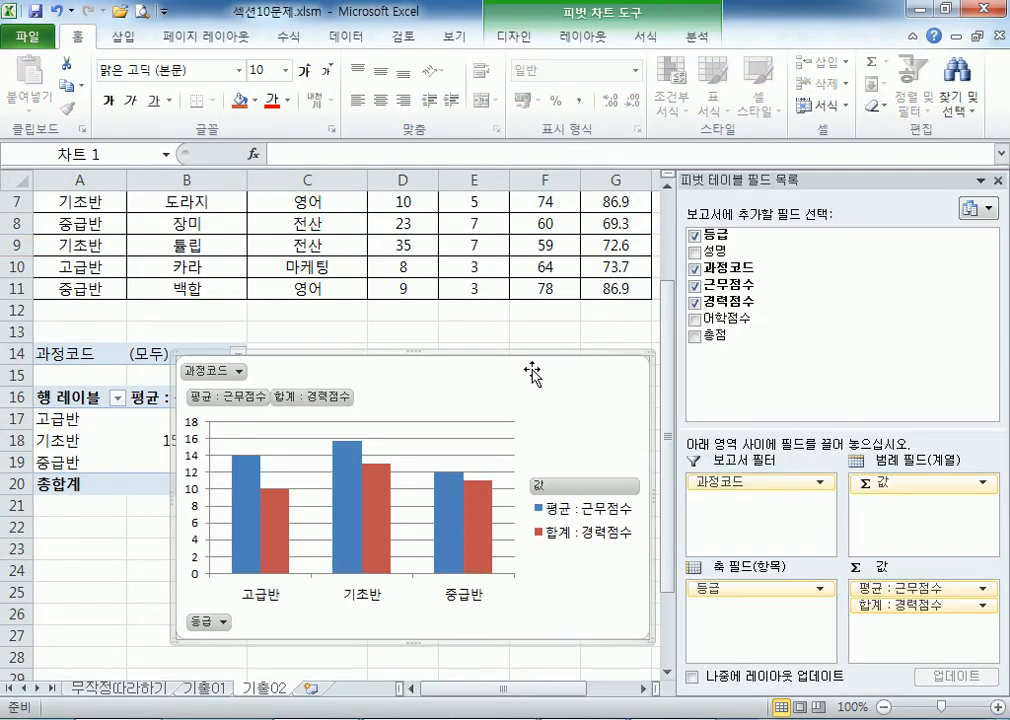
pyautogui.click(143, 12)
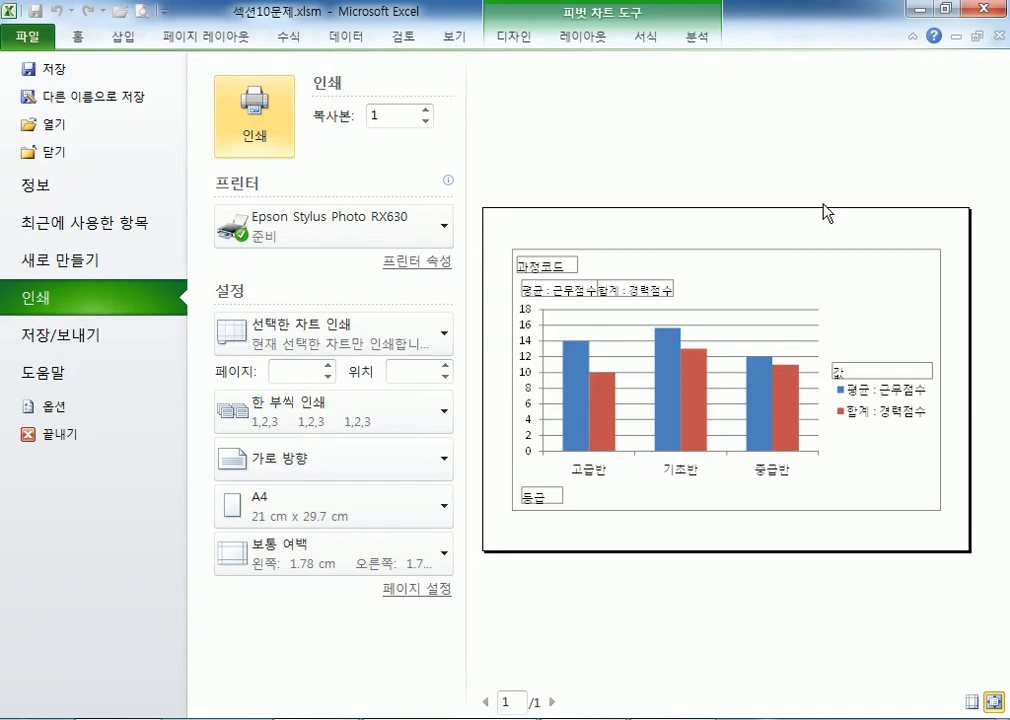
pyautogui.press('Escape')
# - Select the pivot table range A14:C21 and examine the print area options without applying one
pyautogui.click(80, 376)
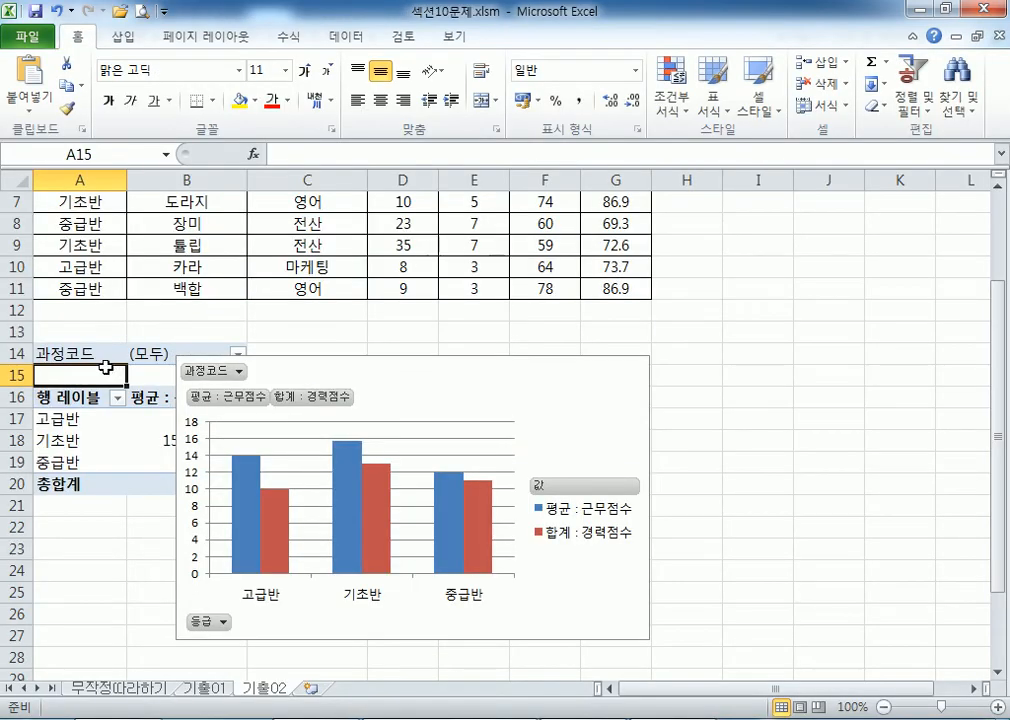
pyautogui.moveTo(79, 354); pyautogui.dragTo(316, 505)
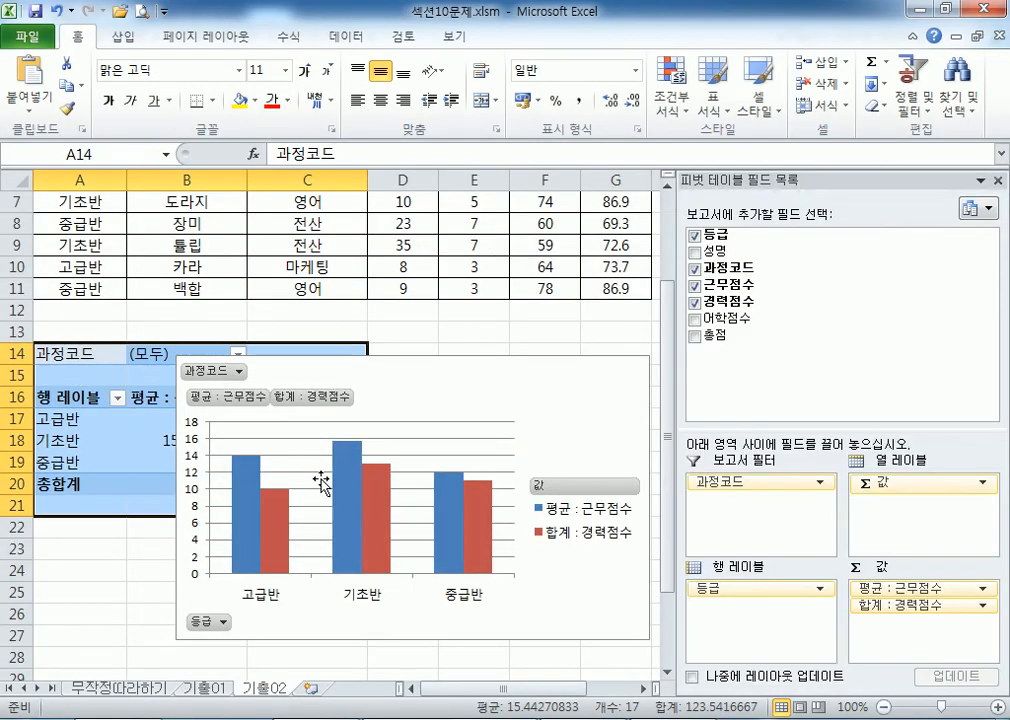
pyautogui.click(178, 40)
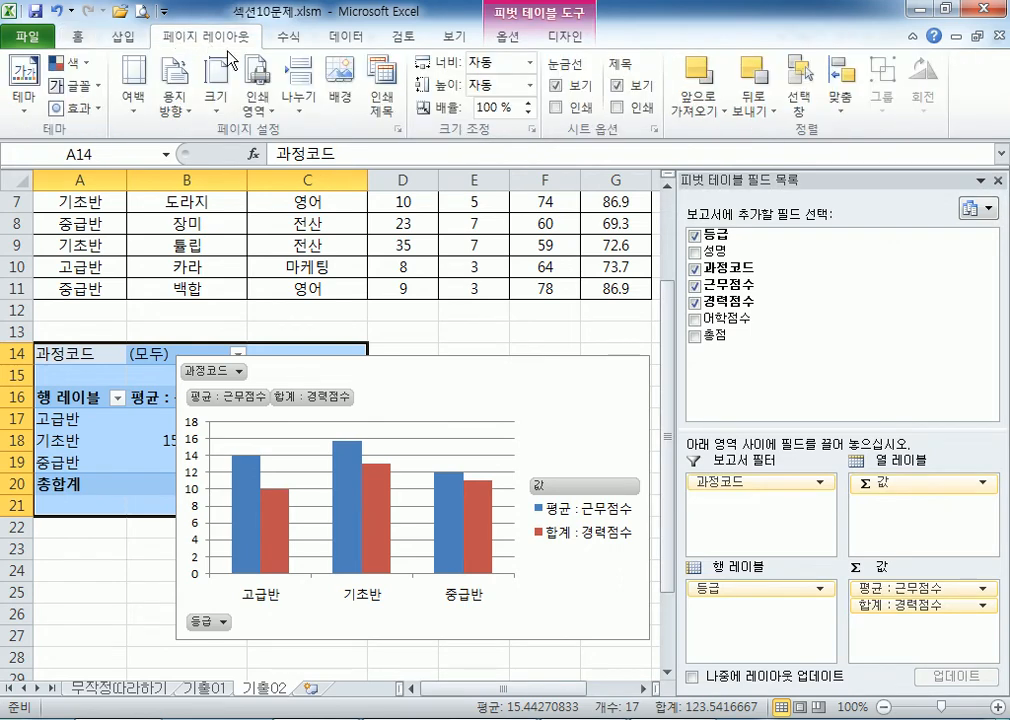
pyautogui.click(257, 95)
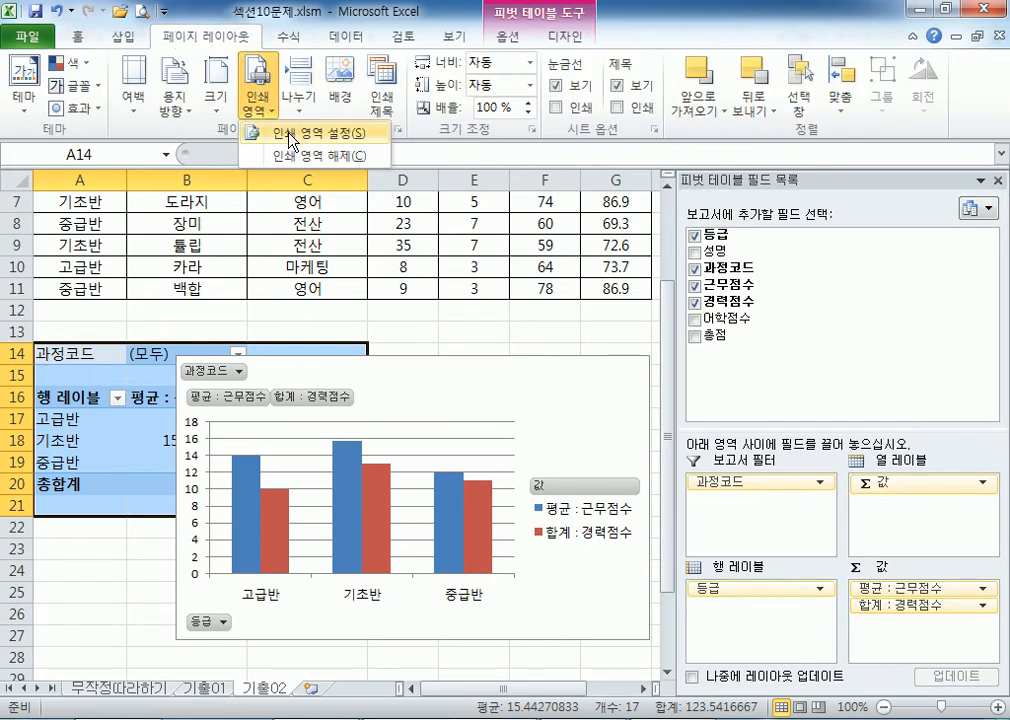
pyautogui.click(207, 312)
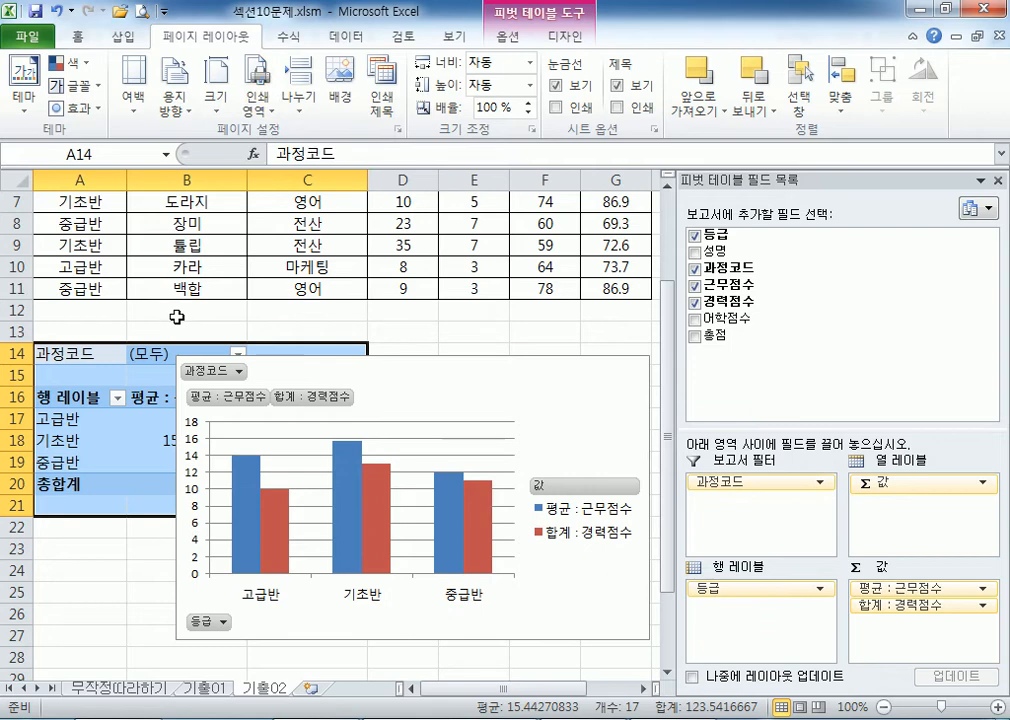
pyautogui.click(207, 312)
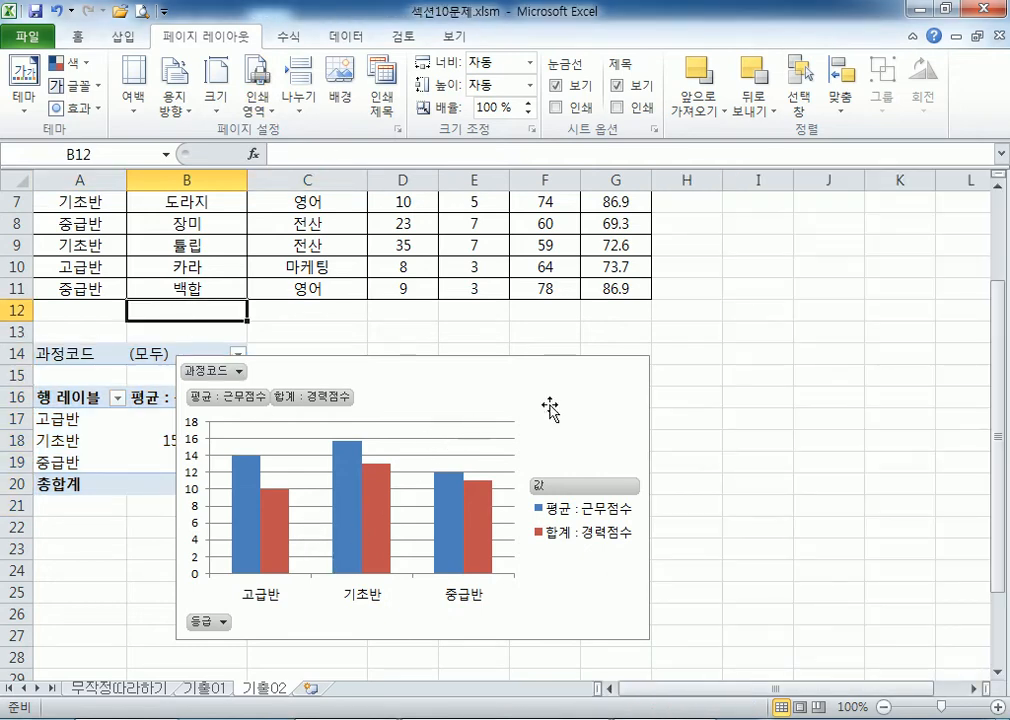
pyautogui.click(590, 382)
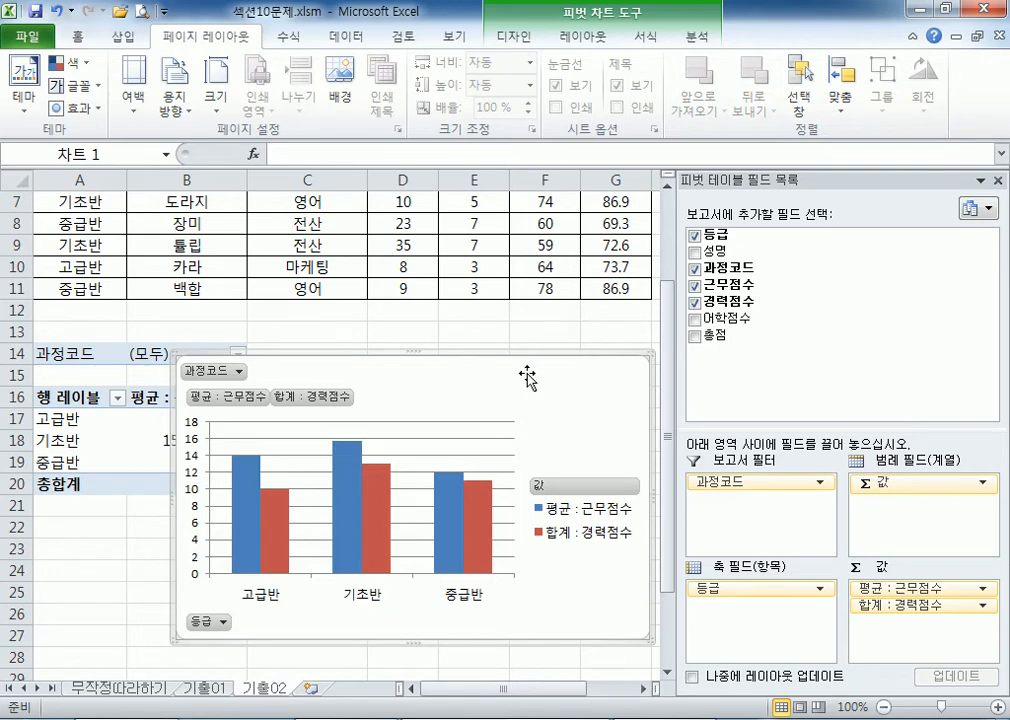
pyautogui.scroll(2, 333, 300)
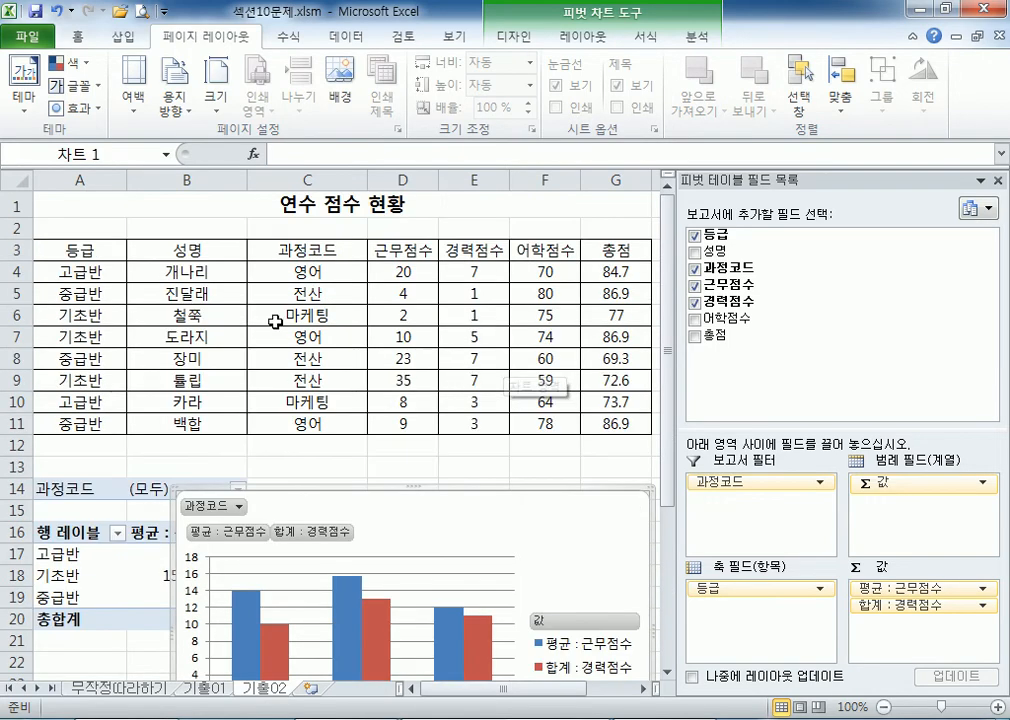
# - Switch to Notepad and add the note "피벗테이블 : 원본이 바뀌면 피벗테이블은 자동으로 변경되지 않는다."
pyautogui.click(352, 333)
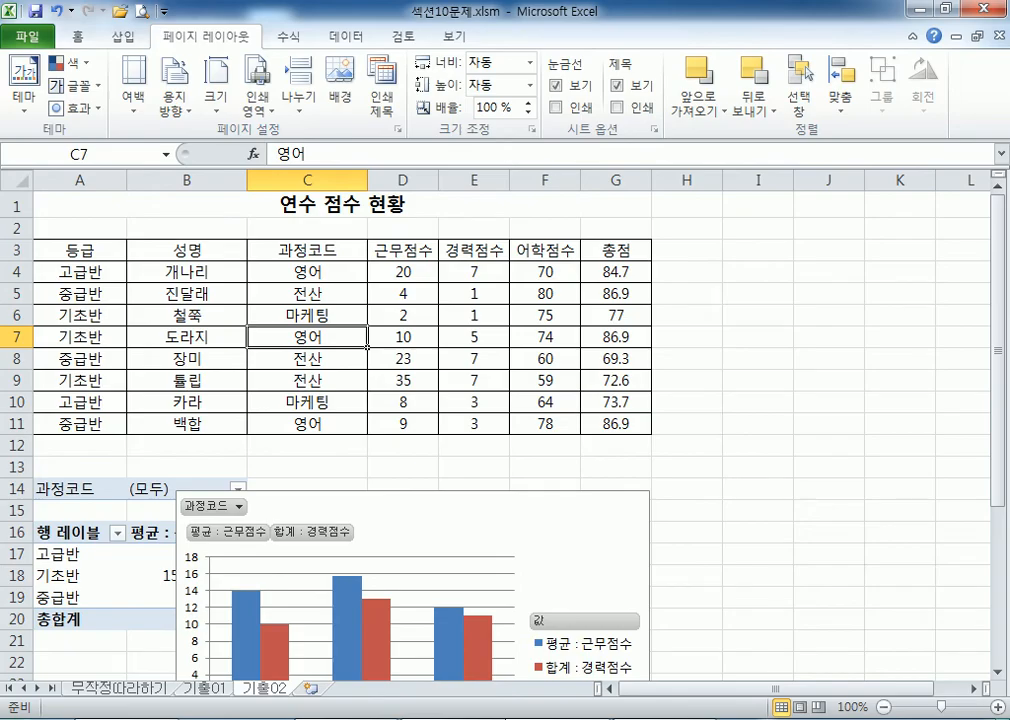
pyautogui.hotkey('alt', 'Tab')
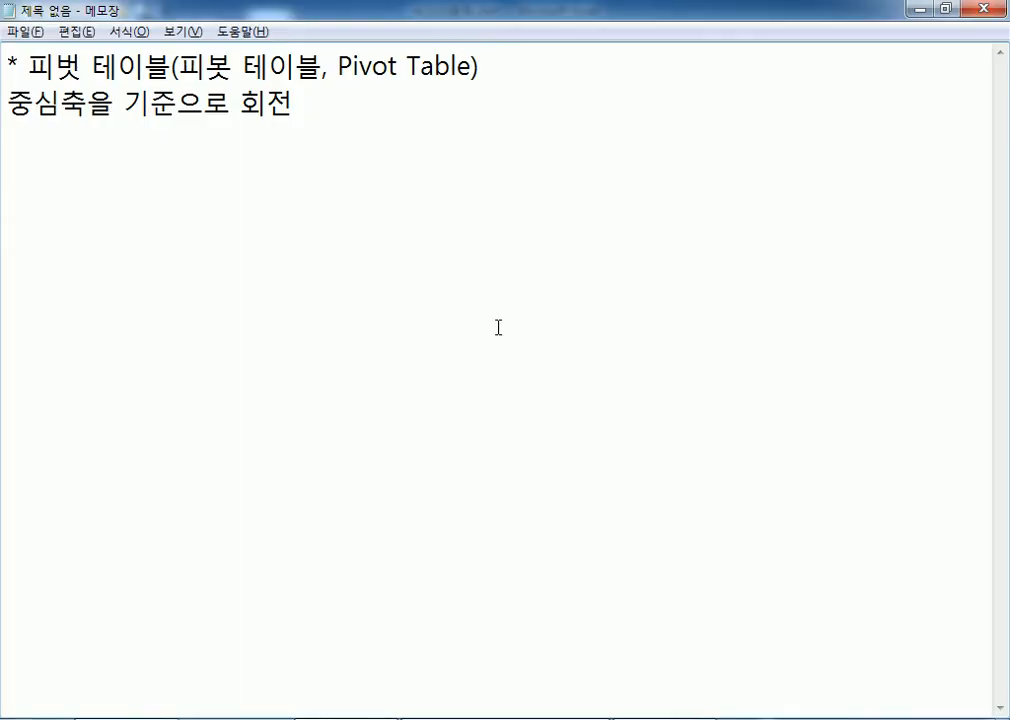
pyautogui.write('피벗')
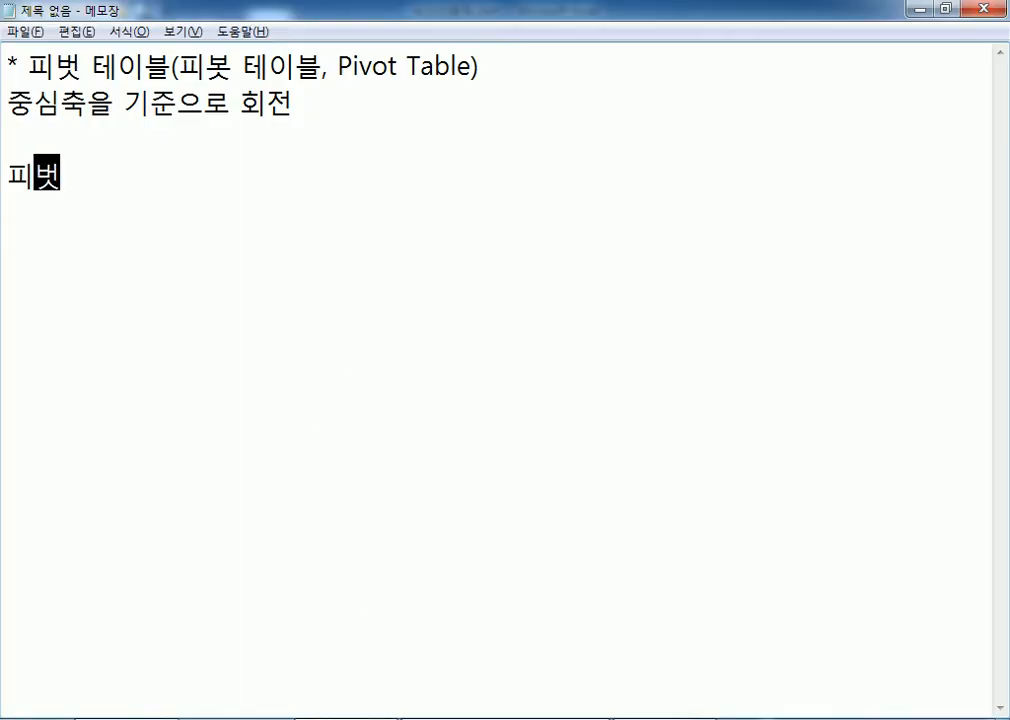
pyautogui.write('테이블')
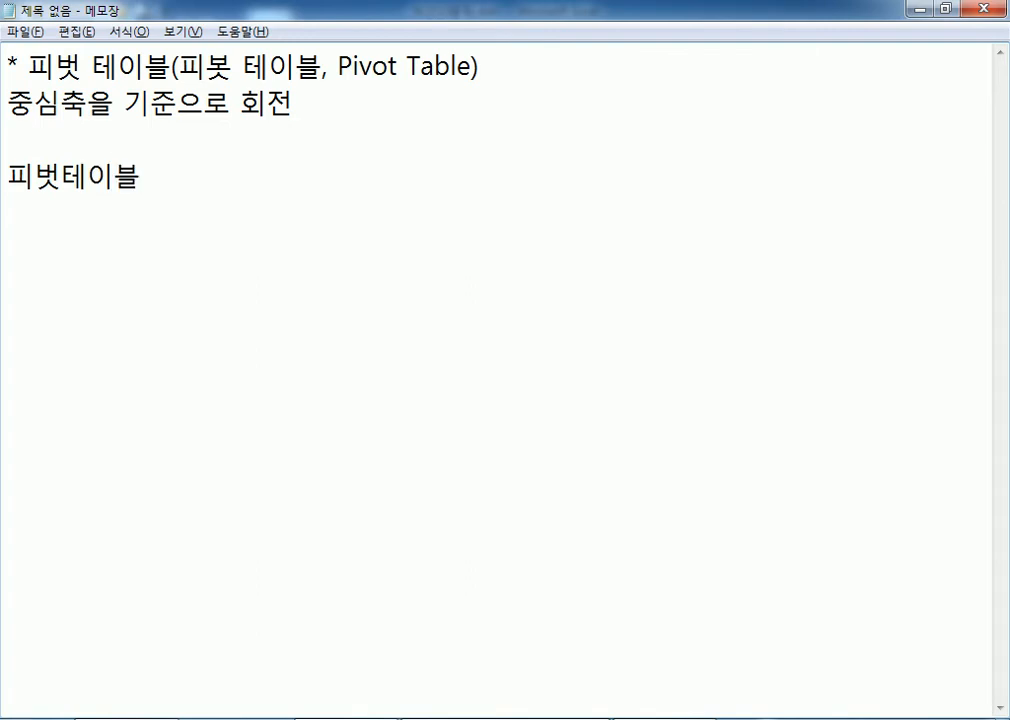
pyautogui.write(' : 원')
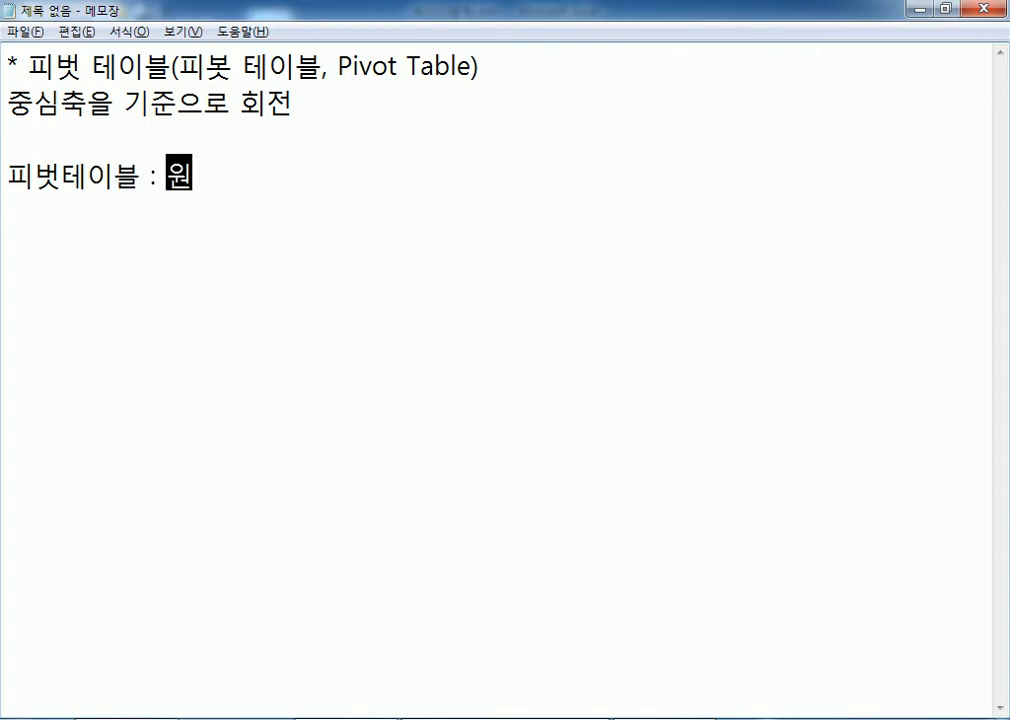
pyautogui.write('본이 바뀌')
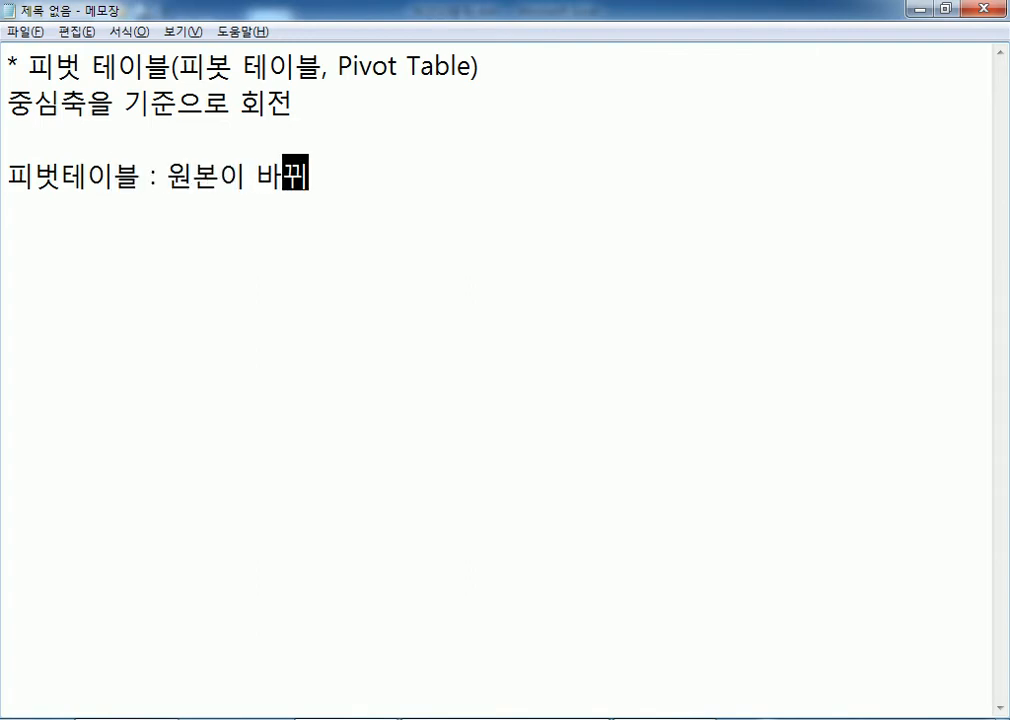
pyautogui.write('면 피벗테이블')
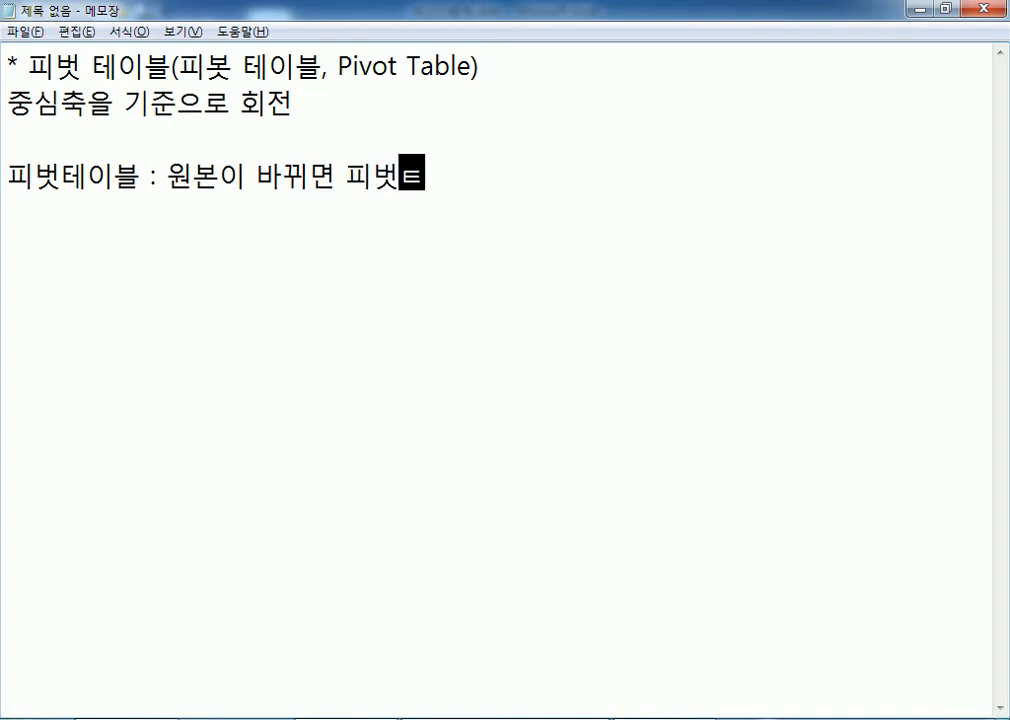
pyautogui.write('은 ')
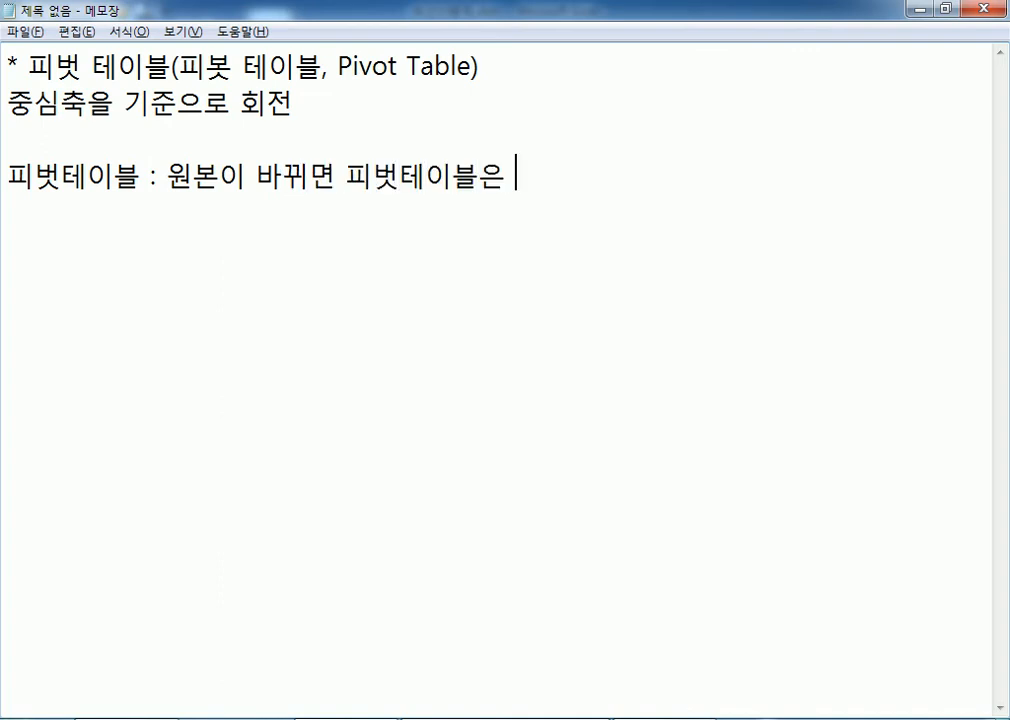
pyautogui.write('자동으로 변겨')
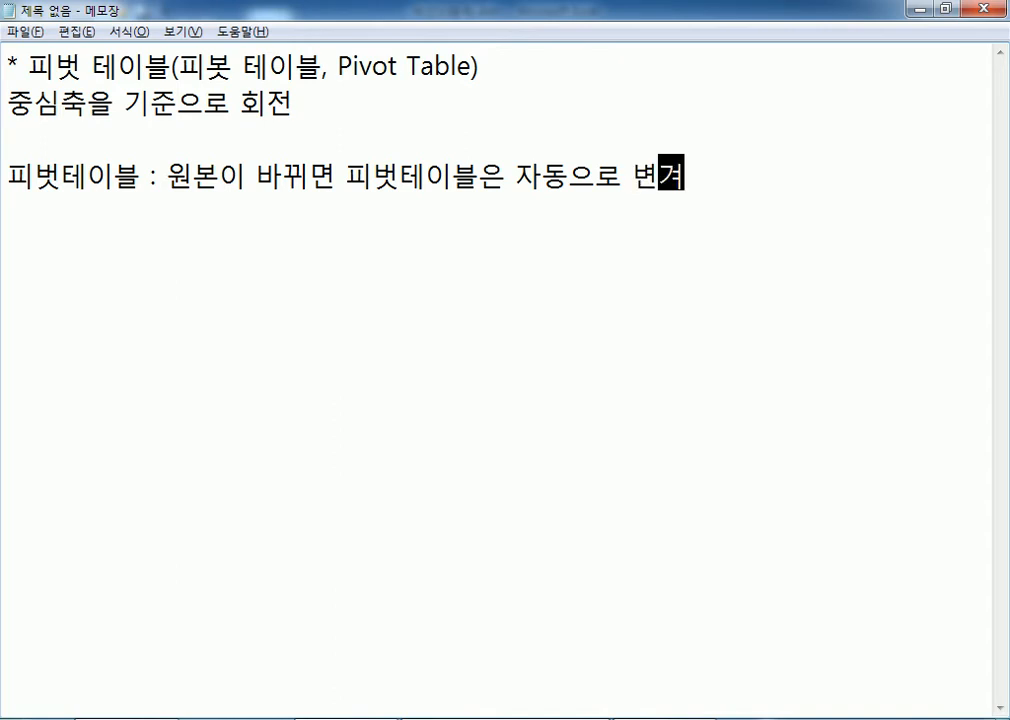
pyautogui.write('경되지 않는')
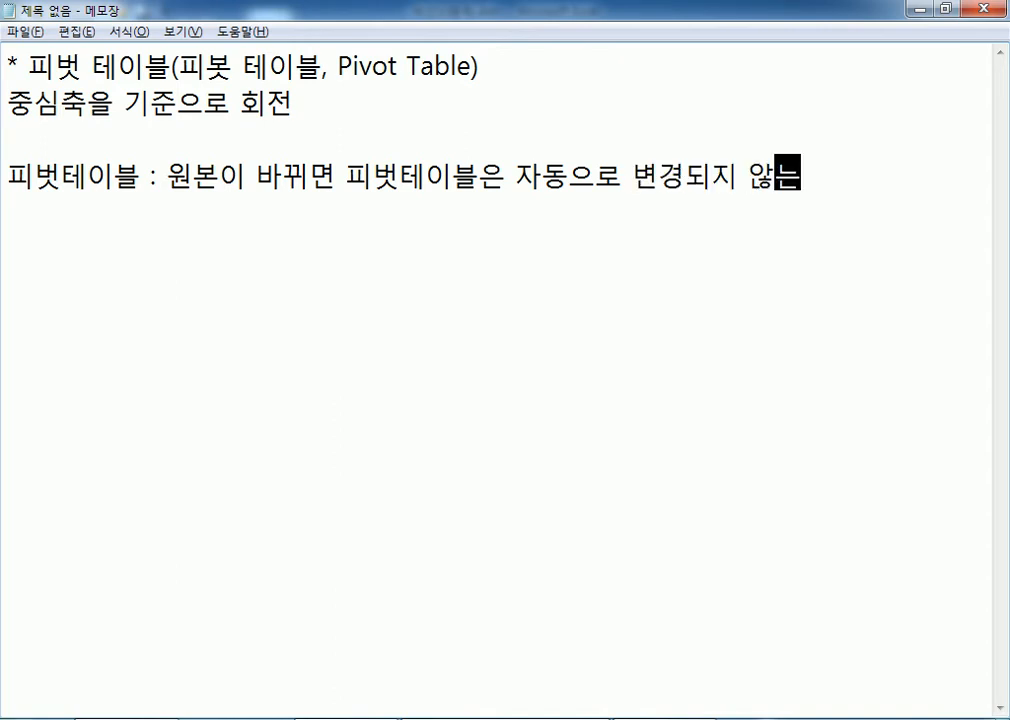
pyautogui.write('다.')
pyautogui.press('Return')
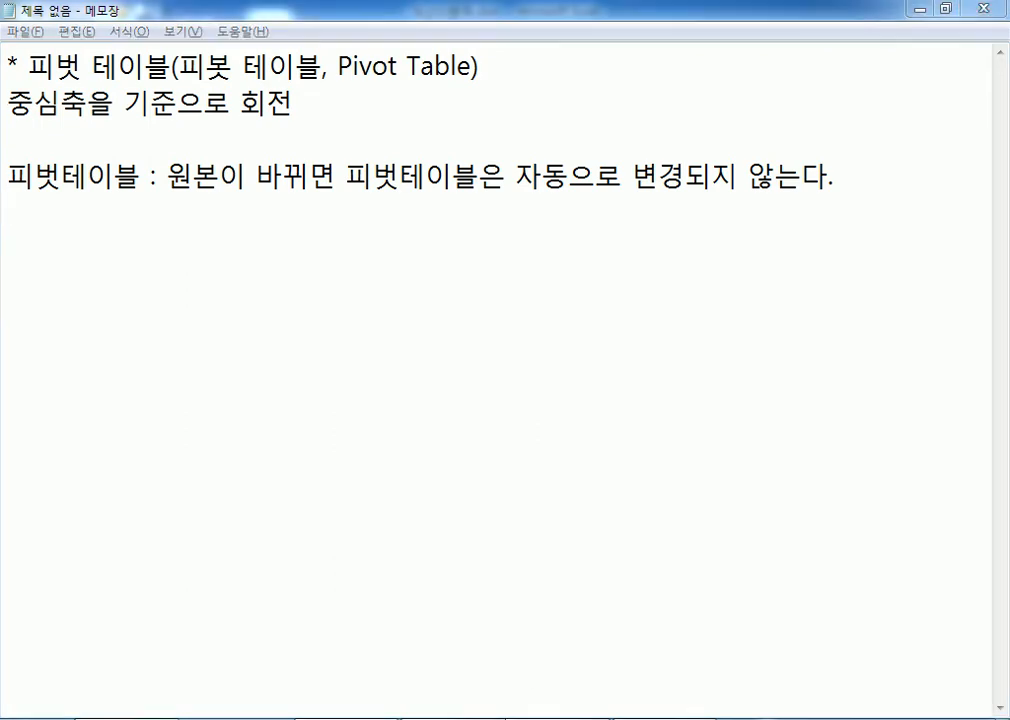
# - Close the workbook 섹션09문제.xlsm without saving and return to 섹션10문제.xlsm in Excel
pyautogui.rightClick(426, 714)
pyautogui.click(426, 688)
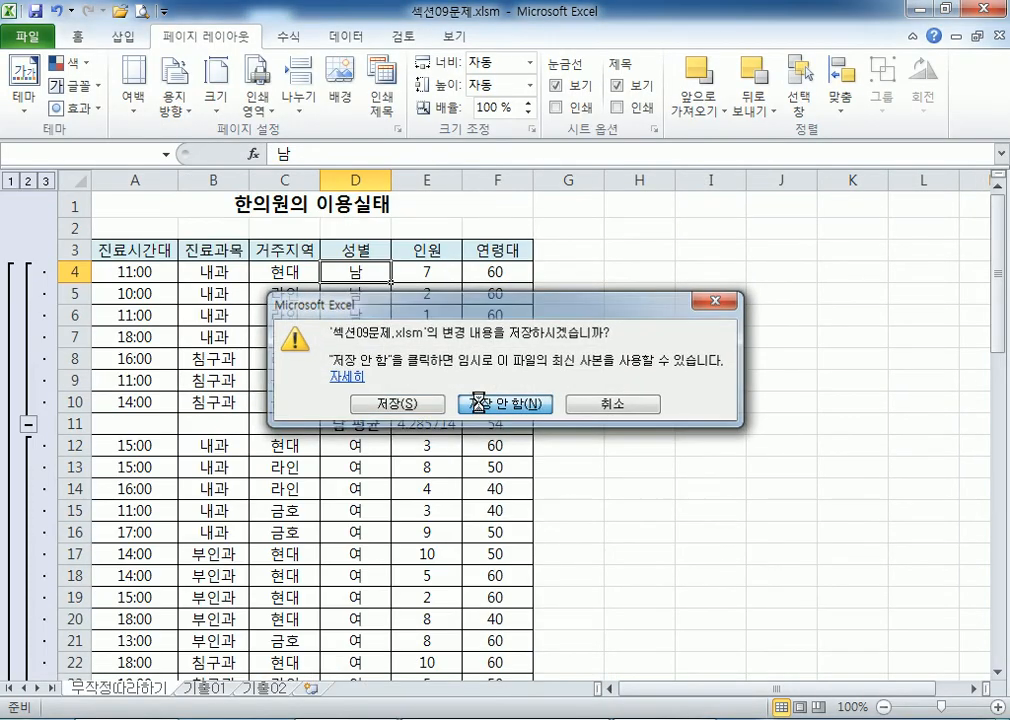
pyautogui.click(478, 402)
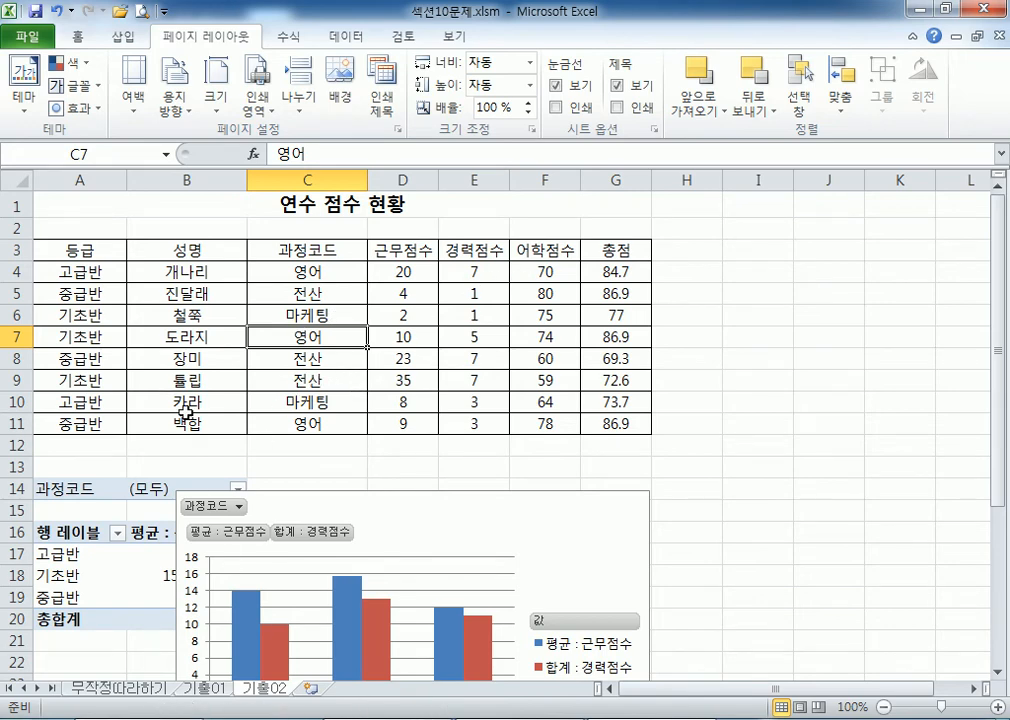
pyautogui.click(416, 283)
pyautogui.click(636, 274)
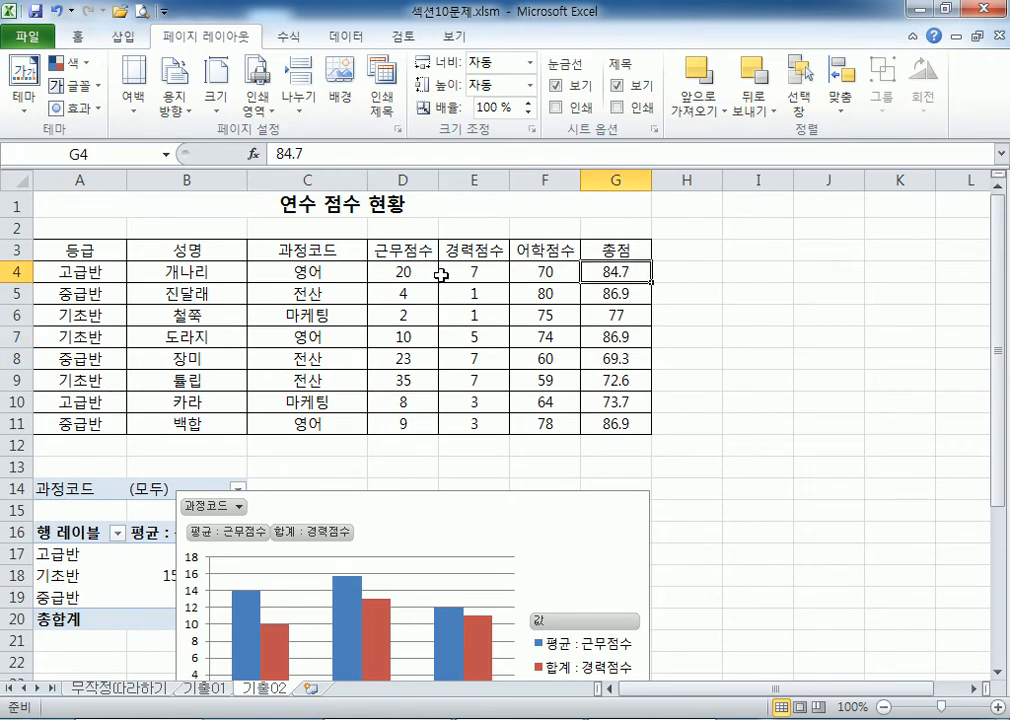
pyautogui.click(733, 250)
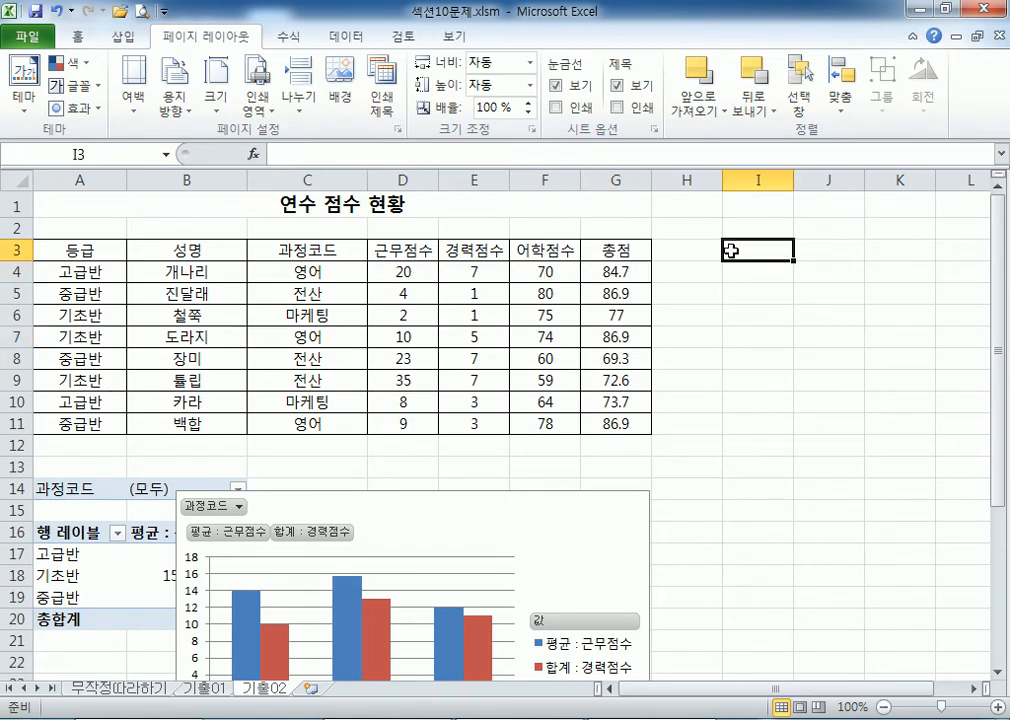
pyautogui.click(710, 244)
pyautogui.write('=l')
pyautogui.press('Escape')
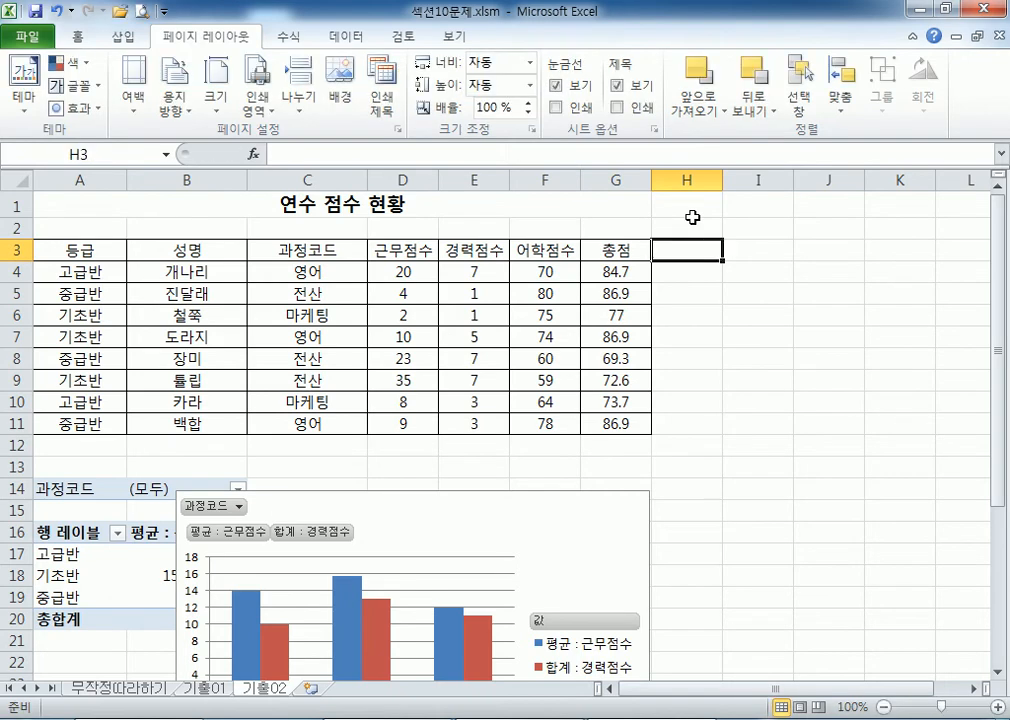
pyautogui.write('gkq')
pyautogui.press('Escape')
pyautogui.write('헙ㄱ')
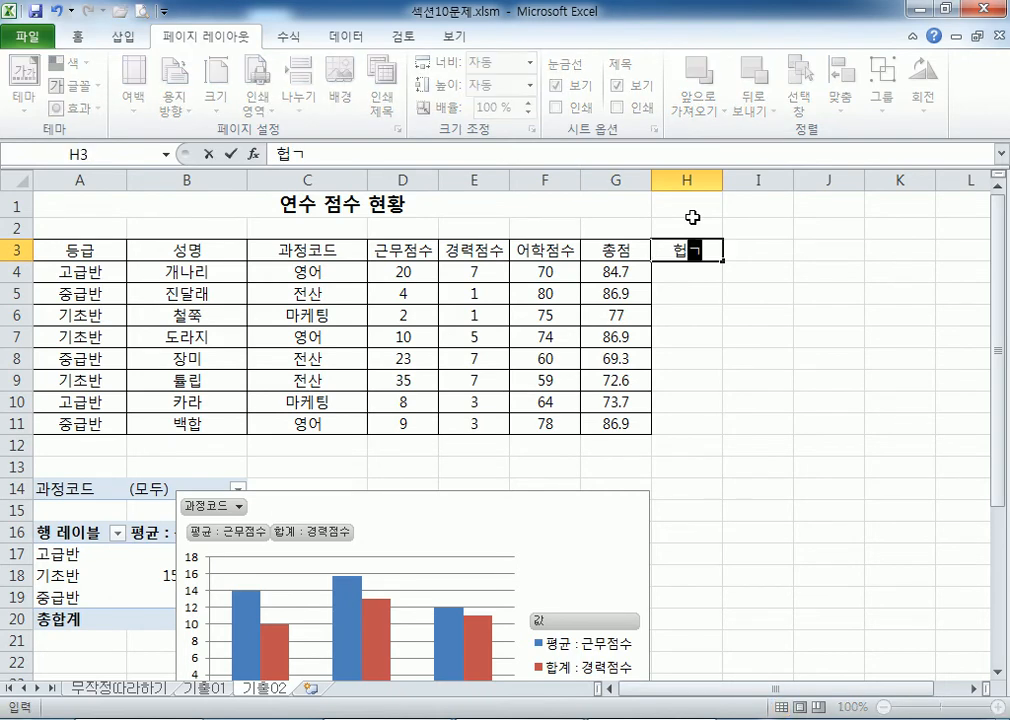
pyautogui.press('Escape')
# - Enter the heading 평균 in H3 and fill H4:H11 with each row's average, starting from =AVERAGE(D4:F4)
pyautogui.write('ㅍ평균')
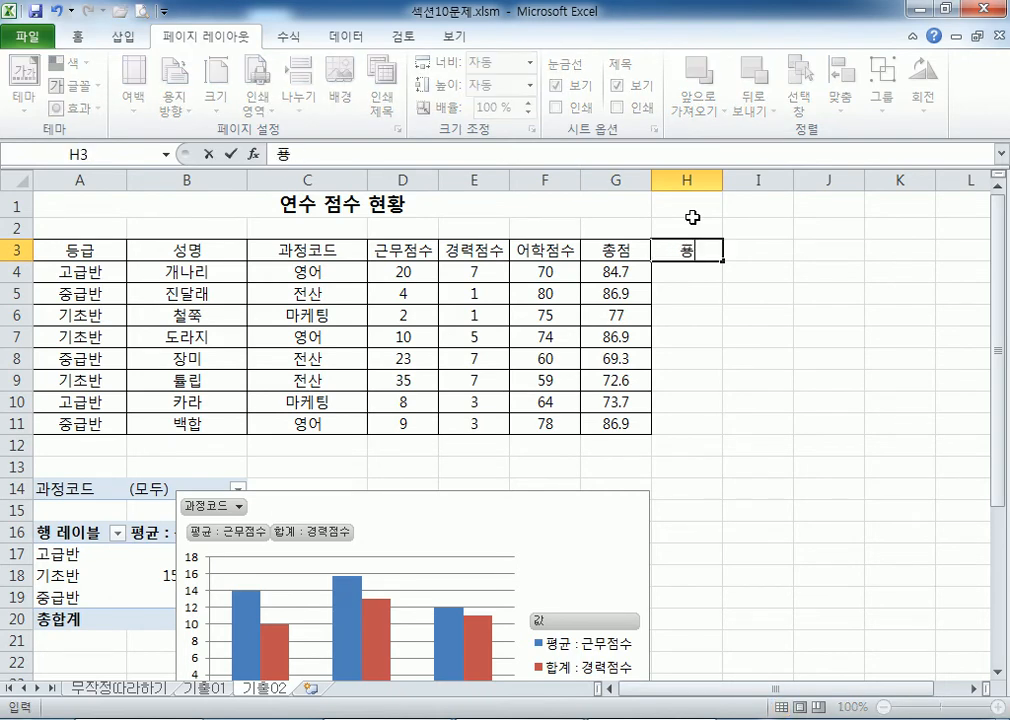
pyautogui.press('Return')
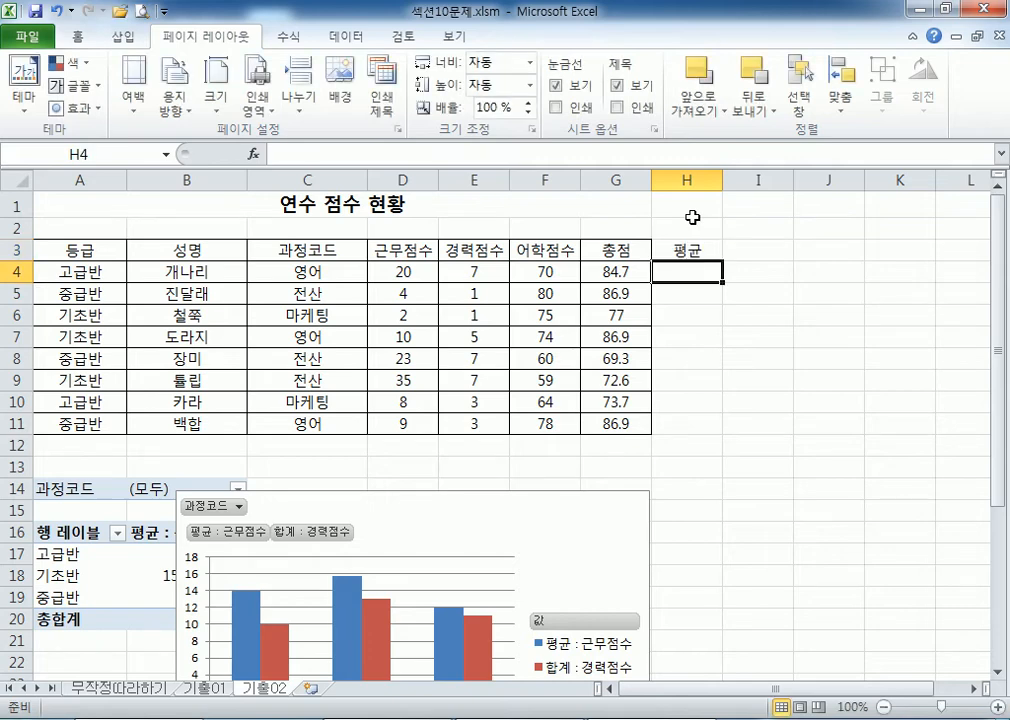
pyautogui.write('=aver')
pyautogui.press('Tab')
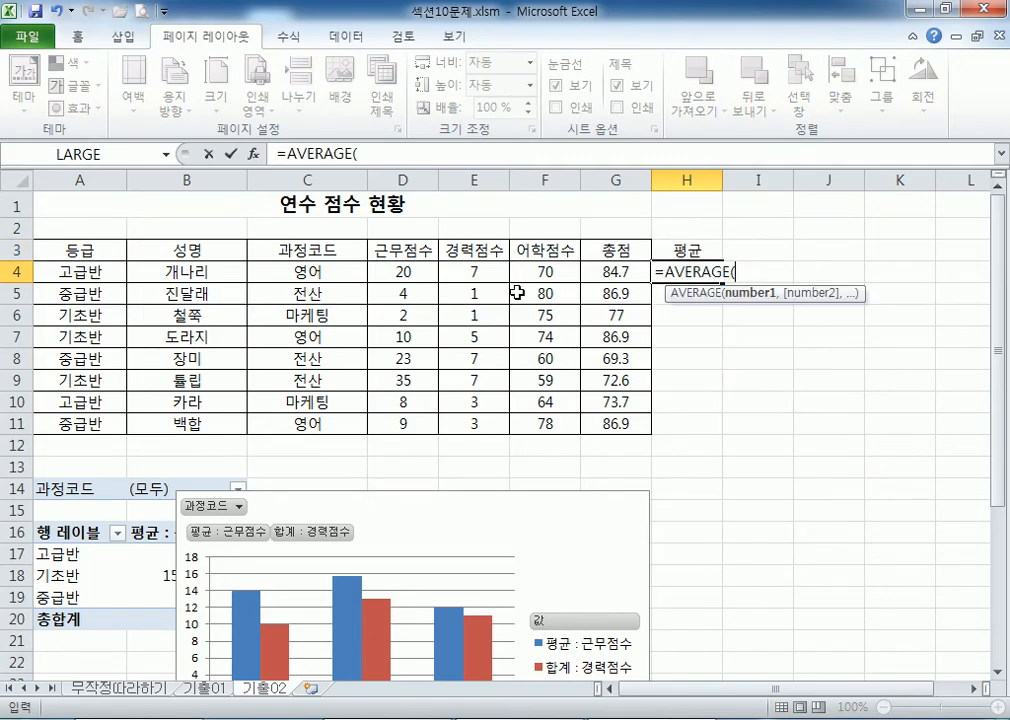
pyautogui.moveTo(399, 271); pyautogui.dragTo(484, 276)
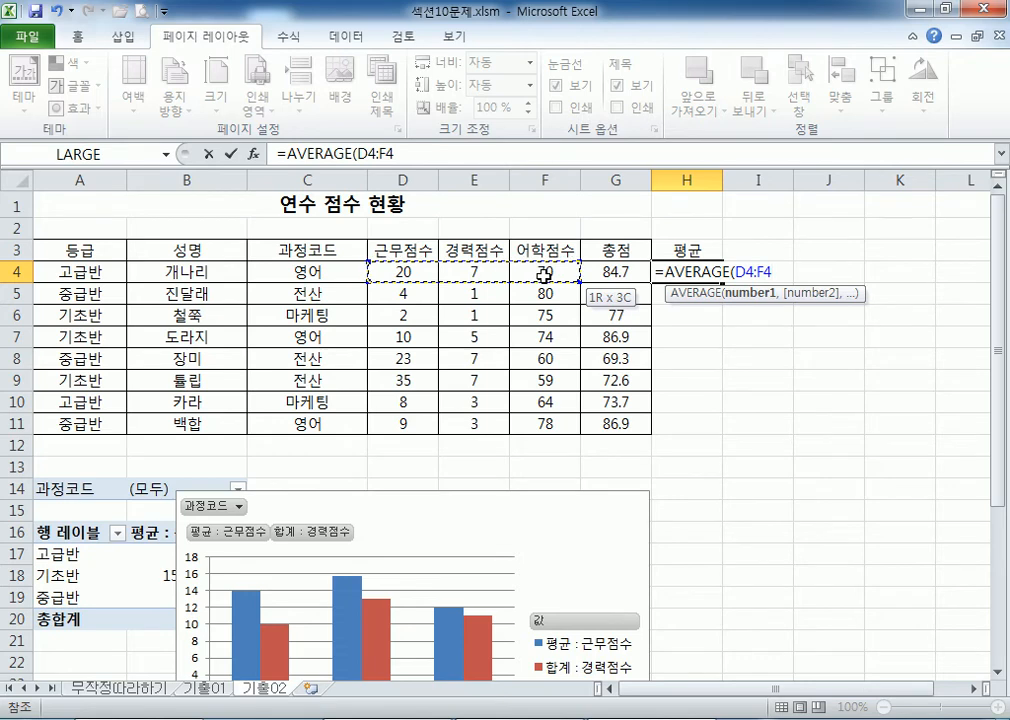
pyautogui.press('Return')
pyautogui.click(700, 270)
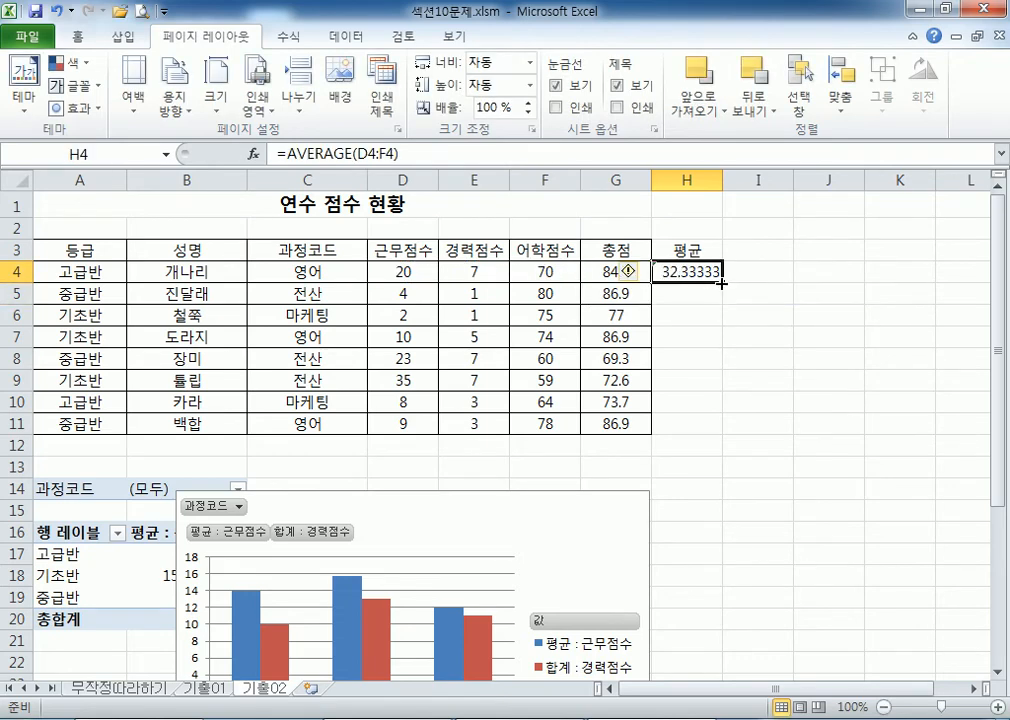
pyautogui.moveTo(722, 283); pyautogui.dragTo(723, 434)
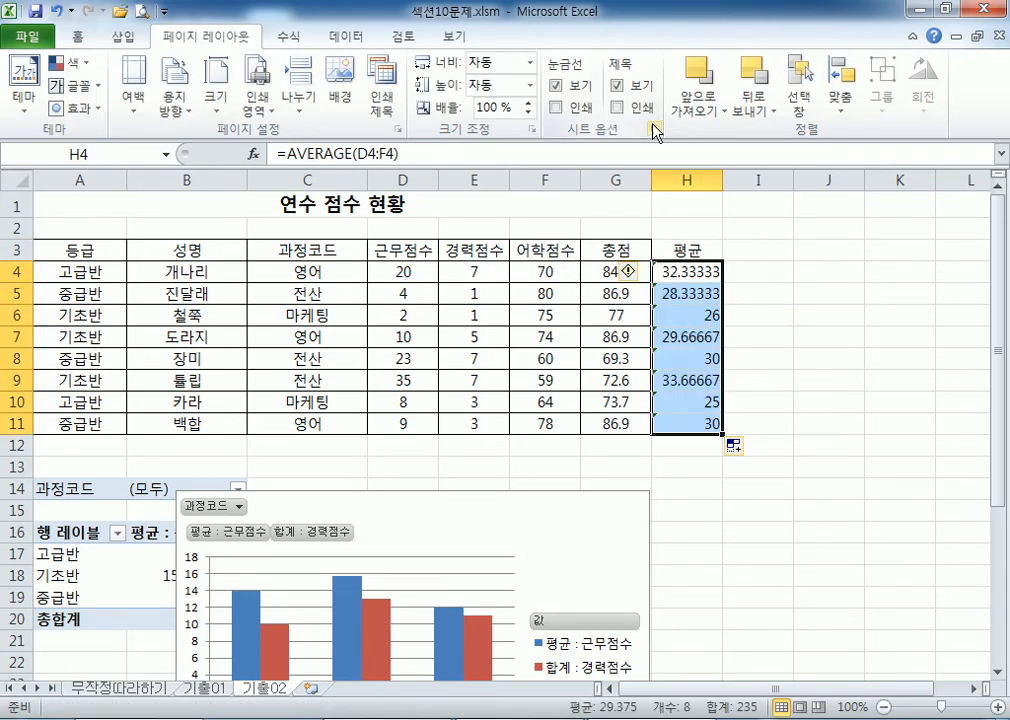
# - Format the averages in H4:H11 with the comma style and one decimal place
pyautogui.click(78, 36)
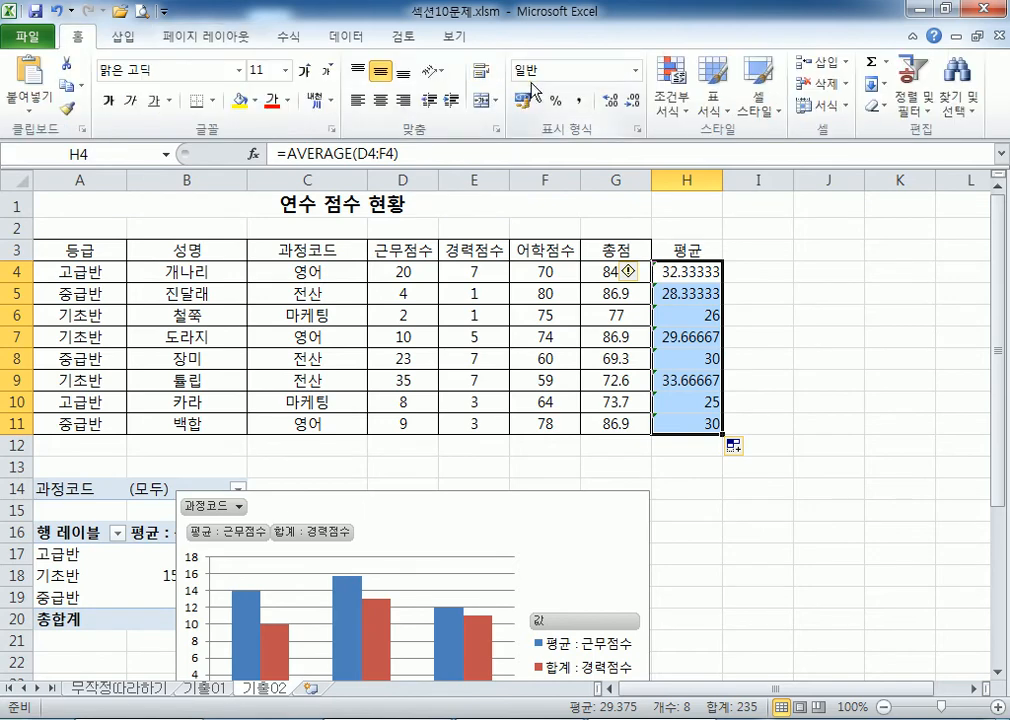
pyautogui.click(580, 102)
pyautogui.click(610, 101)
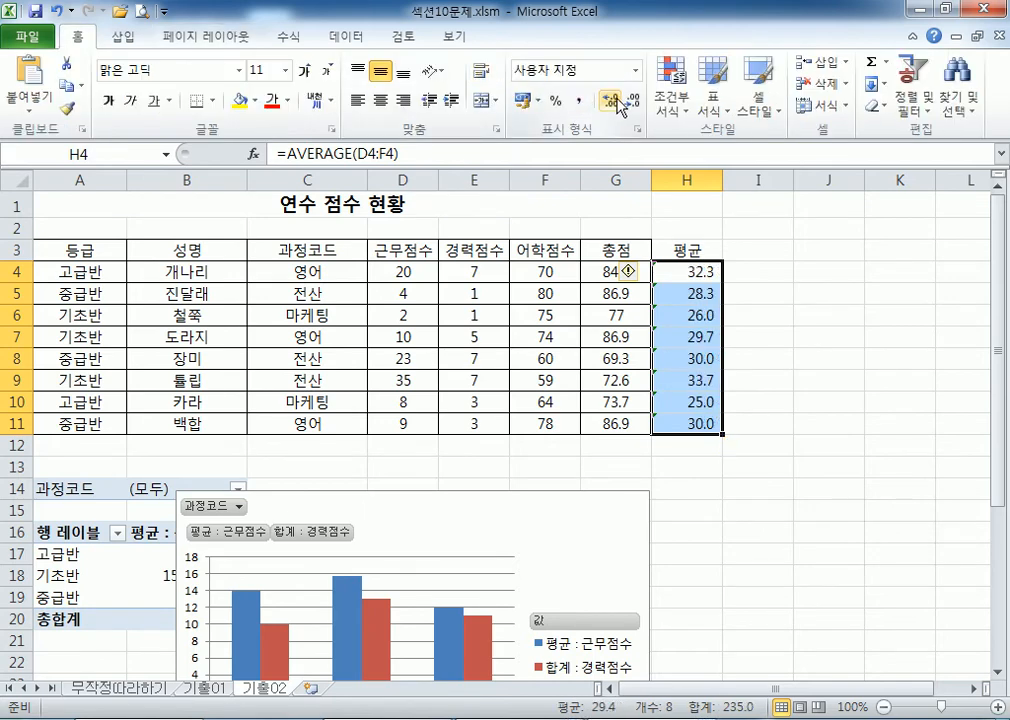
# - Try 50 as the 근무점수 in D4, check the average in H4, and undo the change
pyautogui.click(418, 272)
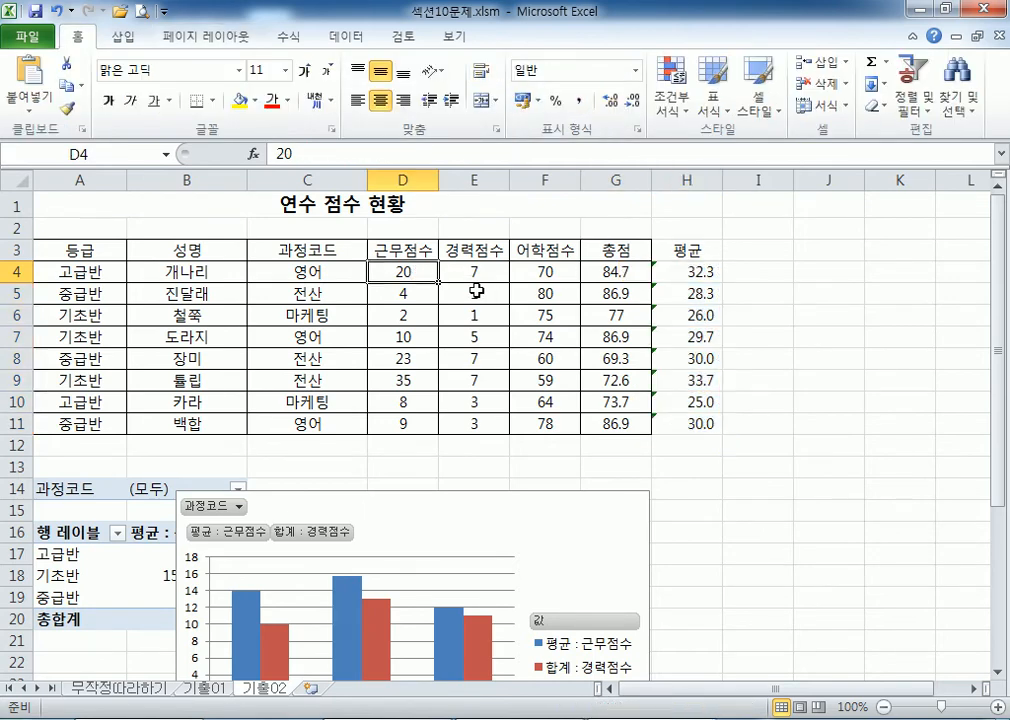
pyautogui.write('5')
pyautogui.press('Return')
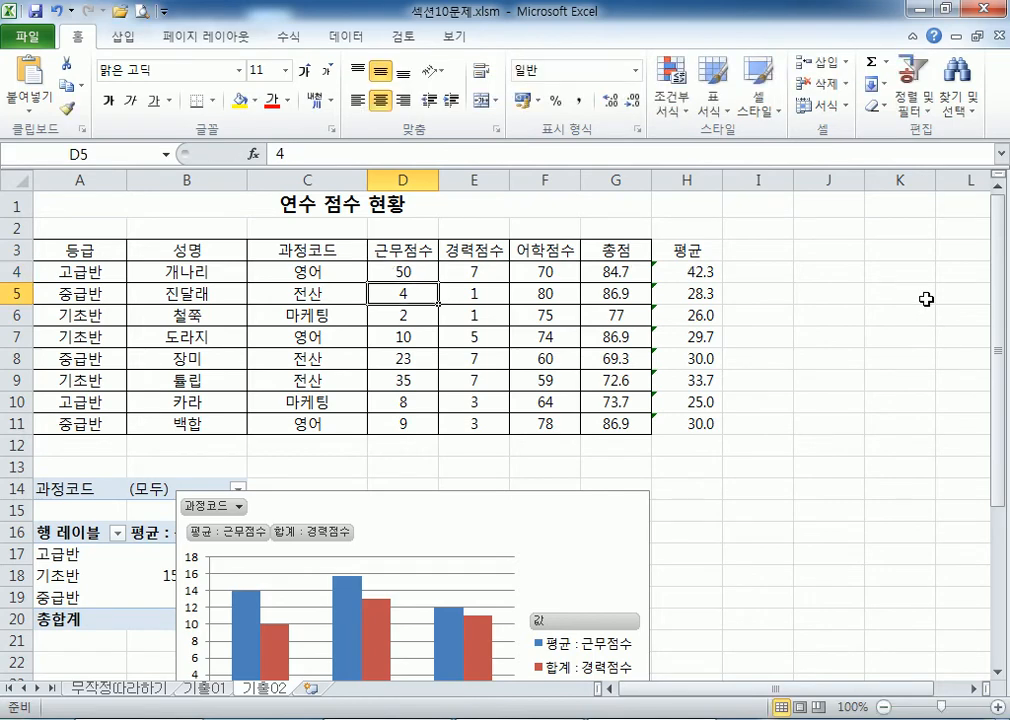
pyautogui.click(685, 273)
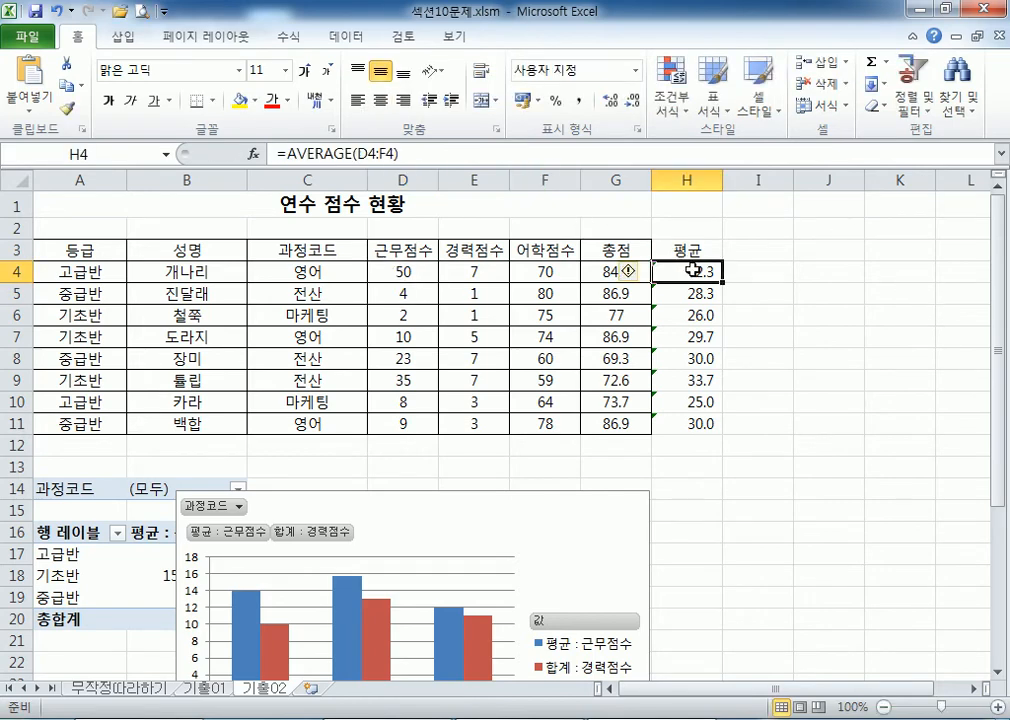
pyautogui.hotkey('ctrl', 'z')
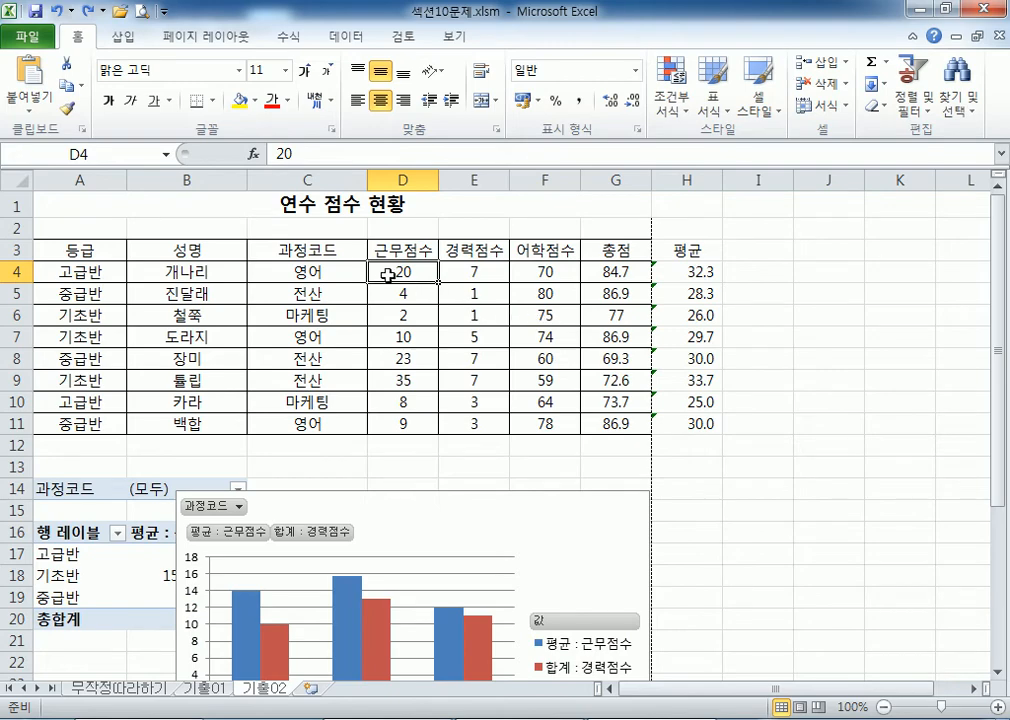
# - Move the pivot chart clear of the pivot table's values and set the 근무점수 in D4 to 1000000
pyautogui.moveTo(431, 514); pyautogui.dragTo(617, 599)
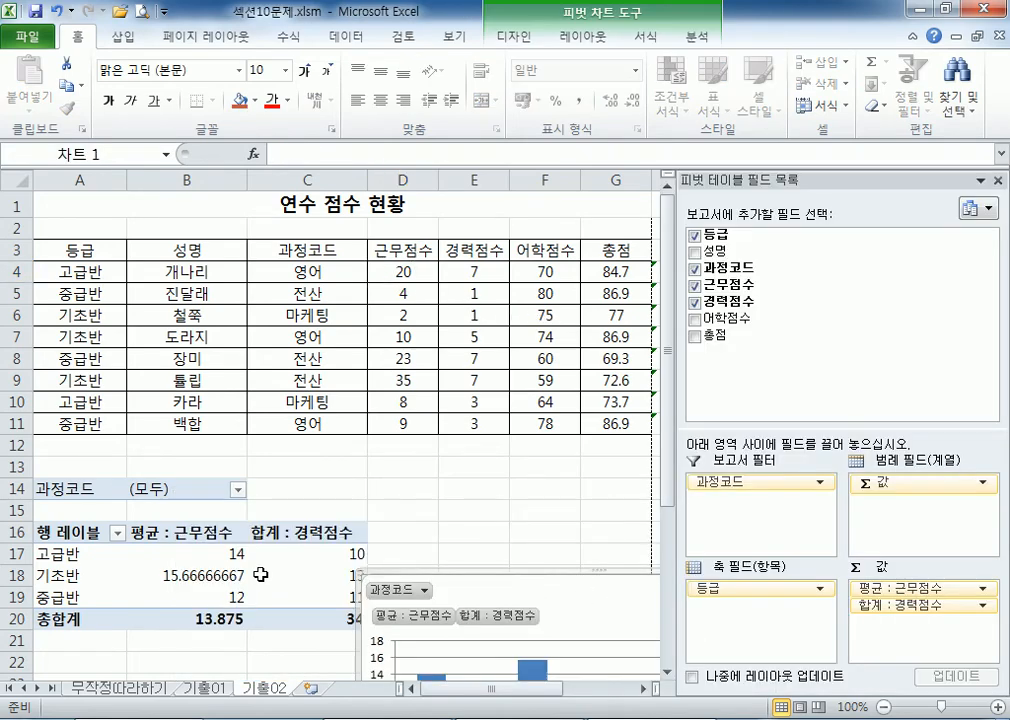
pyautogui.click(397, 270)
pyautogui.scroll(-2, 400, 340)
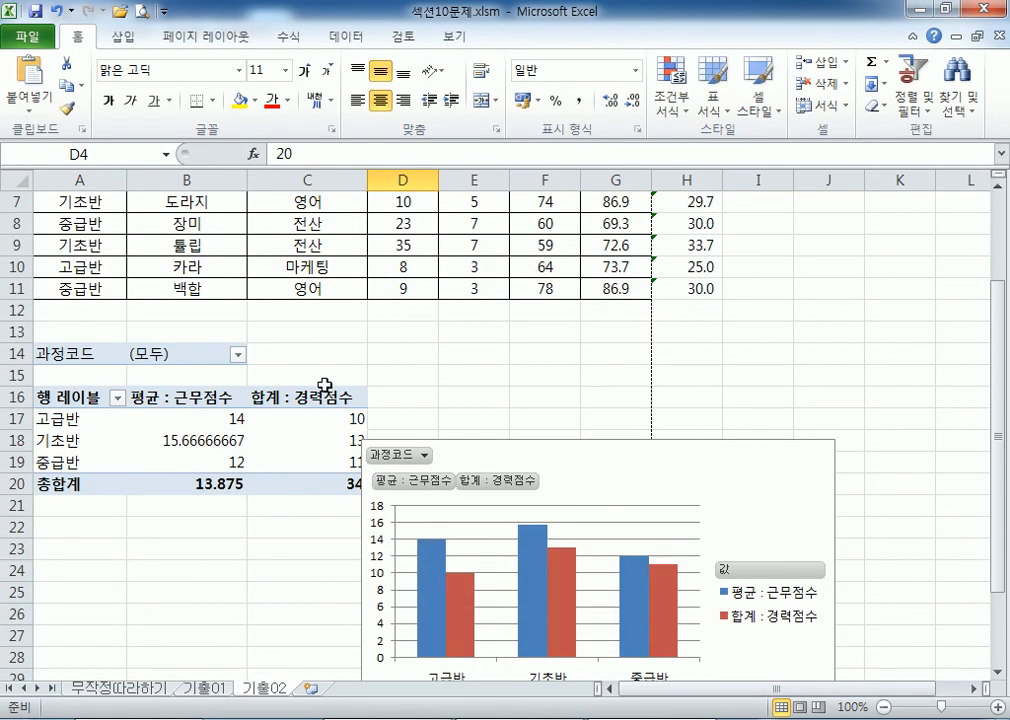
pyautogui.scroll(1, 400, 275)
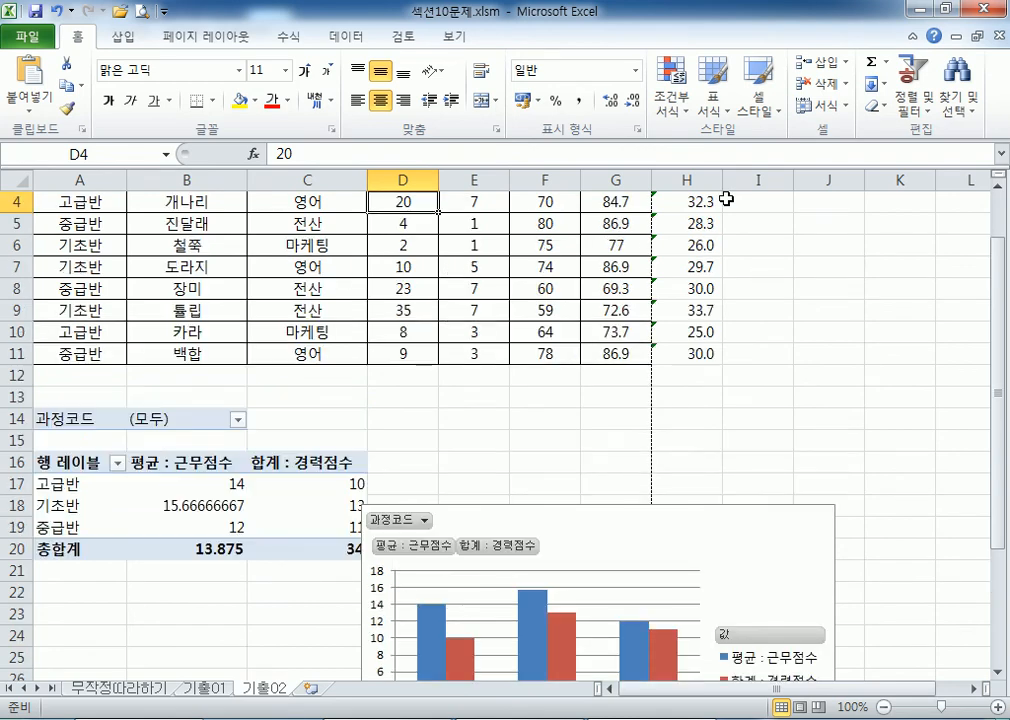
pyautogui.write('1000000')
pyautogui.press('Return')
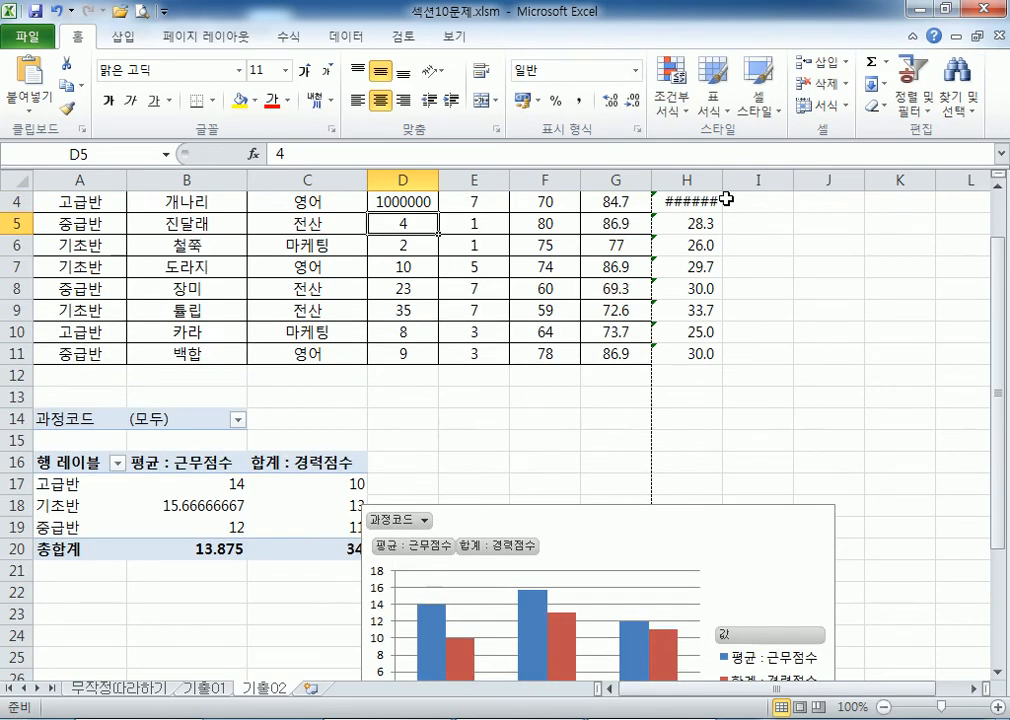
# - Autofit the width of column H and select the pivot table's 고급반 average of 근무점수 in B17
pyautogui.scroll(1, 726, 198)
pyautogui.doubleClick(722, 179)
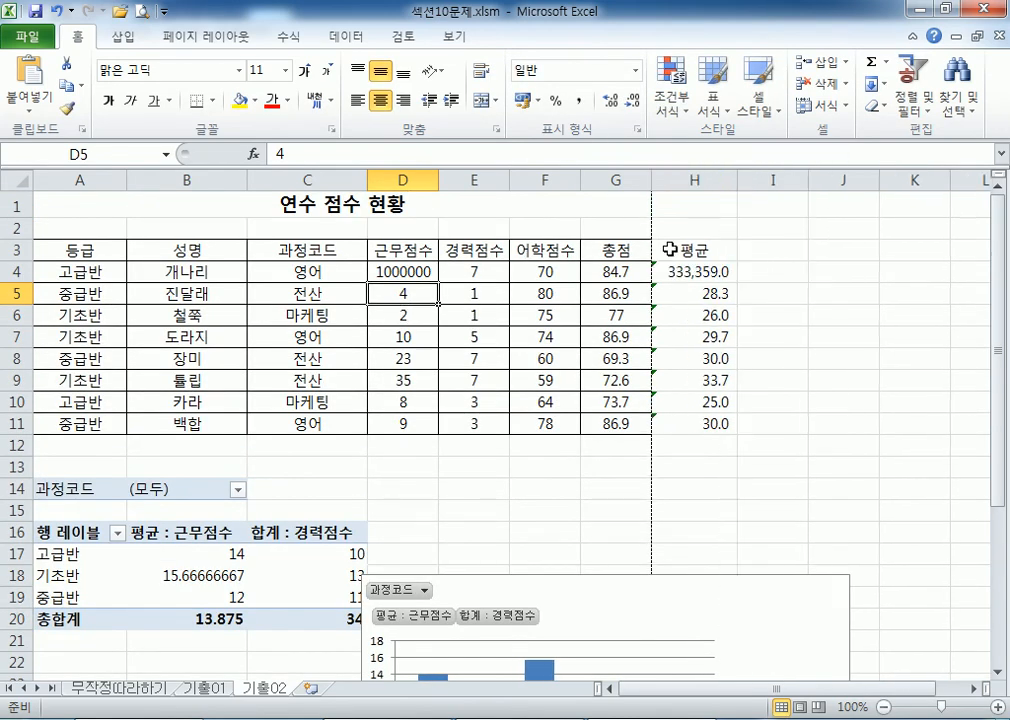
pyautogui.click(190, 553)
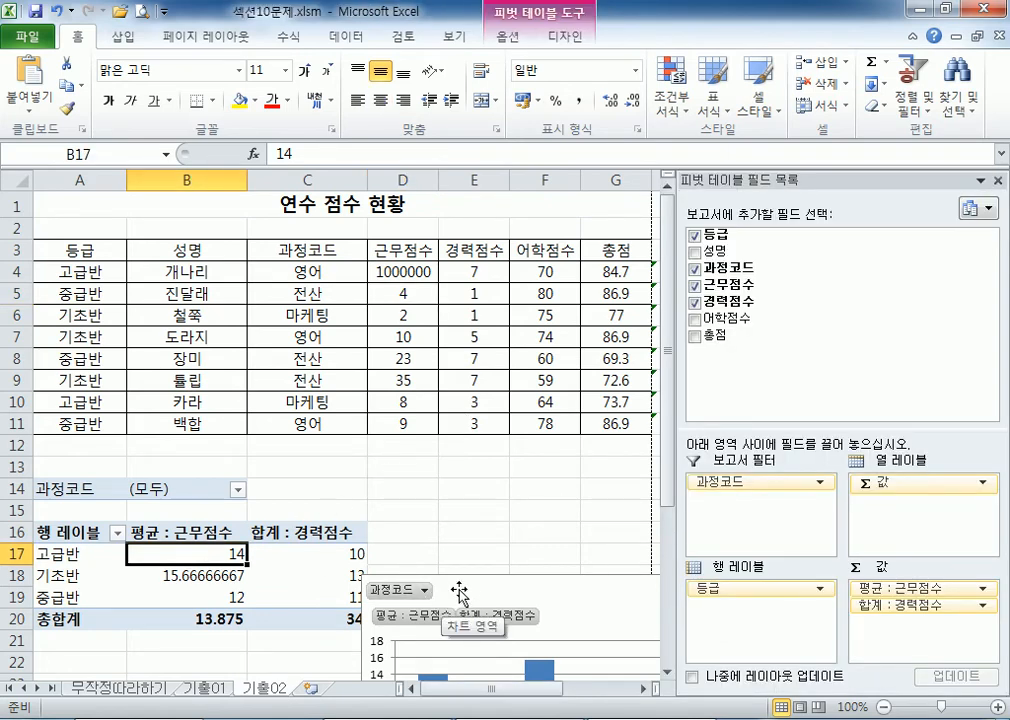
# - Move the pivot chart further from the pivot table so that it starts at column E
pyautogui.moveTo(460, 592); pyautogui.dragTo(533, 539)
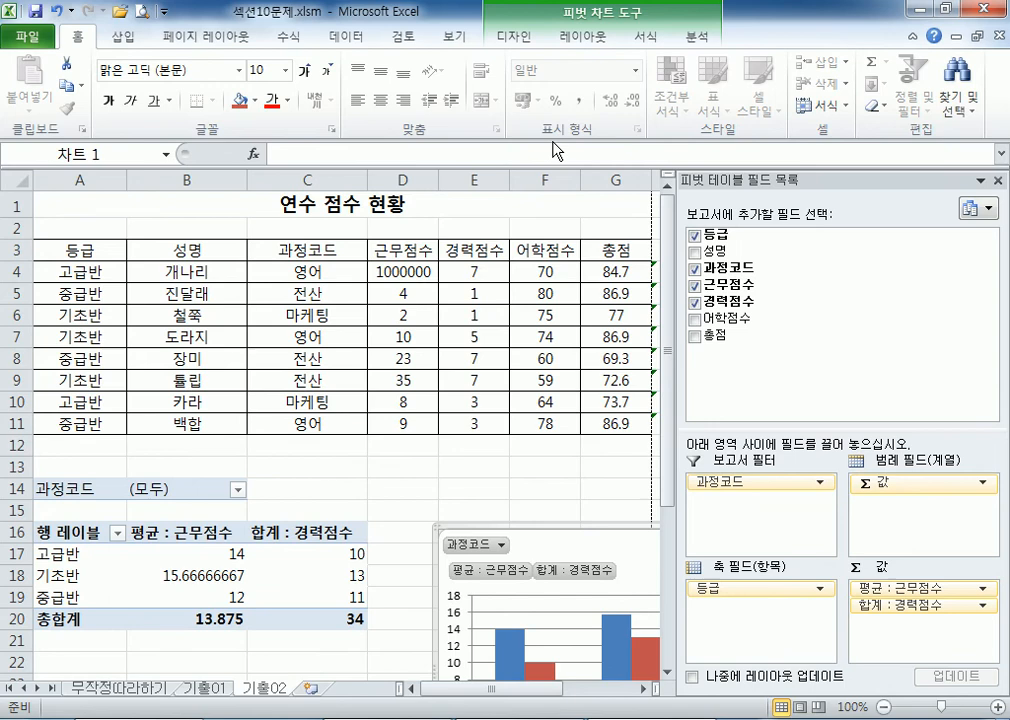
pyautogui.click(533, 40)
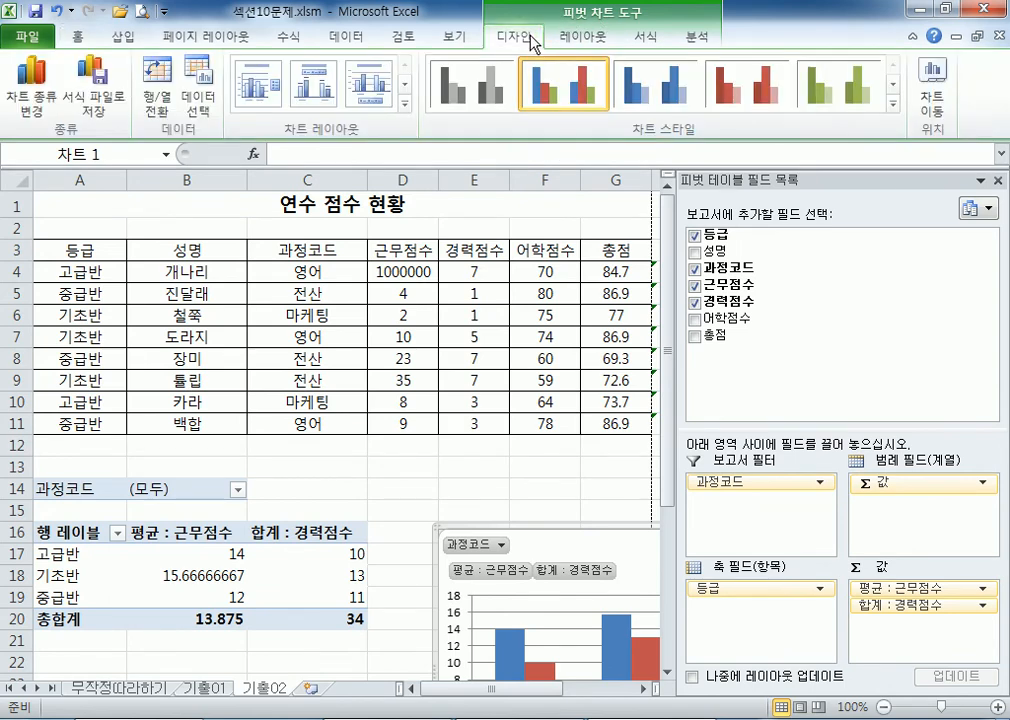
pyautogui.click(584, 38)
pyautogui.click(633, 40)
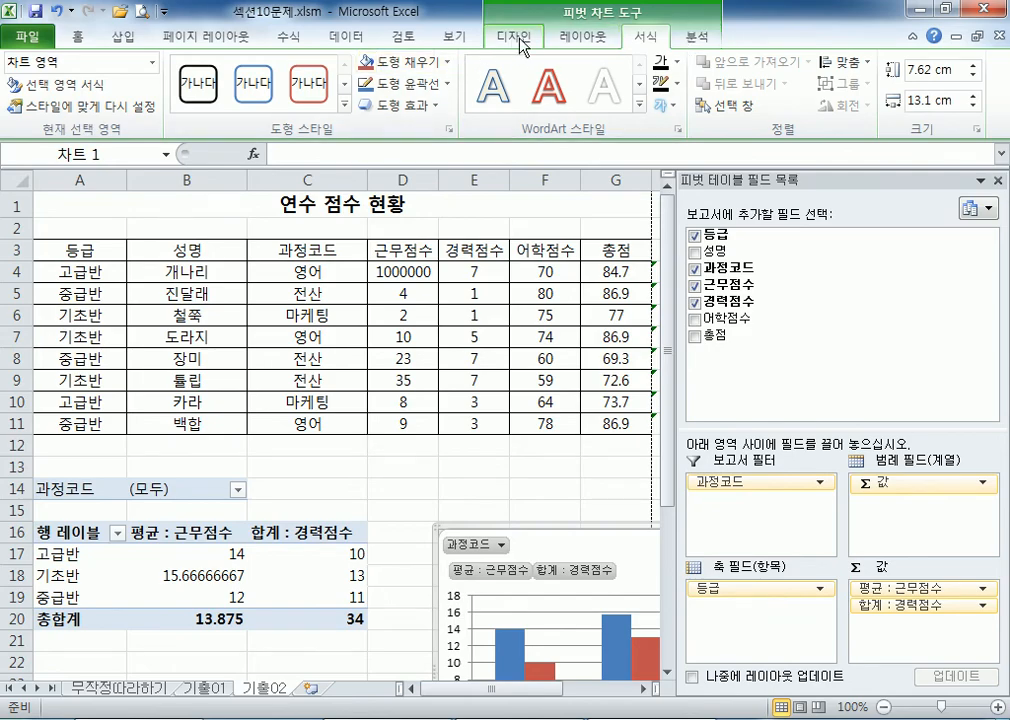
pyautogui.click(316, 512)
# - Refresh the pivot table so it recalculates from the changed 근무점수 in D4
pyautogui.hotkey('alt', 'Tab')
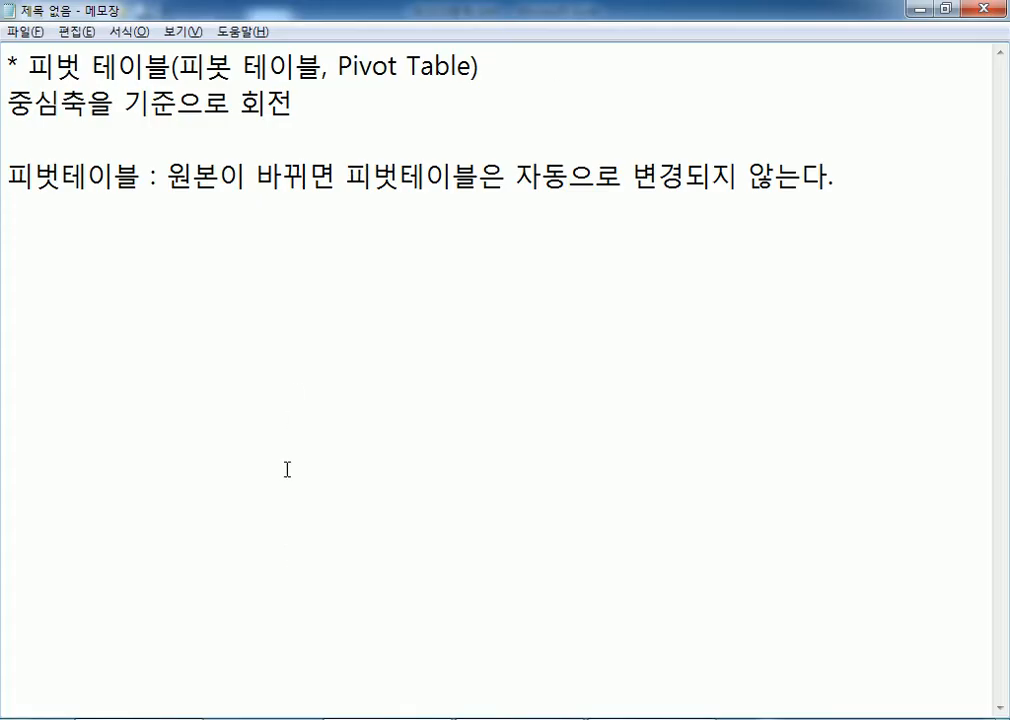
pyautogui.hotkey('alt', 'Tab')
pyautogui.click(283, 552)
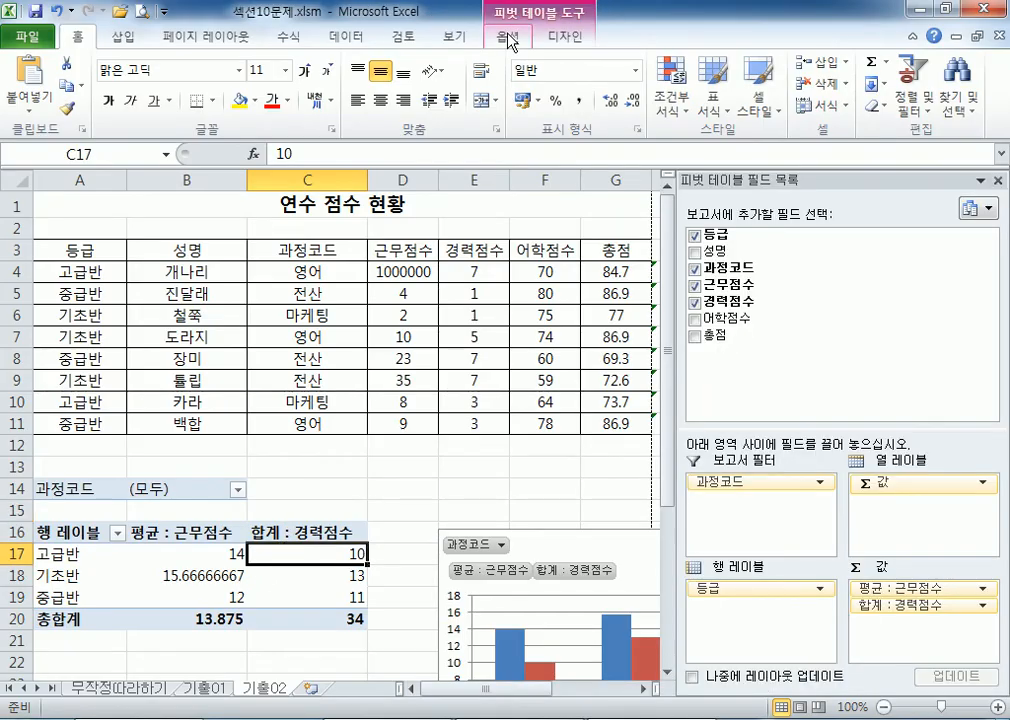
pyautogui.click(510, 40)
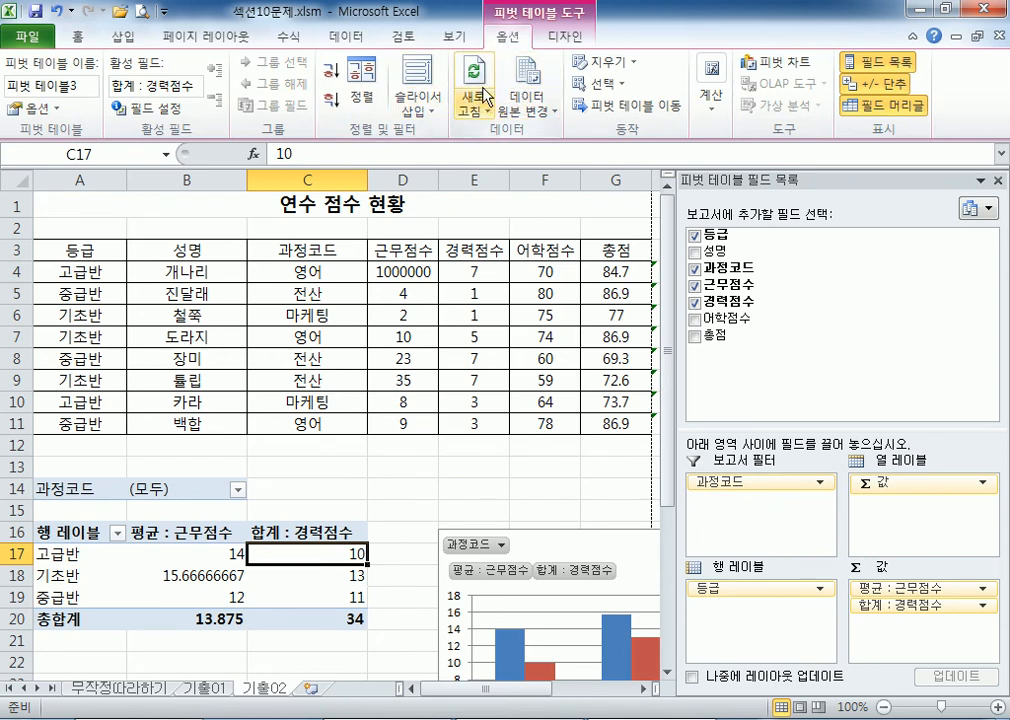
pyautogui.click(482, 95)
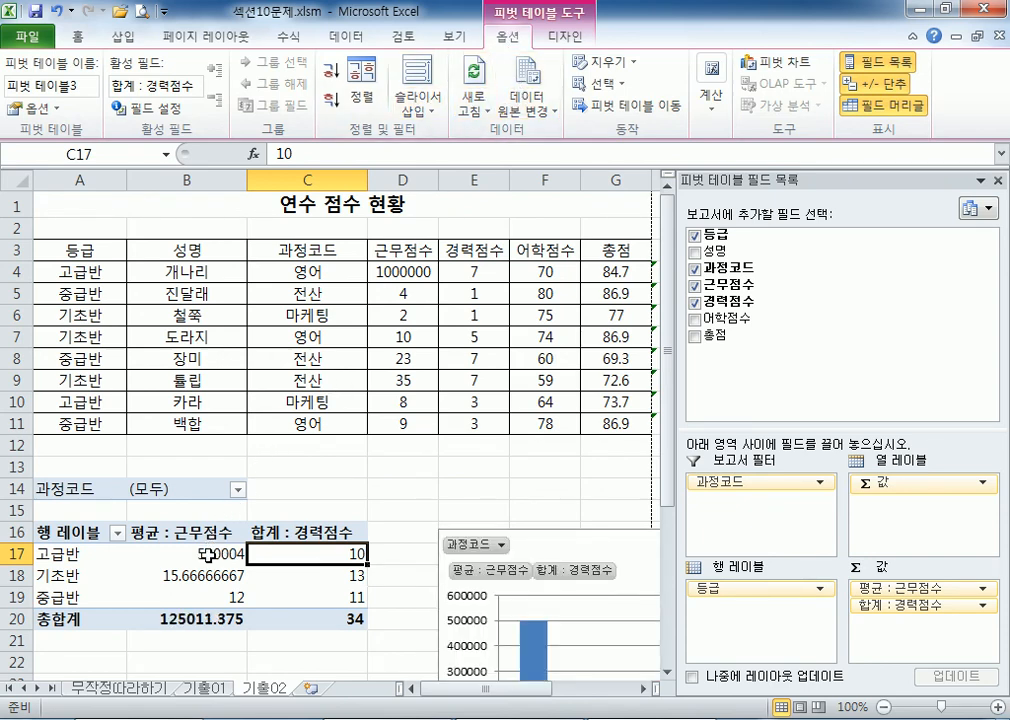
pyautogui.moveTo(207, 558)
# - Set the 근무점수 in D4 to 20 and select the row's average in H4
pyautogui.click(416, 266)
pyautogui.write('20')
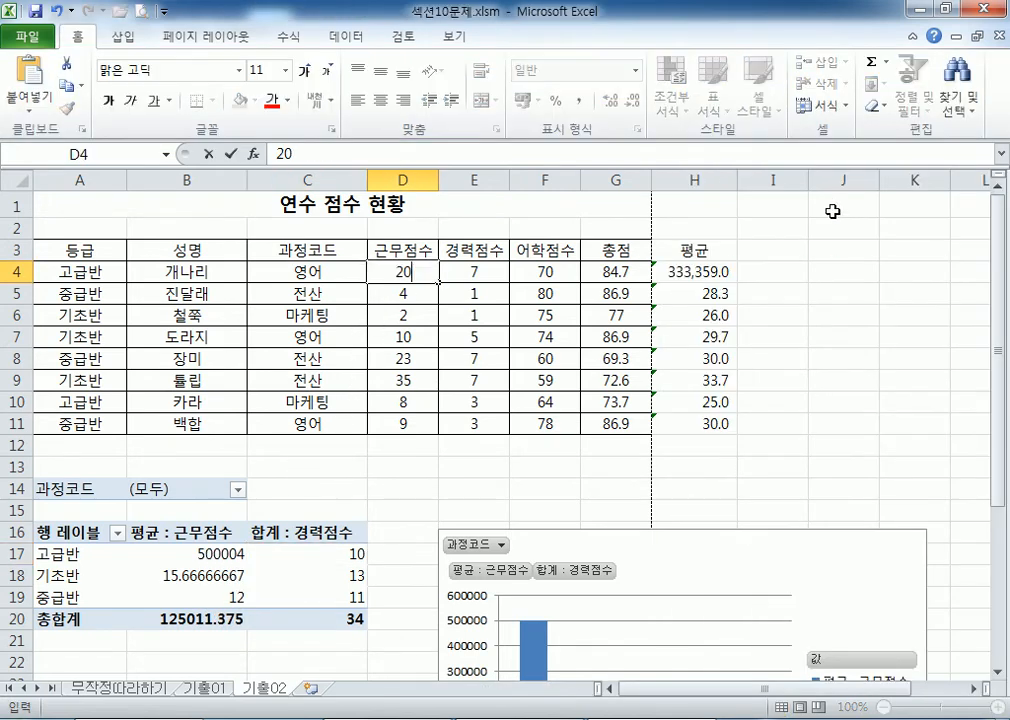
pyautogui.press('Return')
pyautogui.click(413, 273)
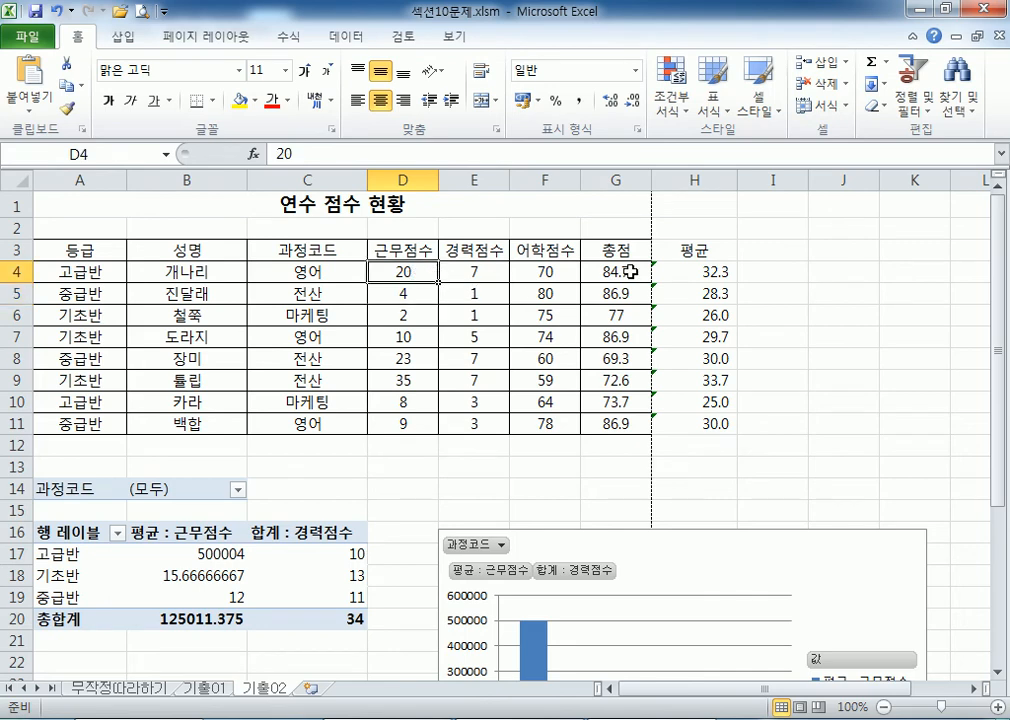
pyautogui.click(708, 272)
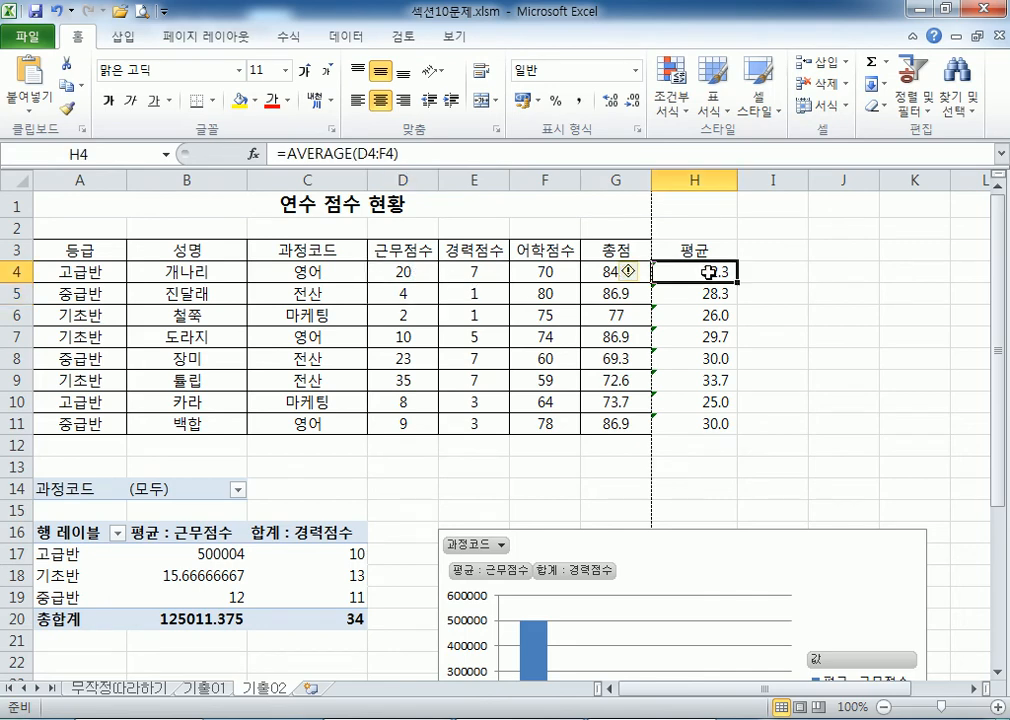
# - Select the 고급반 average of 근무점수 in B17 and refresh the pivot table again
pyautogui.click(200, 552)
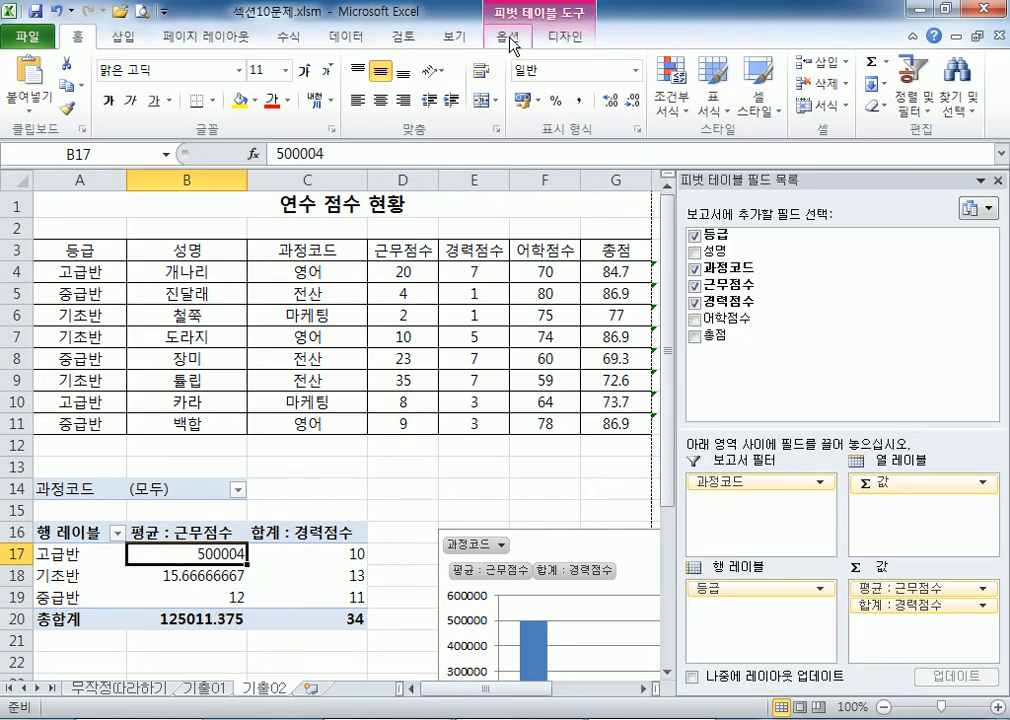
pyautogui.click(510, 37)
pyautogui.click(476, 74)
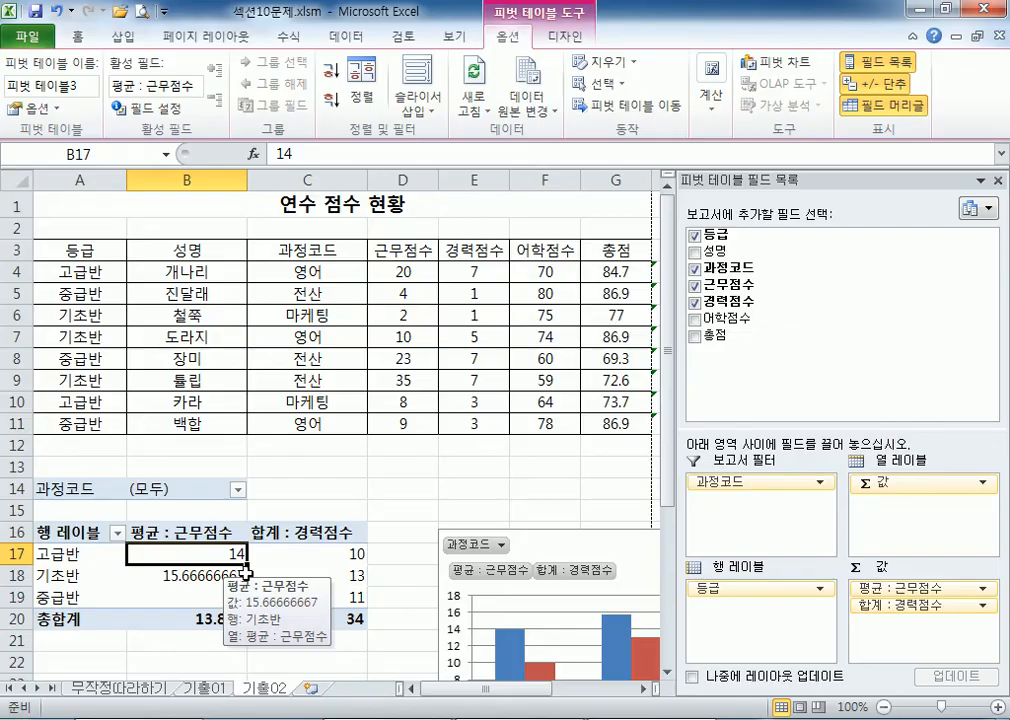
# - Switch to Notepad and add the line "피벗테이블에서는 새로고침을 눌러야만 변경된다." below the existing notes
pyautogui.hotkey('alt', 'Tab')
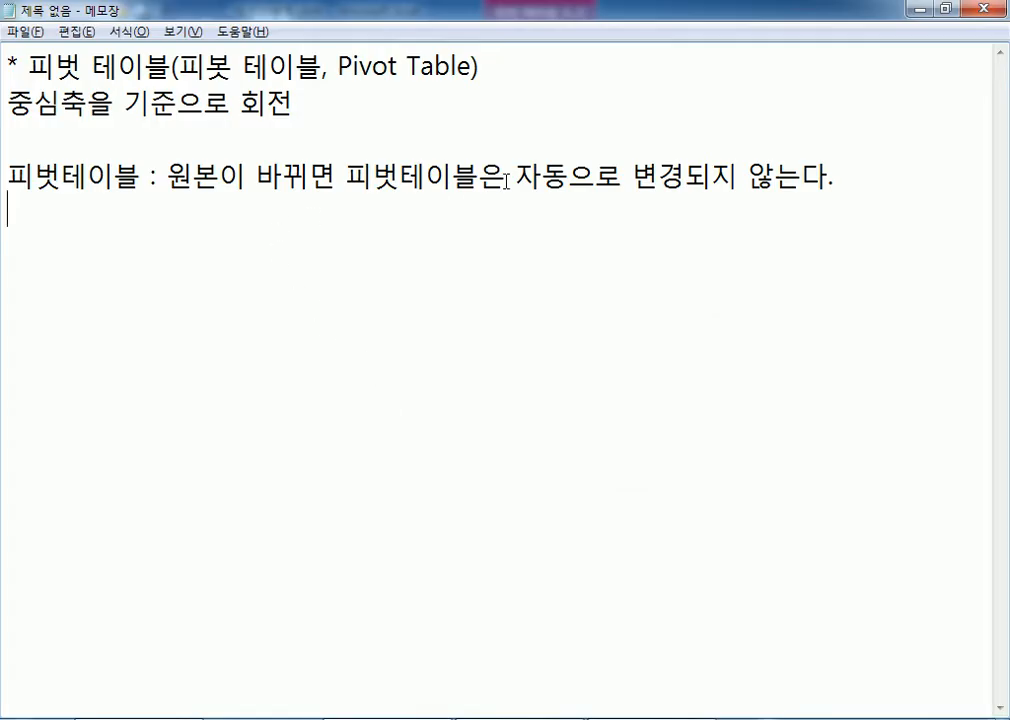
pyautogui.write('피벗테이블')
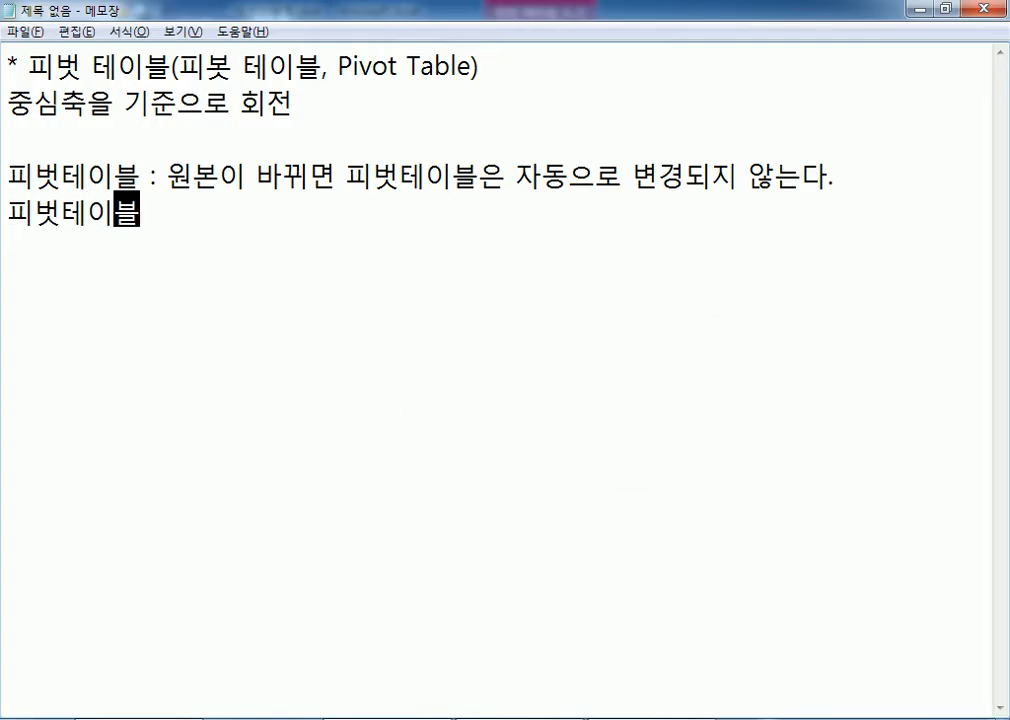
pyautogui.write('에서는 새로')
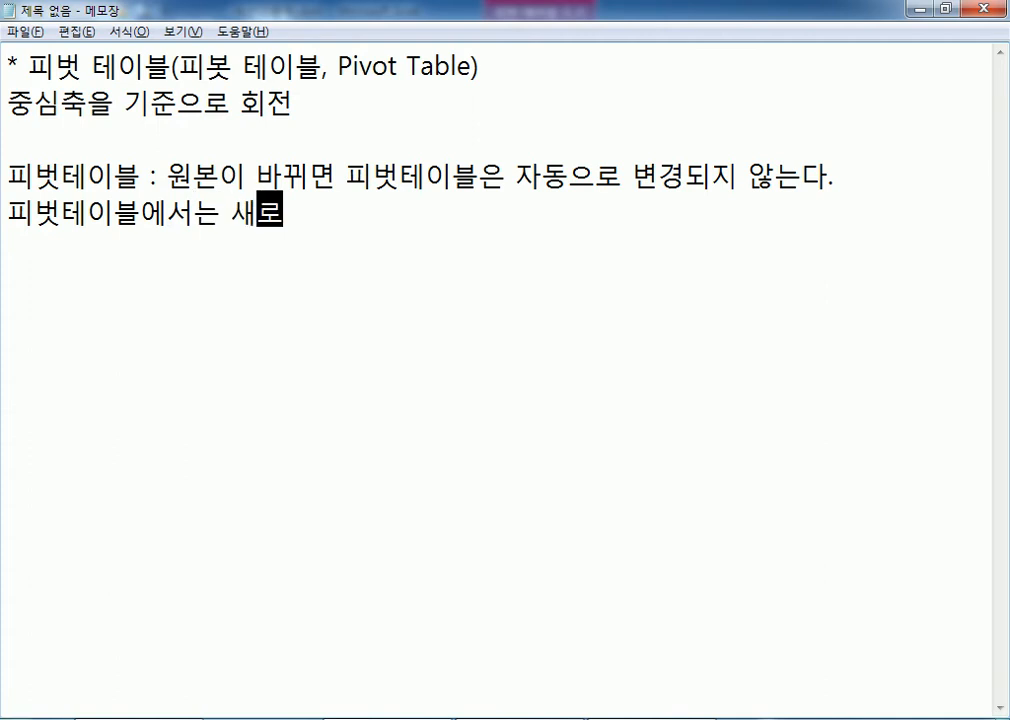
pyautogui.write('고침을 눌러')
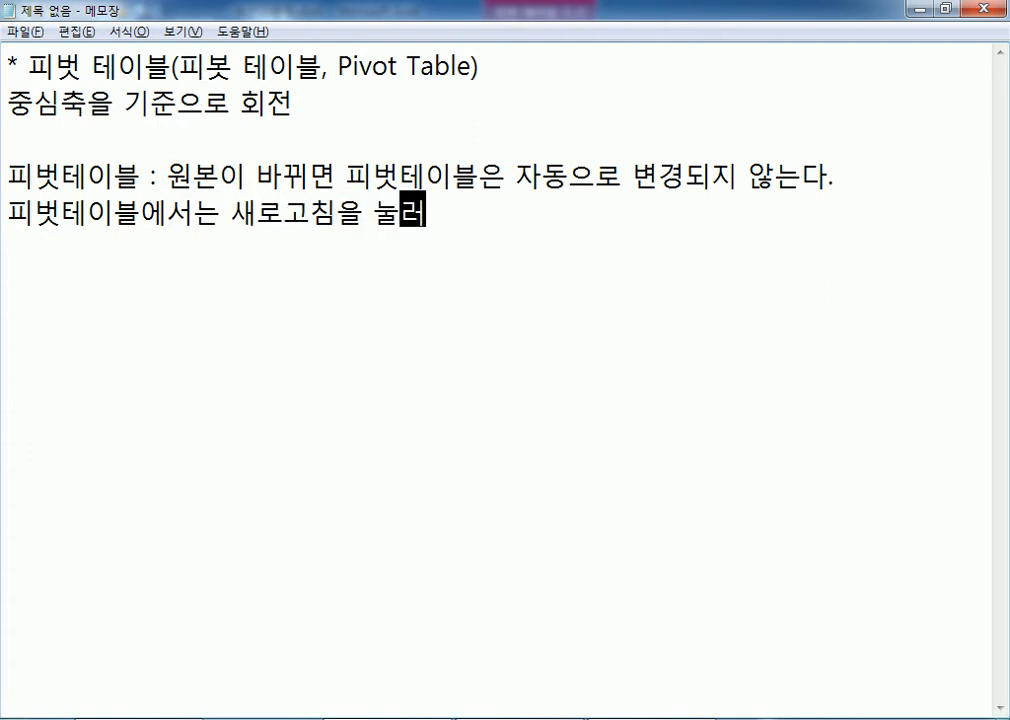
pyautogui.write('라 ㅓ')
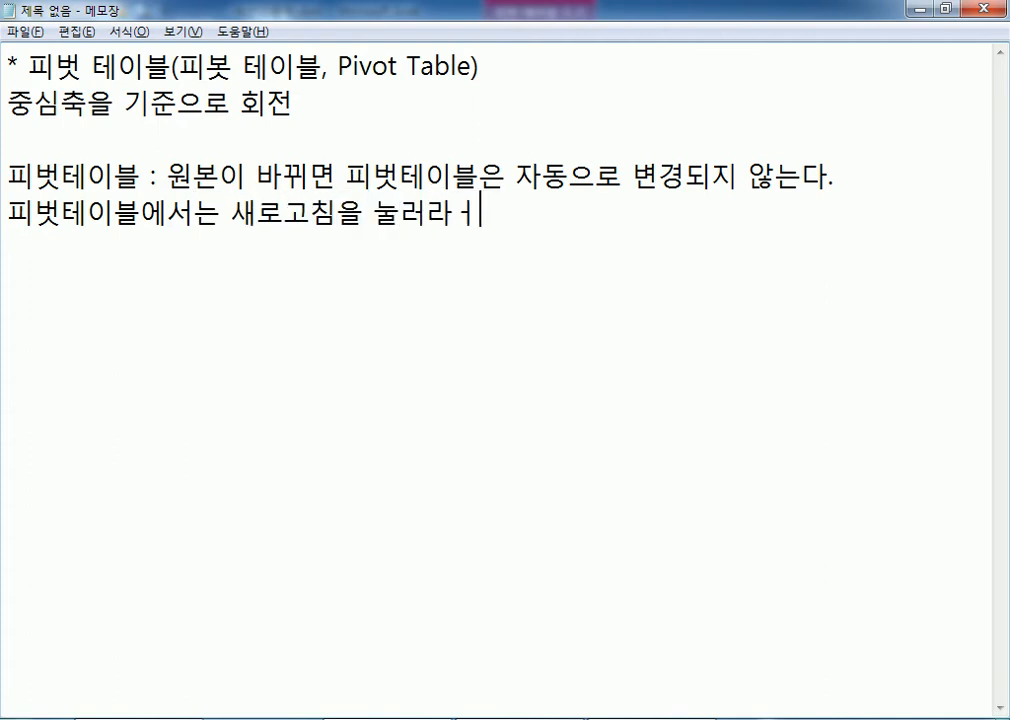
pyautogui.press('BackSpace')
pyautogui.press('BackSpace')
pyautogui.press('BackSpace')
pyautogui.write('야')
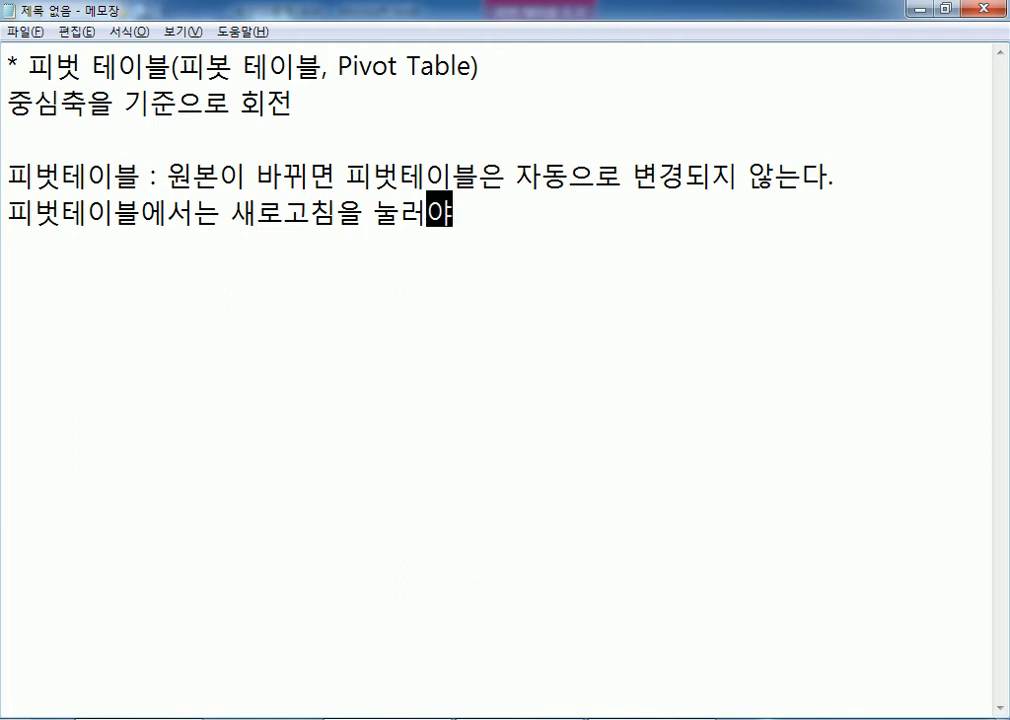
pyautogui.write('만 비로서 ')
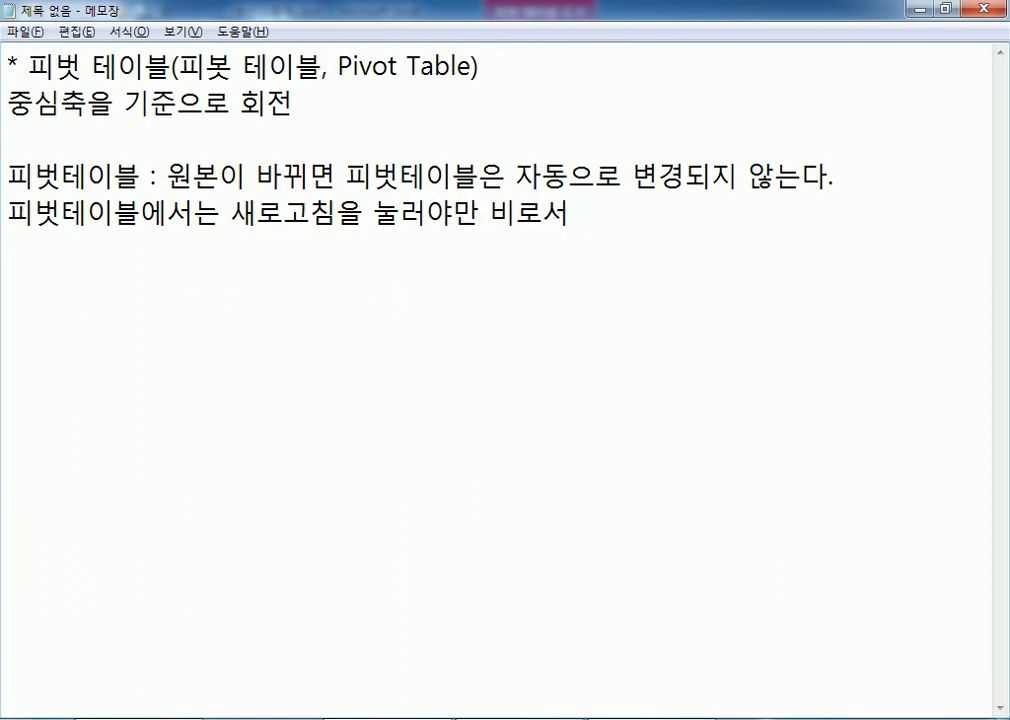
pyautogui.write('변경')
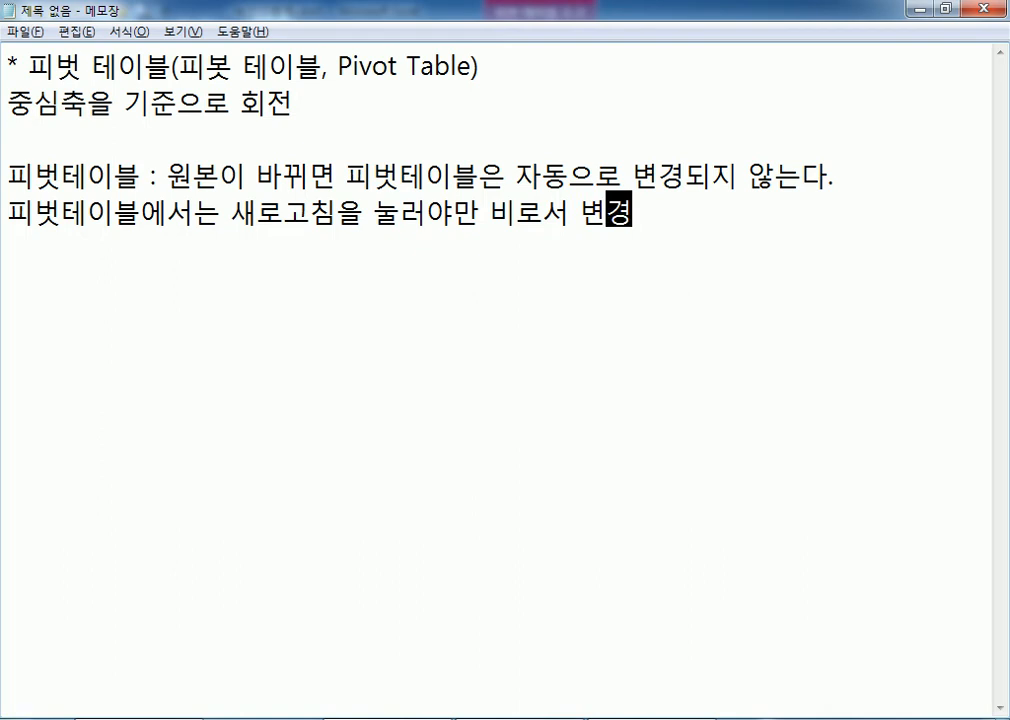
pyautogui.press('BackSpace')
pyautogui.press('BackSpace')
pyautogui.press('BackSpace')
pyautogui.press('BackSpace')
pyautogui.press('BackSpace')
pyautogui.press('BackSpace')
pyautogui.press('BackSpace')
pyautogui.press('BackSpace')
pyautogui.write('변경된다.')
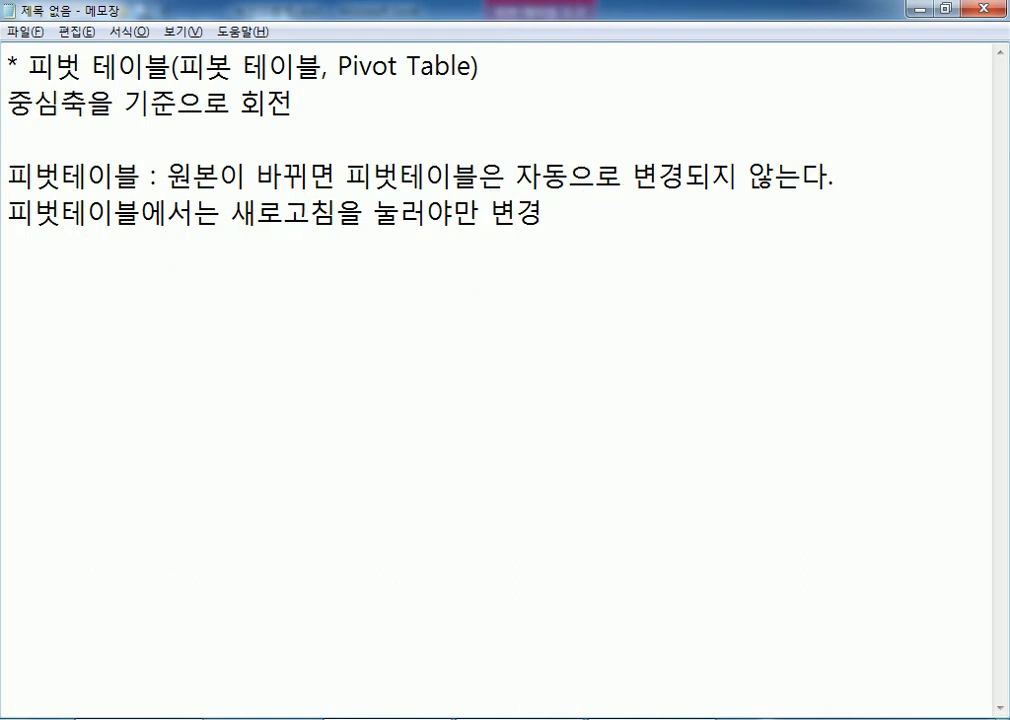
pyautogui.press('Return')
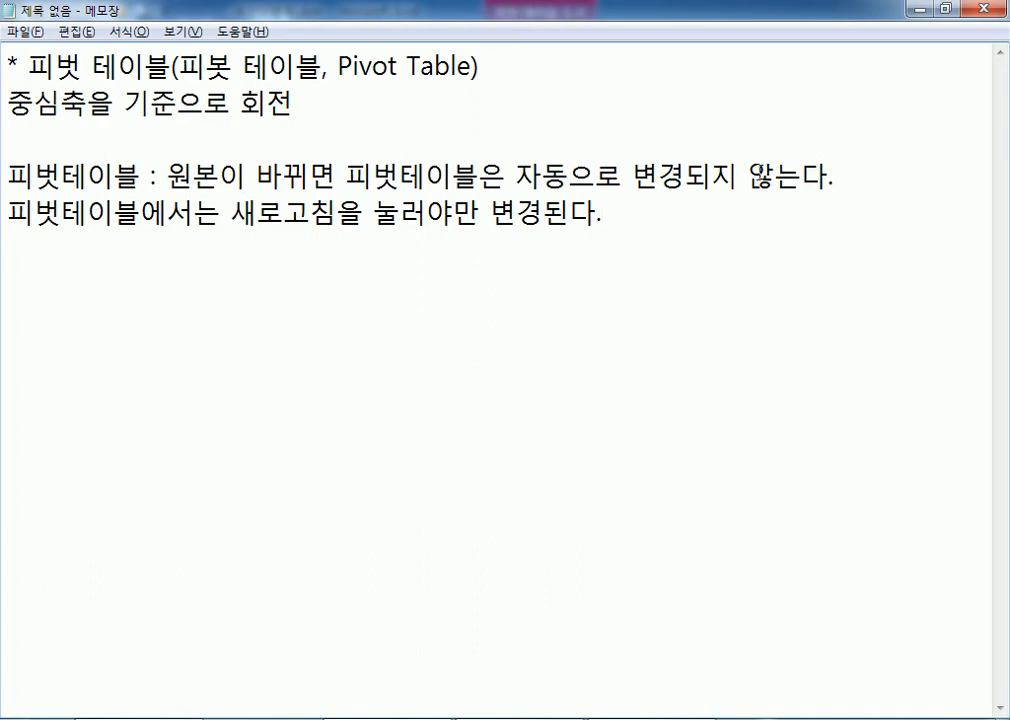
# - Delete the prefix "피벗테이블 :" from the note beginning 원본이 바뀌면 and return the cursor to the line below the notes
pyautogui.moveTo(165, 178); pyautogui.dragTo(5, 178)
pyautogui.press('BackSpace')
pyautogui.click(212, 269)
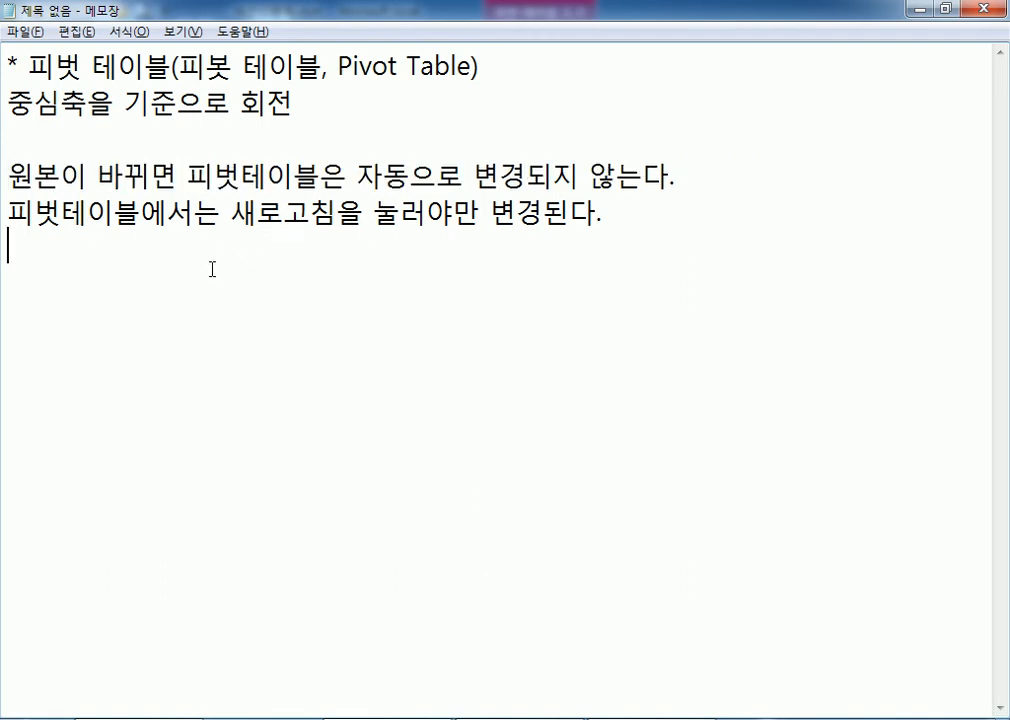